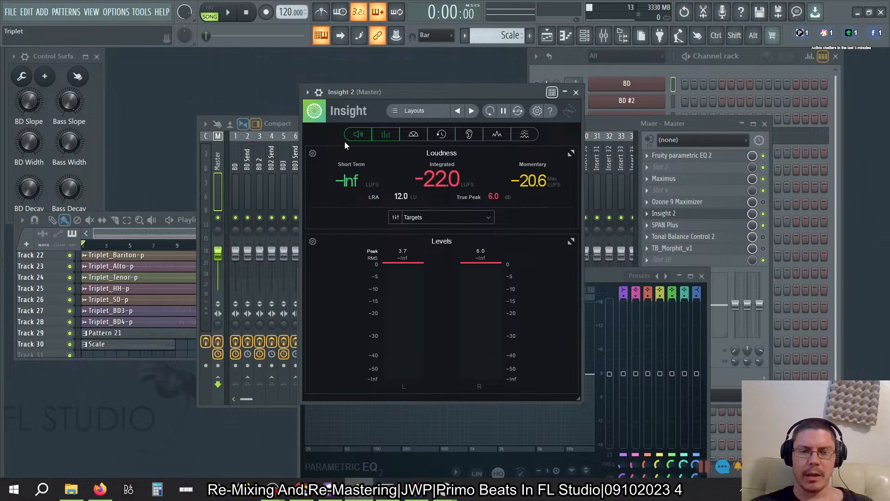
Close Insight 2 and move the Insert 27 equalizer window up over the mixer.
click(576, 93)
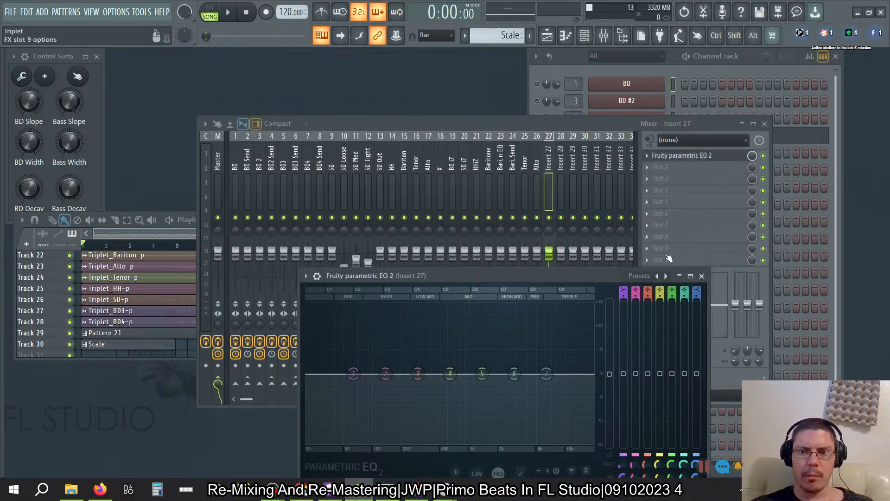
click(566, 57)
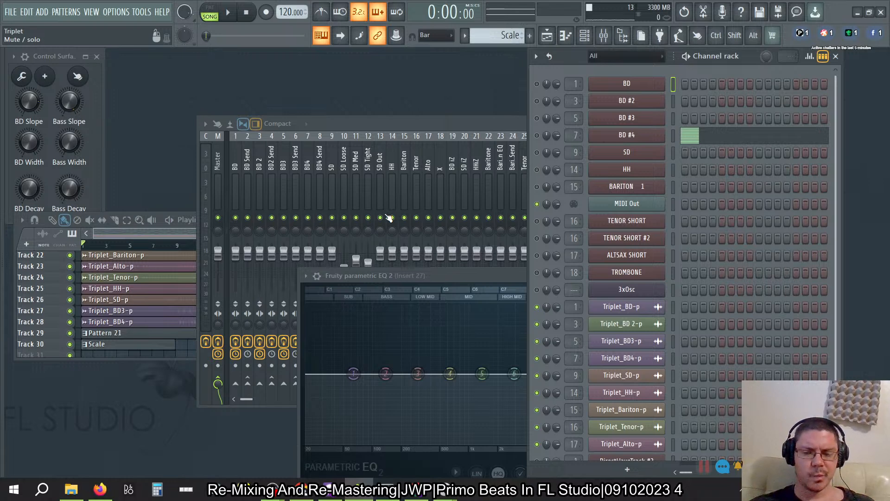
scroll(621, 396, down, 1)
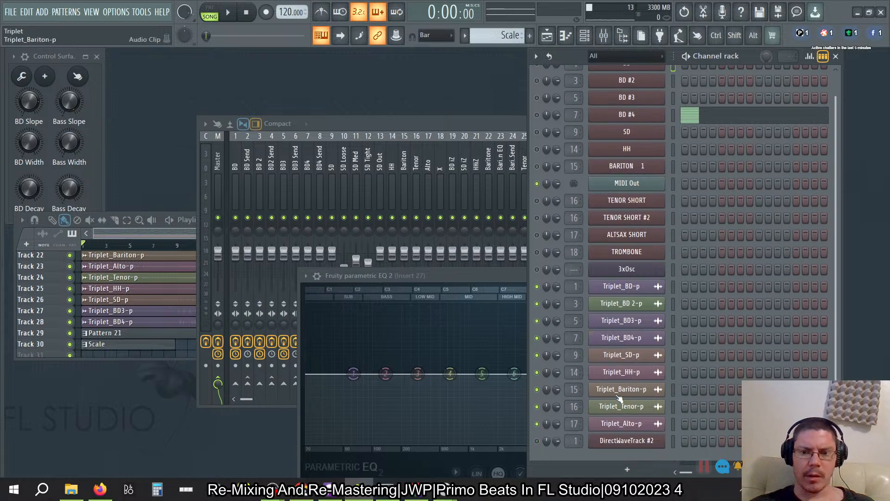
drag(506, 274, 433, 186)
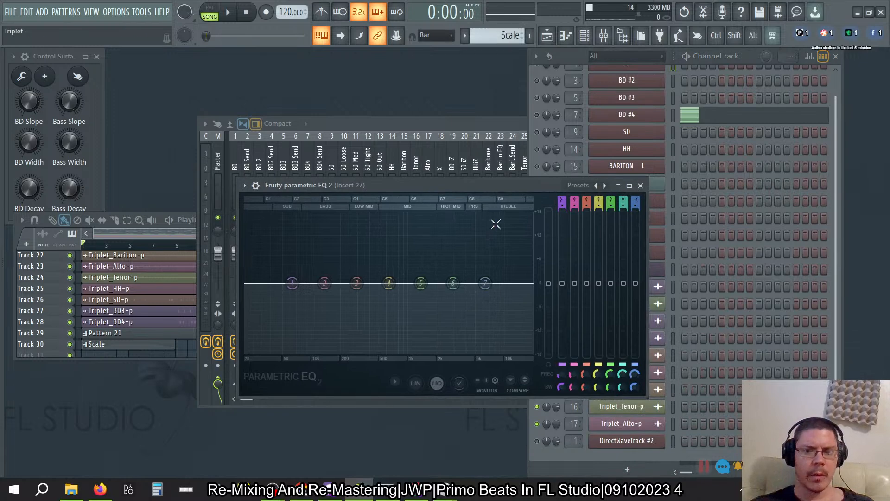
Delete all main level automation events of Fruity parametric EQ 2 on Insert 27 and close the event editor.
right_click(548, 283)
click(579, 309)
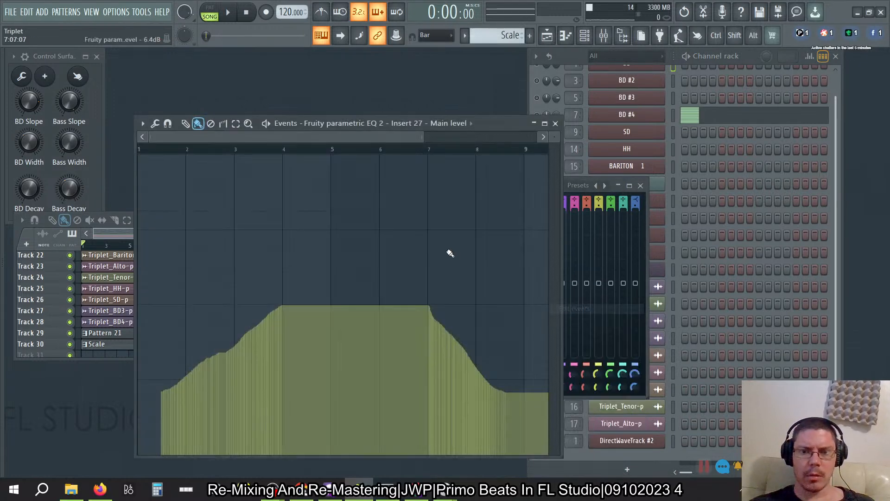
key(ctrl+a)
key(Delete)
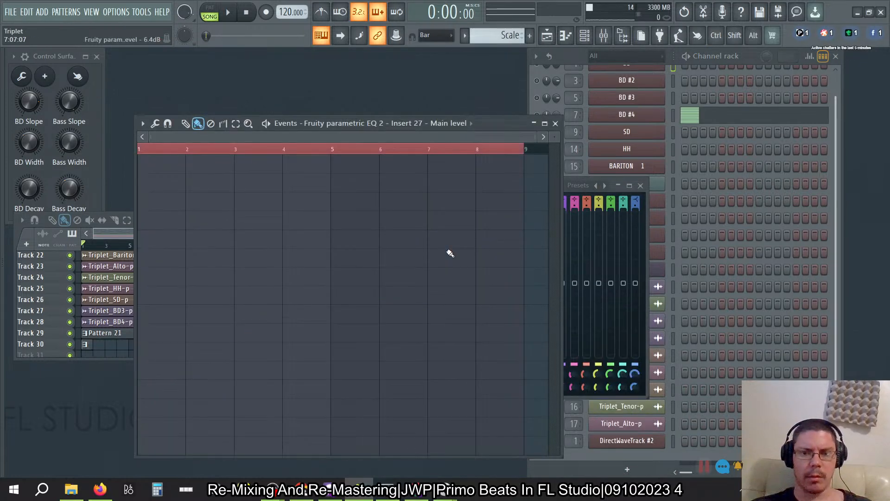
click(555, 123)
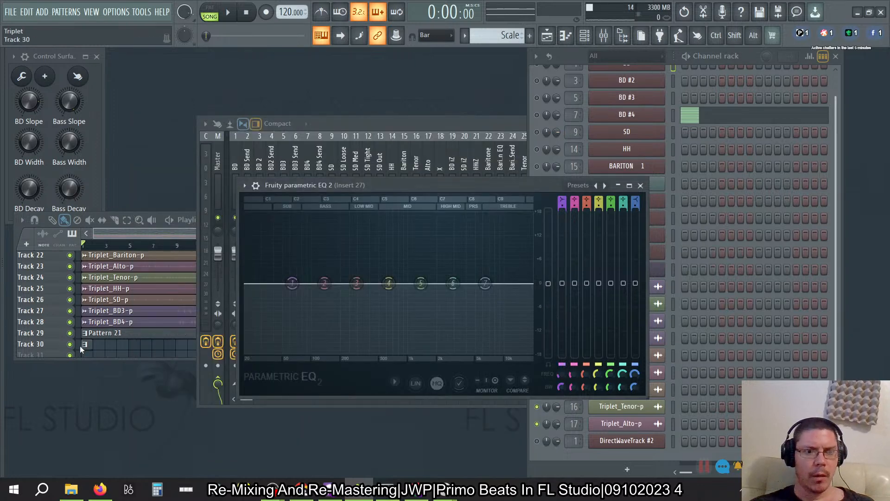
click(584, 36)
scroll(675, 190, up, 2)
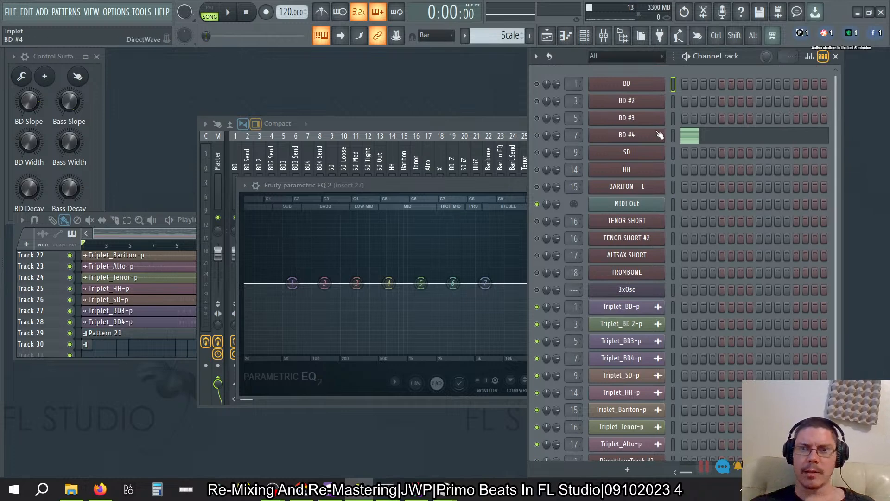
right_click(638, 88)
mouse_move(683, 157)
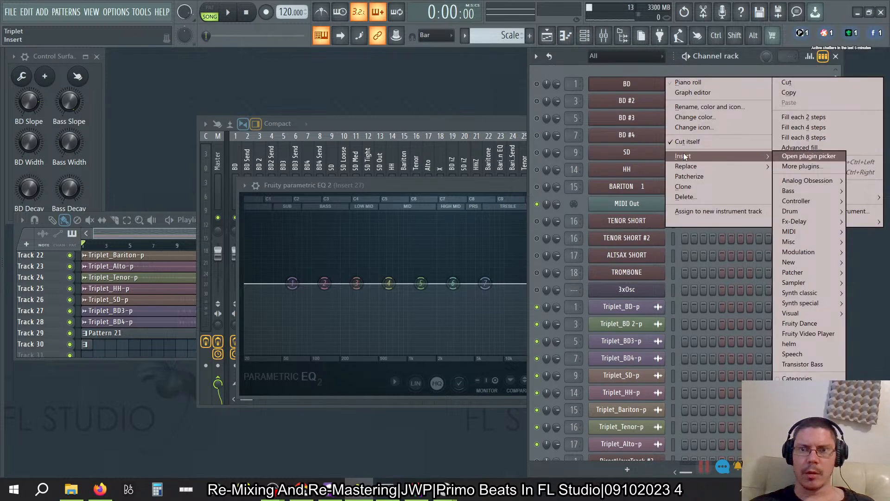
click(571, 61)
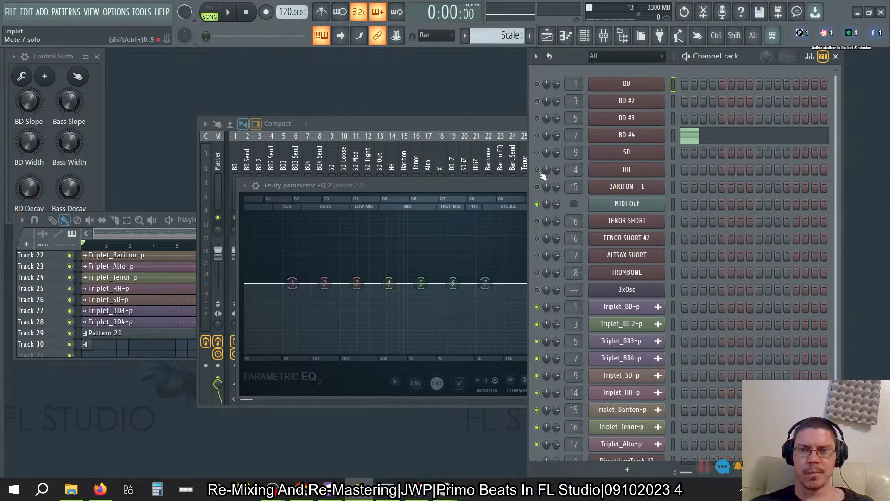
right_click(637, 82)
click(575, 57)
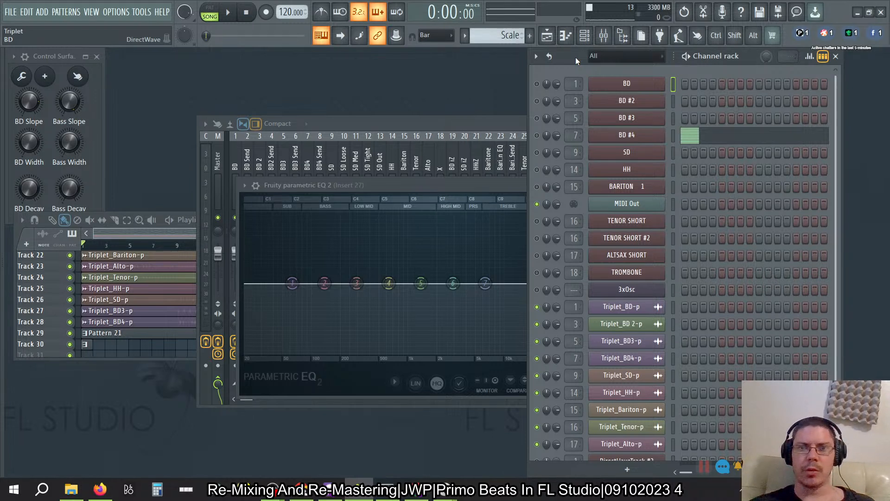
click(451, 194)
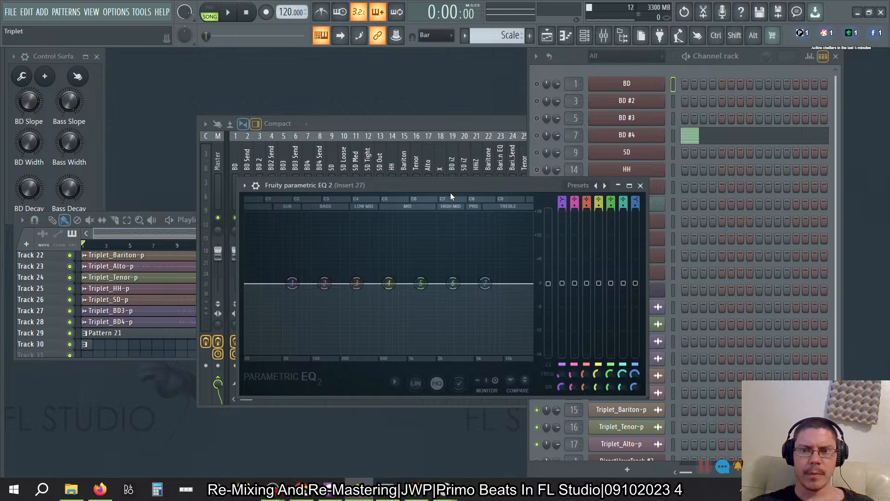
Play the song from the start to check the signal reaching the Insert 27 equalizer, and stop playback.
click(227, 13)
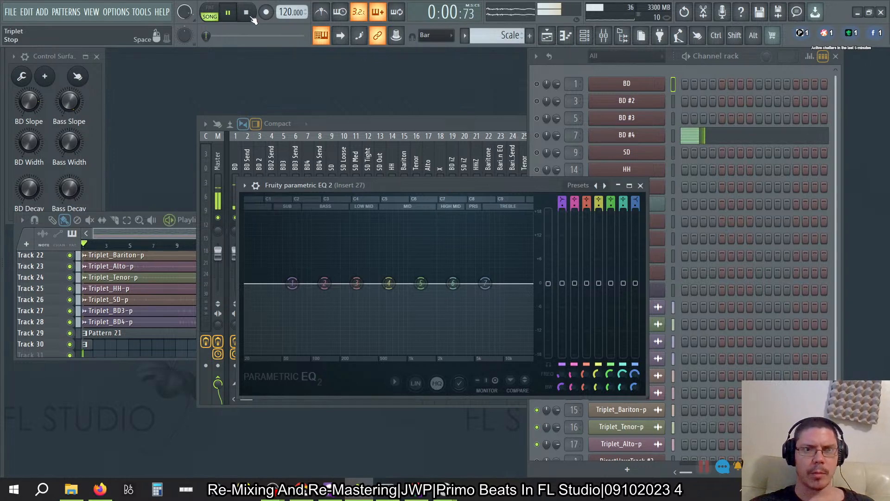
key(alt+Tab)
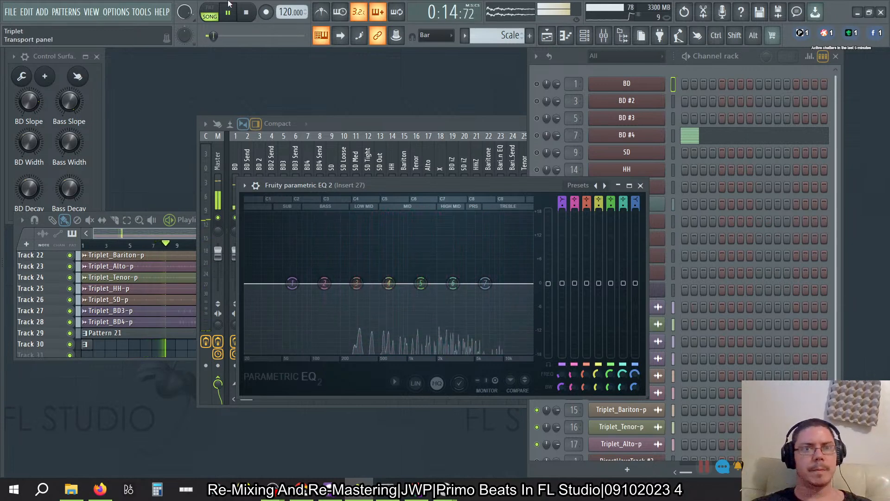
click(246, 14)
Examine the effect chains and routing of the mixer tracks, from the Insert 27 end back through BD to Master.
click(375, 126)
click(419, 150)
click(504, 168)
click(513, 168)
click(536, 168)
click(546, 168)
click(538, 168)
click(527, 168)
click(478, 168)
click(416, 167)
click(380, 168)
click(344, 168)
click(296, 167)
click(283, 168)
click(247, 168)
click(235, 167)
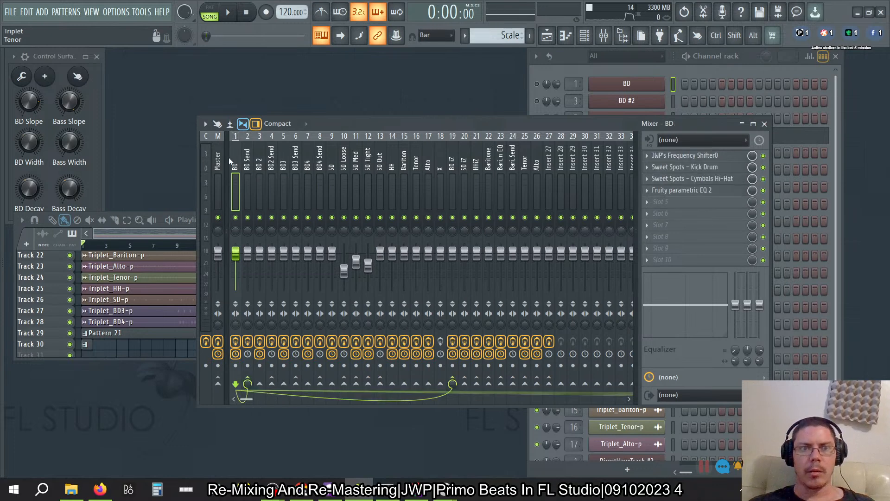
click(218, 161)
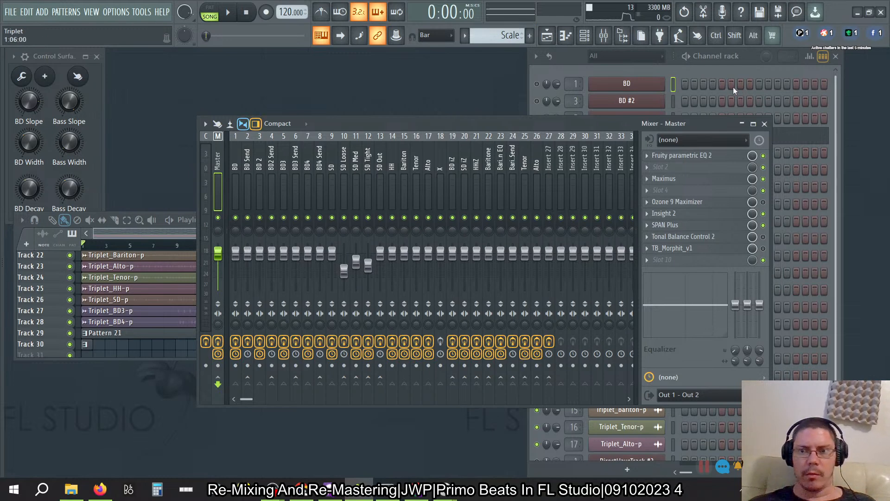
Close the mixer, move the equalizer window down and place the playlist beside the control surface.
click(765, 124)
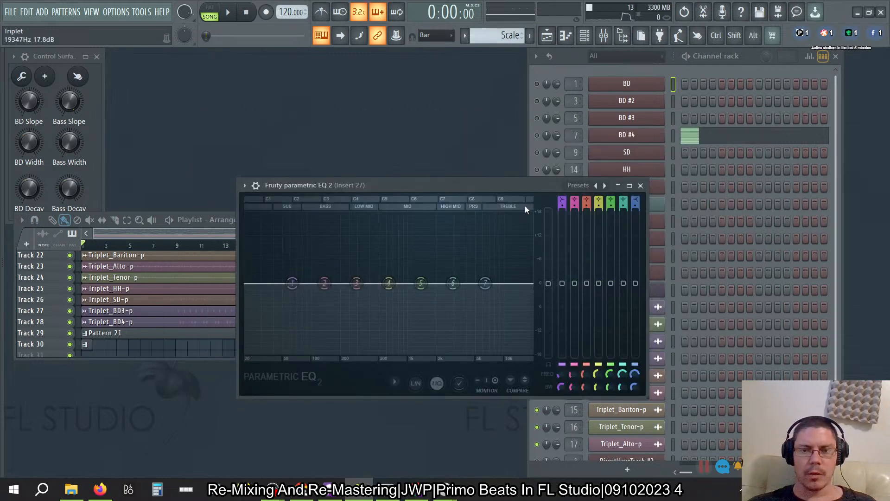
drag(516, 187, 583, 254)
click(482, 220)
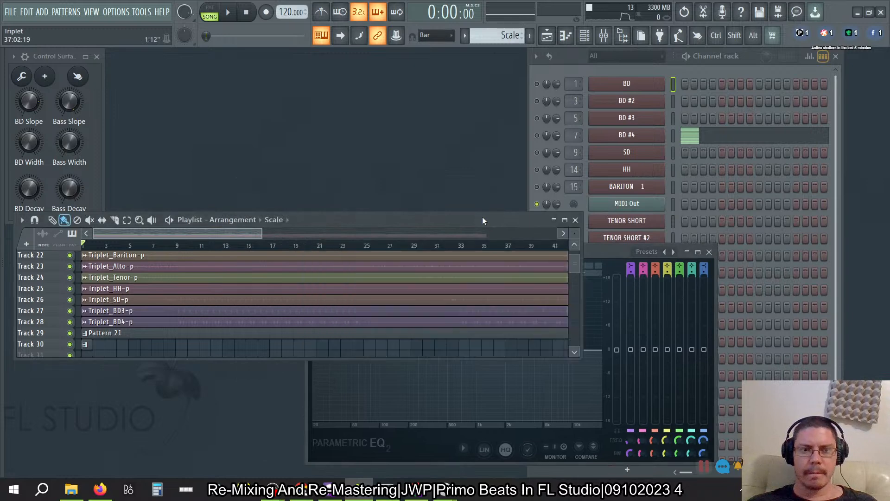
drag(482, 220, 576, 56)
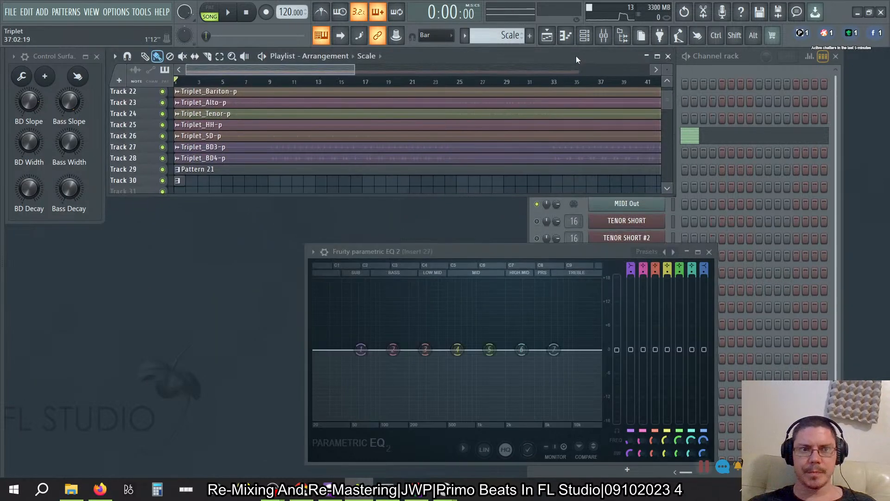
Filter the channel rack to Audio channels and place it below the control surface.
click(766, 56)
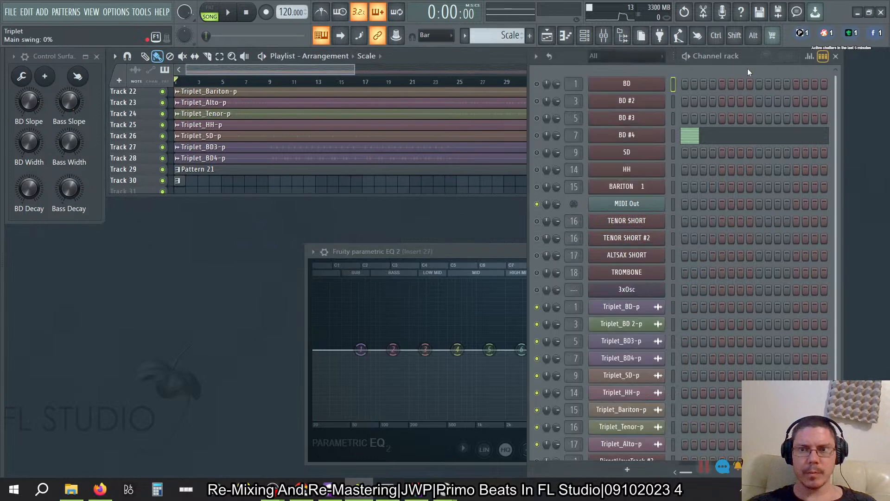
click(599, 60)
click(616, 84)
drag(592, 63, 58, 276)
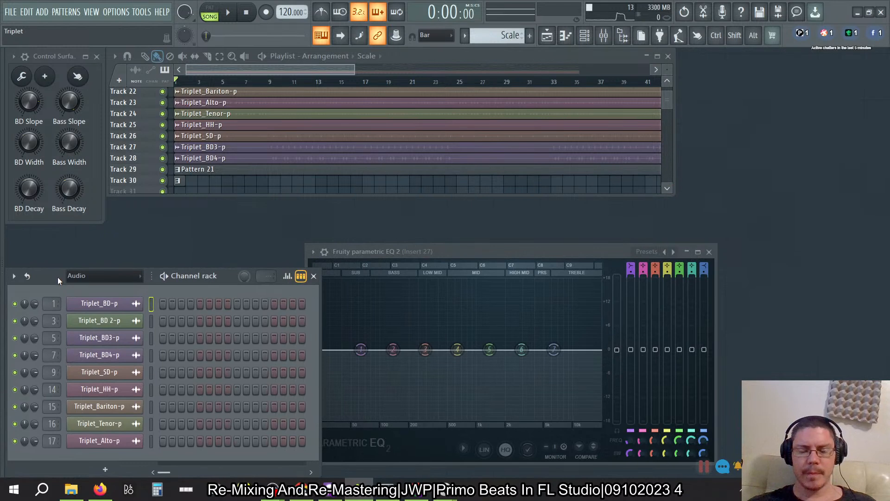
Move the equalizer away from the channel rack, enlarge the playlist window and fit the whole arrangement in it.
drag(421, 254, 561, 235)
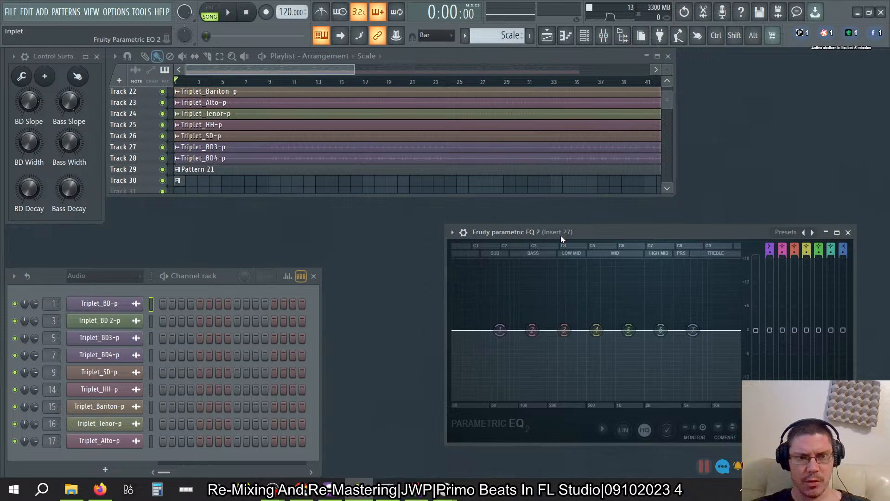
drag(674, 196, 689, 256)
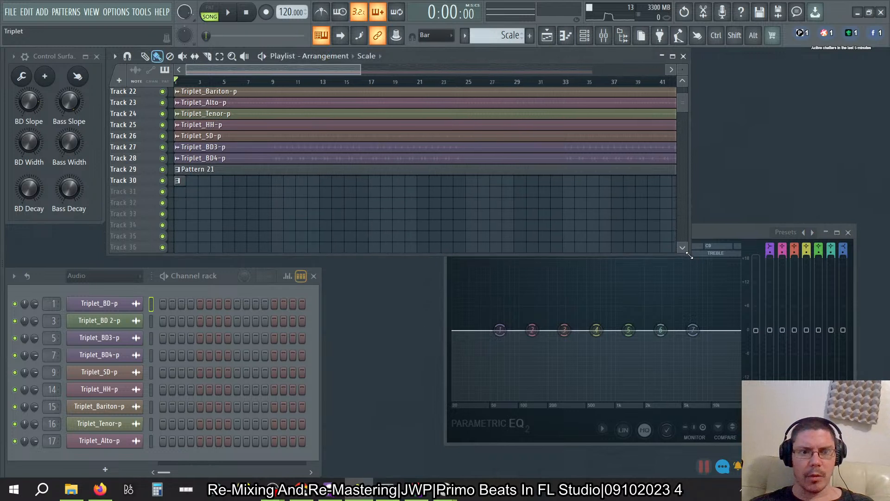
click(740, 234)
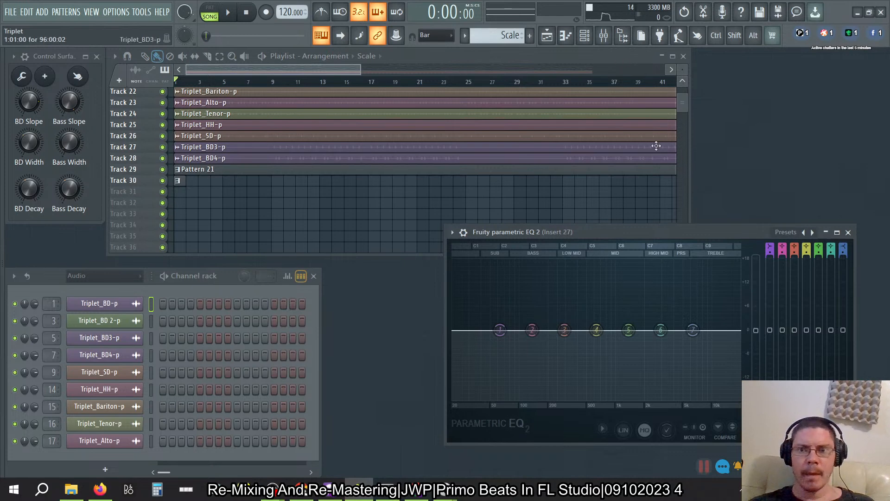
drag(689, 149, 884, 168)
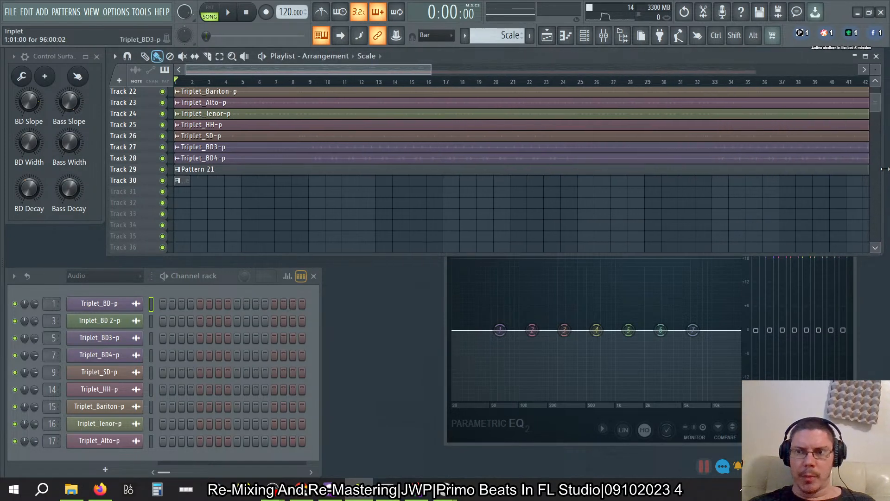
ctrl+right_click(734, 214)
scroll(662, 184, down, 3)
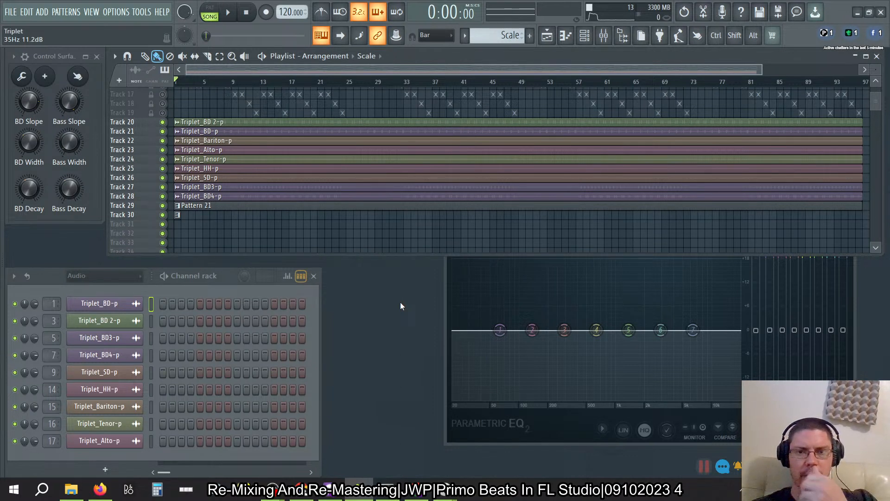
Open the mixer and compare the effect chains and routing of the Tenor, Alto and Insert 27 tracks.
click(603, 35)
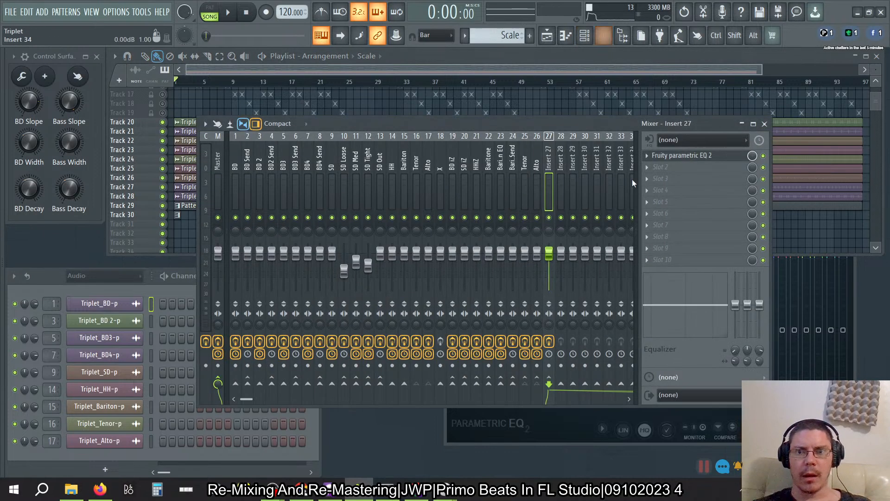
click(526, 166)
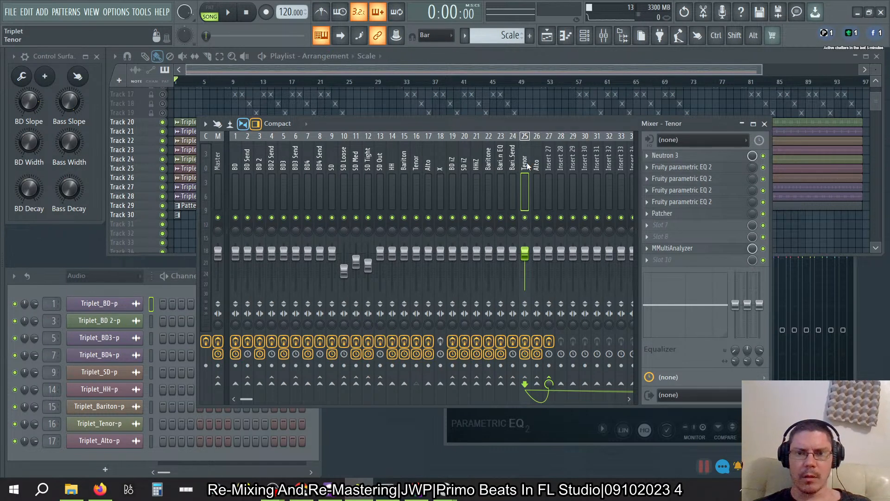
click(537, 168)
click(548, 170)
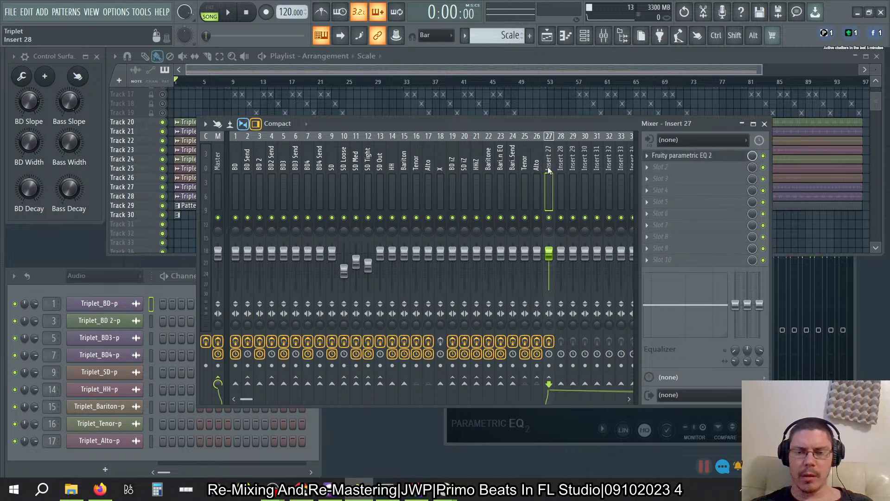
click(537, 168)
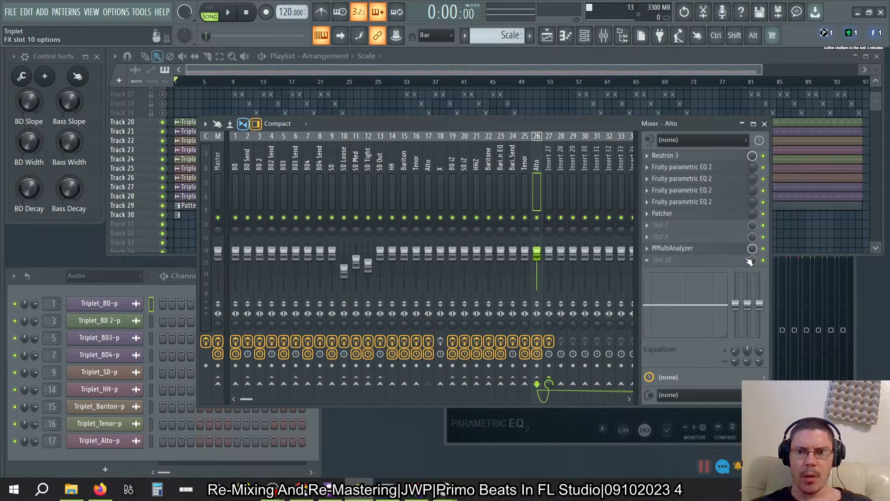
click(549, 141)
click(536, 161)
click(513, 157)
click(537, 161)
click(545, 159)
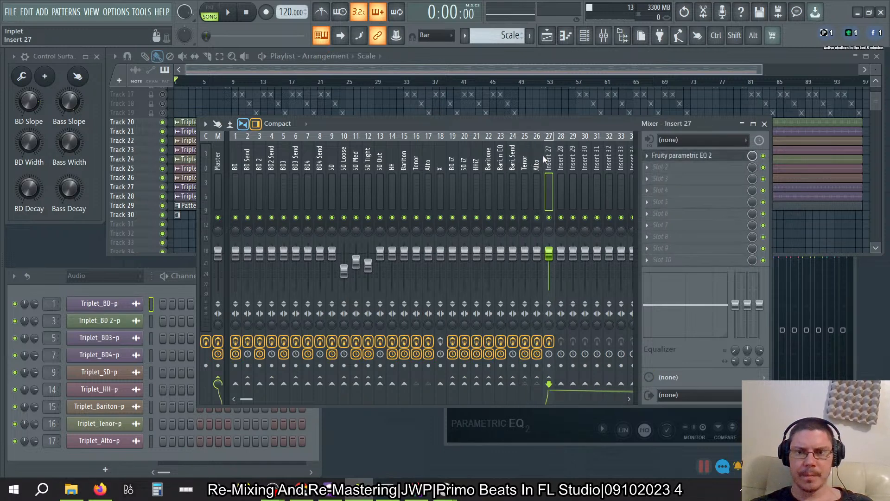
Bring up Fruity parametric EQ 2 on Insert 27 and switch to the next empty pattern without naming it.
click(686, 157)
click(688, 159)
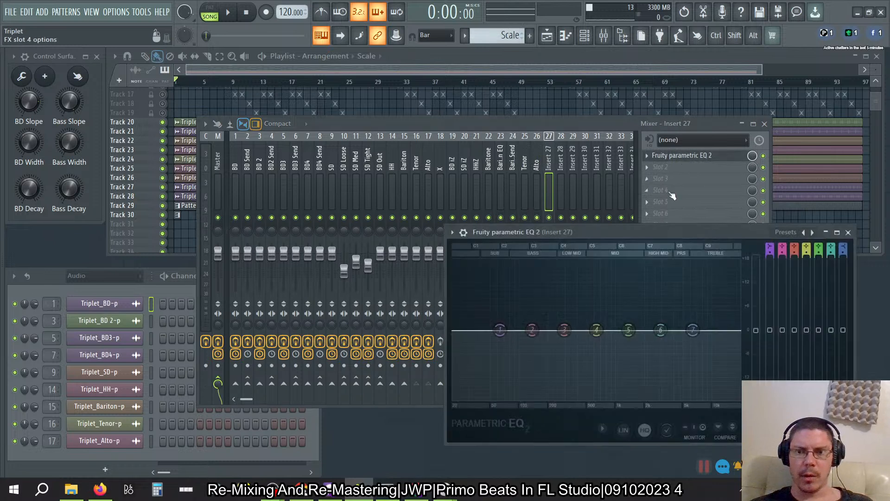
drag(639, 226, 622, 208)
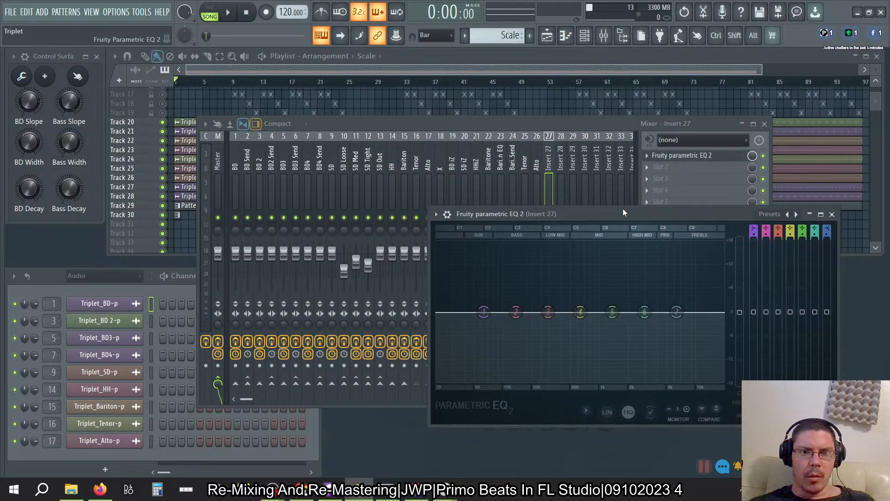
click(493, 34)
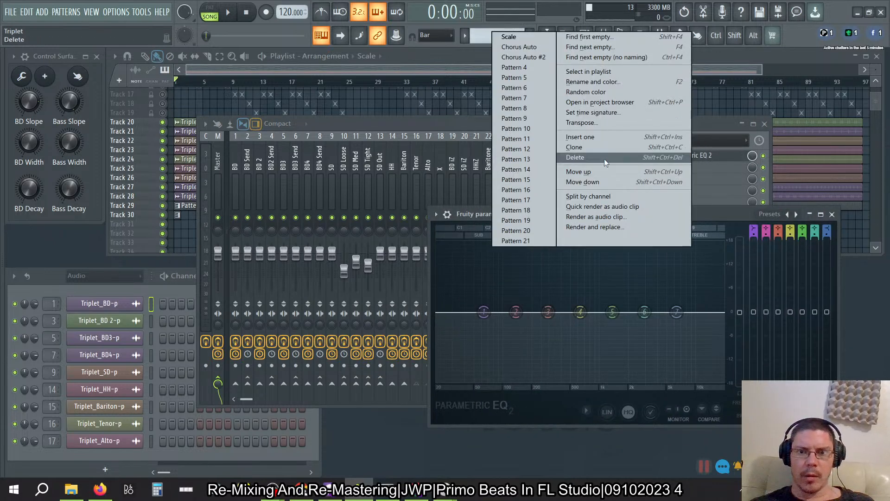
click(604, 57)
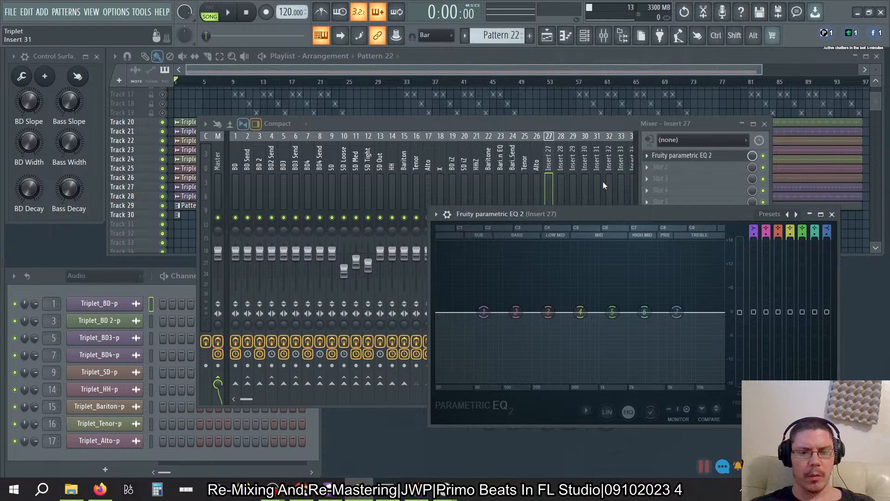
Name the equalizer on Insert 27 "Horns Chorus Dynamics".
key(F2)
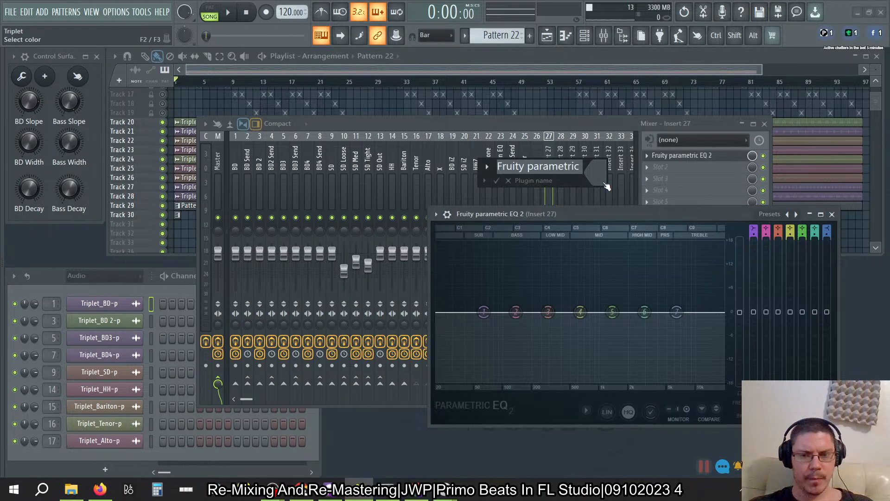
text(Lea)
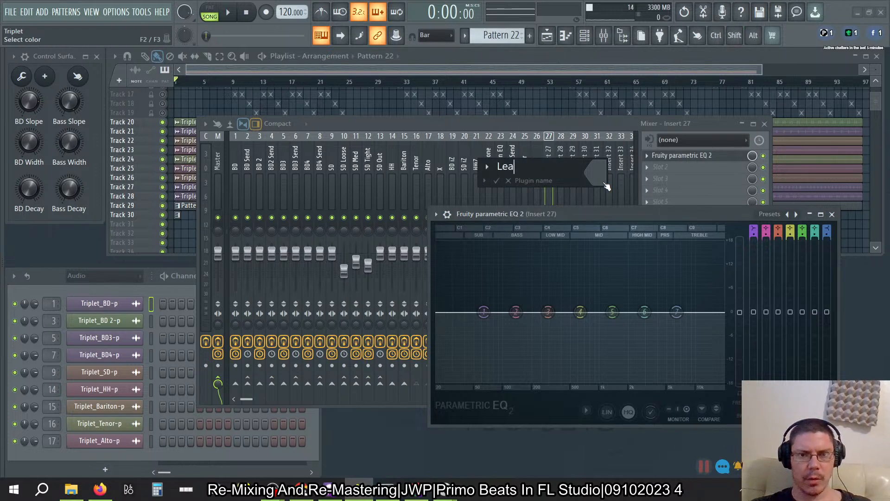
text(Rh)
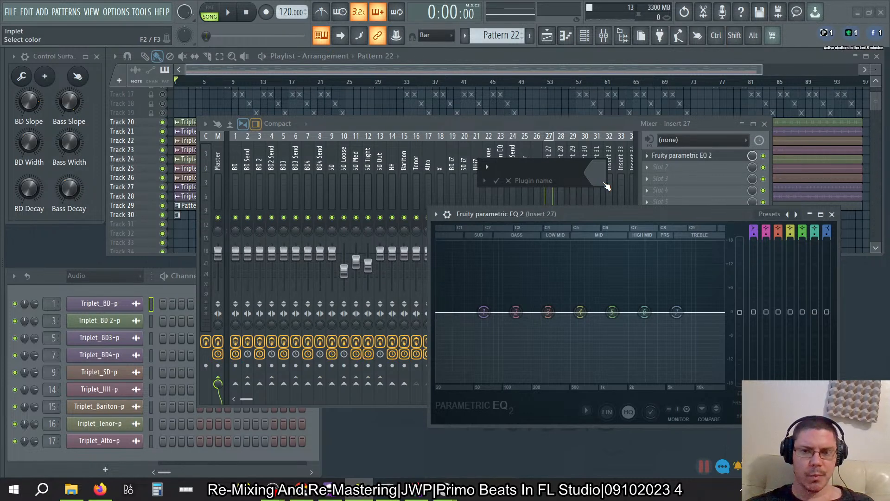
text(Horn)
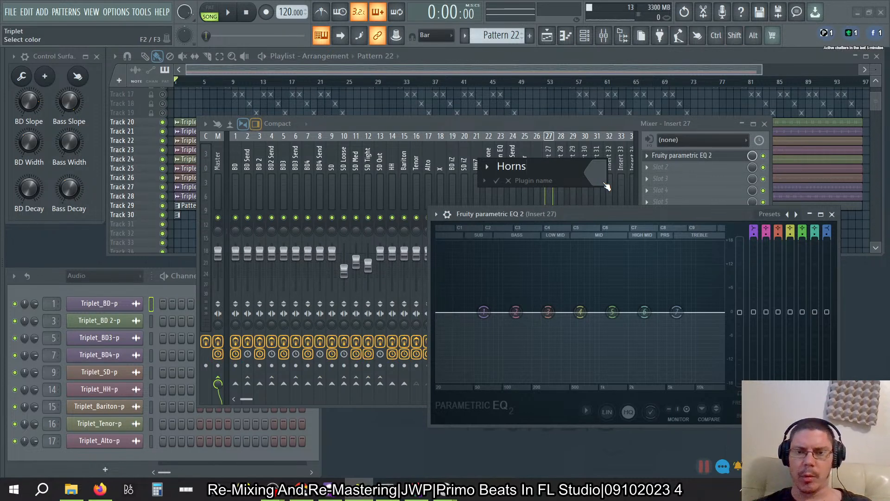
text(s Chor)
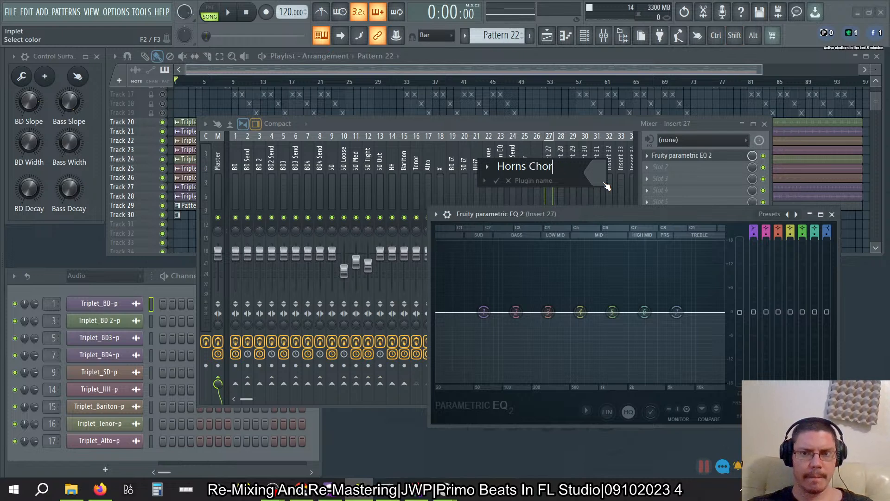
text(us D)
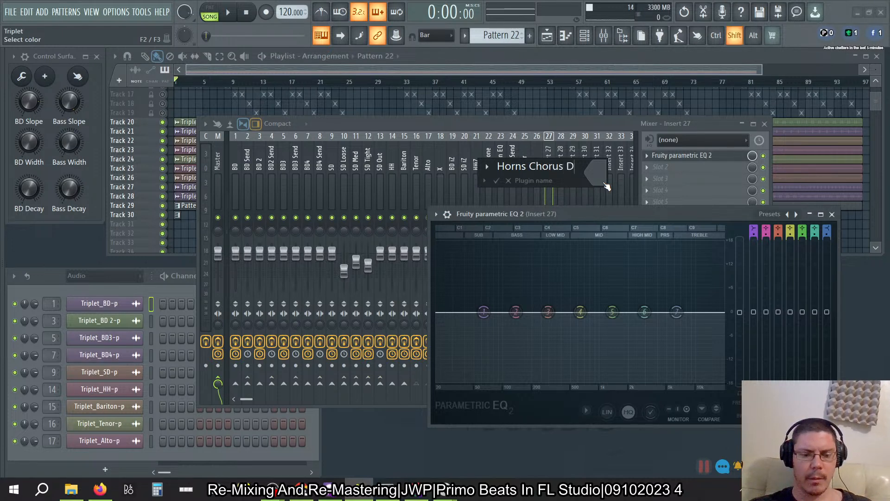
text(ynamics)
key(Return)
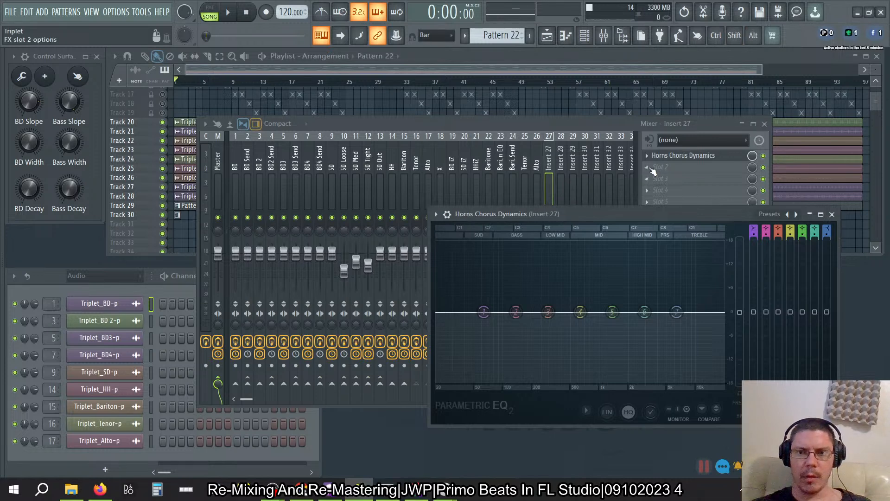
Cut the custom name from the Insert 27 equalizer and rename Pattern 22 "Horns Chorus Dynamics" instead.
key(F2)
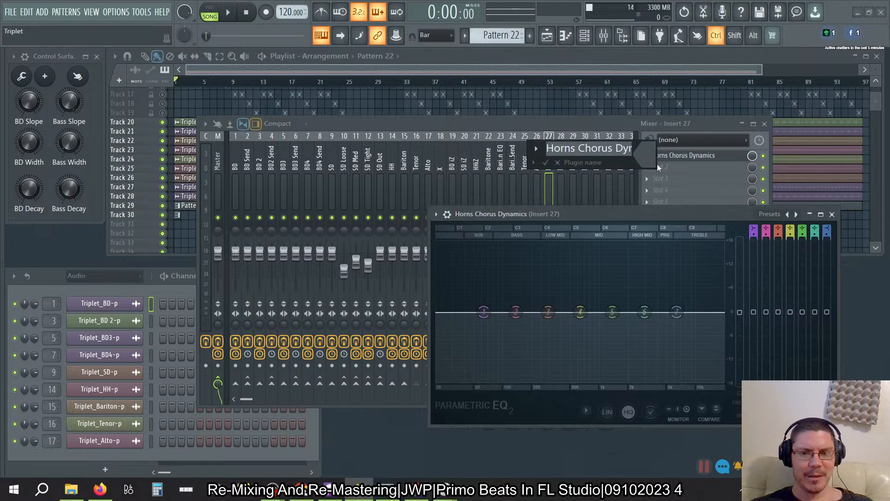
key(ctrl+x)
key(Return)
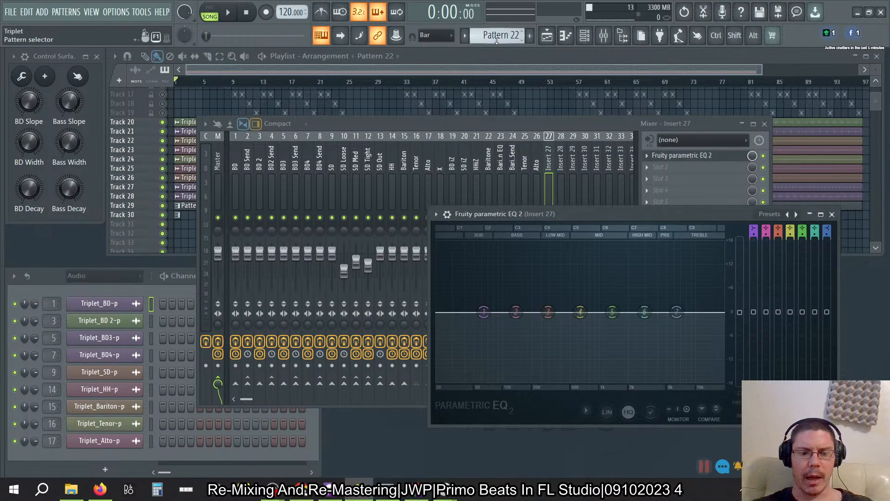
key(F2)
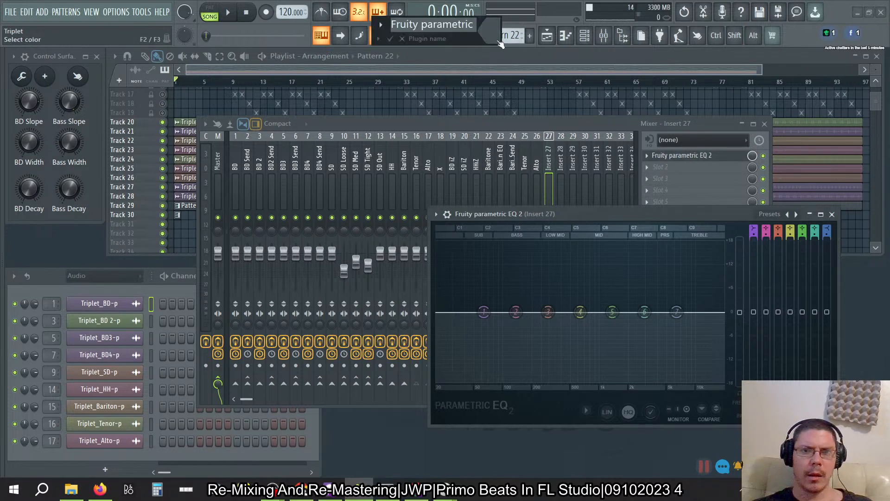
key(Escape)
click(502, 34)
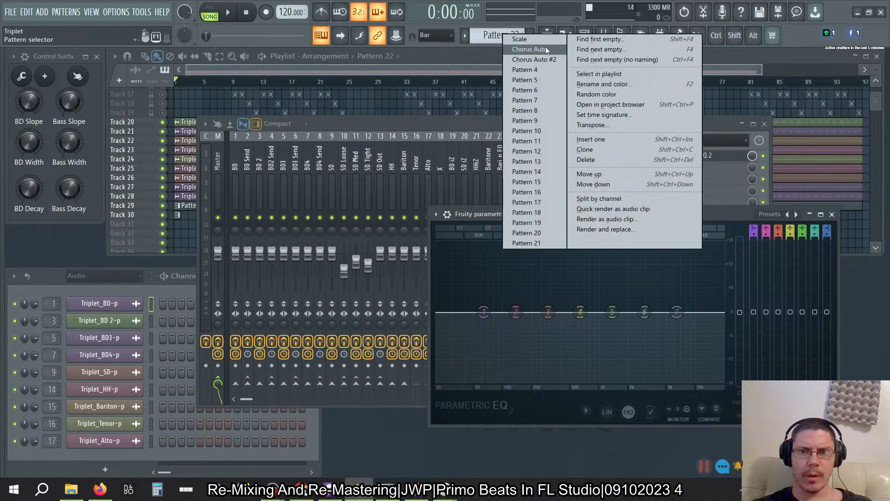
click(610, 84)
key(ctrl+v)
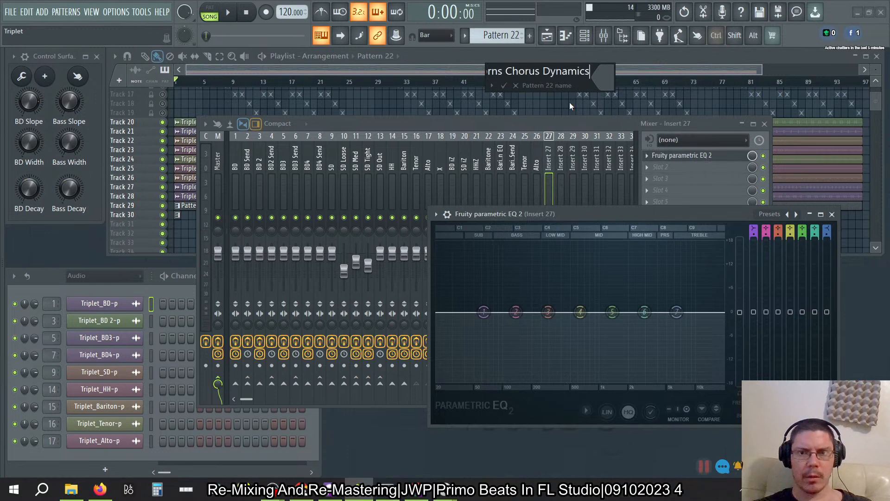
key(Return)
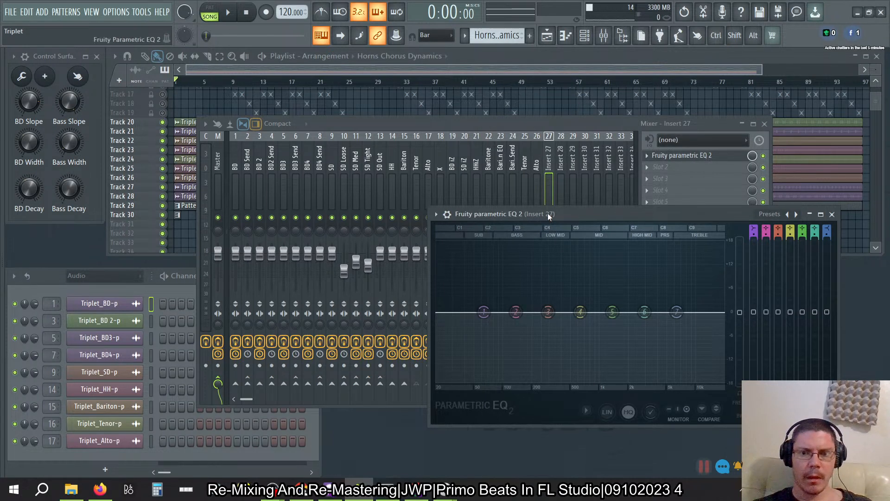
Open the event editor for the Insert 27 equalizer's main level, show its first five bars and reposition the window.
right_click(741, 313)
click(751, 319)
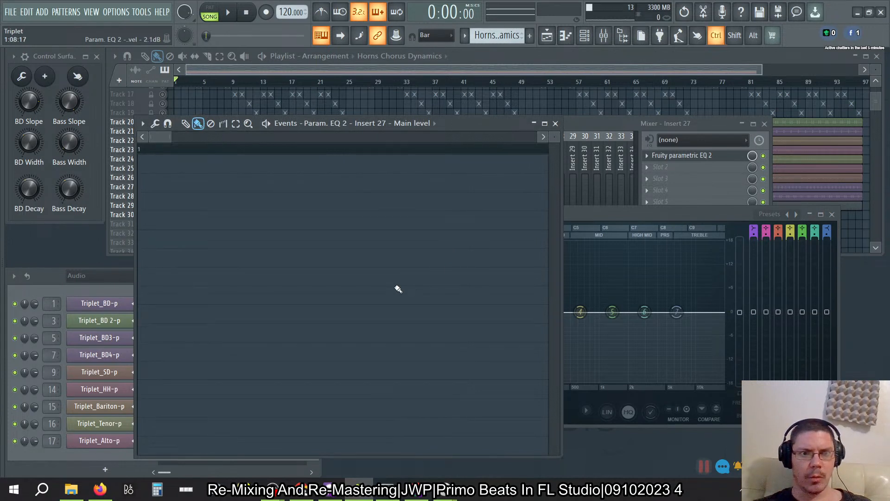
drag(172, 136, 507, 207)
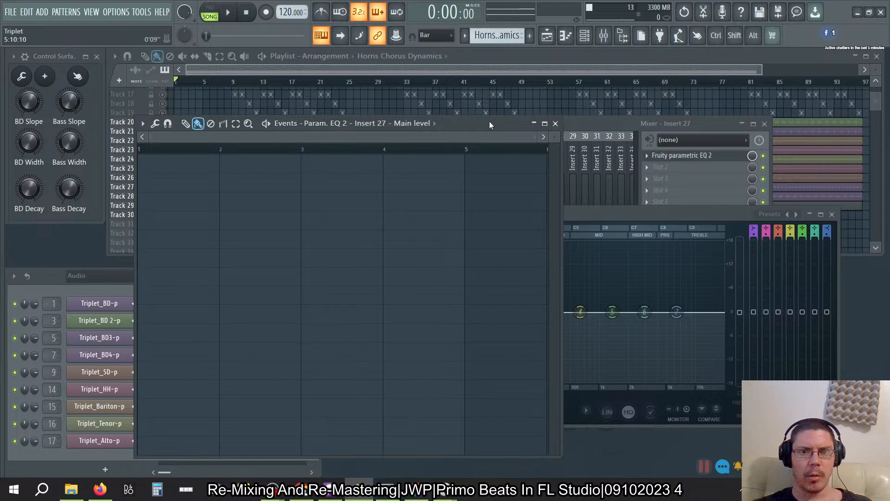
drag(490, 125, 592, 98)
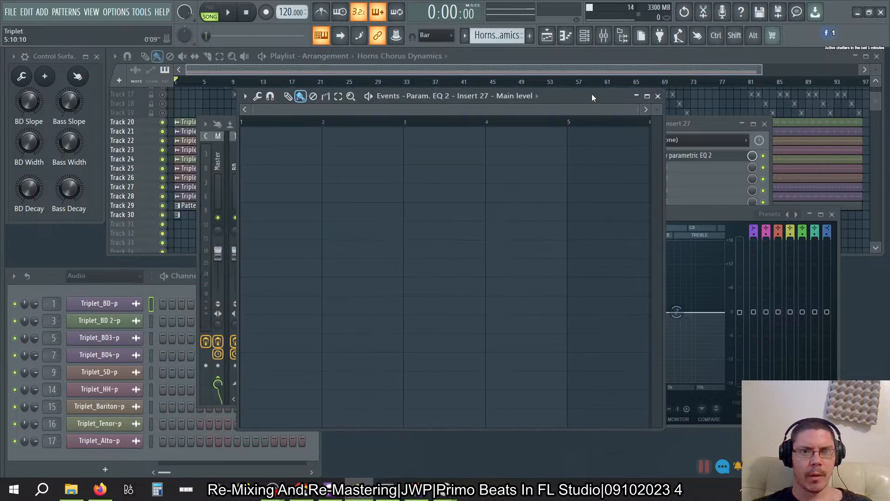
click(259, 98)
click(284, 117)
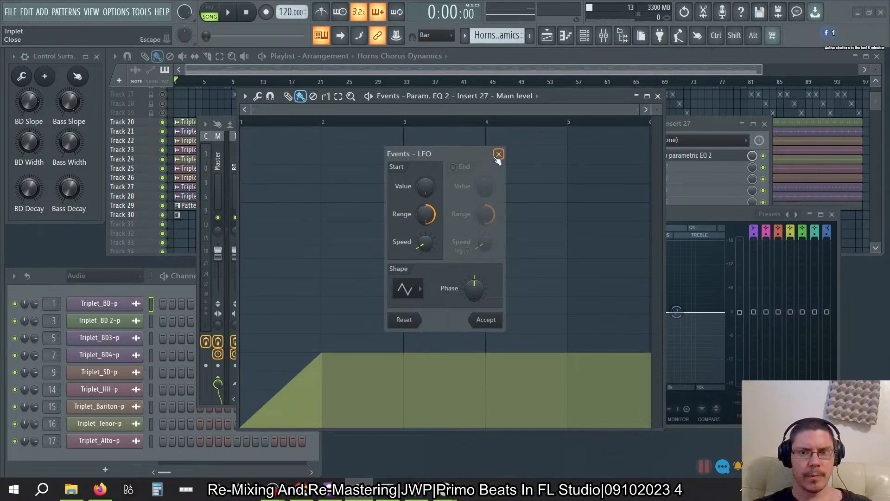
click(498, 154)
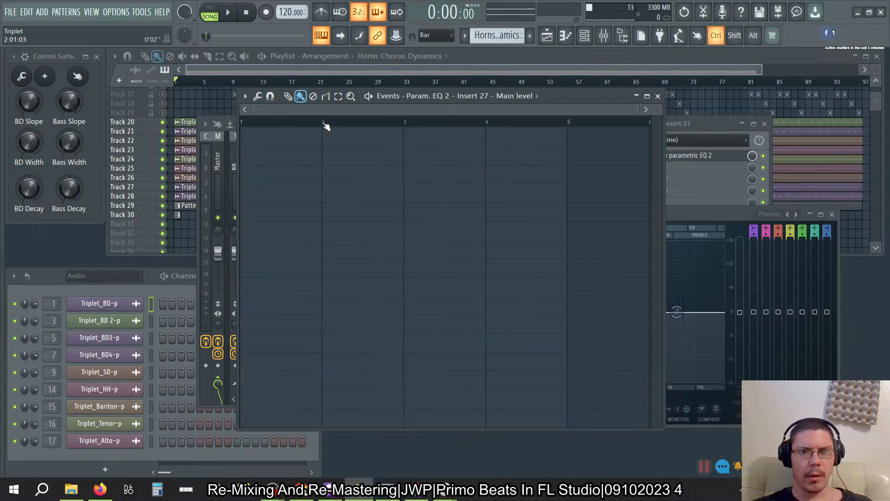
Select bars 1 and 2 in the main level events and briefly play the beginning of the song.
drag(325, 124, 277, 131)
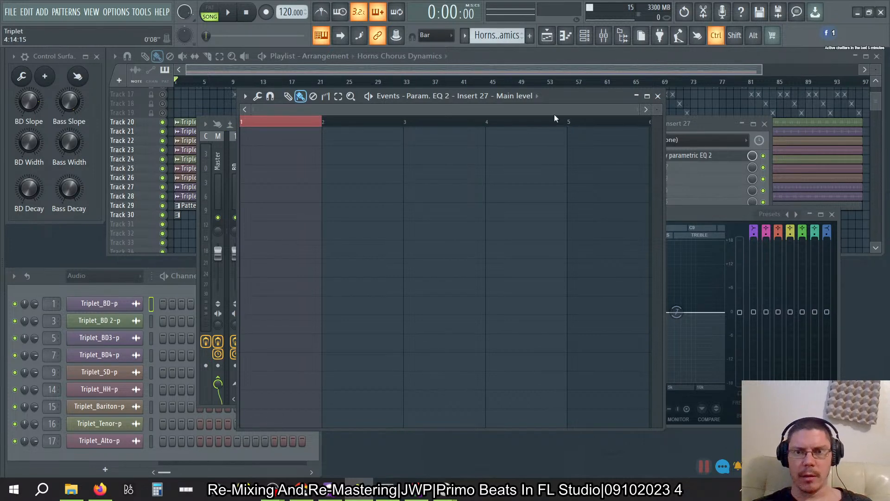
drag(406, 132, 276, 137)
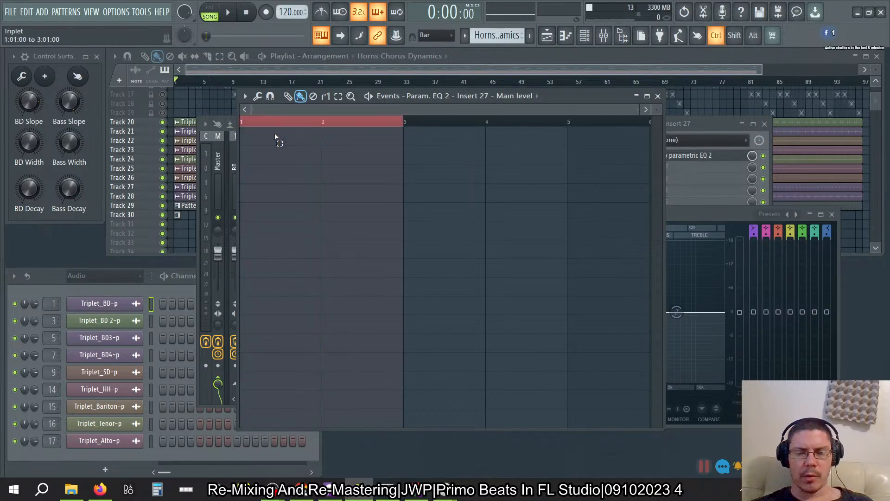
click(229, 12)
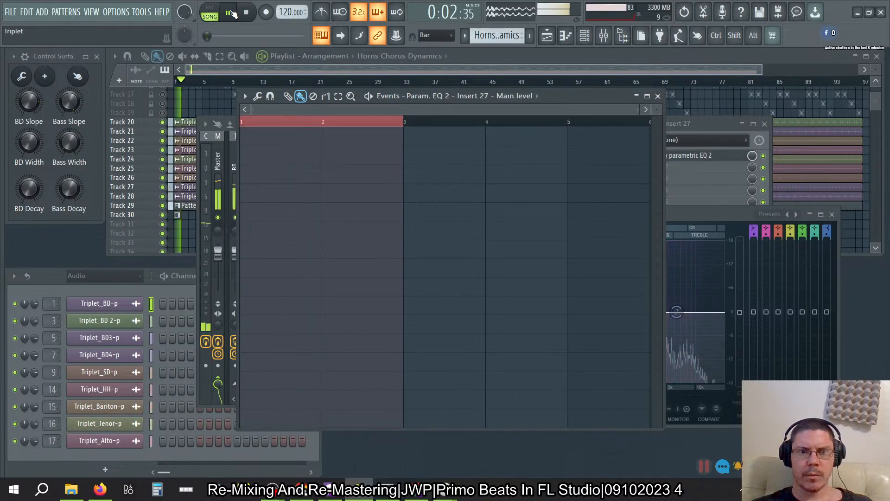
click(246, 13)
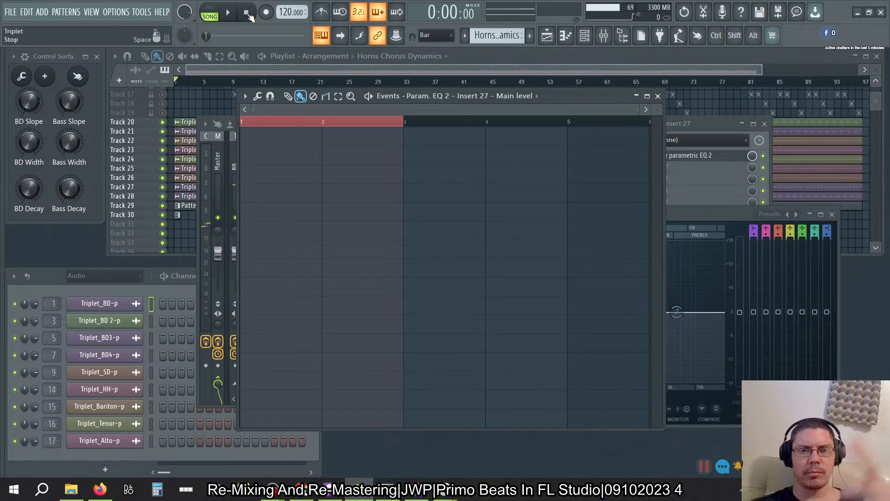
Apply a rising sine LFO to bars 1 and 2 that peaks at mid-level, with range 13% and speed 138:09, and clear the selection.
click(257, 96)
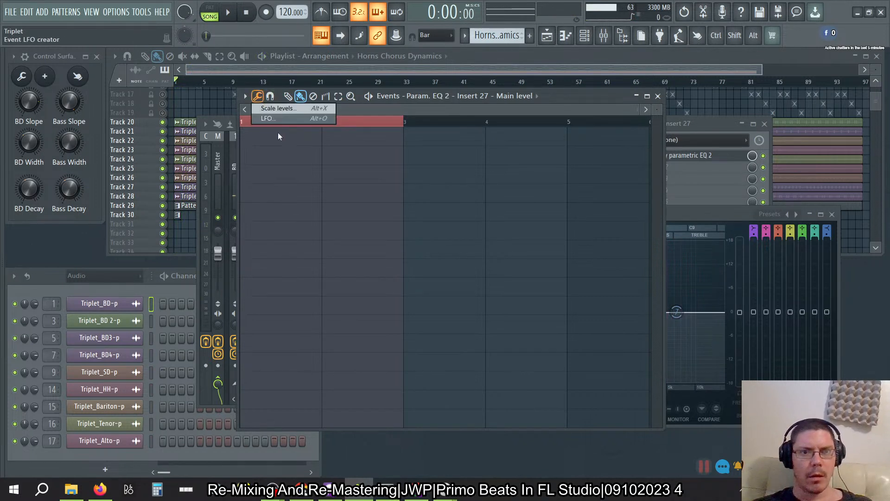
click(273, 119)
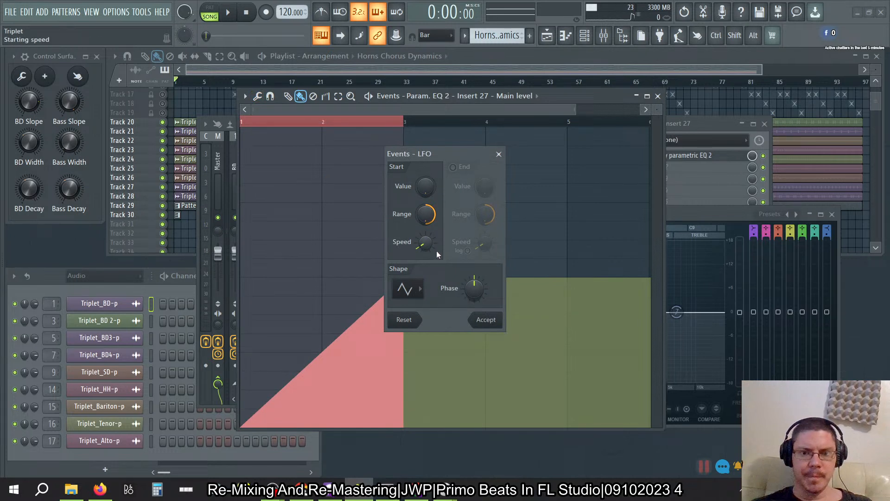
click(417, 326)
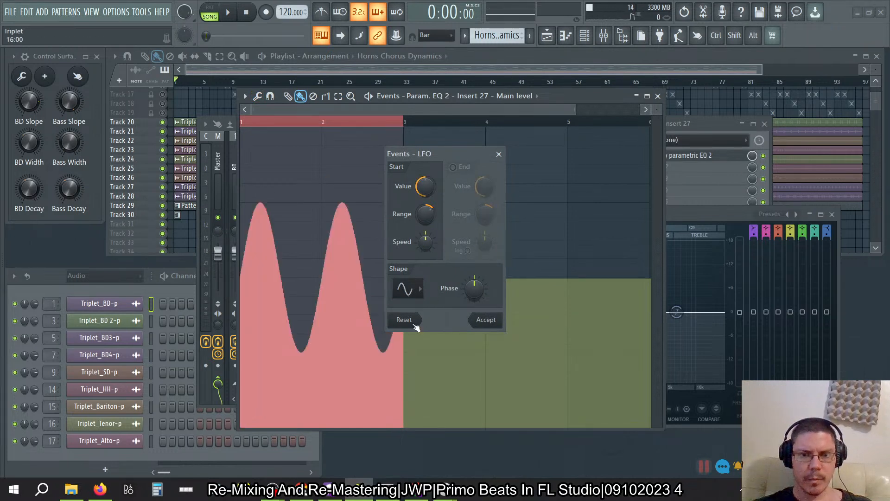
drag(426, 186, 425, 206)
right_click(430, 191)
click(439, 197)
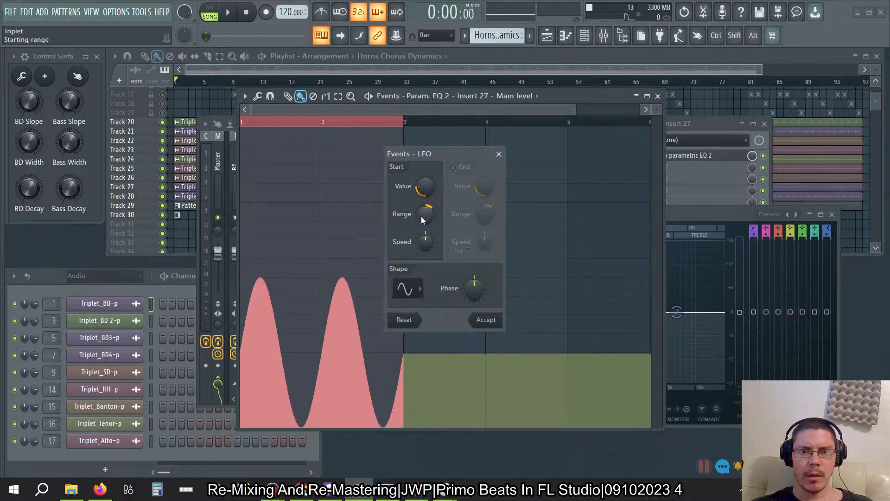
drag(425, 214, 425, 224)
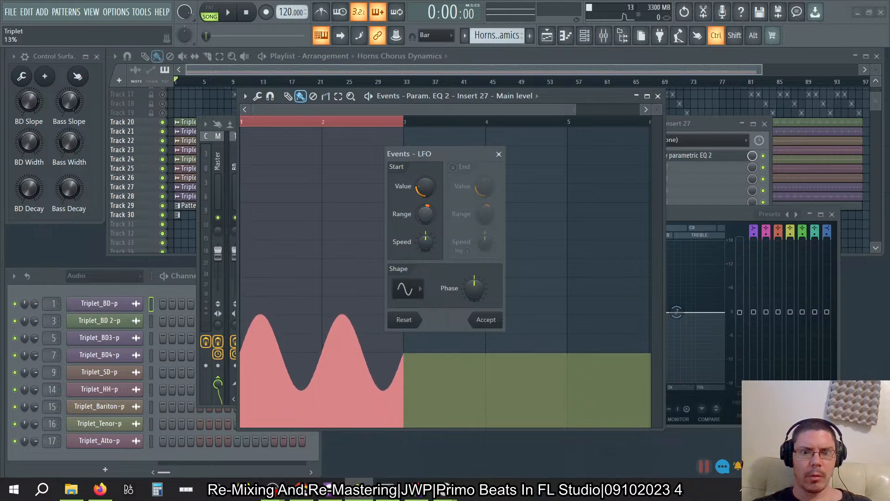
drag(425, 186, 425, 177)
drag(425, 242, 425, 261)
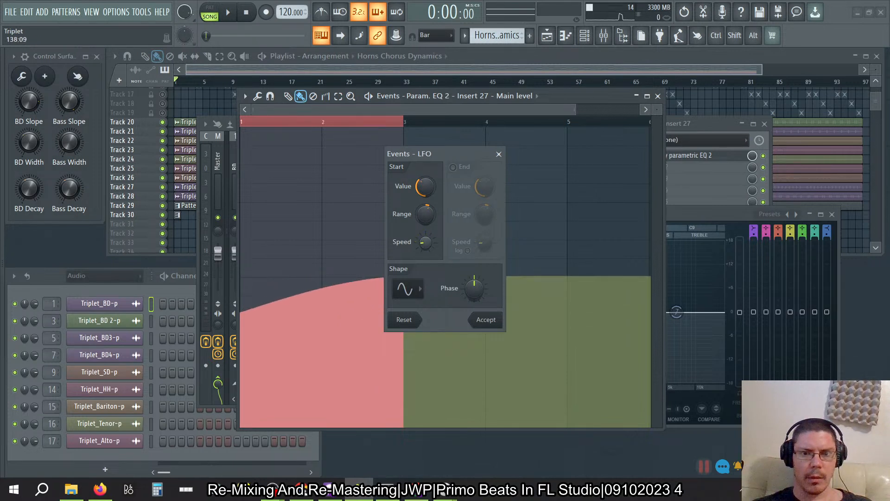
drag(450, 154, 632, 156)
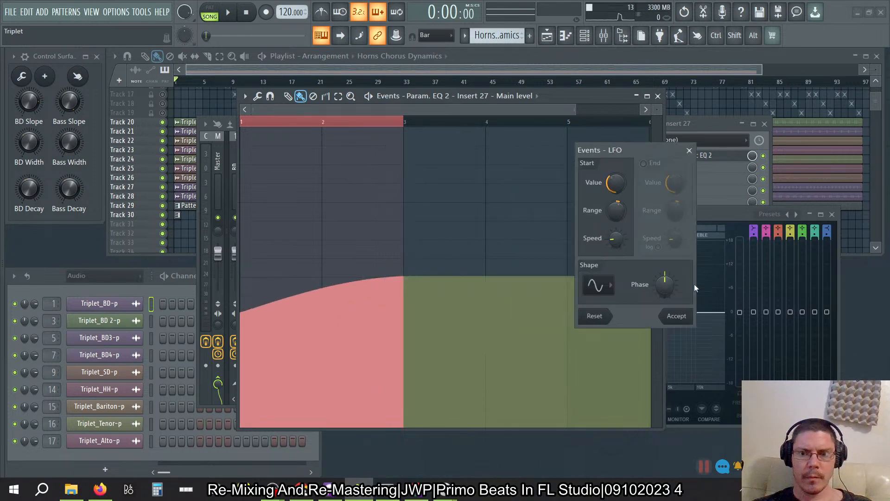
click(686, 315)
key(ctrl+d)
Apply a sine LFO to bars 3 and 4, shifting the phase a quarter cycle so the level falls from its peak.
drag(410, 131, 562, 145)
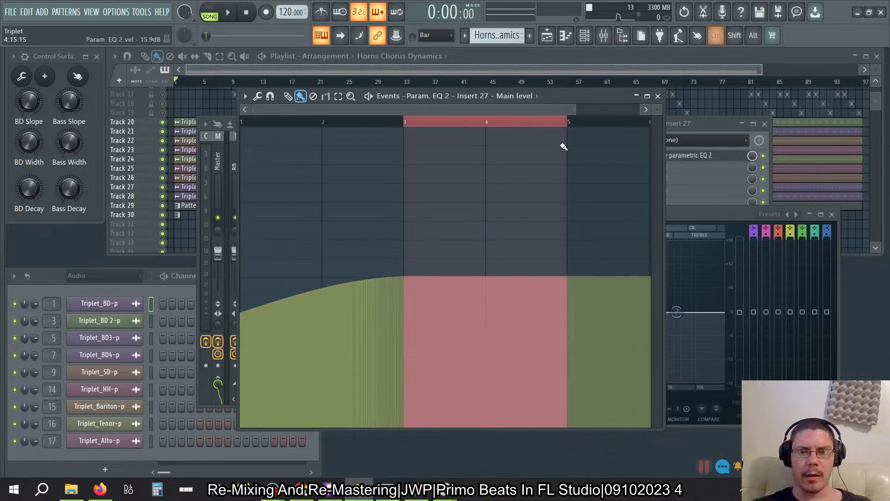
click(257, 98)
click(268, 119)
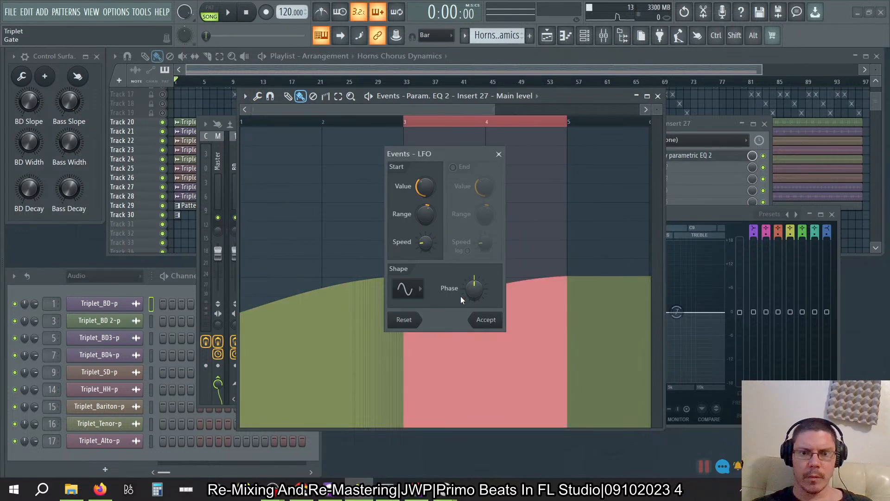
drag(449, 155, 693, 156)
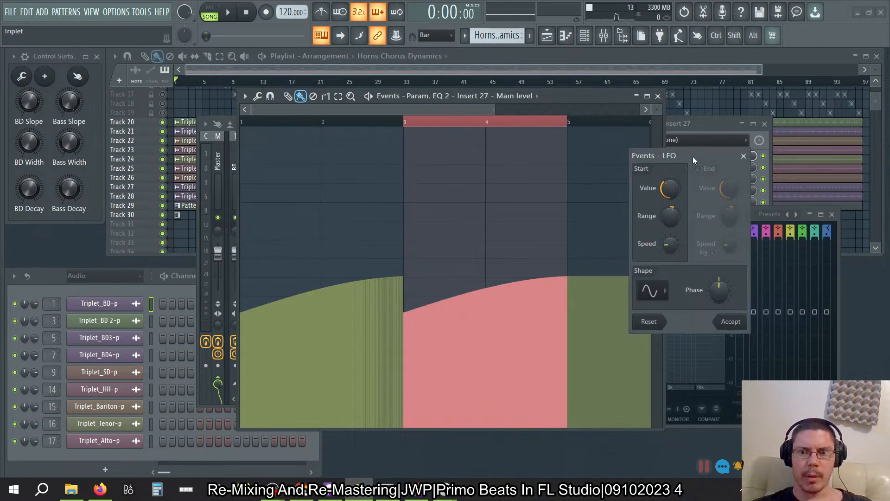
drag(719, 301, 719, 276)
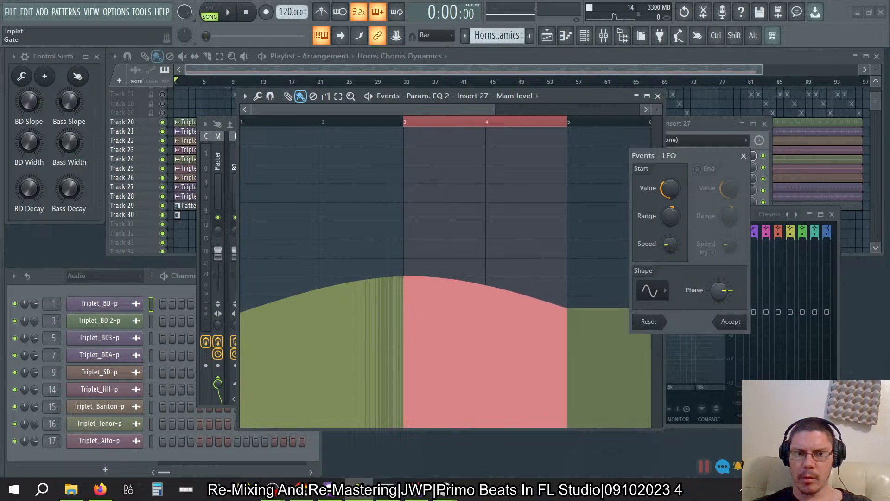
click(735, 326)
Play the beginning of the song briefly, stop it and bring the playlist to the front.
key(space)
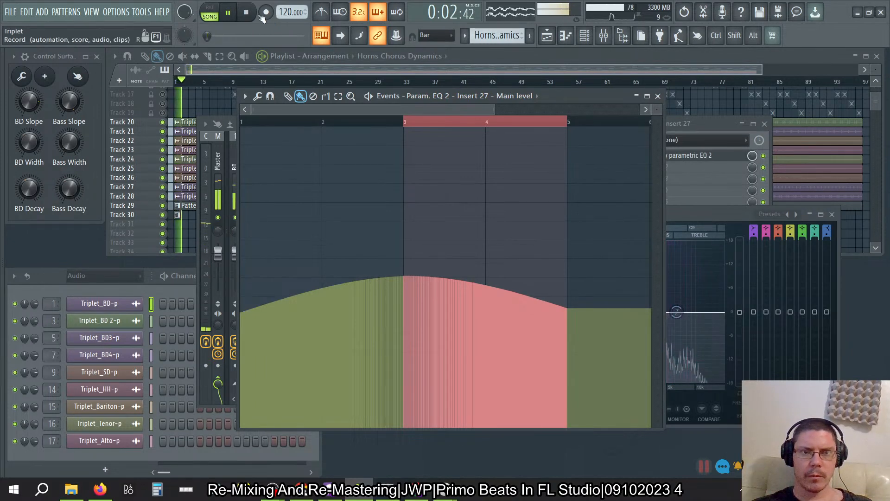
key(space)
click(442, 60)
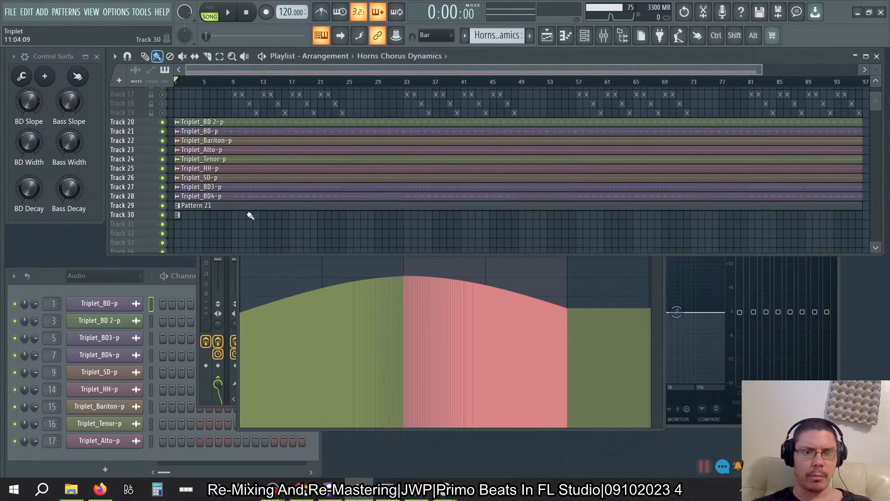
Place Horns Chorus Dynamics clips at bars 1 and 5 of Track 30 and play the song while watching the Insert 27 equalizer.
click(187, 217)
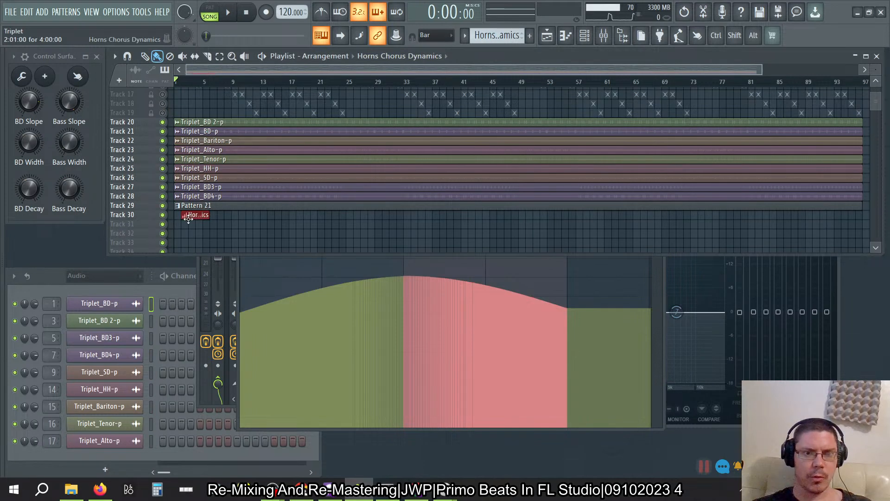
drag(195, 218, 187, 218)
key(space)
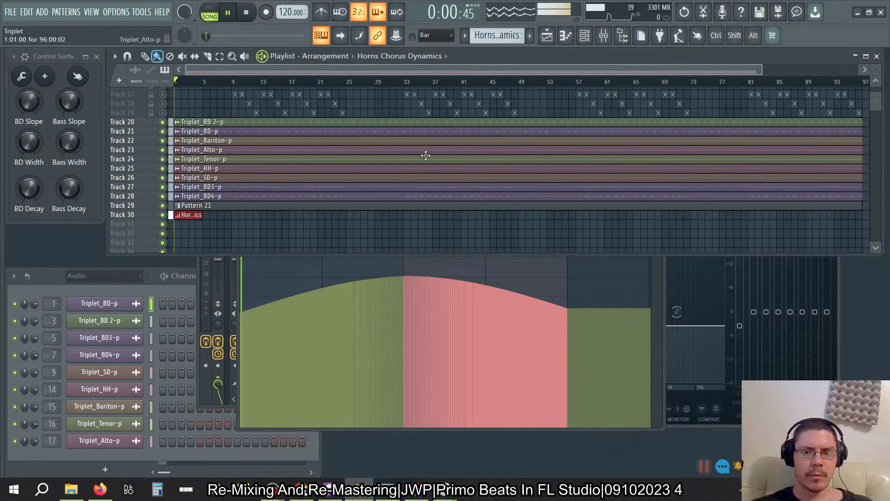
click(715, 427)
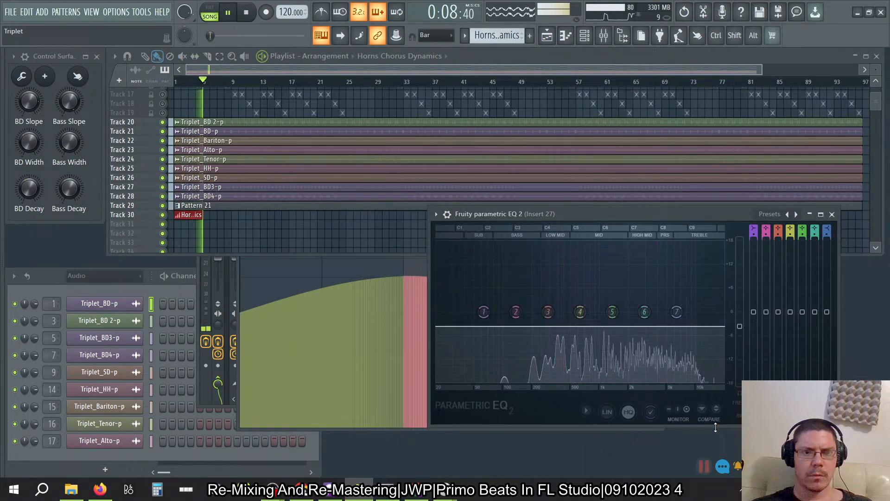
click(212, 214)
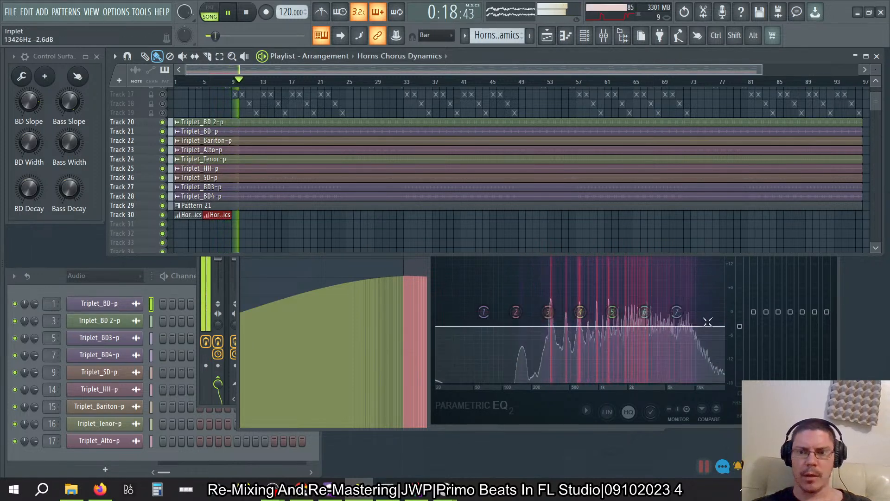
key(space)
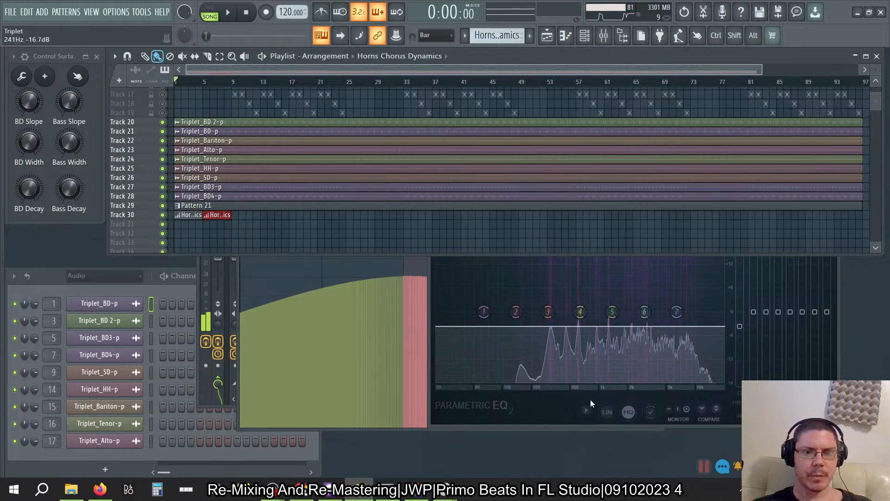
Delete all main level events of the Insert 27 equalizer from the pattern.
click(383, 430)
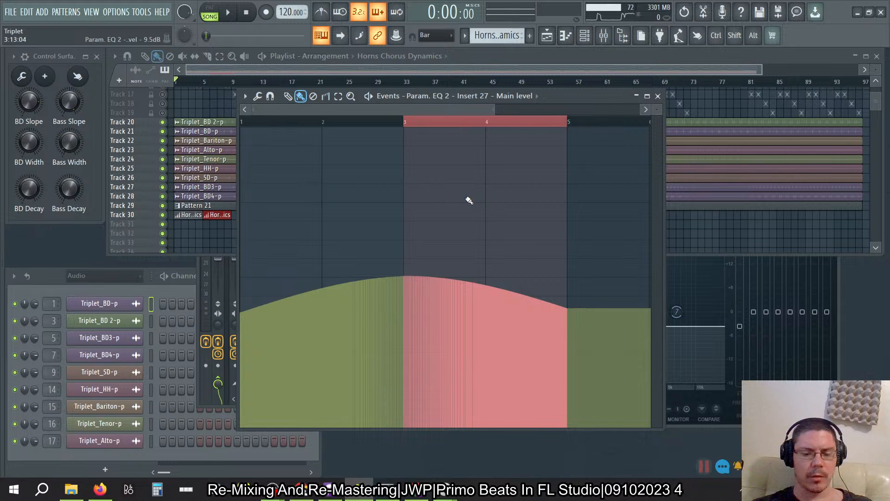
key(ctrl+a)
key(Delete)
Lower the equalizer's main level to -6.0 dB and insert it as the current controller value with bar 1 selected.
drag(739, 326, 739, 334)
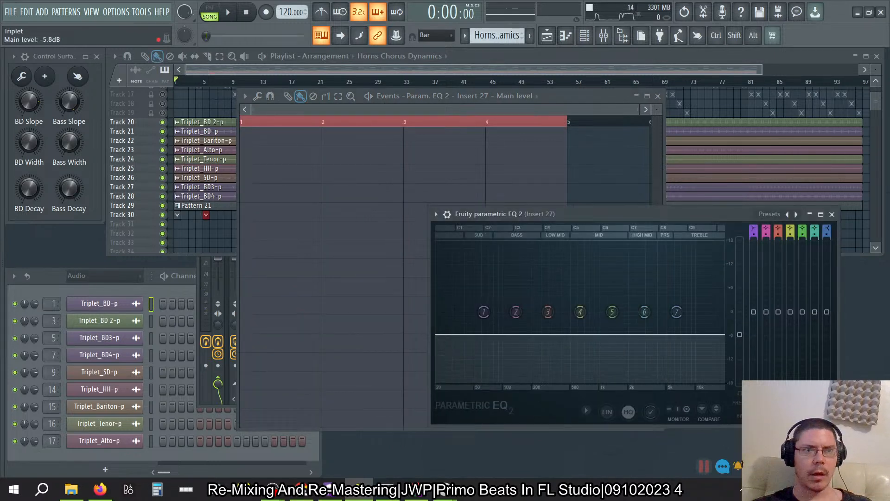
right_click(739, 334)
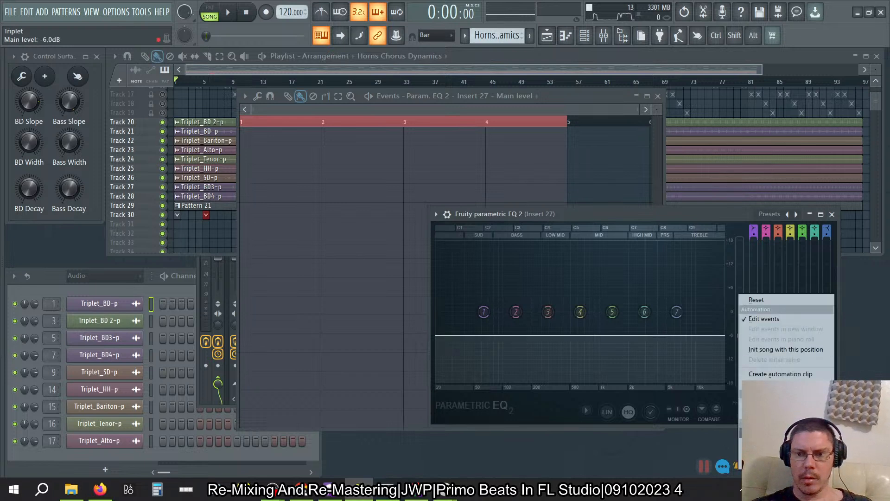
click(761, 442)
ctrl+click(264, 123)
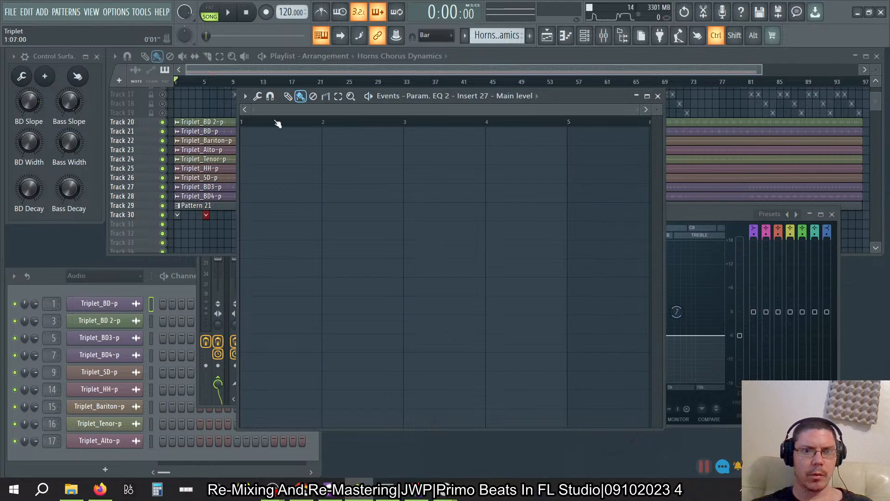
drag(320, 123, 241, 122)
click(256, 98)
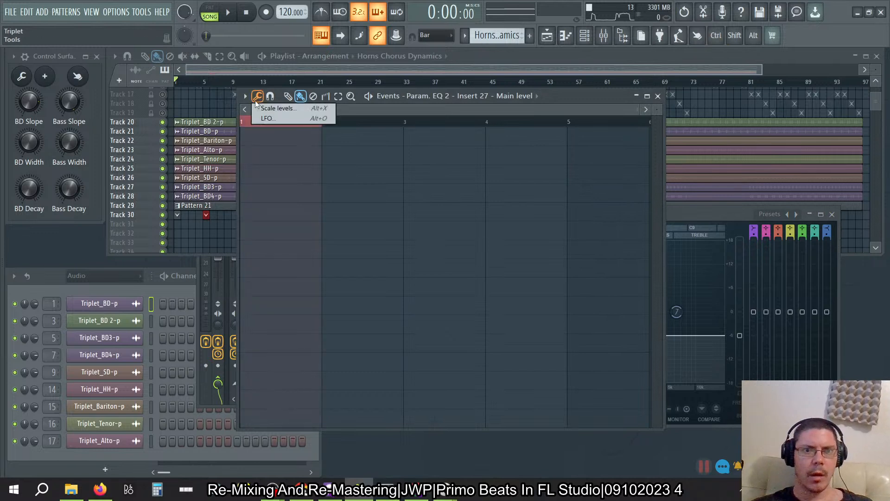
click(246, 96)
mouse_move(303, 119)
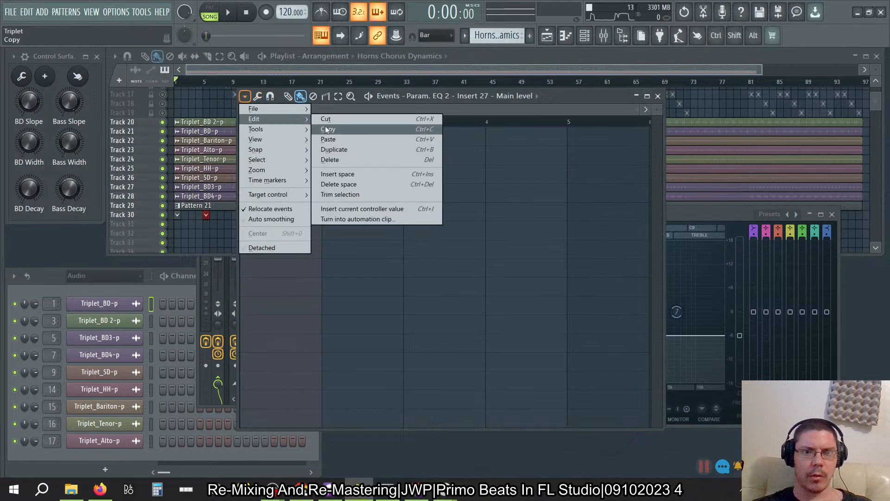
click(352, 212)
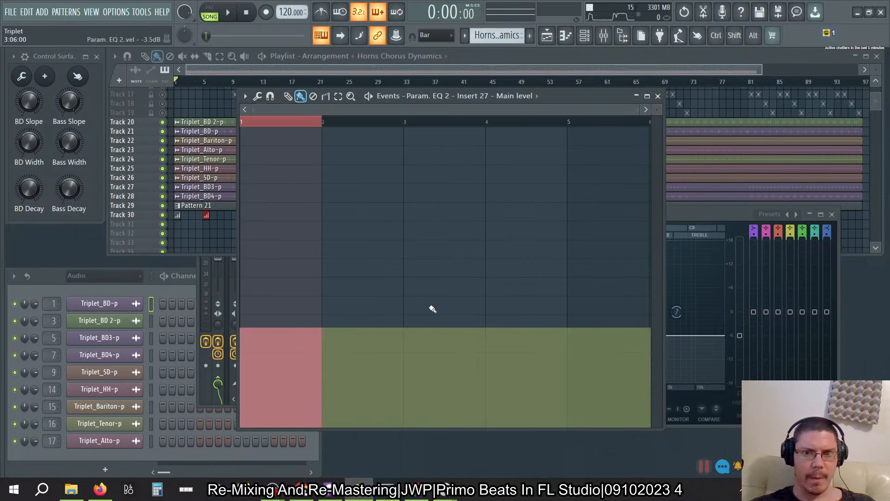
Reset the equalizer's main level to 0.0 dB and insert it as the current controller value at bar 3.
drag(419, 137, 458, 129)
right_click(740, 338)
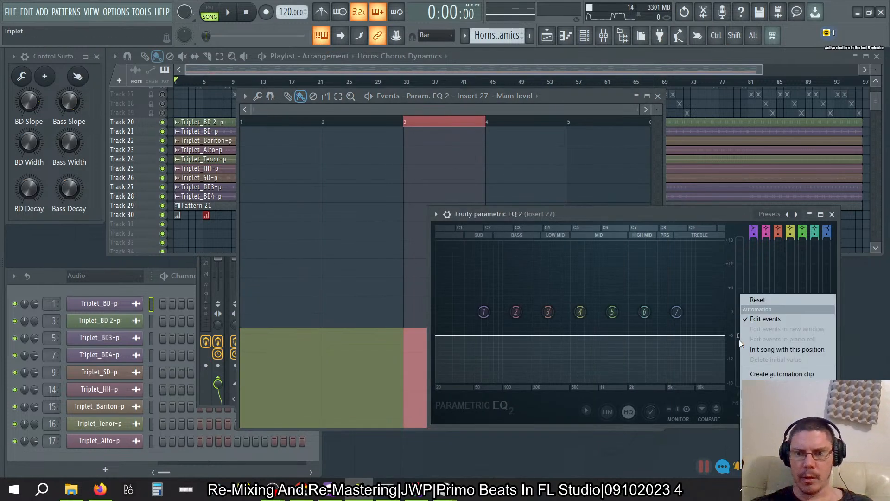
click(757, 300)
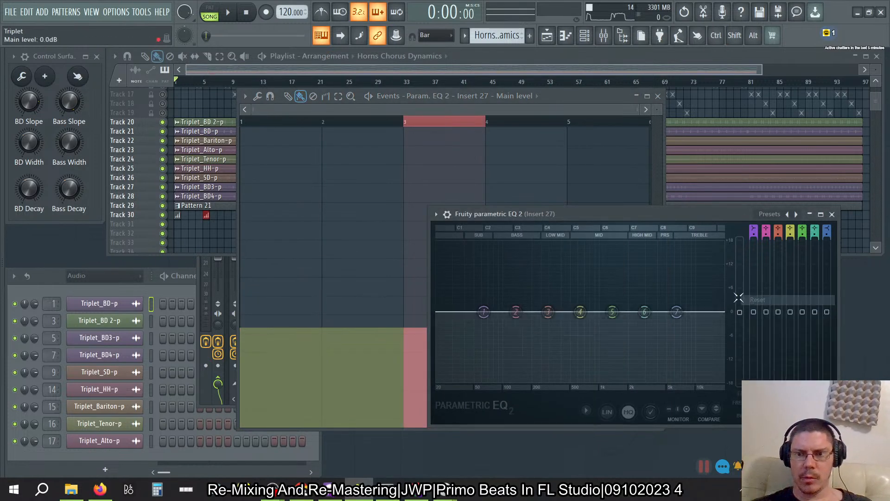
click(245, 97)
mouse_move(255, 119)
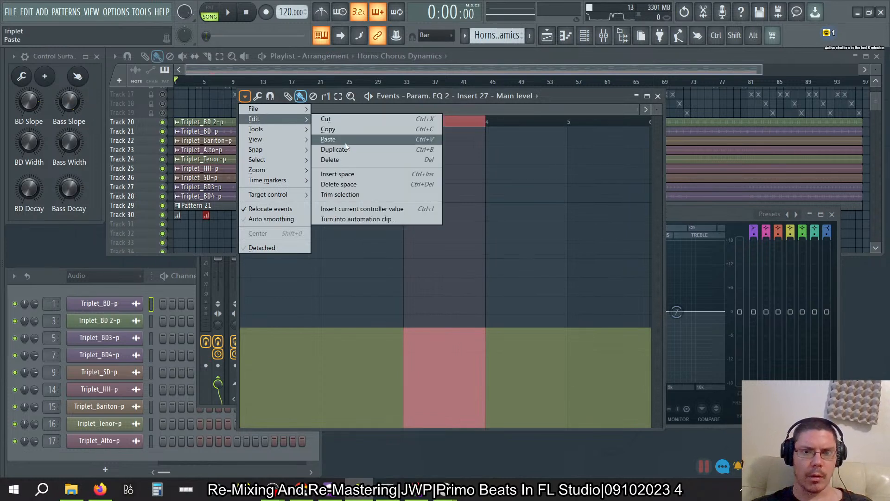
click(354, 206)
Interpolate the main level events into a straight rise from bar 1 to bar 3, and play the song to check the equalizer.
click(326, 96)
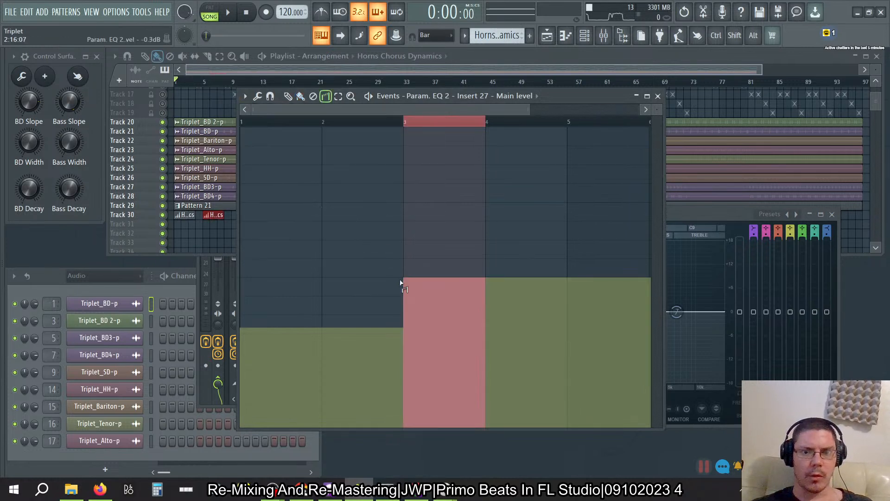
click(418, 289)
drag(463, 291, 123, 268)
key(space)
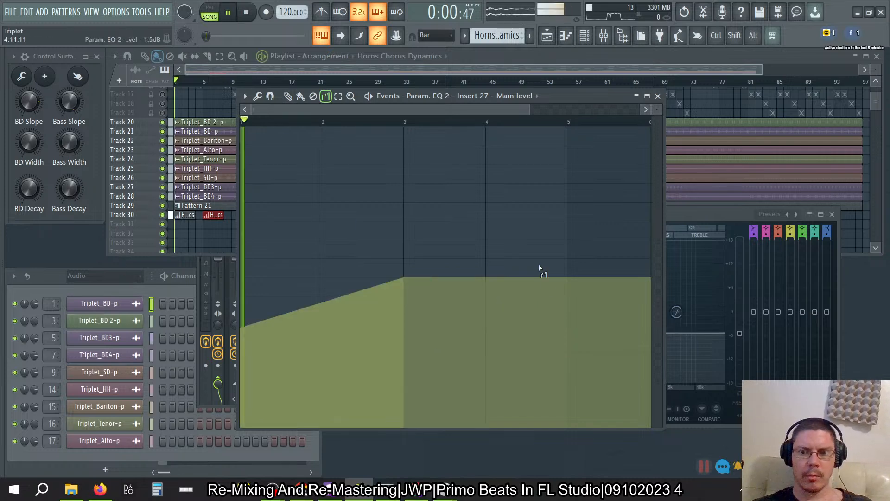
click(699, 212)
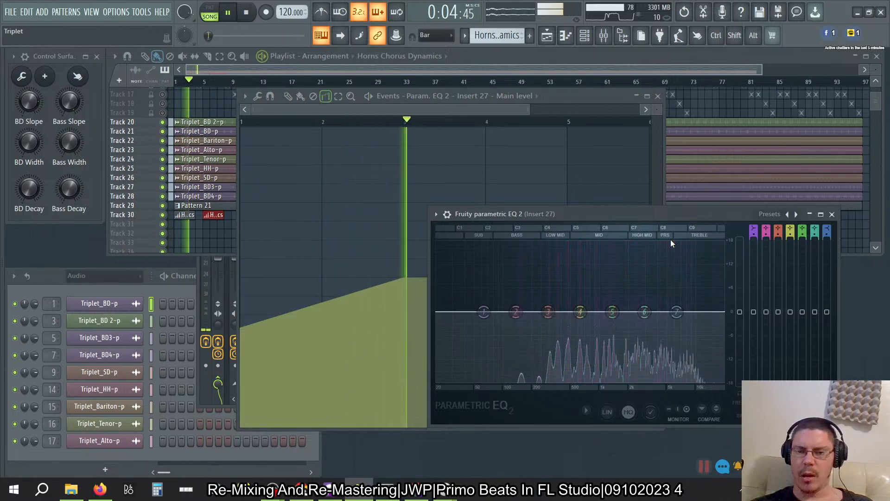
key(space)
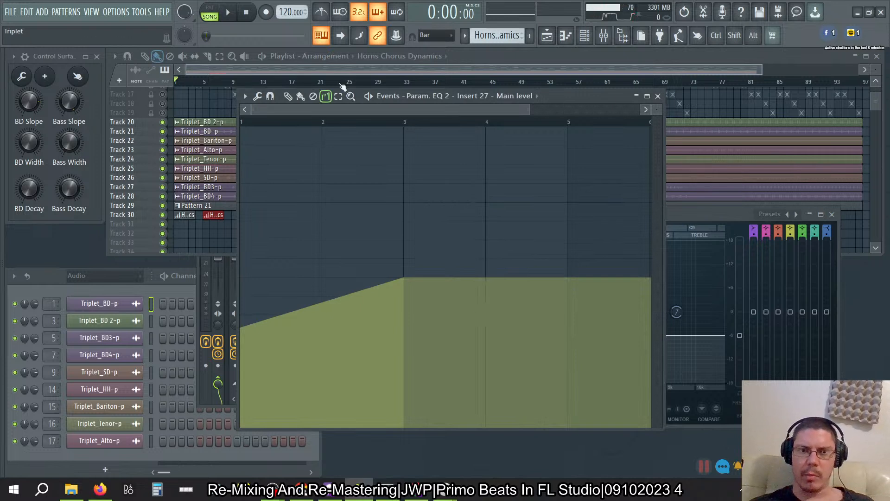
click(270, 97)
click(248, 98)
click(256, 98)
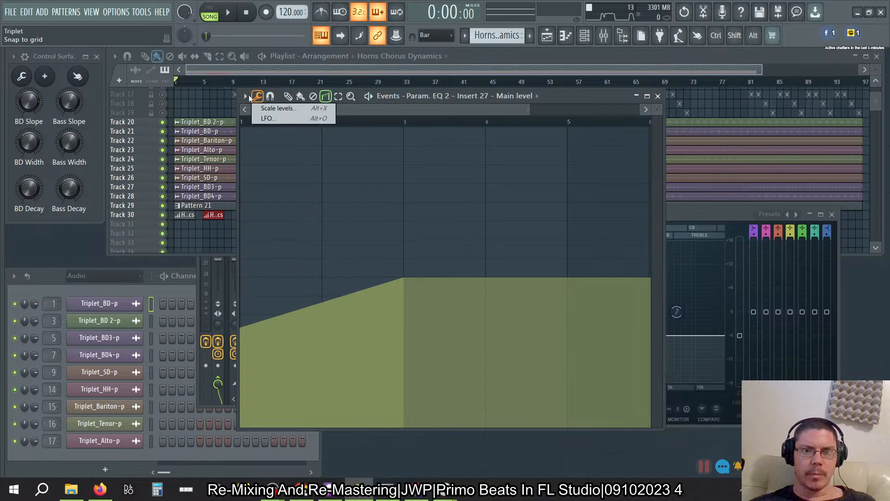
click(246, 96)
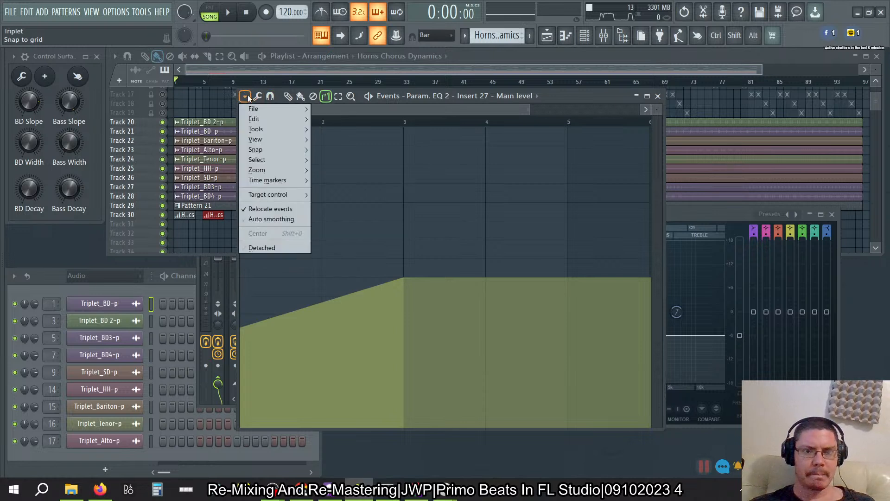
click(258, 95)
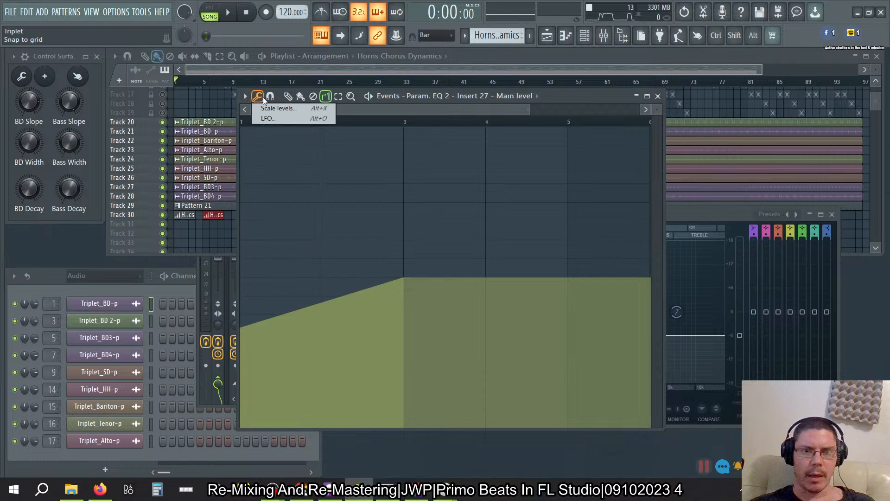
click(271, 107)
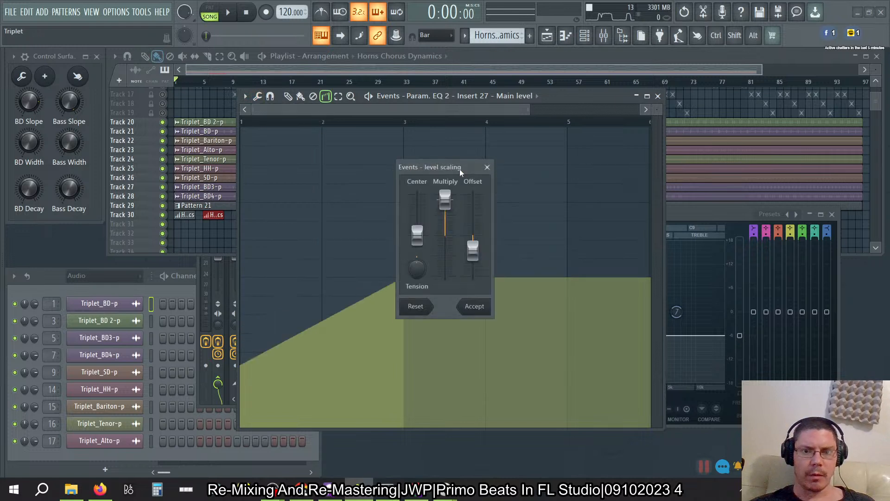
click(486, 167)
click(259, 96)
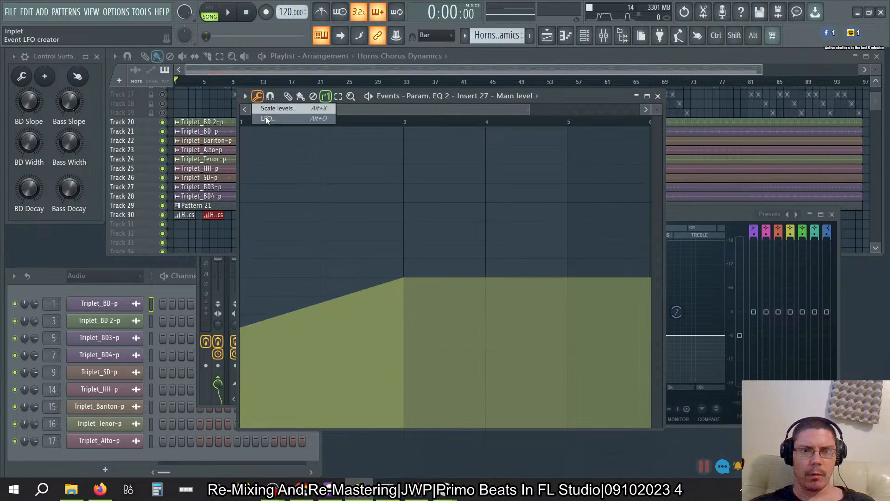
click(267, 117)
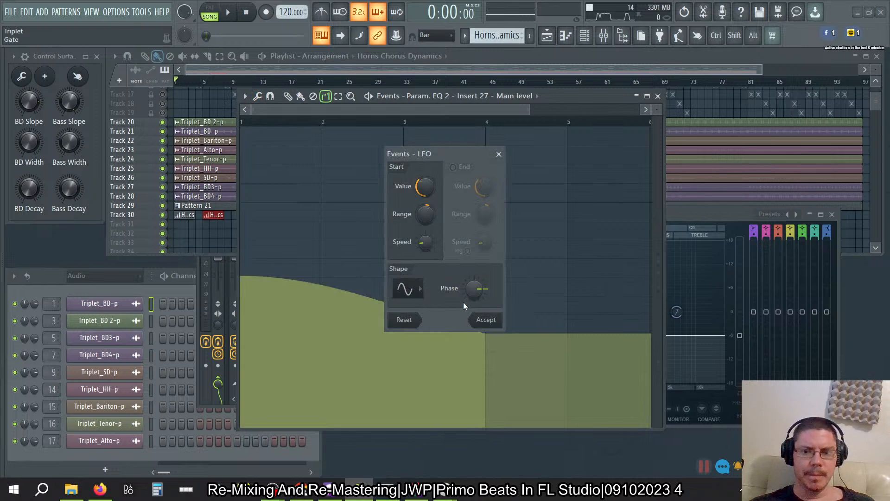
drag(474, 288, 473, 277)
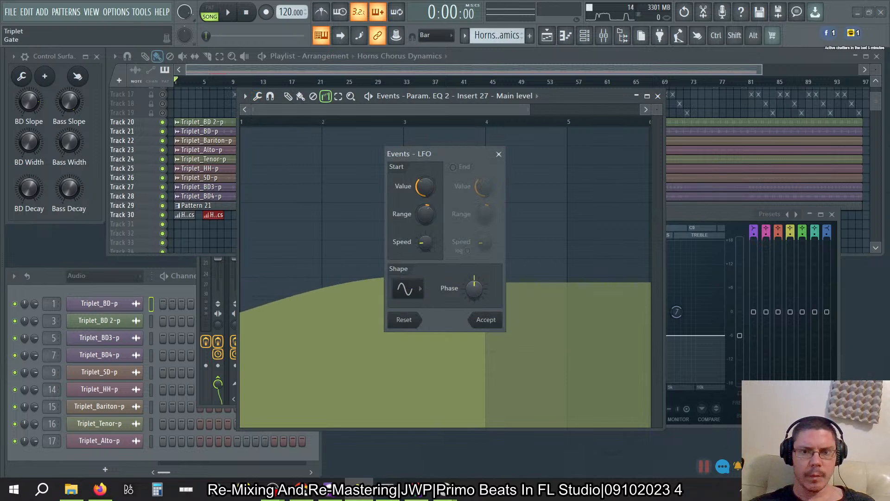
drag(455, 155, 687, 132)
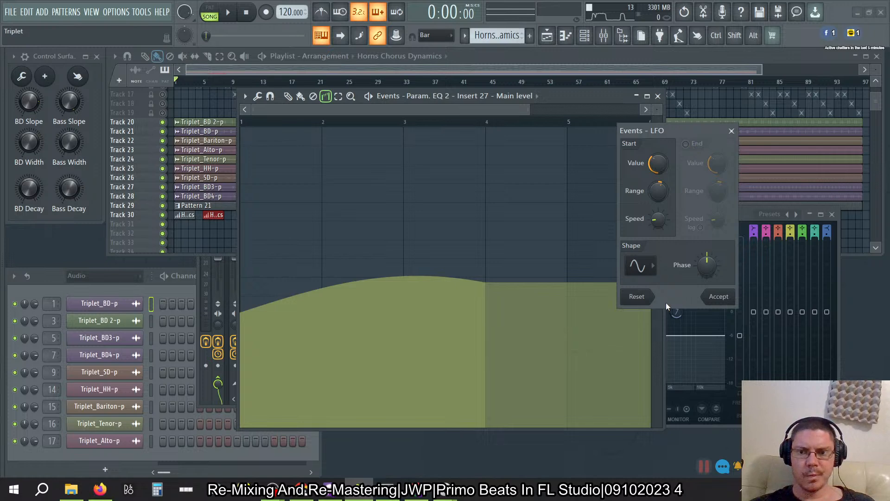
click(732, 131)
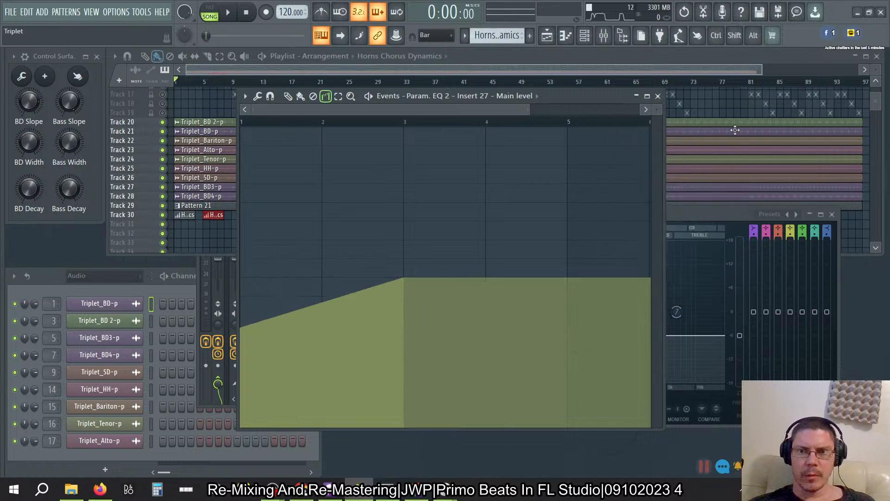
Close the main level events and delete the Horns Chorus Dynamics pattern.
click(658, 96)
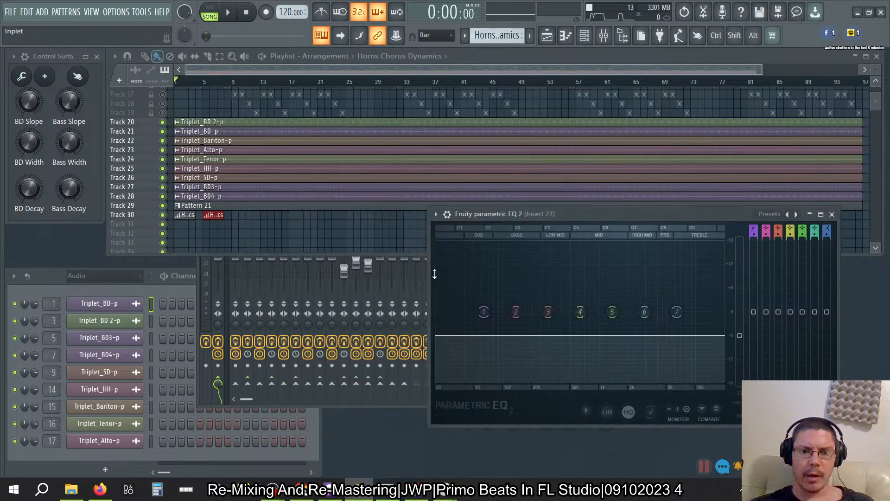
click(487, 33)
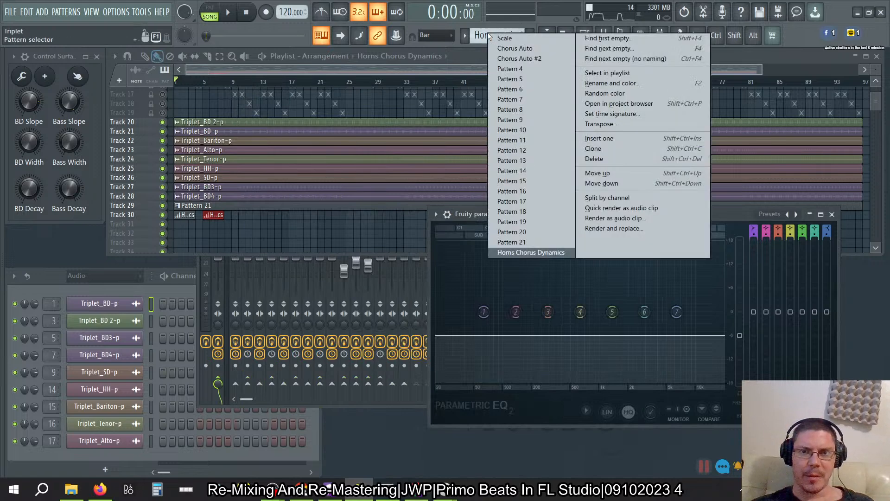
click(598, 158)
click(488, 280)
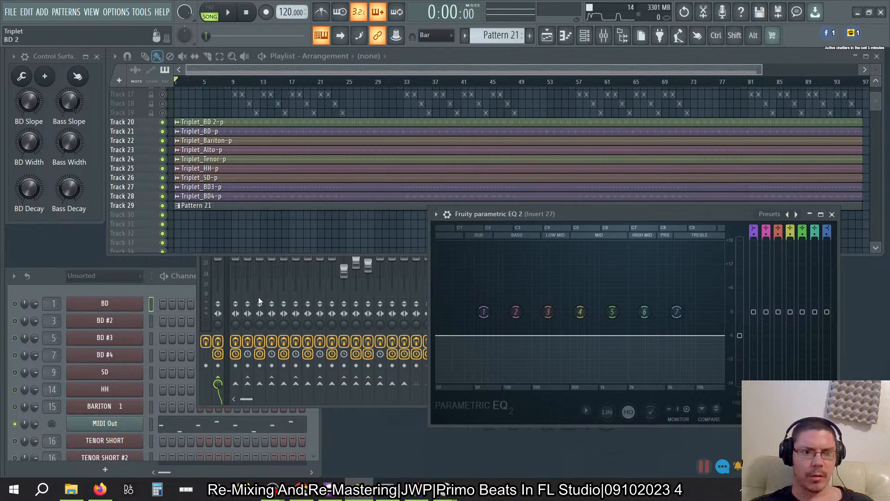
Insert an Audio Clip channel at the start of the channel rack and close its settings window.
right_click(110, 307)
mouse_move(173, 370)
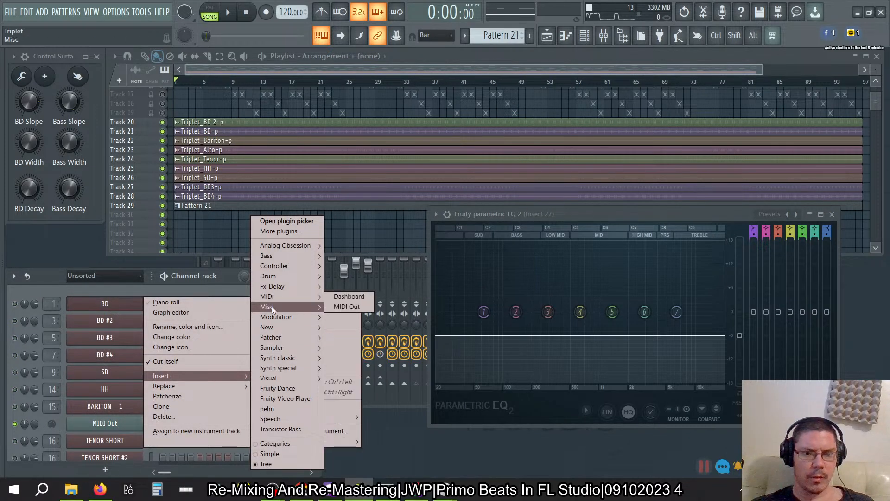
click(344, 308)
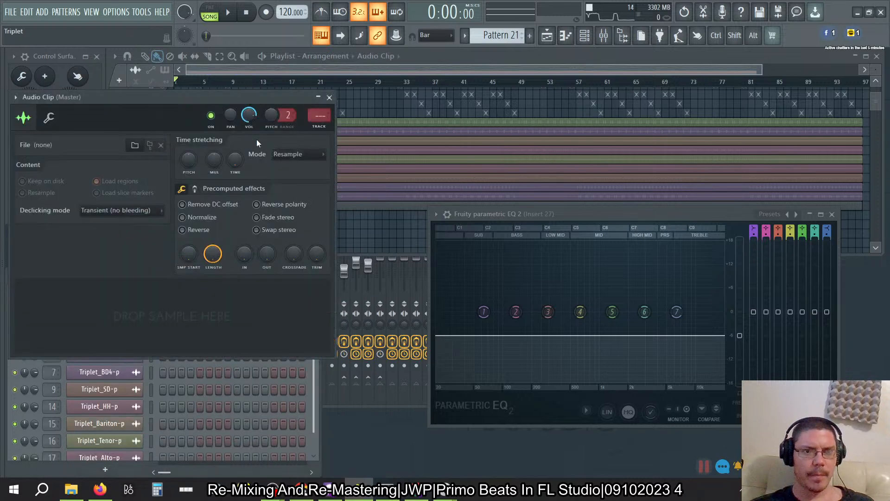
click(330, 98)
Replace the Audio Clip channel in the channel rack with an Automation Clip.
right_click(98, 308)
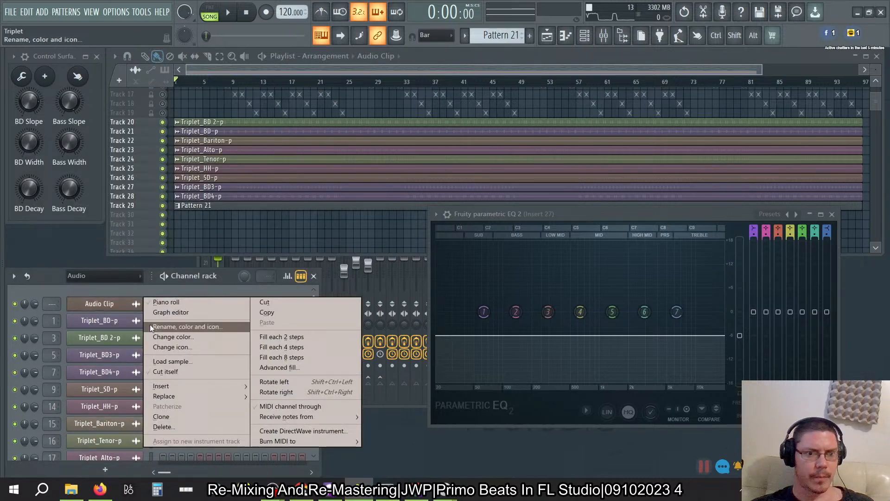
mouse_move(249, 394)
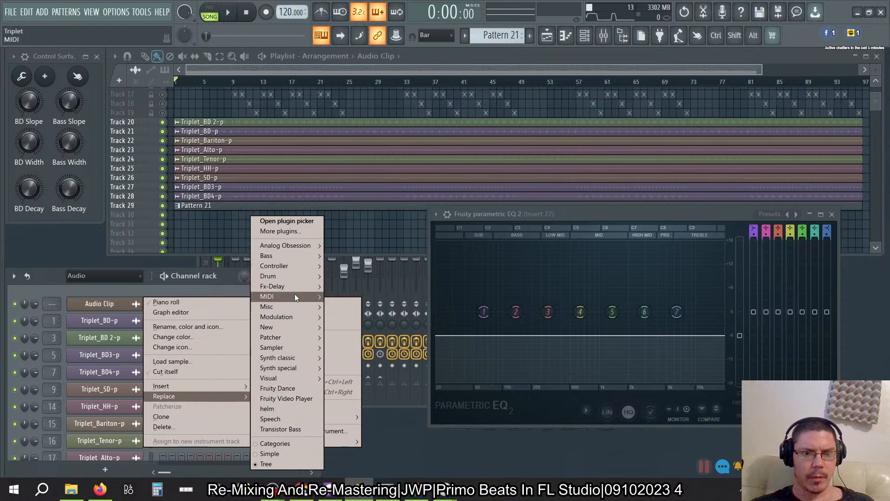
mouse_move(285, 306)
click(346, 318)
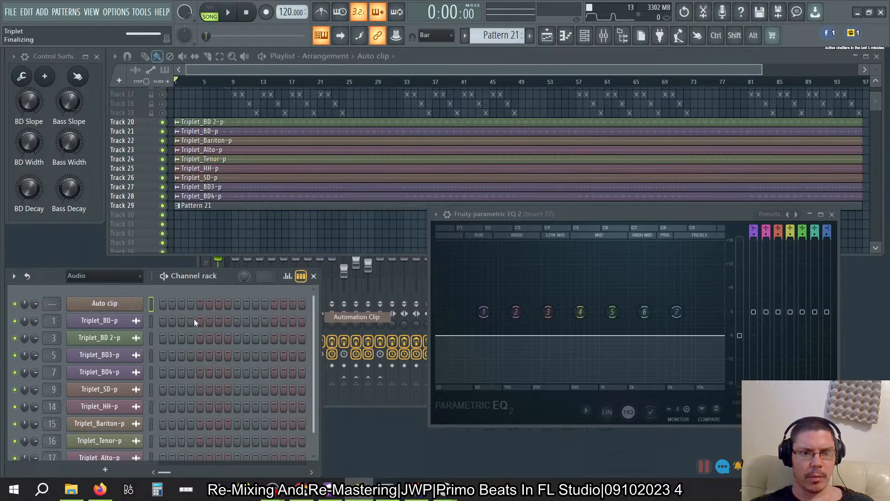
Extend the automation clip by moving its end point out to bar 4.
drag(206, 103, 390, 169)
click(511, 337)
click(512, 338)
click(512, 338)
click(512, 338)
click(512, 338)
click(513, 338)
click(512, 338)
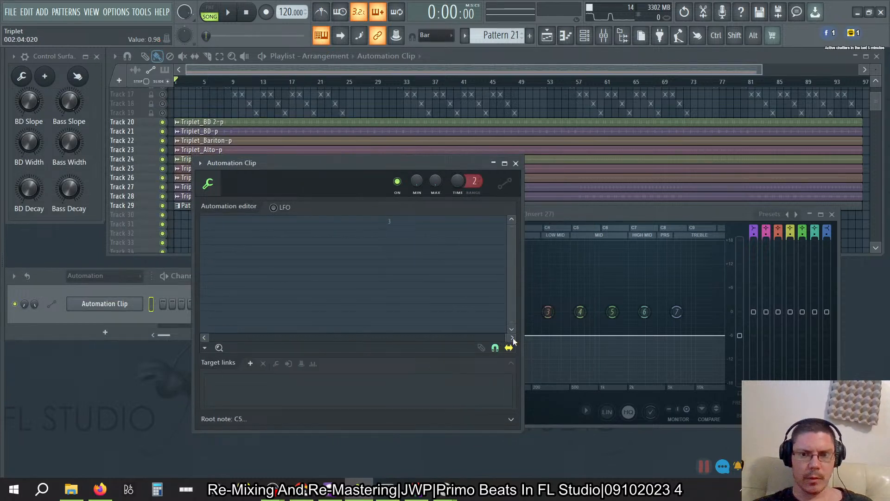
right_click(401, 285)
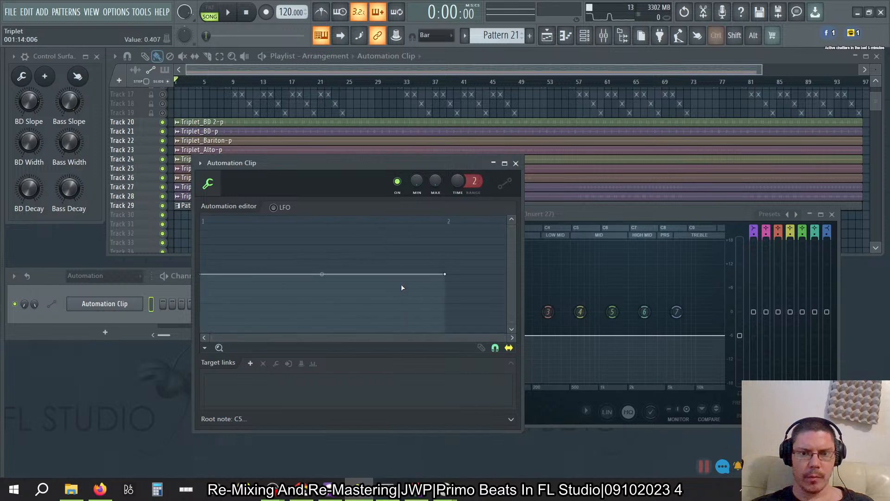
right_click(446, 281)
drag(597, 266, 260, 274)
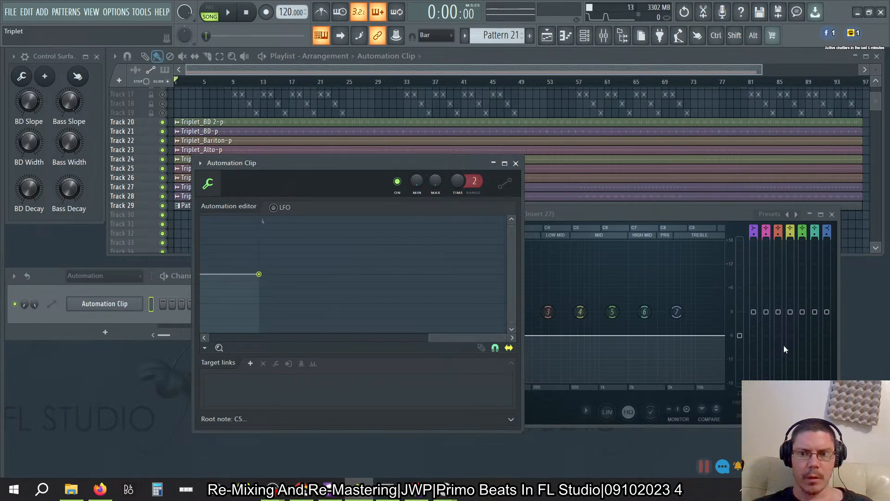
Link the automation clip to the main level of Parametric EQ 2 on Insert 27 as its target.
right_click(740, 335)
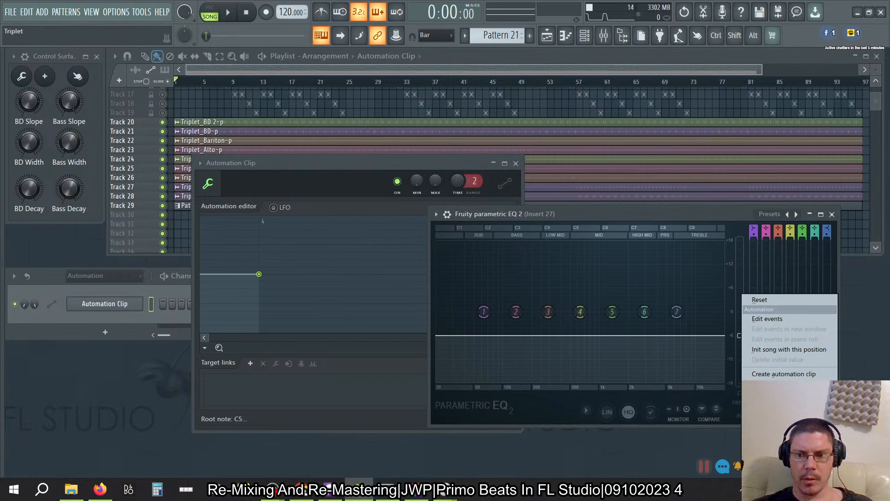
click(768, 422)
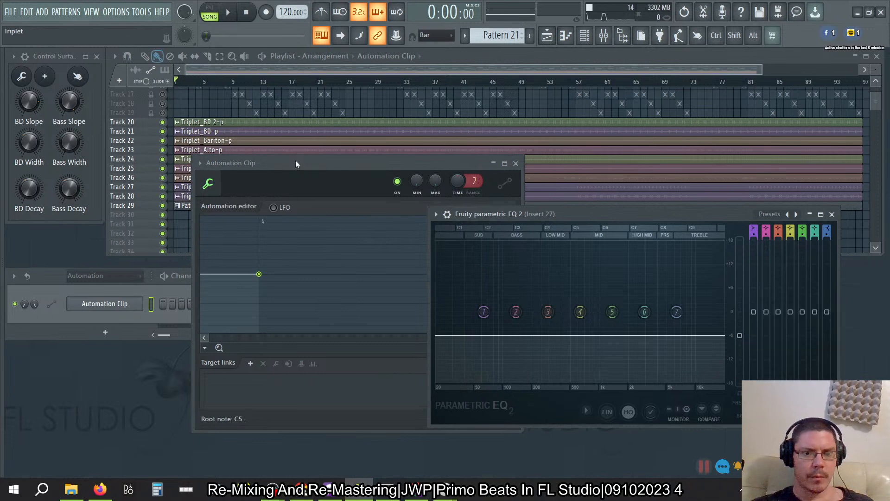
click(251, 363)
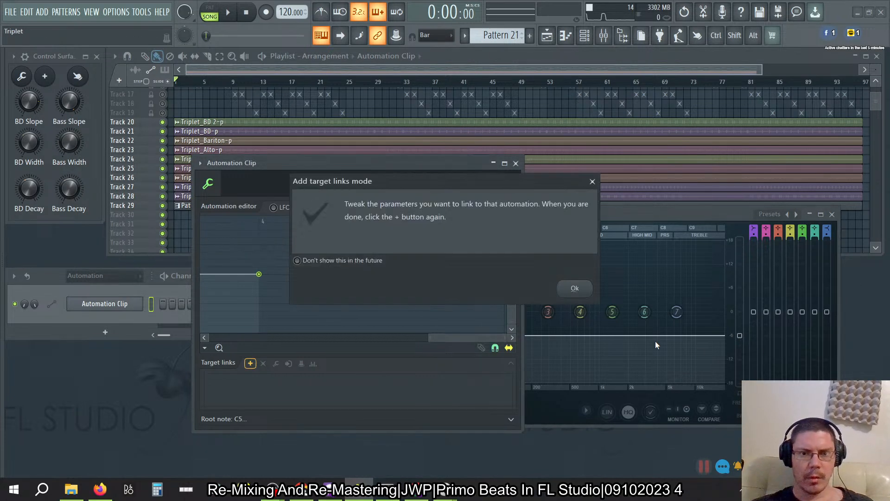
click(575, 287)
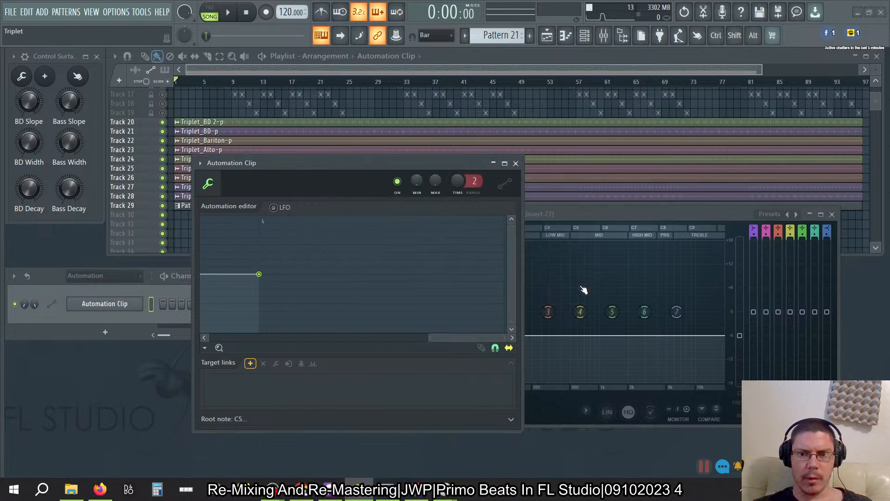
drag(740, 335, 742, 335)
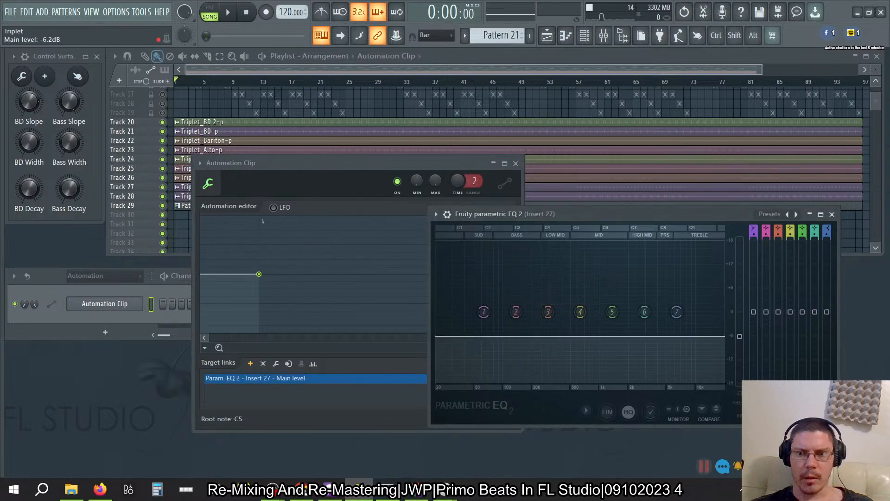
Set the equalizer's main level to exactly -6 dB.
right_click(742, 337)
click(770, 443)
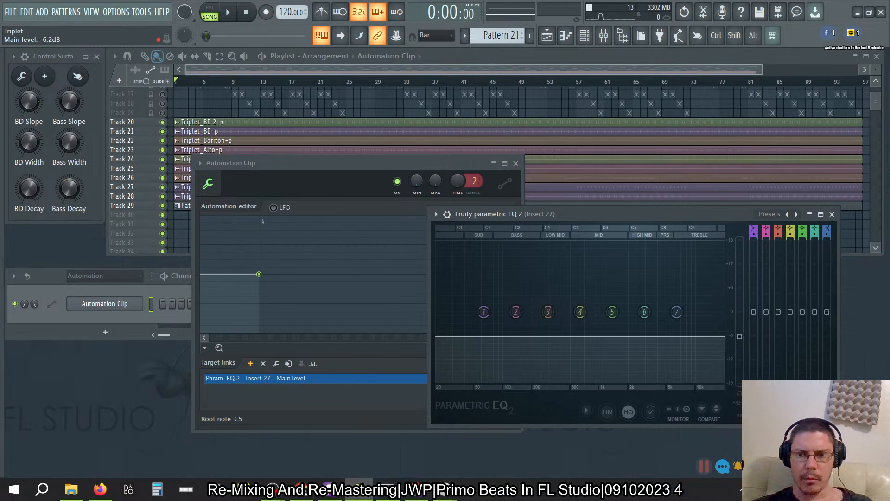
text(-6)
key(Return)
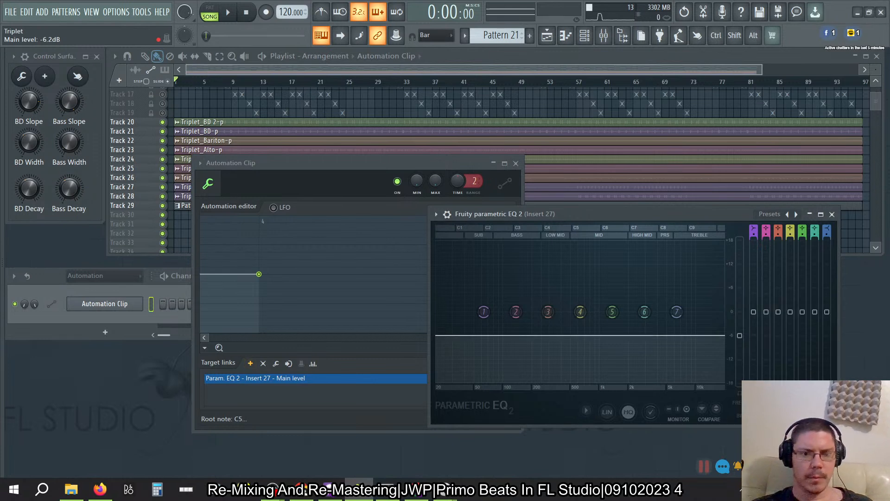
Copy the equalizer's main level value and paste it (33%) into the automation clip's first point at bar 1.
click(344, 182)
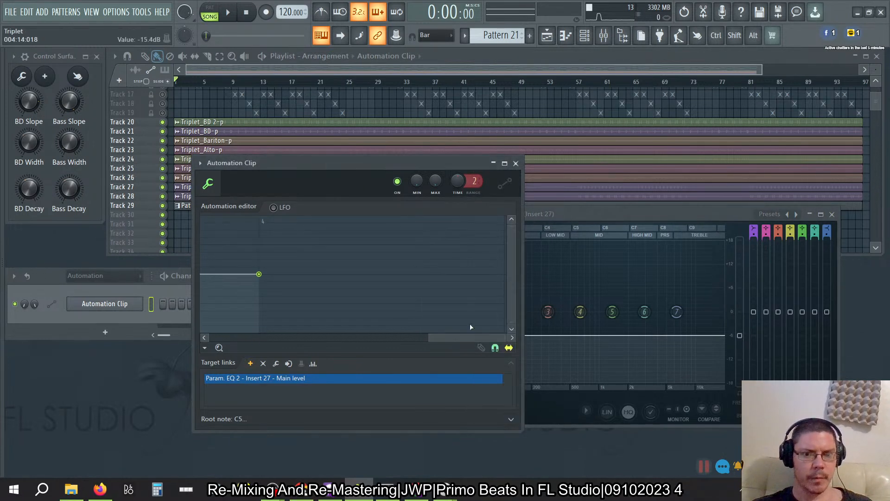
drag(471, 341, 207, 340)
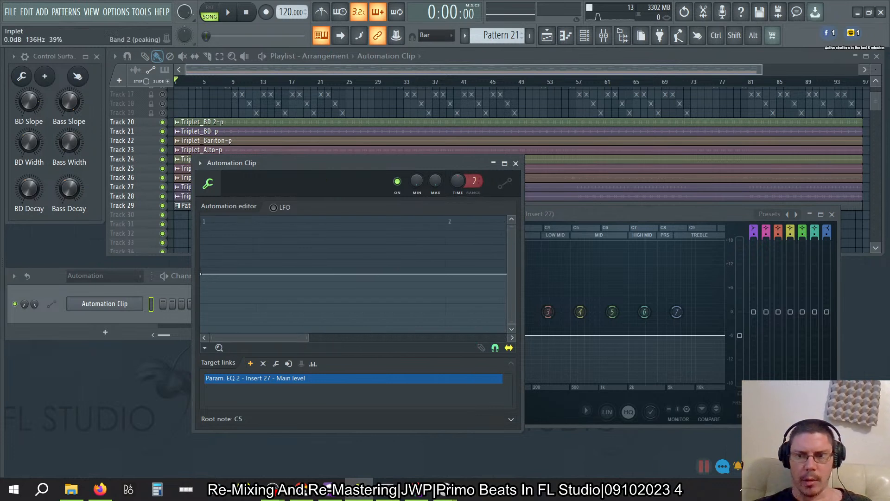
right_click(742, 337)
click(702, 420)
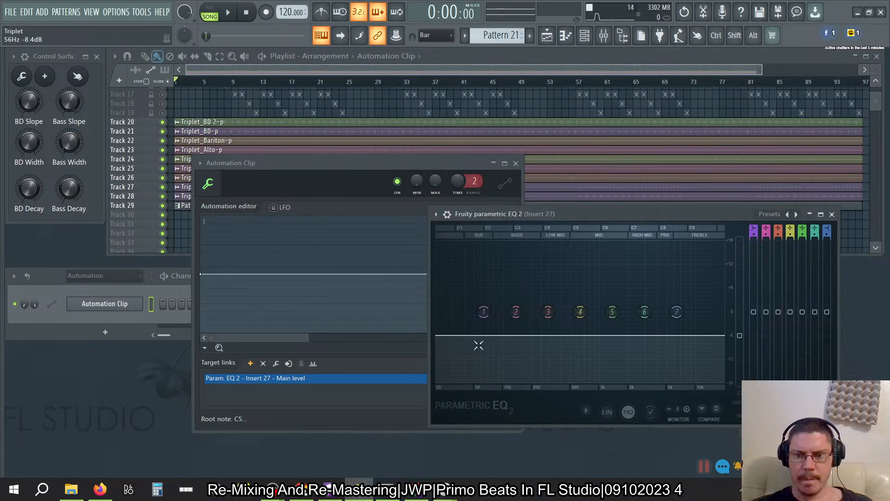
right_click(201, 273)
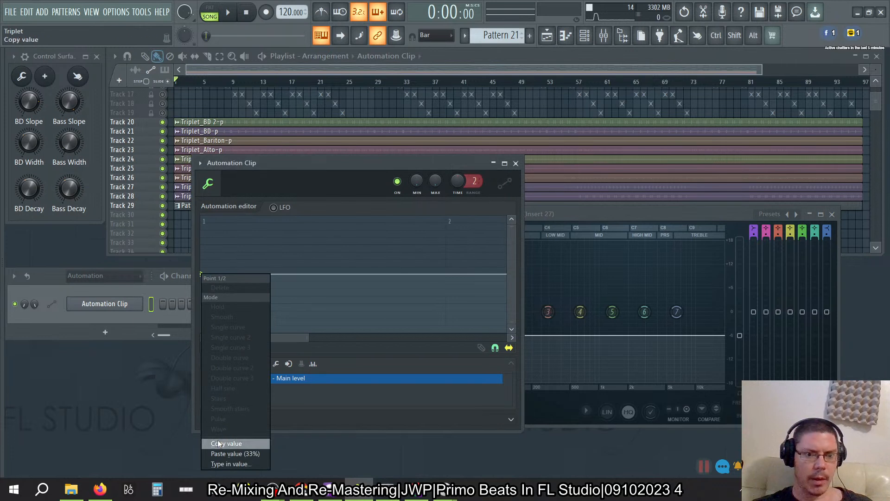
click(218, 453)
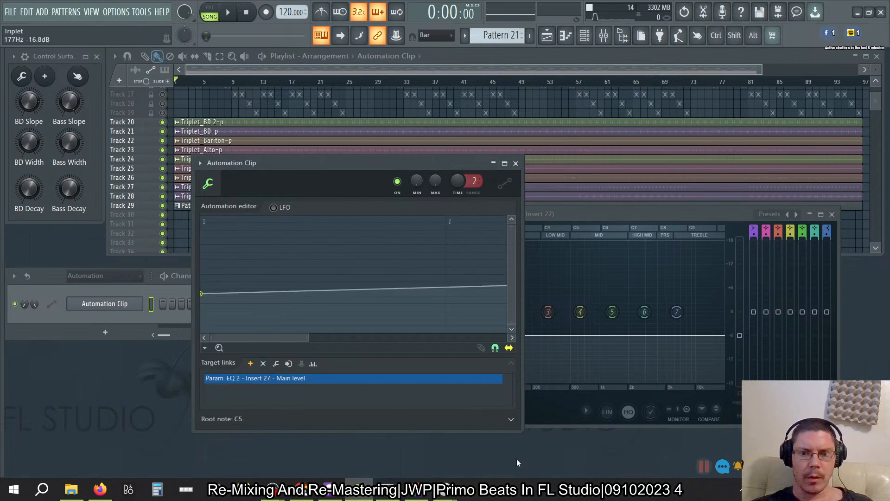
Widen the automation clip window and add an automation point at bar 2.
drag(520, 430, 632, 431)
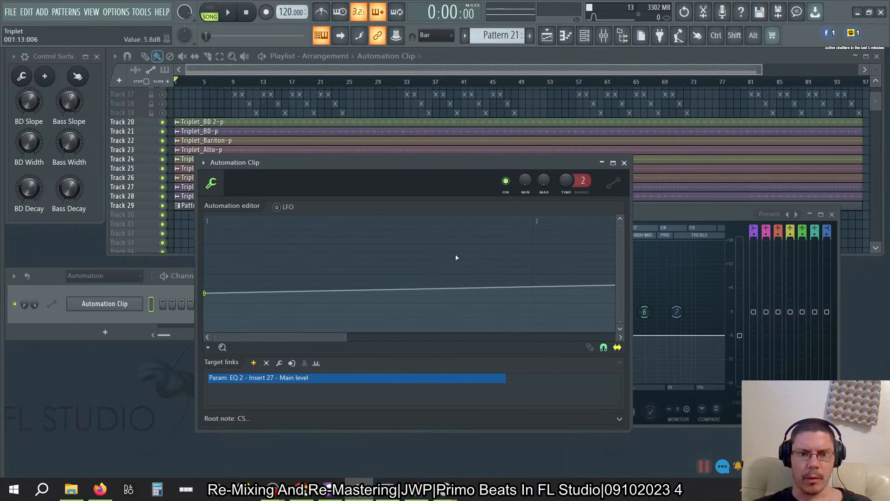
scroll(456, 257, down, 1)
scroll(456, 258, down, 1)
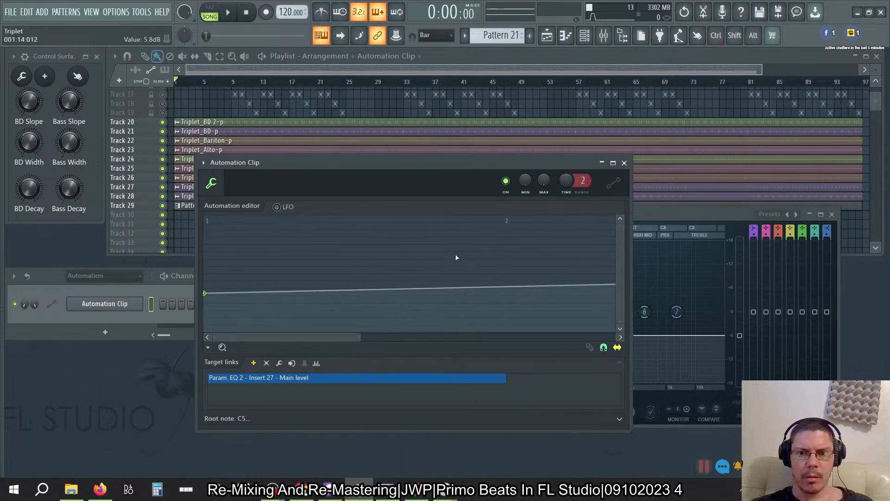
click(502, 252)
drag(359, 335, 415, 341)
Reset the equalizer's main level to 0.0 dB, copy it and paste the value (50%) into the bar 2 point.
right_click(742, 338)
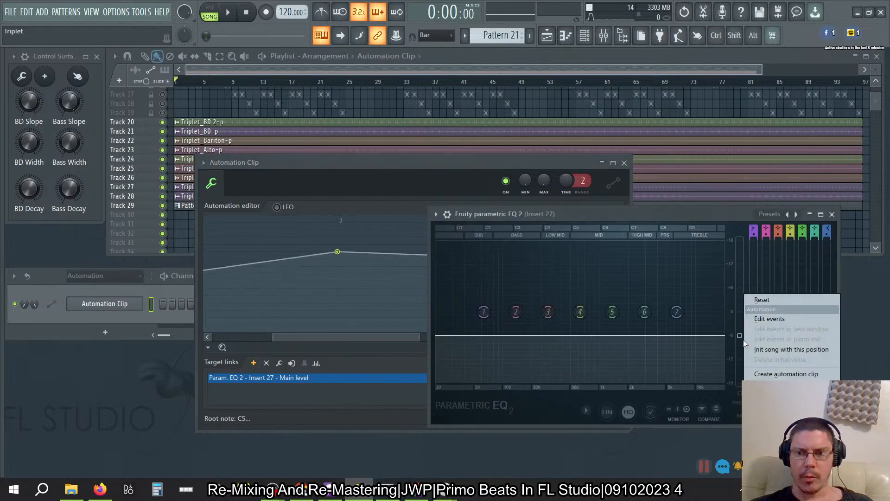
click(762, 300)
right_click(742, 312)
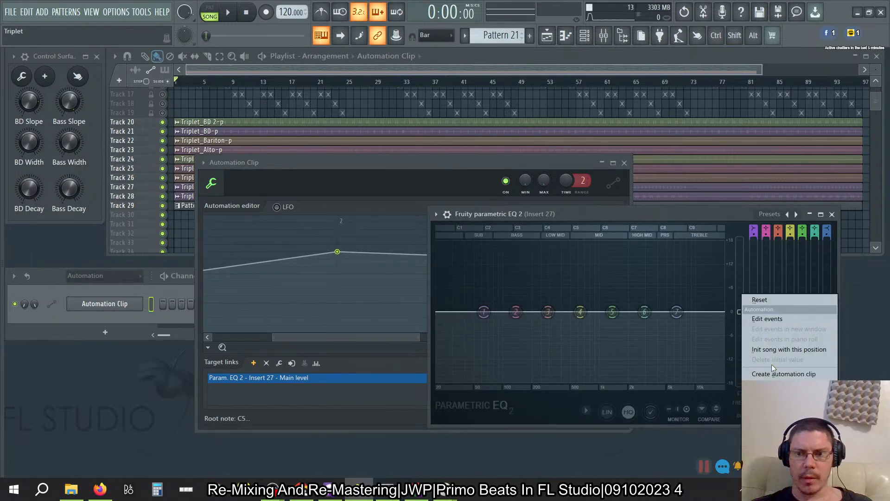
click(764, 393)
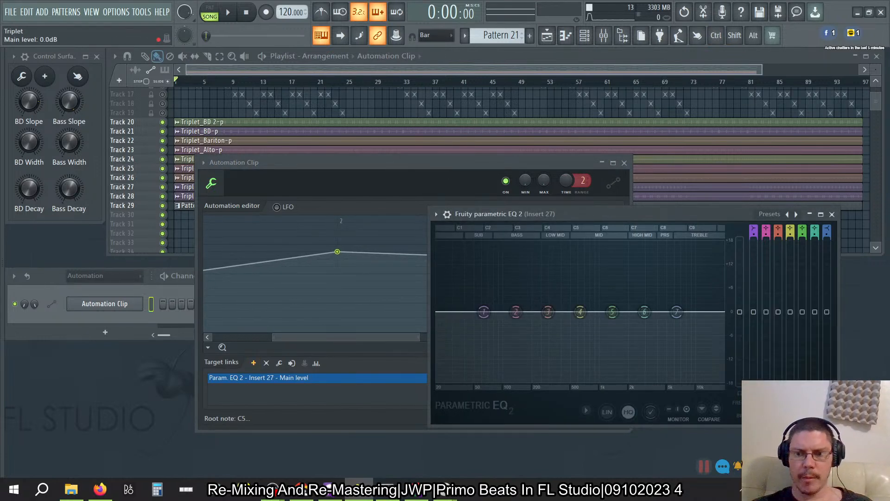
right_click(339, 250)
right_click(339, 250)
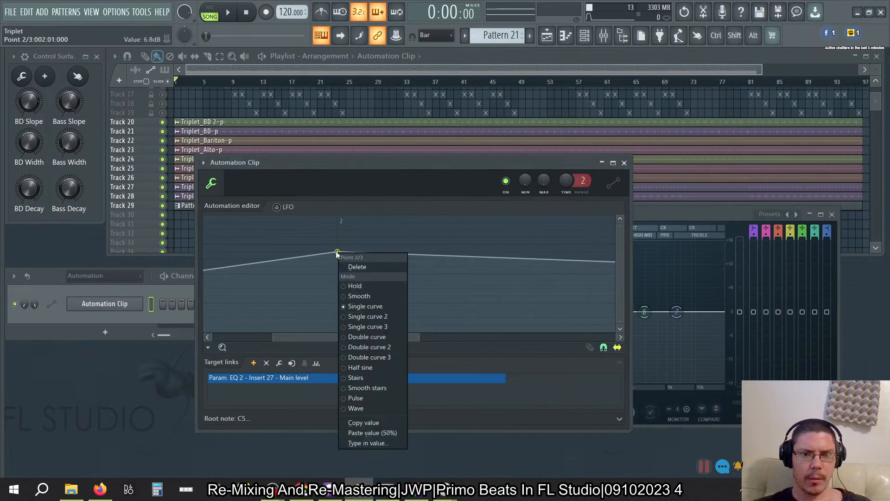
click(374, 434)
drag(347, 341, 246, 343)
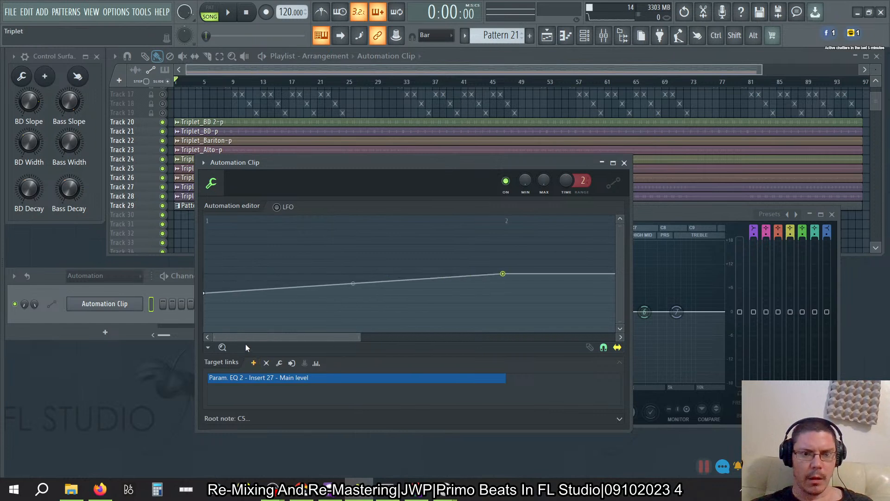
right_click(204, 292)
click(239, 453)
drag(338, 336, 570, 396)
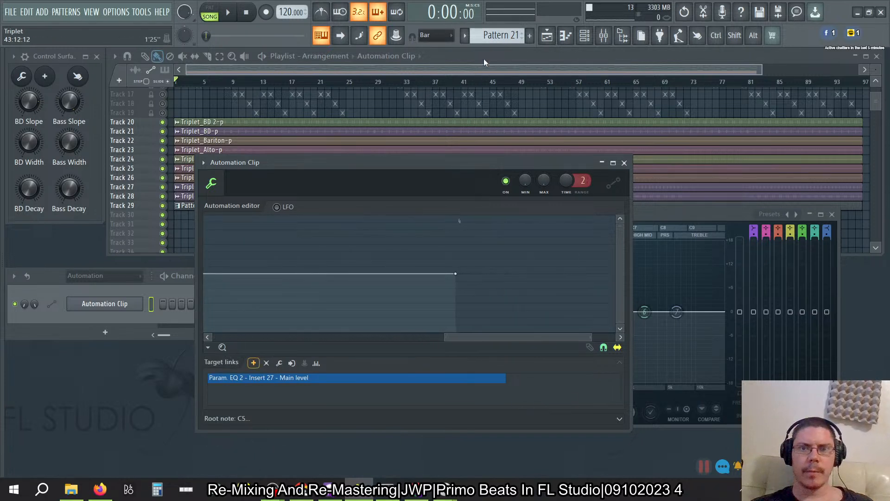
Delete the Pattern 21 clip from track 29 and place the Automation Clip there, starting at bar 1.
click(486, 58)
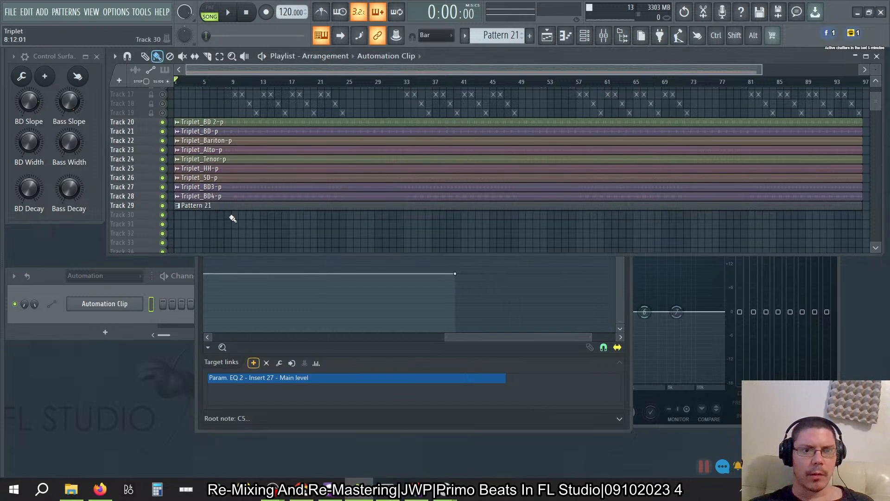
right_click(439, 206)
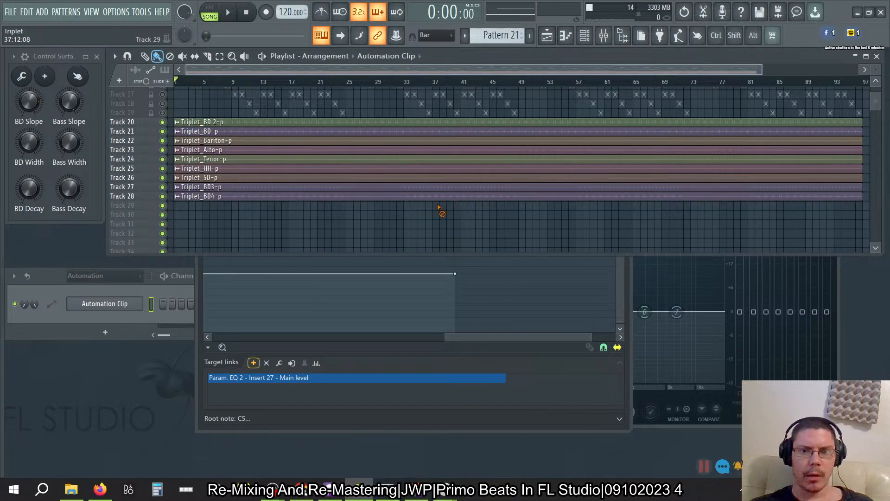
click(584, 35)
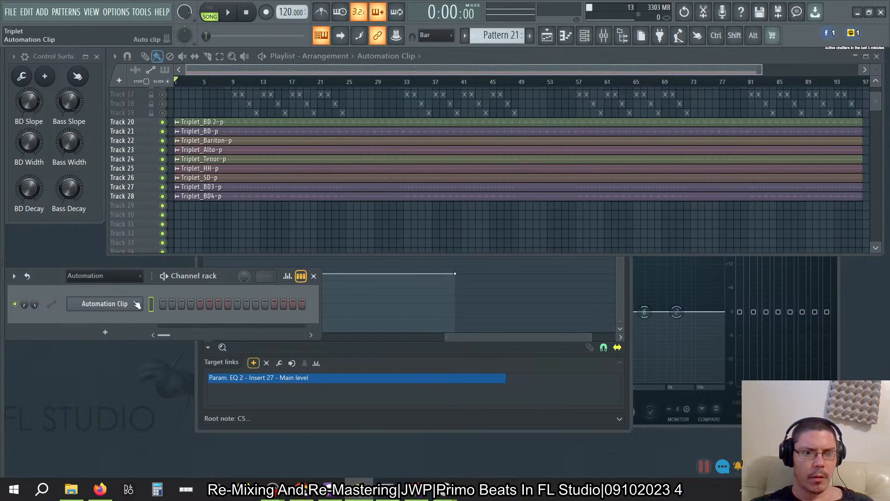
click(113, 304)
click(189, 216)
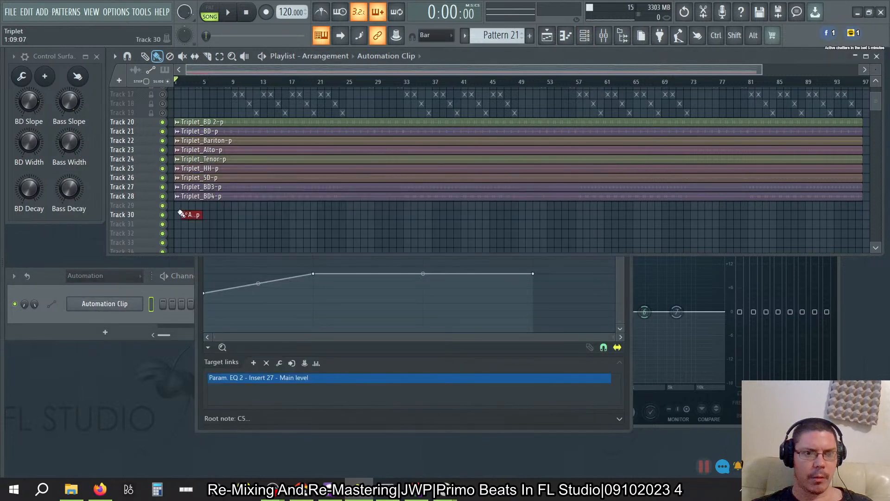
drag(193, 217, 187, 207)
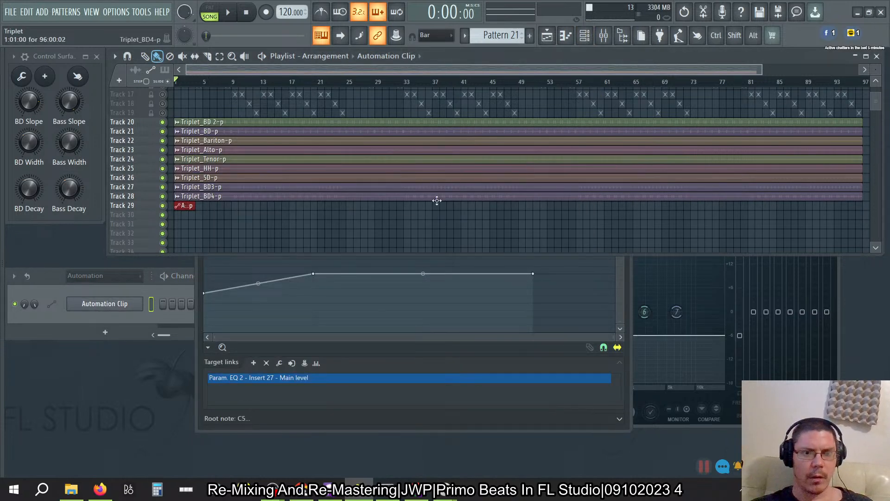
Enlarge the playlist tracks and open the channel settings of the Triplet_BD4-p audio clip on track 28.
drag(875, 69, 875, 56)
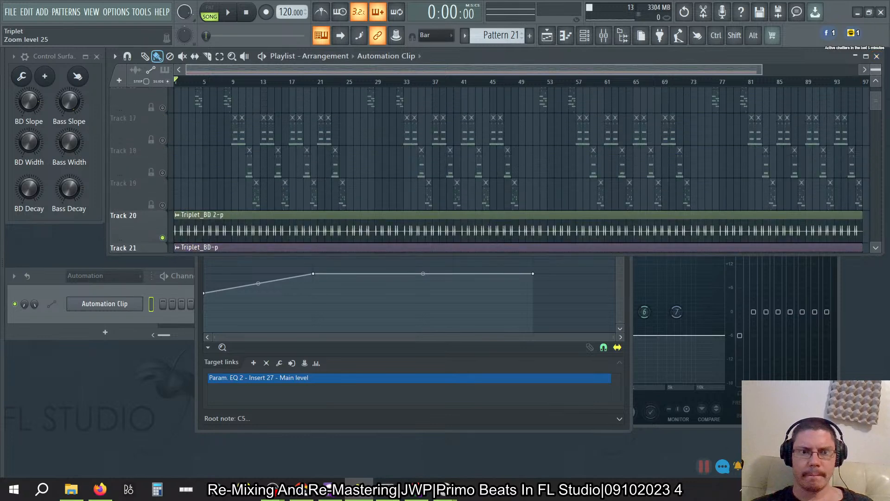
scroll(719, 114, down, 3)
scroll(718, 113, down, 4)
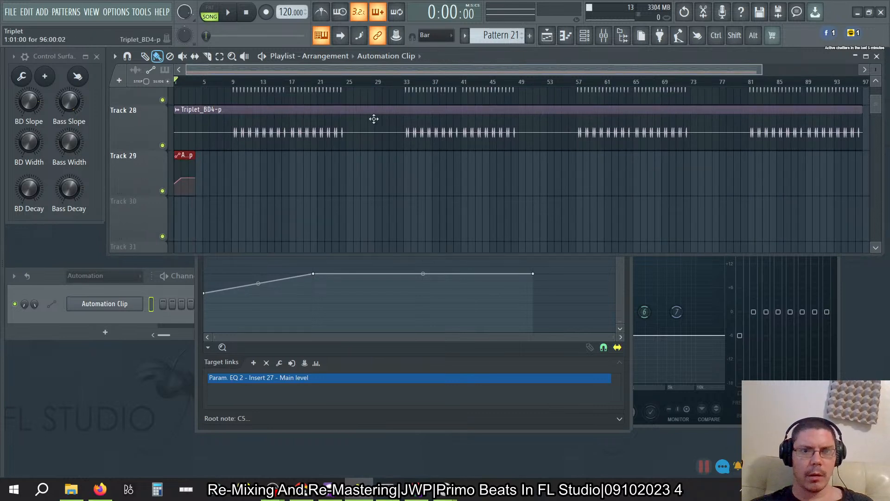
click(121, 16)
click(121, 16)
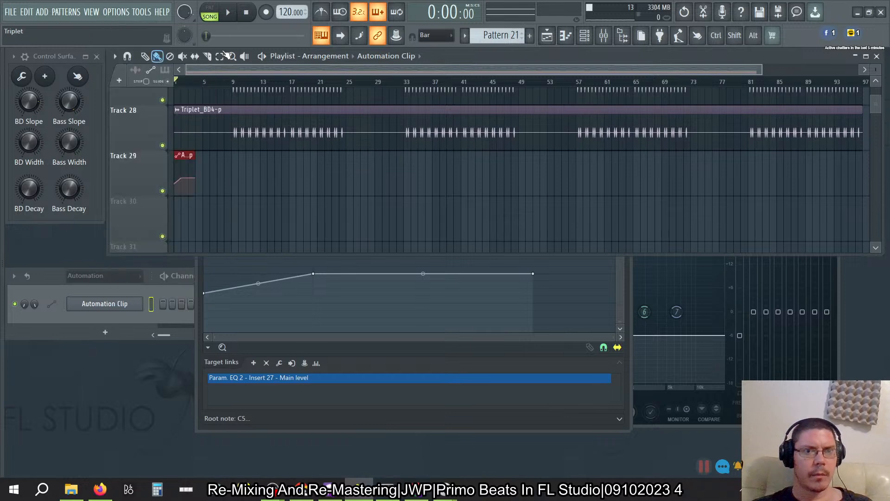
double_click(202, 111)
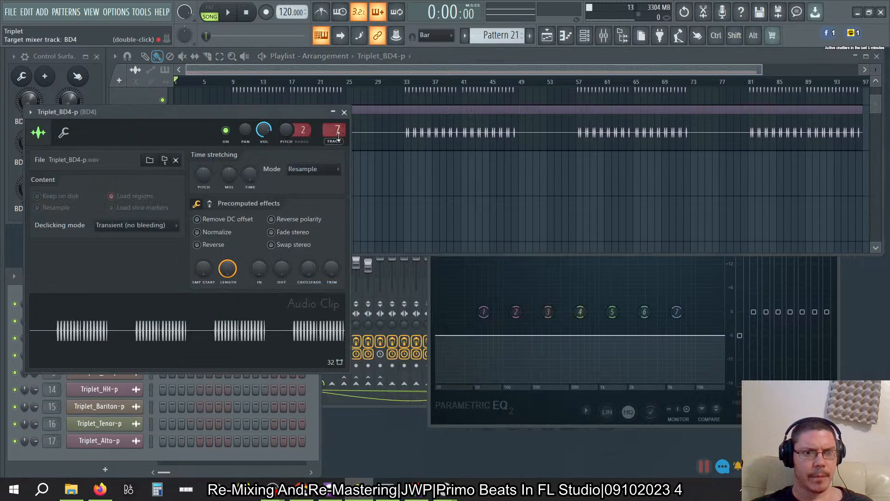
Close the audio clip's channel settings and look through the general application settings, from display down to the advanced options.
click(344, 112)
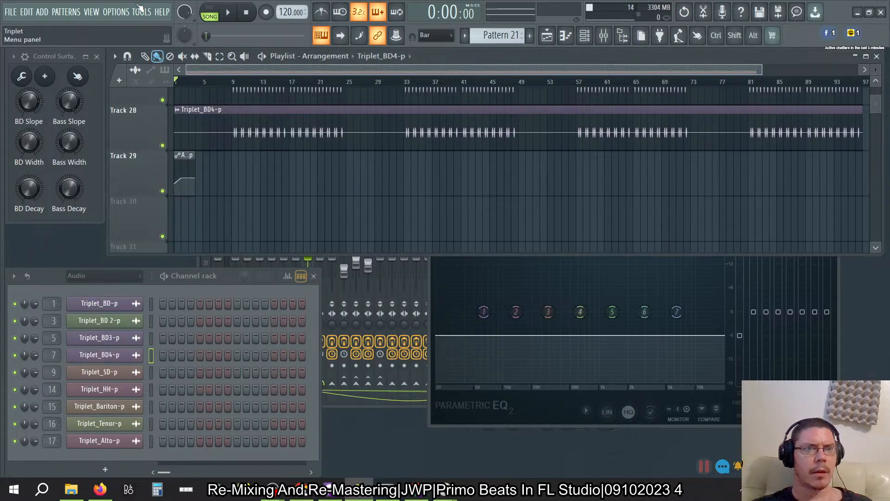
click(116, 12)
click(117, 46)
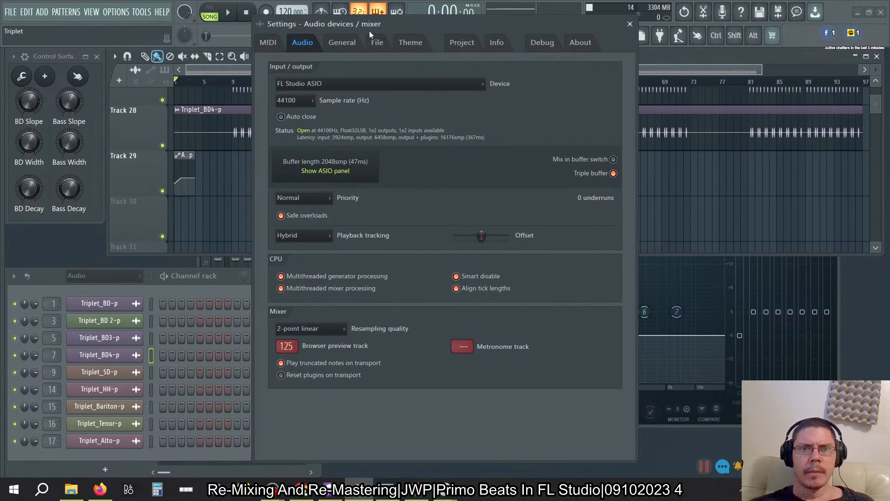
click(342, 42)
scroll(443, 148, down, 3)
scroll(444, 152, down, 10)
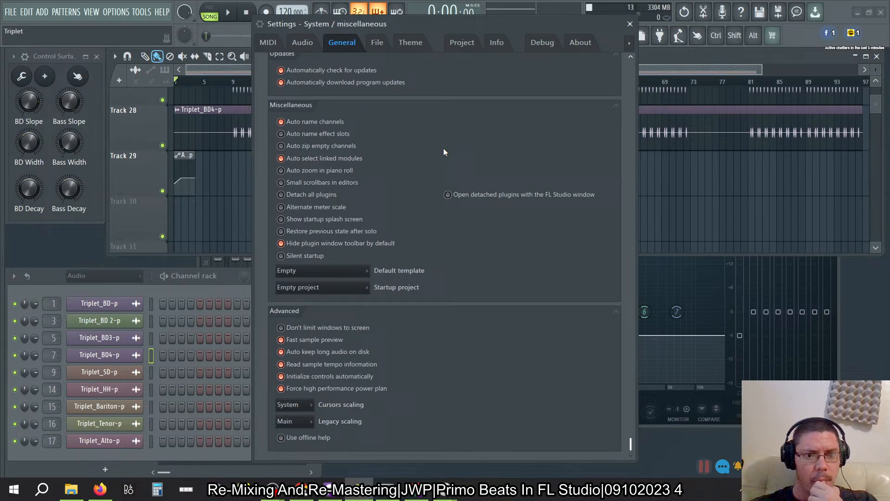
scroll(444, 152, up, 10)
scroll(443, 152, up, 4)
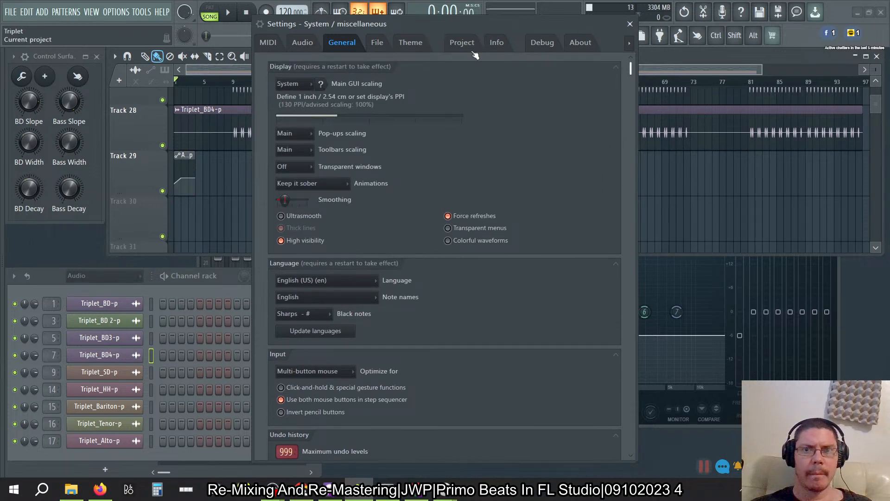
Check the audio and MIDI settings, then review the general settings again down to the miscellaneous and advanced options.
click(302, 42)
click(268, 43)
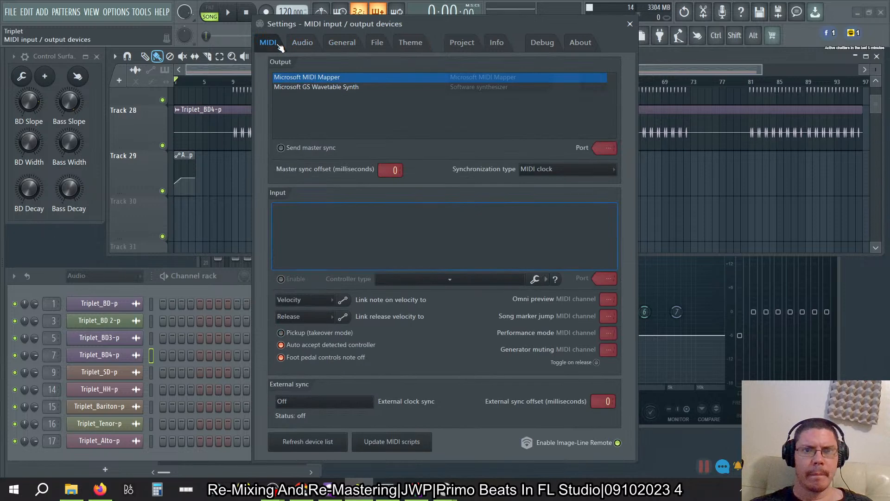
click(351, 44)
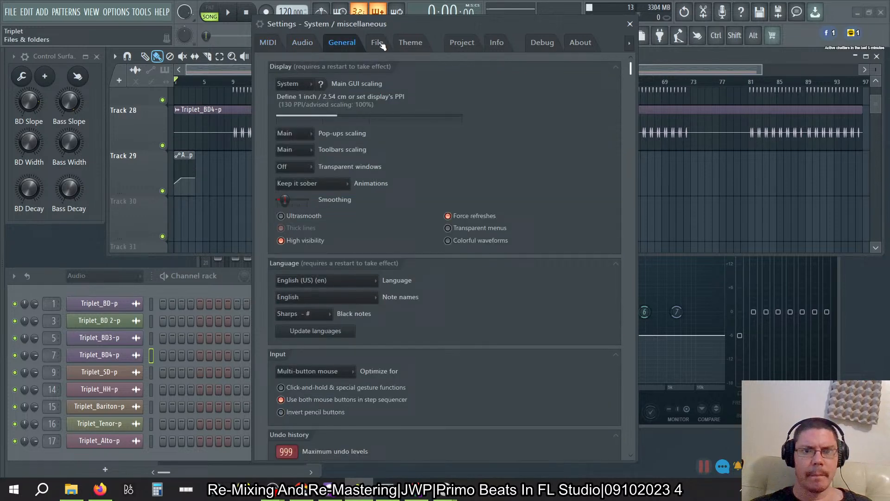
scroll(564, 193, down, 5)
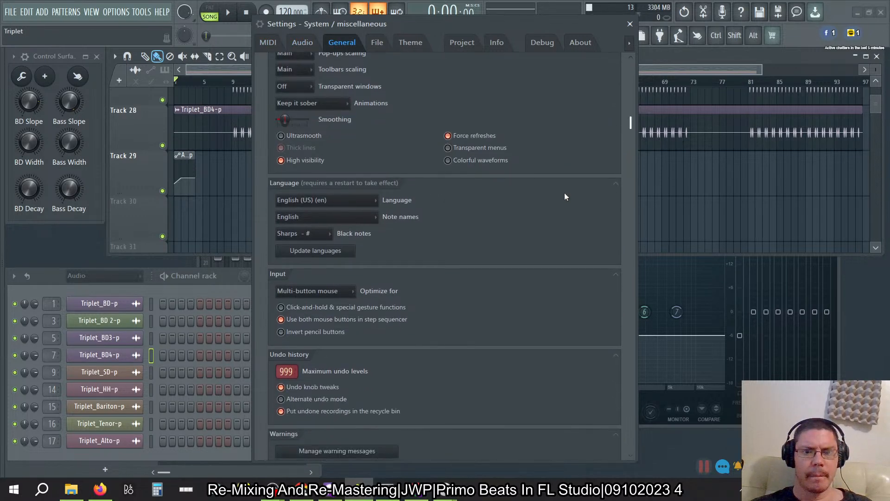
scroll(564, 194, down, 4)
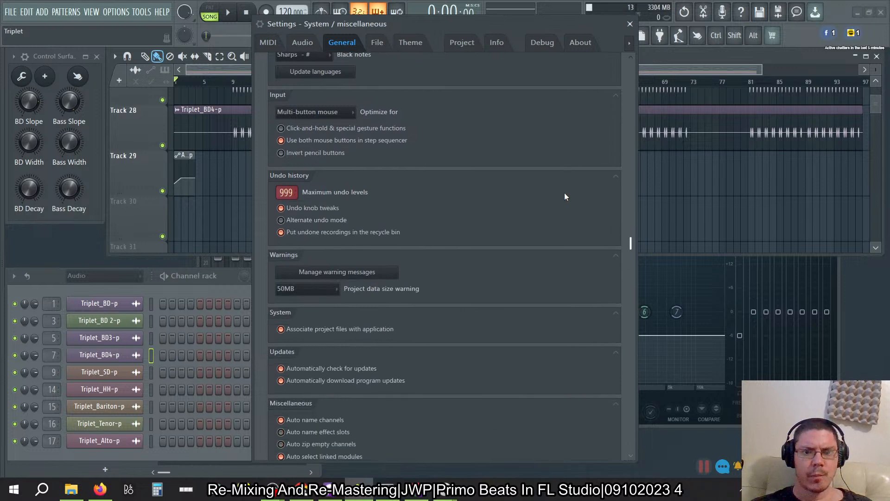
scroll(564, 194, down, 3)
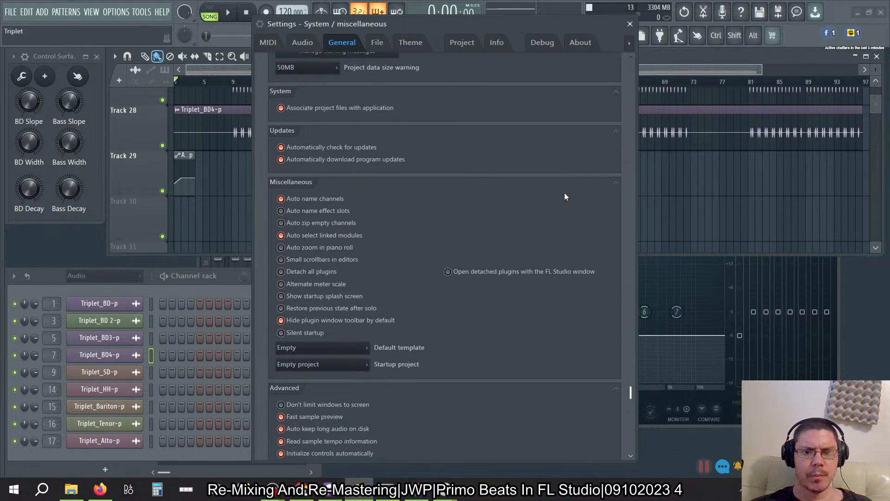
scroll(564, 193, down, 2)
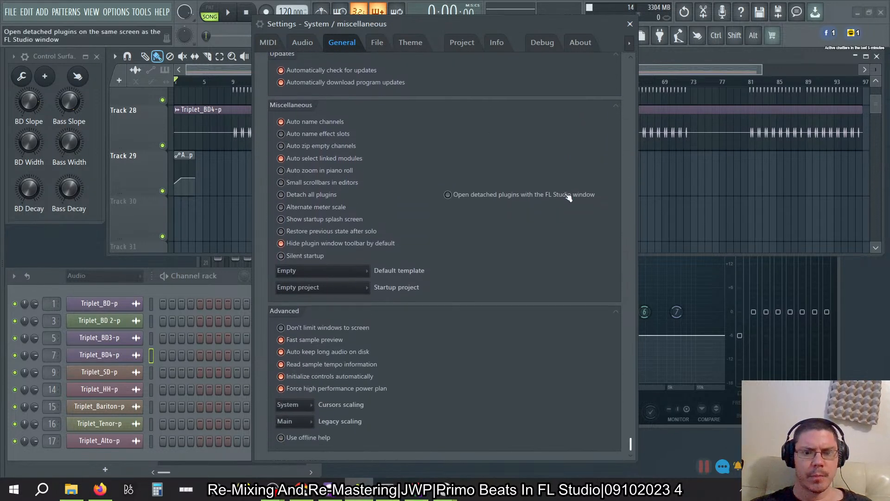
Review the file, theme and project settings, including the project's advanced options, and close the settings.
click(371, 47)
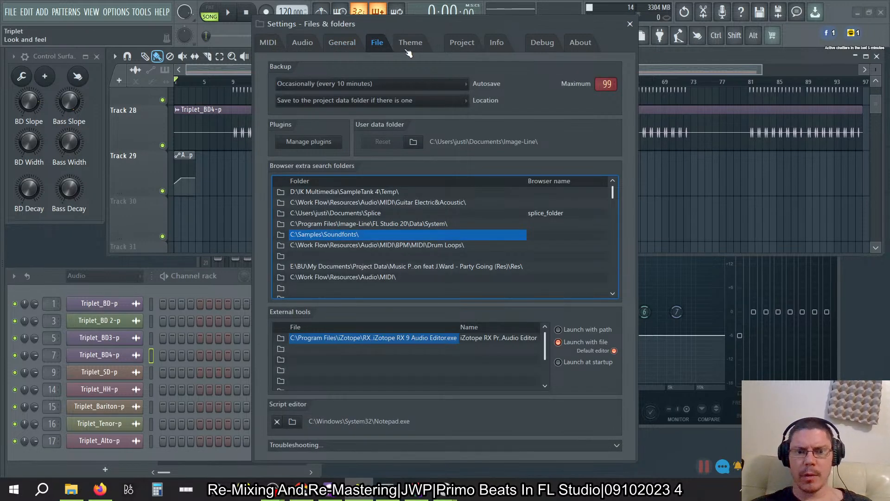
click(409, 46)
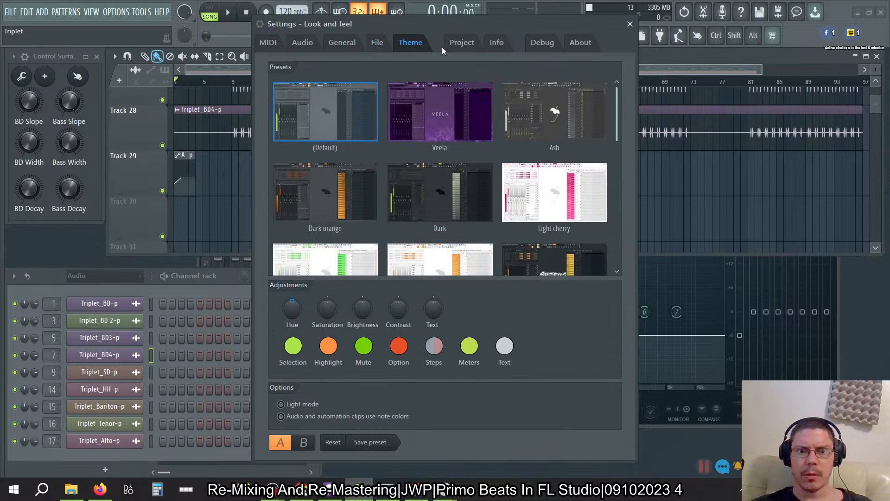
click(466, 45)
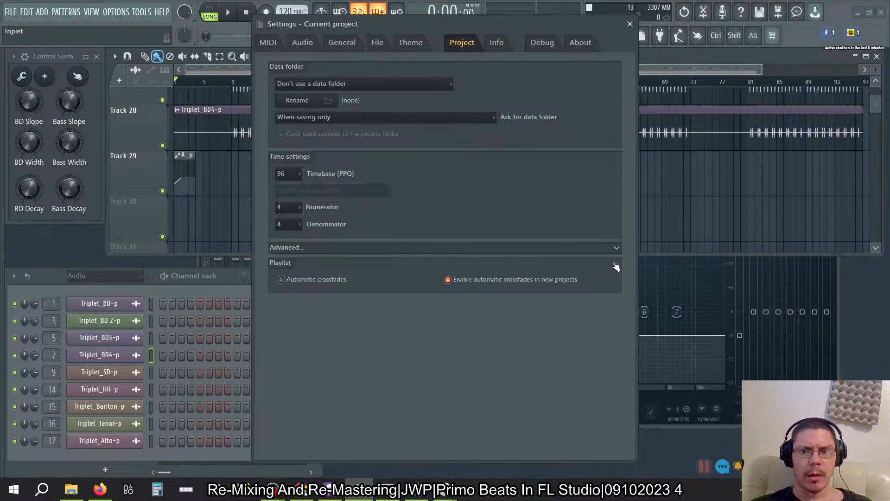
click(617, 248)
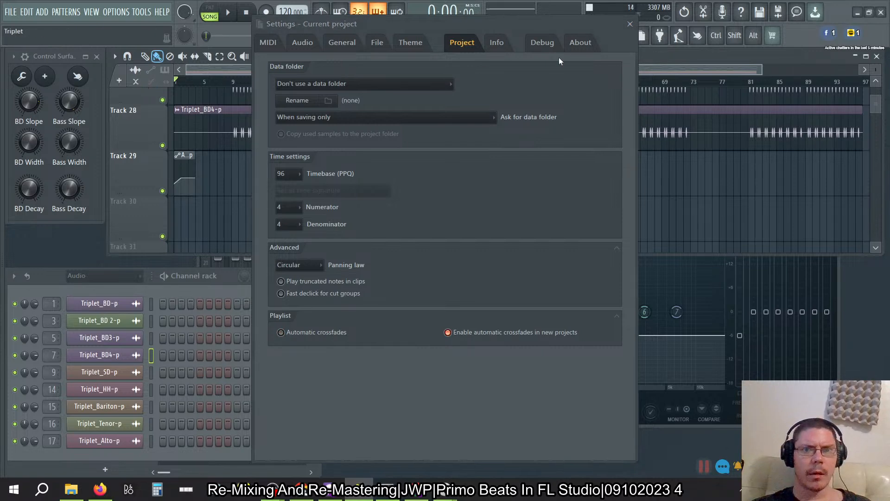
click(629, 24)
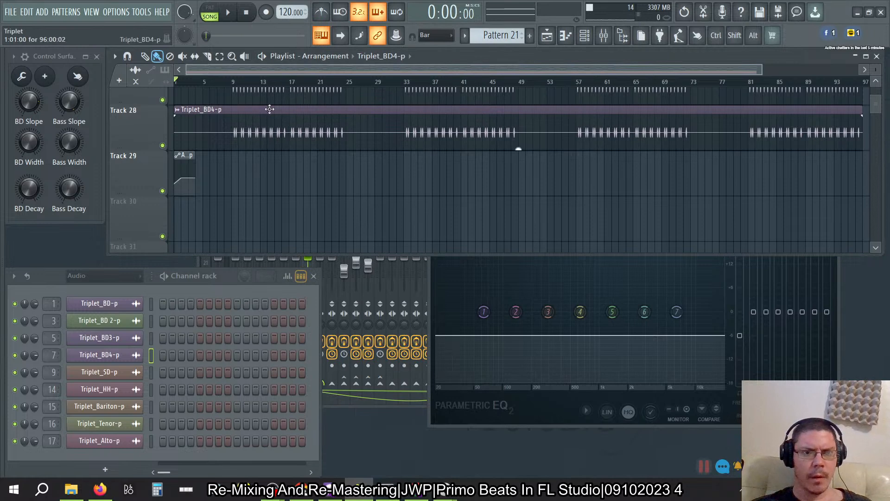
Examine the fade and gain handles of the Triplet_Tenor-p audio clip on track 24.
scroll(227, 126, up, 4)
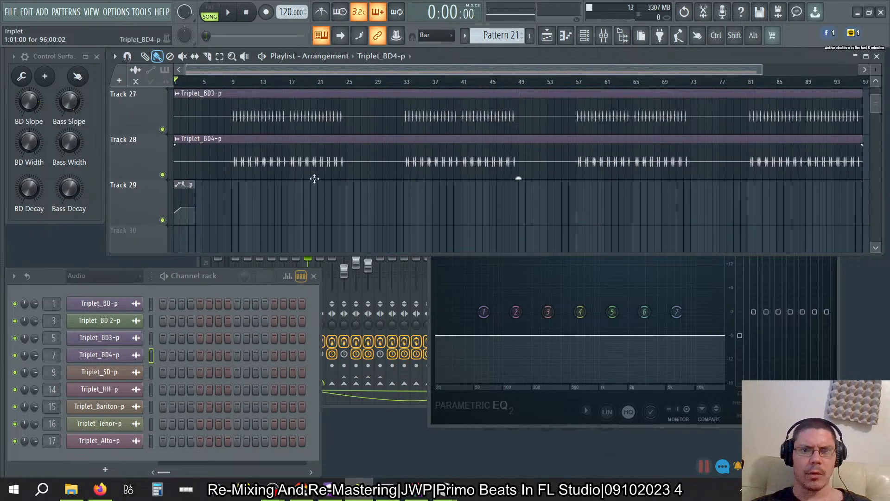
scroll(313, 179, up, 3)
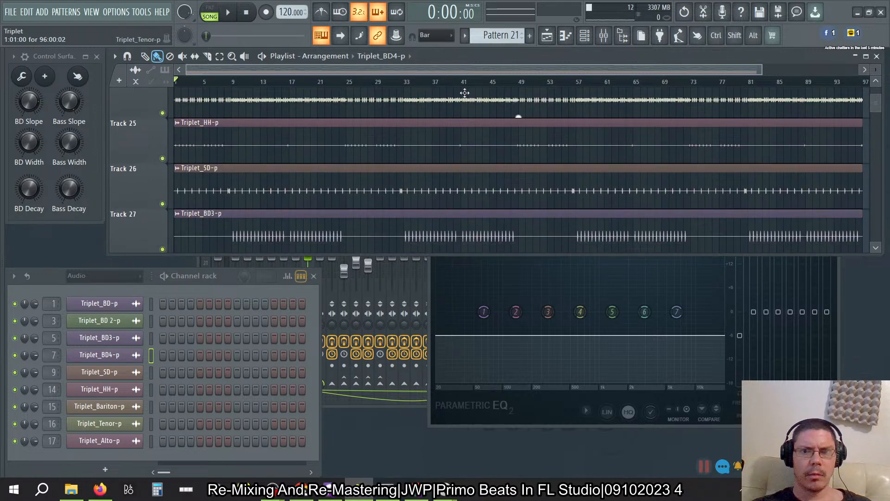
scroll(382, 111, up, 1)
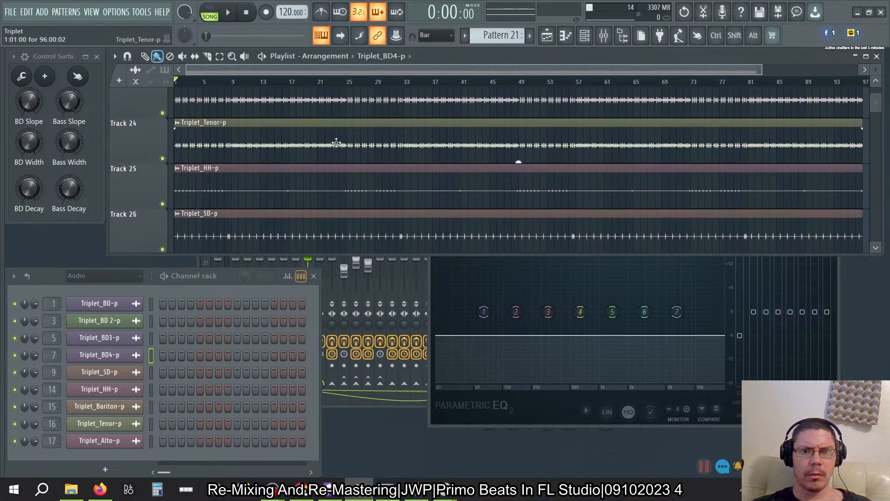
drag(176, 128, 211, 131)
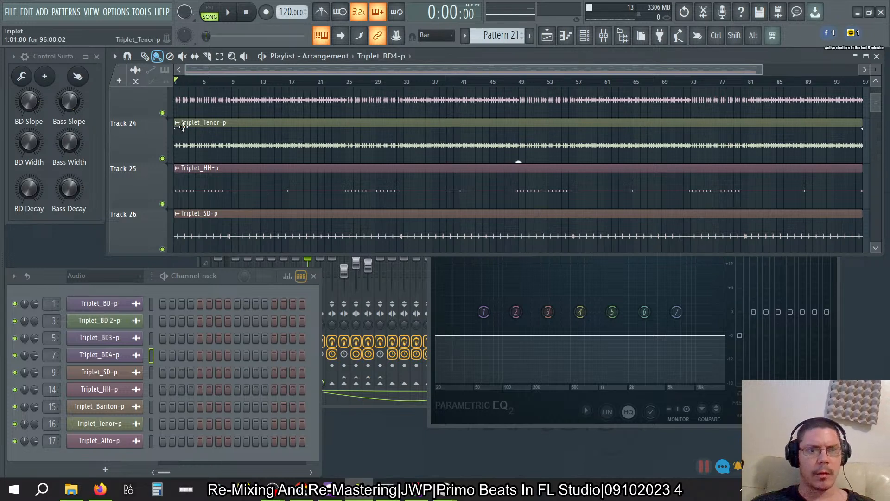
drag(178, 130, 140, 147)
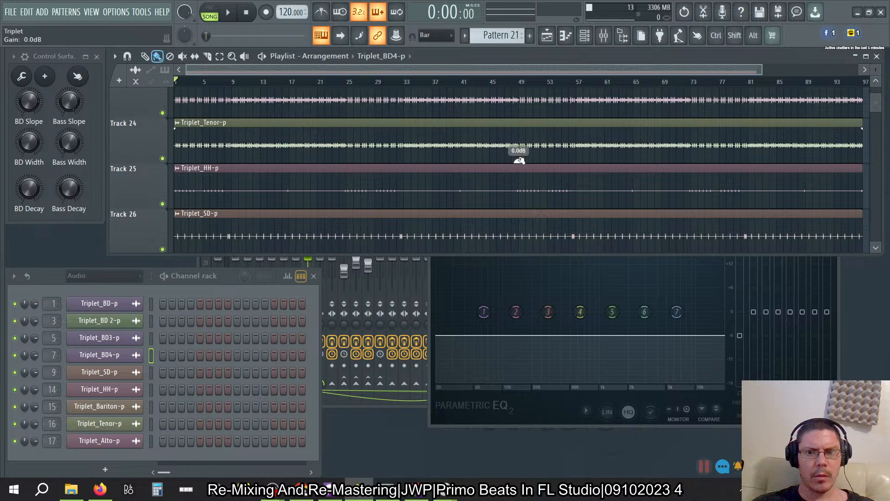
drag(518, 161, 519, 161)
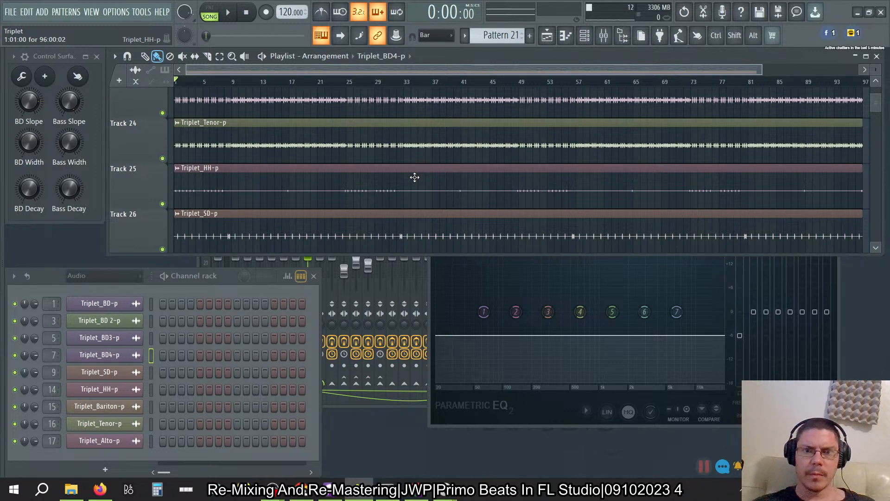
Show only the automation channels in the channel rack and rename the Automation Clip channel to "Horns Chorus Dynamics".
scroll(415, 177, down, 4)
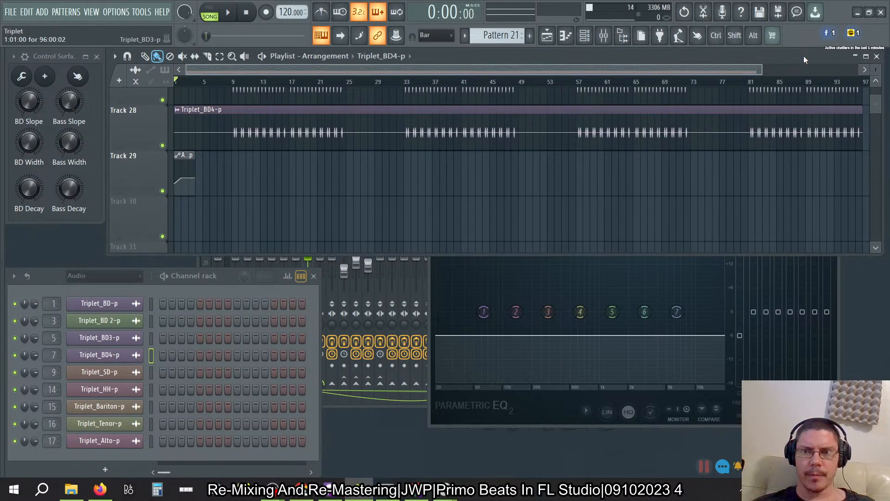
drag(760, 70, 336, 70)
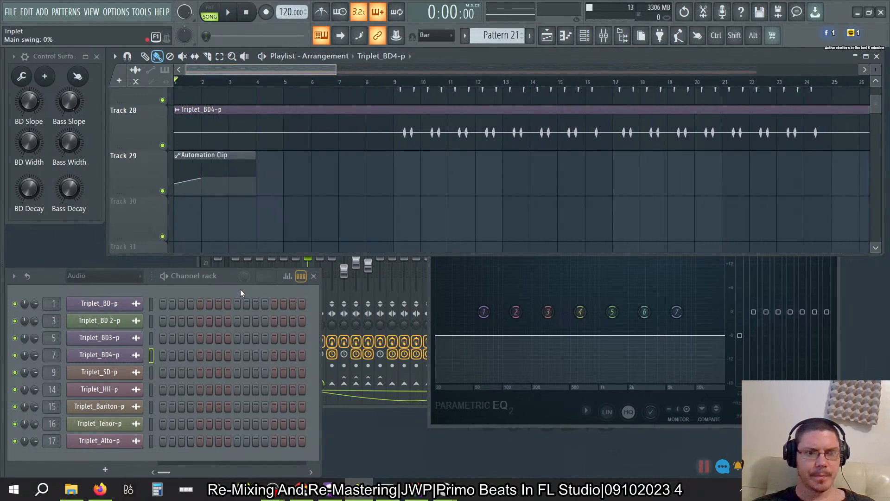
click(111, 277)
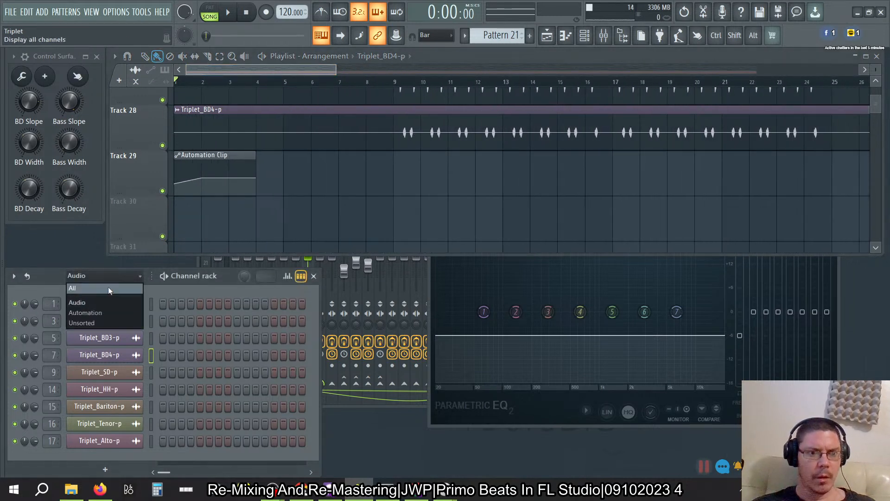
click(104, 313)
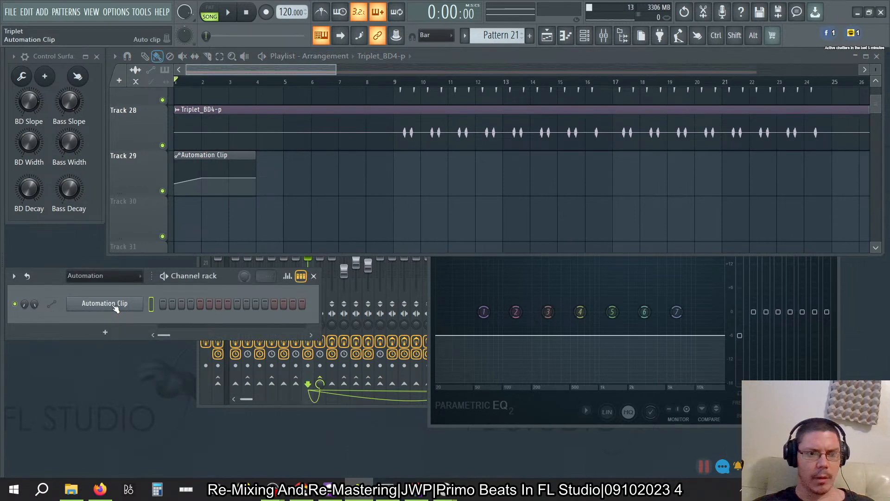
right_click(114, 304)
mouse_move(164, 386)
click(168, 327)
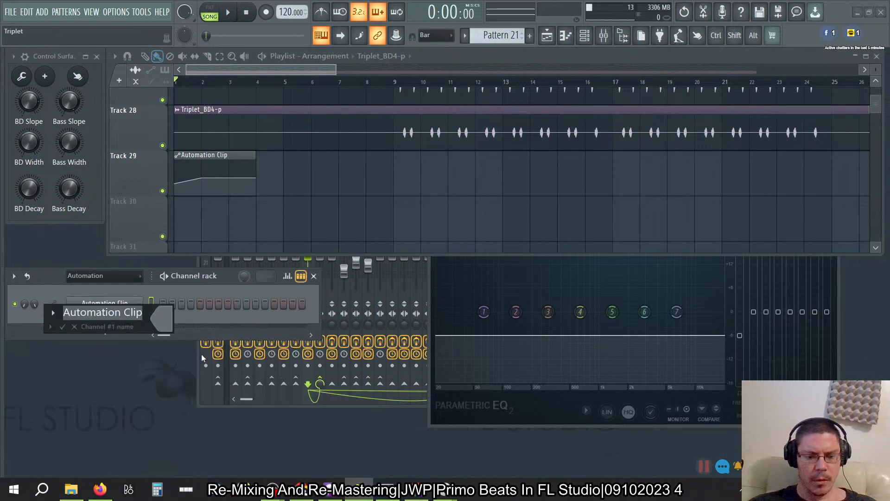
text(Horns)
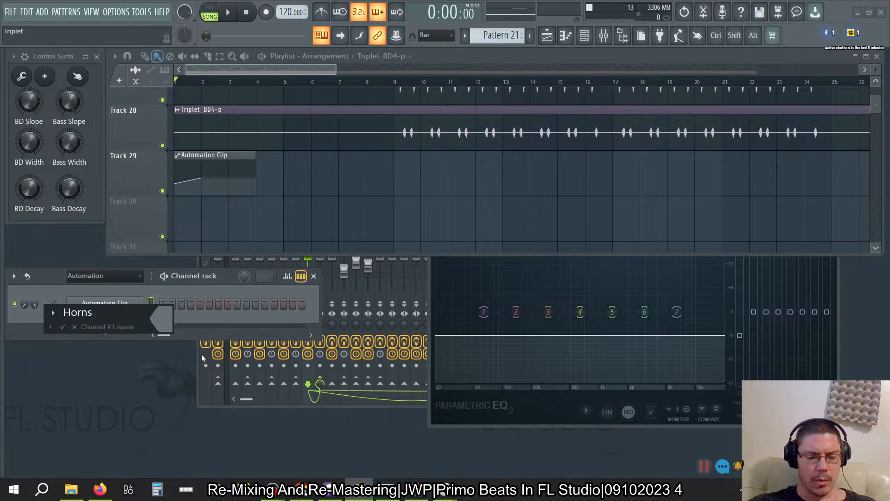
text( Chorus Dynamics)
key(Return)
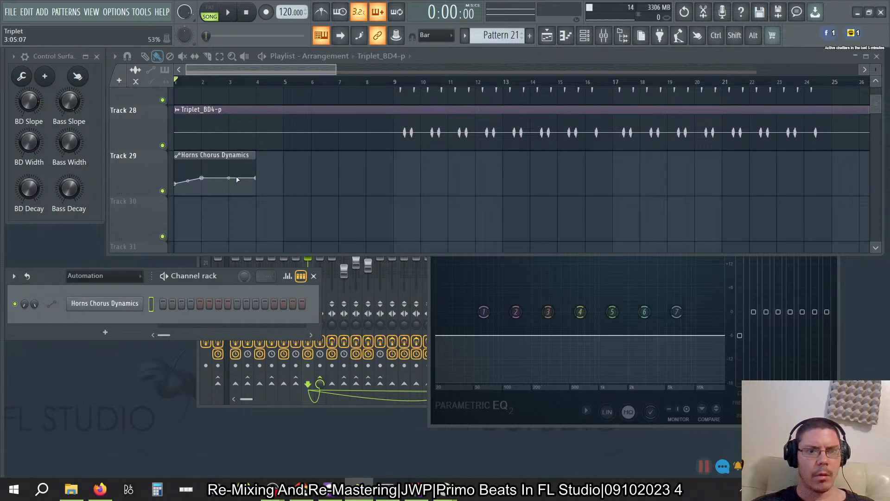
Extend the Horns Chorus Dynamics clip on track 29 to bar 5 and add a lower automation point at its end.
drag(254, 180, 293, 163)
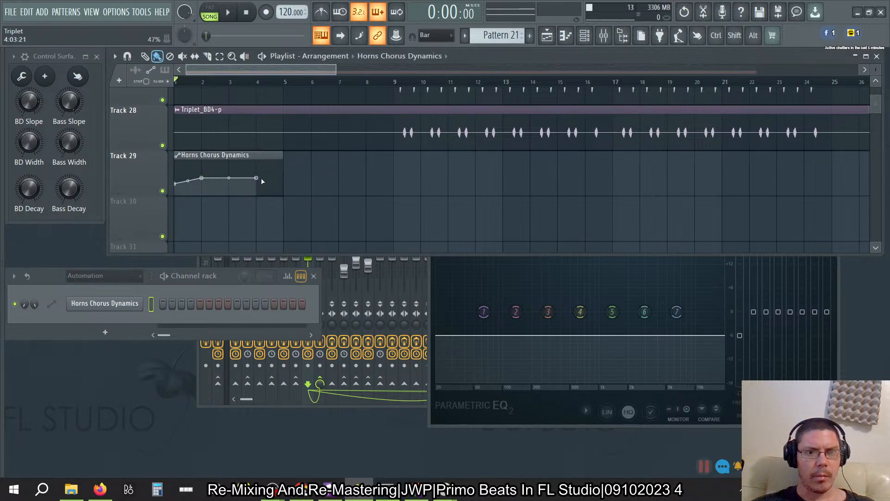
right_click(276, 179)
drag(285, 178, 286, 184)
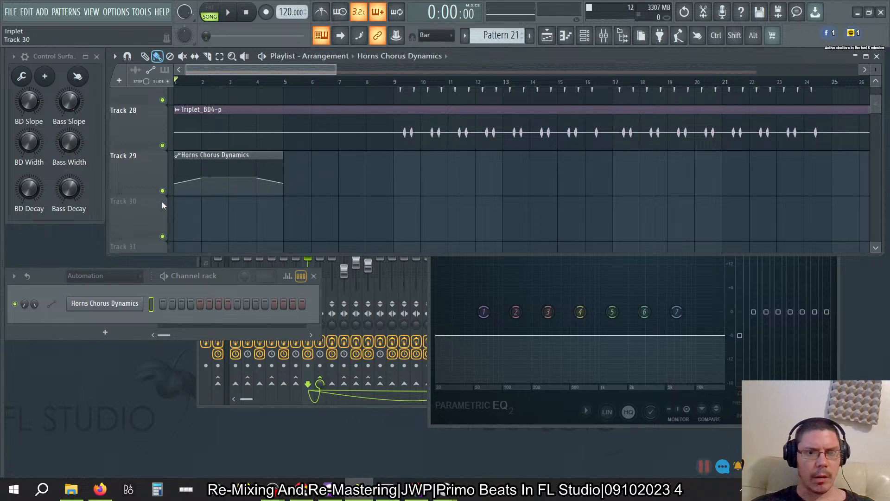
Copy the value of the clip's first automation point and paste it (33%) into the last point at bar 5.
right_click(175, 184)
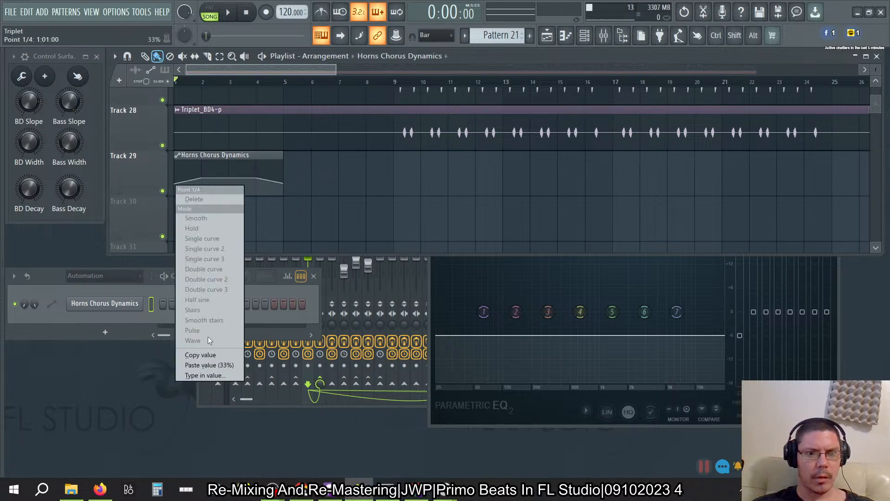
click(205, 350)
right_click(282, 185)
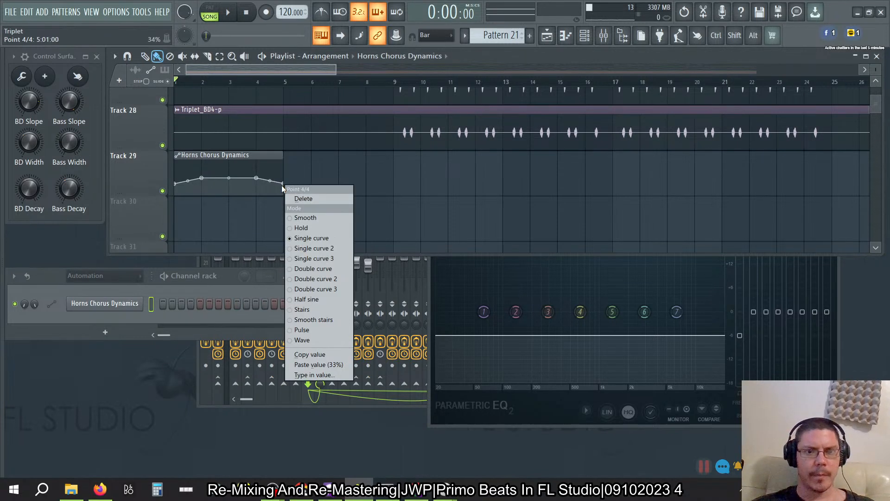
click(309, 364)
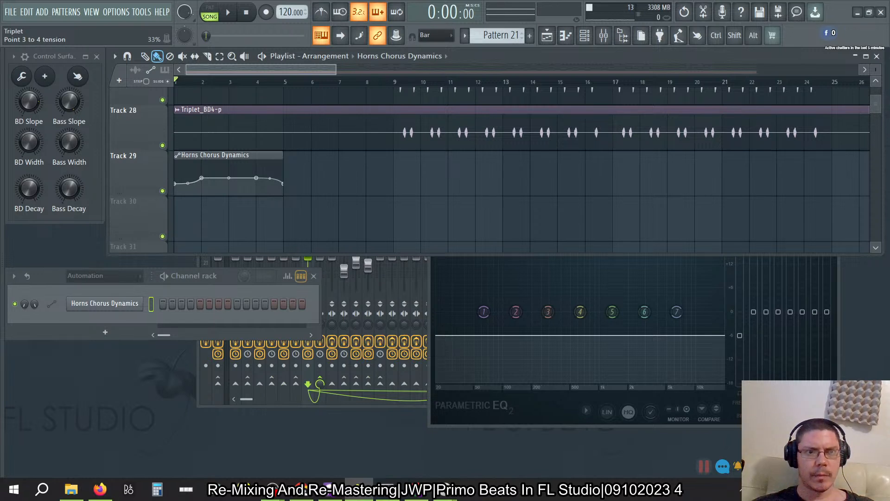
Play the song from bar 1 through the Horns Chorus Dynamics clip to hear the automation, then stop playback.
key(space)
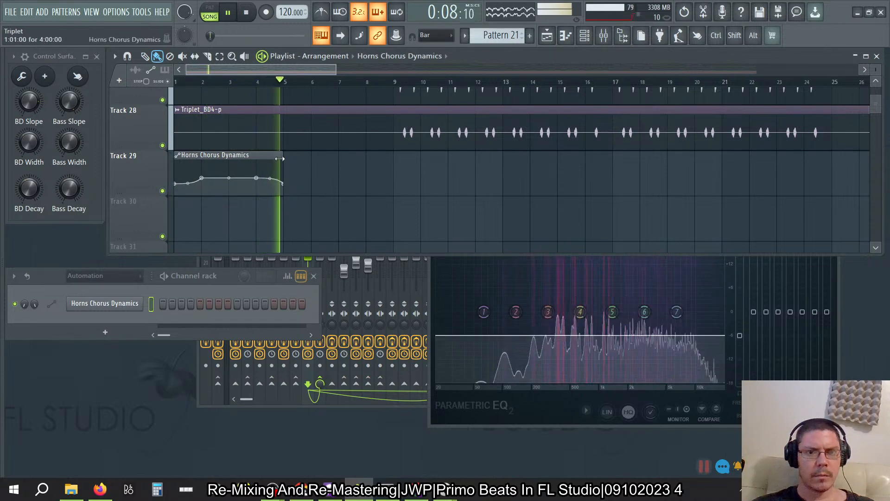
key(space)
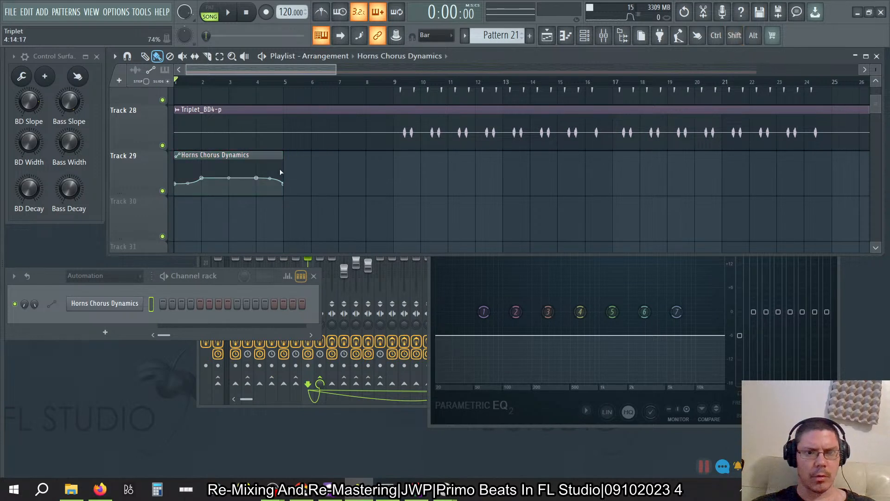
Try to stretch the Horns Chorus Dynamics clip past bar 5, undo it, and remove the stray clip copy placed at bar 6.
key(alt)
drag(282, 158, 347, 160)
key(ctrl+alt+z)
key(ctrl+alt+z)
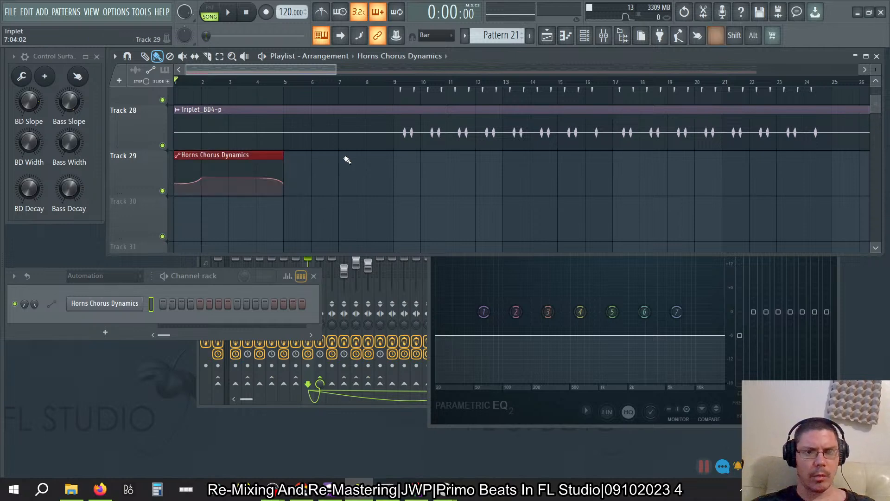
click(304, 169)
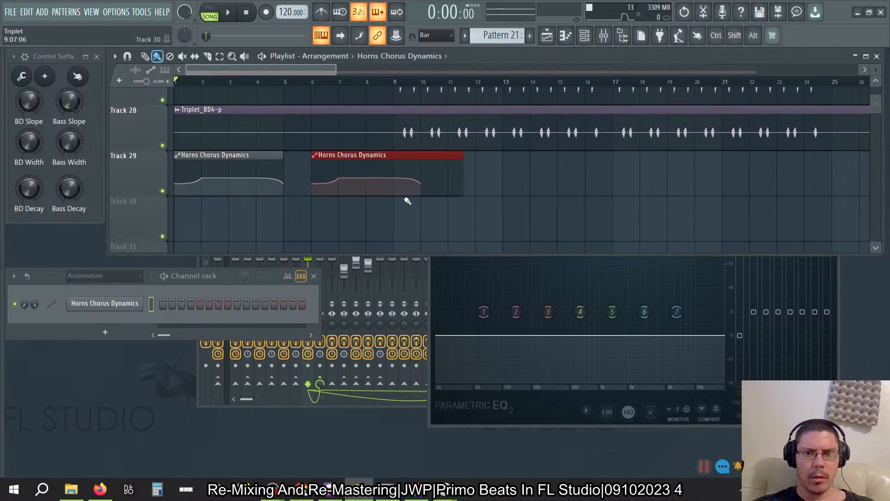
right_click(406, 157)
Switch to Firefox and restrict the user who commented in the BandLab live stream chat.
click(100, 489)
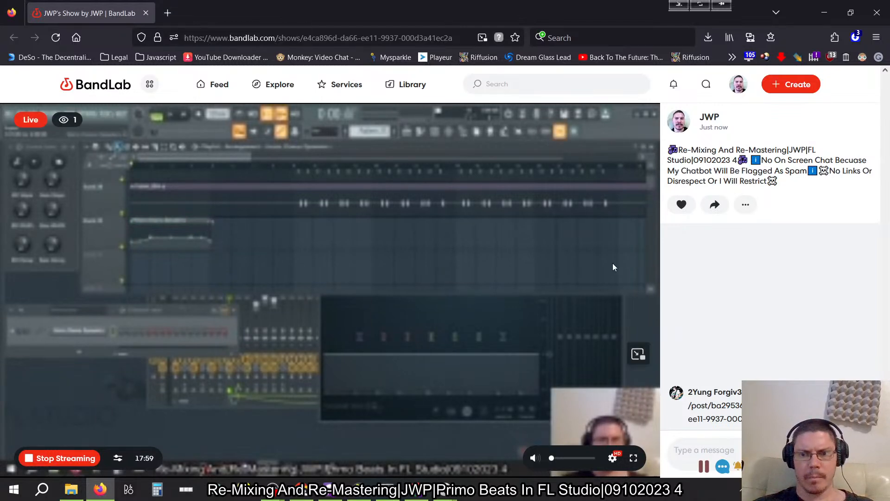
click(866, 392)
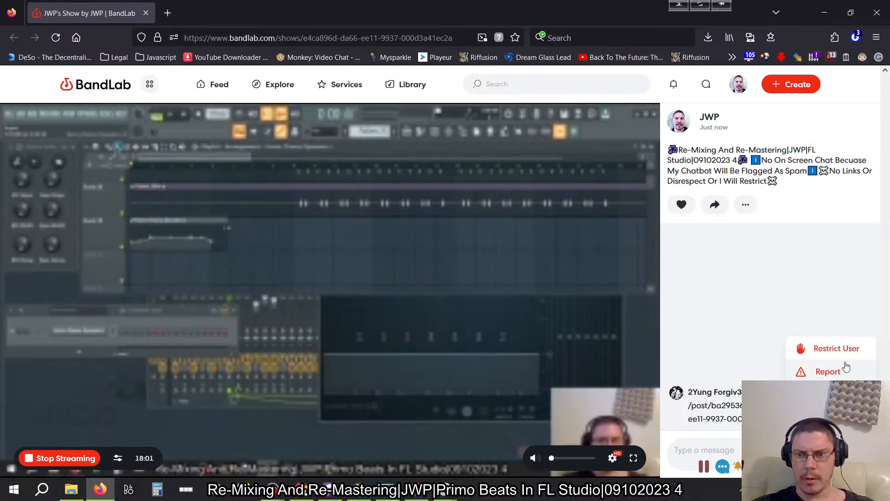
click(836, 350)
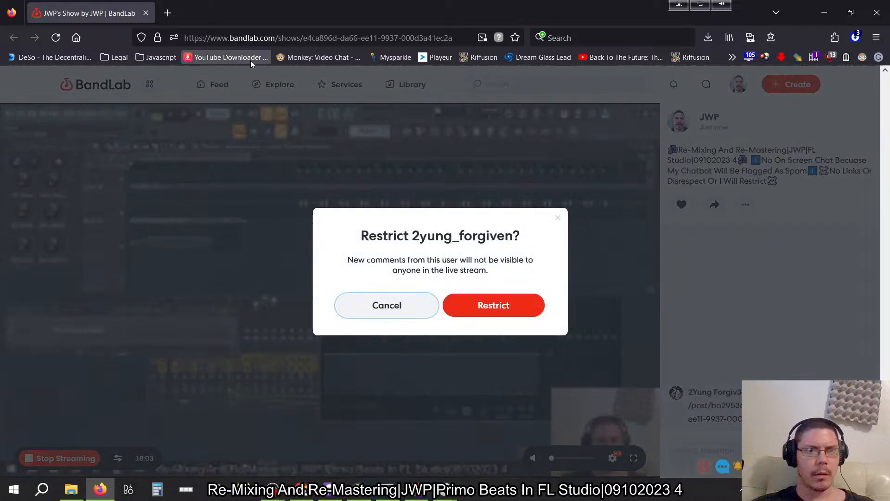
click(452, 301)
Search the web in a new tab for "fl studio strech automation clips".
click(167, 14)
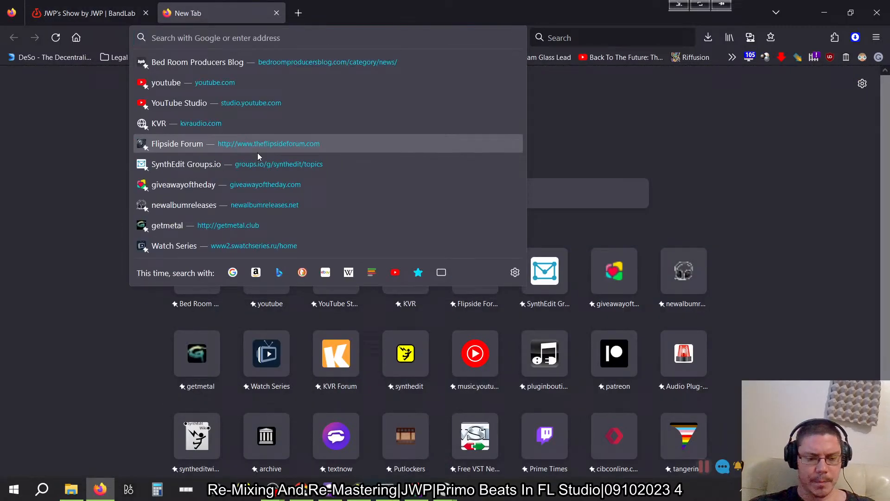
text(fl studio str)
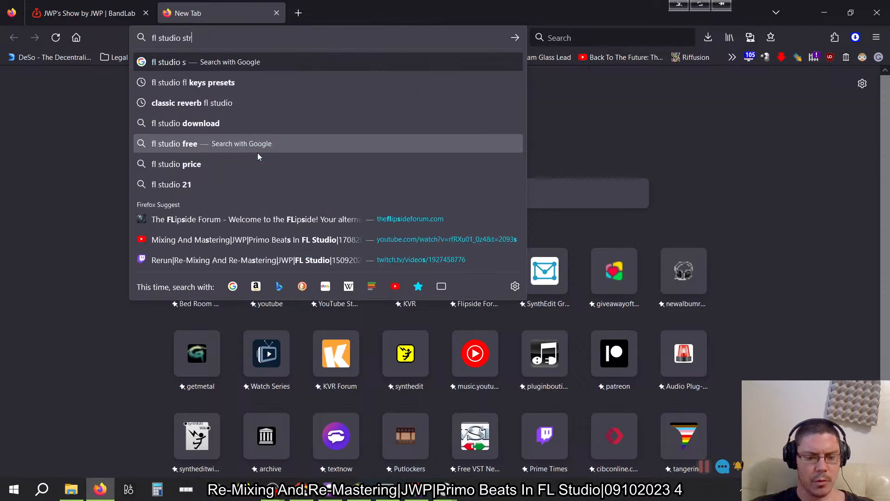
text(ech auto)
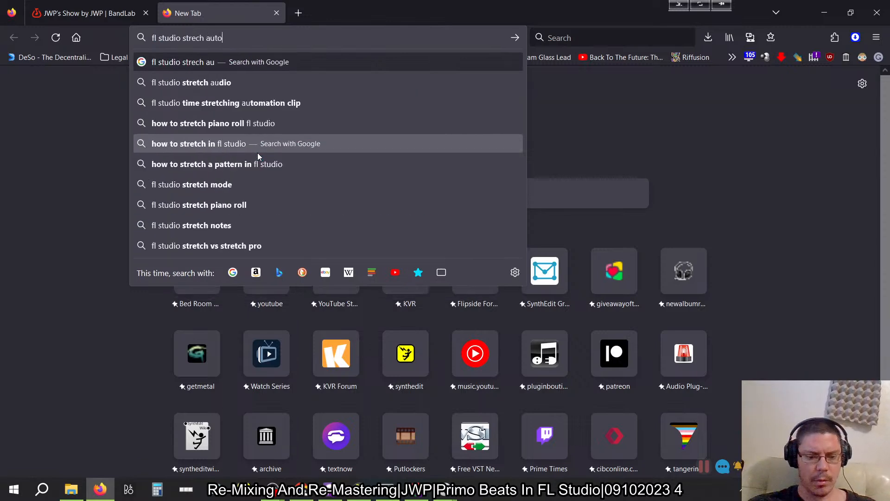
text(mation clips)
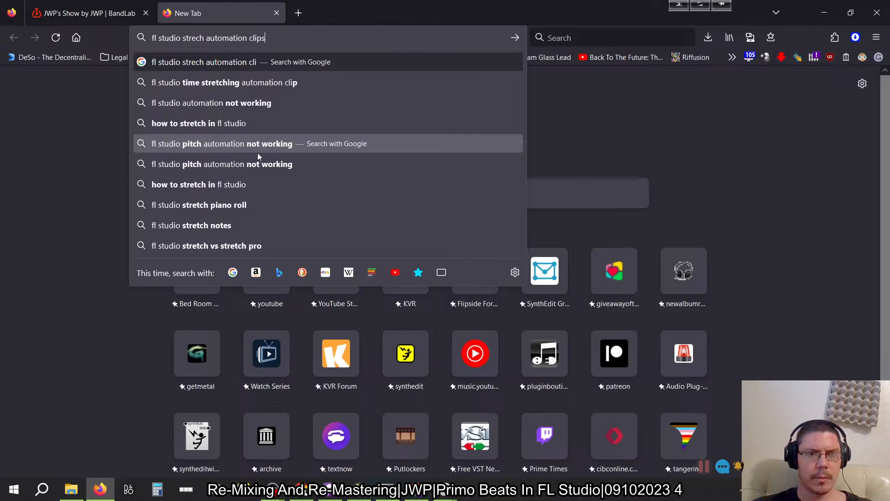
key(Return)
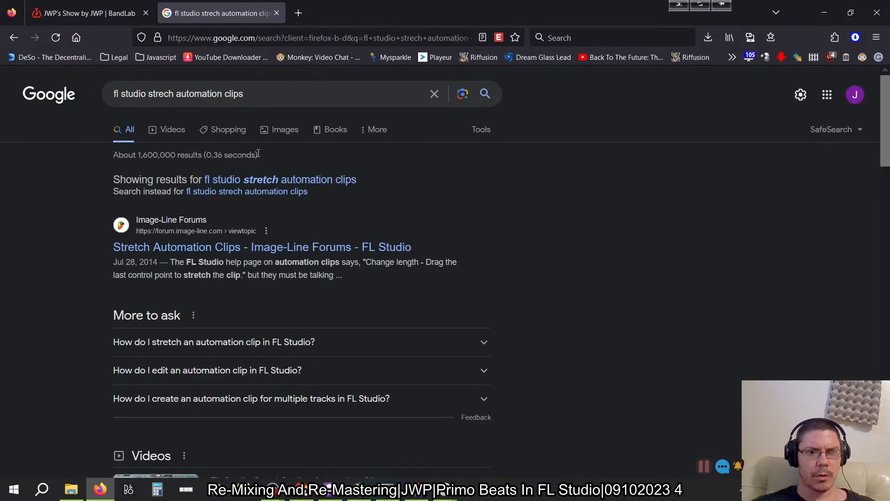
Examine the Image-Line forum thread "Stretch Automation Clips" for a way to stretch a whole clip, and open the forum's sign-in page.
middle_click(293, 247)
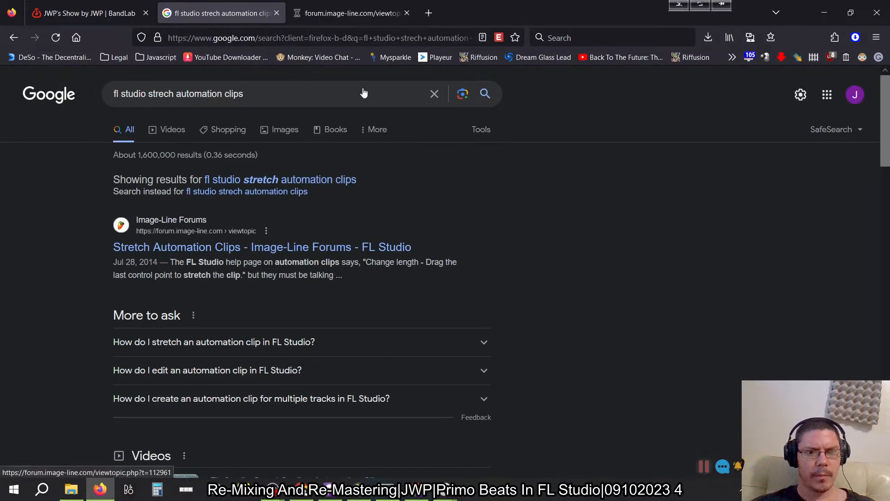
click(352, 6)
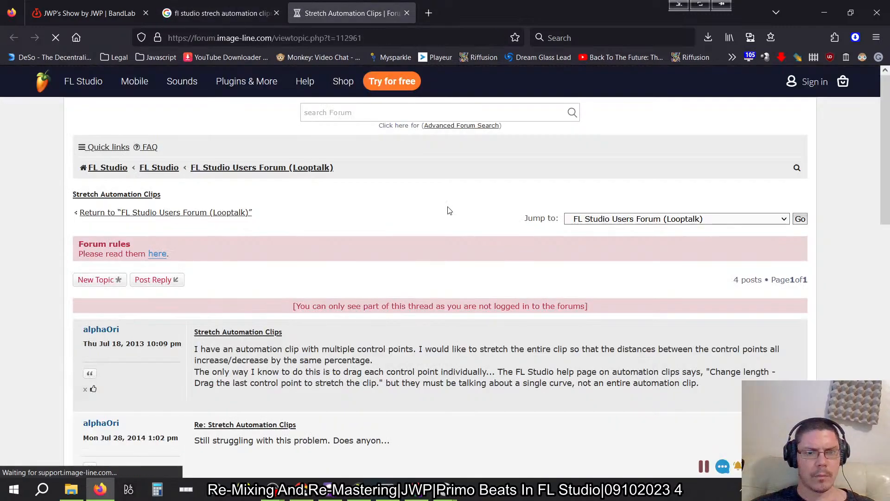
scroll(410, 241, down, 3)
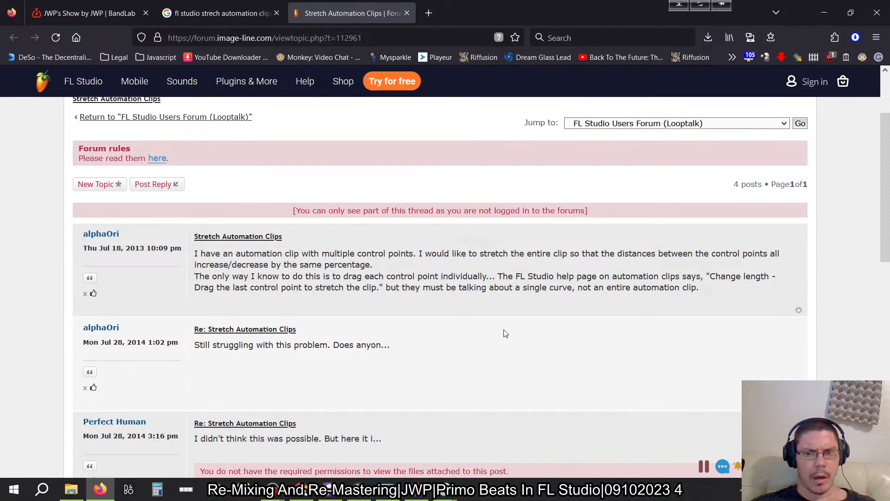
scroll(505, 334, down, 1)
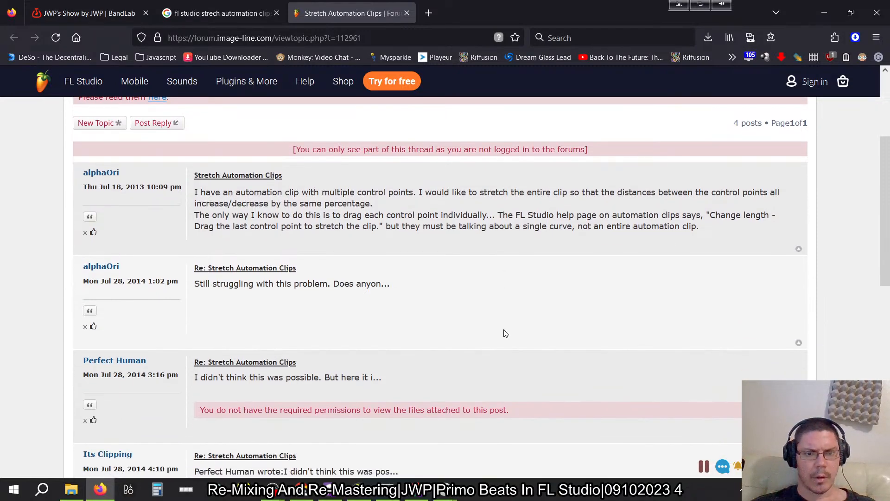
scroll(505, 330, down, 1)
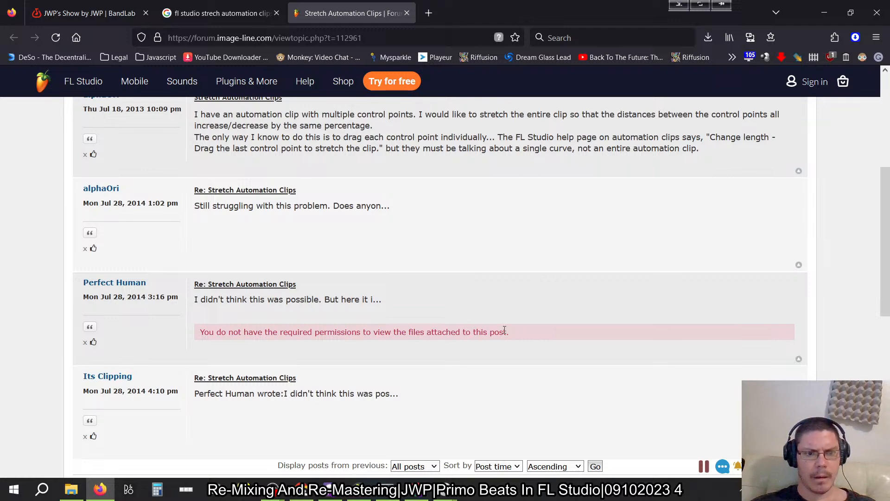
scroll(505, 330, up, 4)
scroll(755, 231, down, 1)
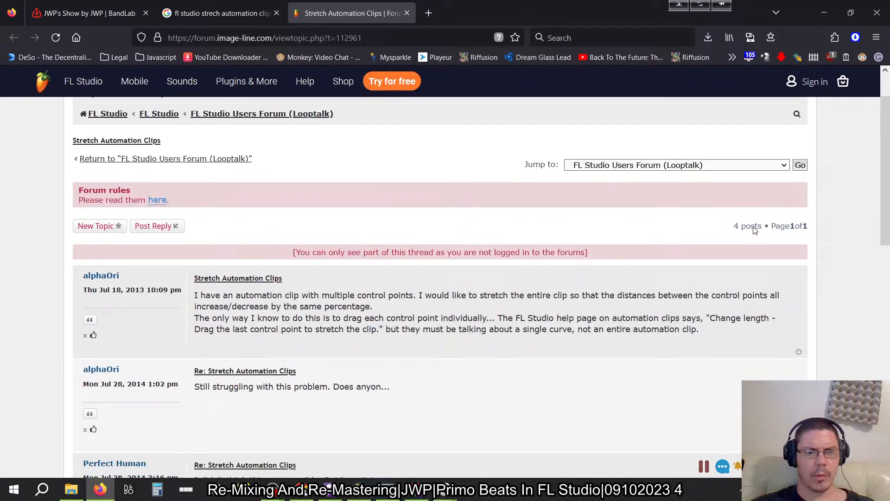
scroll(753, 226, down, 2)
scroll(783, 153, up, 3)
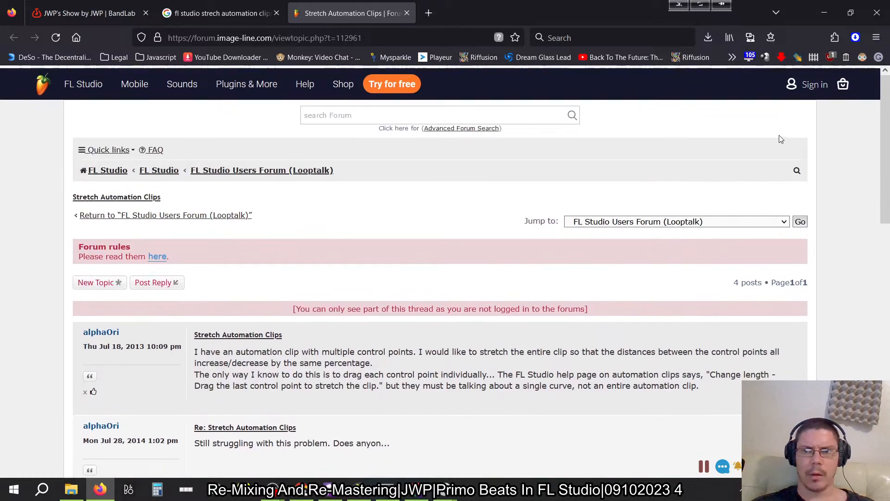
click(799, 88)
Return to the search results and open the video "FL Studio Guru | Scaling Automation Clips" in its own tab.
click(218, 13)
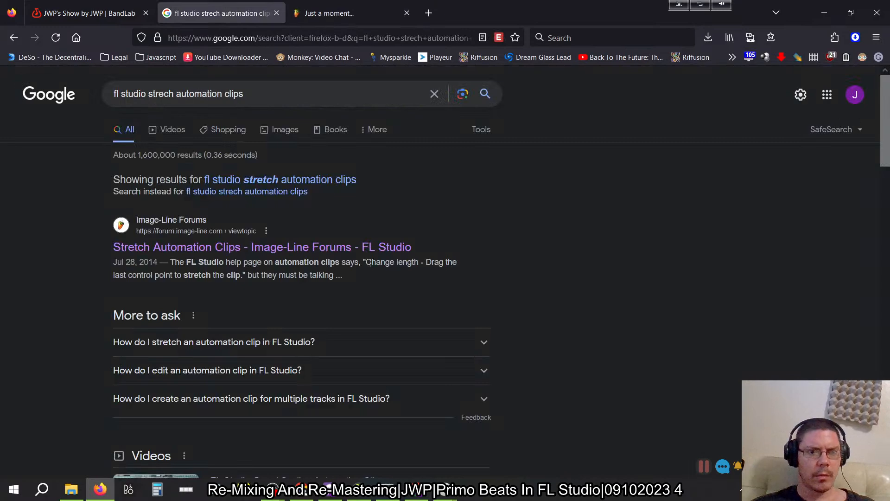
scroll(543, 272, down, 2)
scroll(543, 272, down, 2)
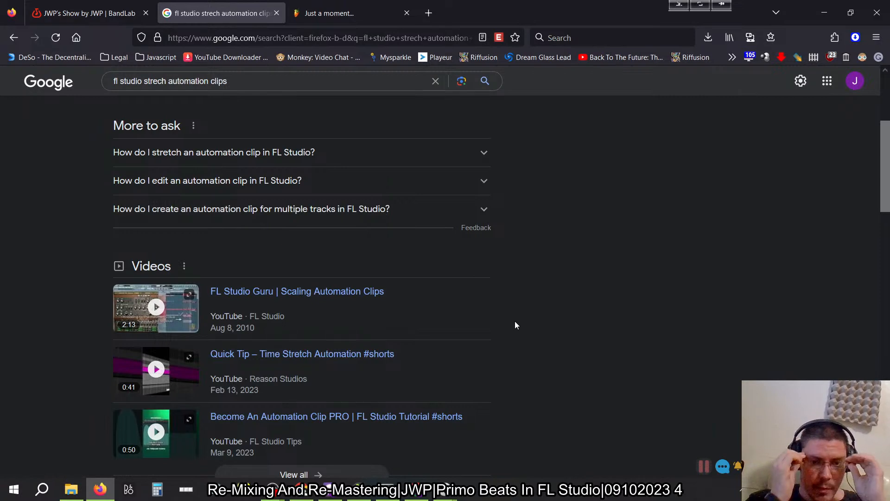
middle_click(348, 291)
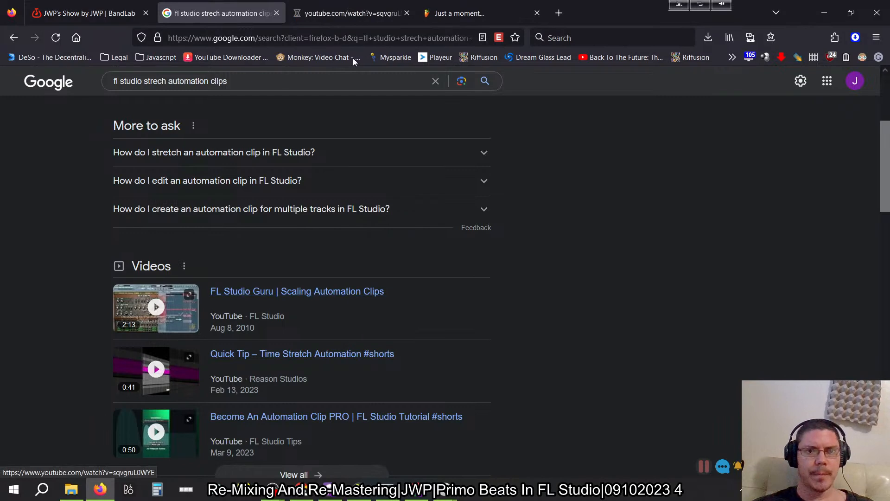
click(327, 5)
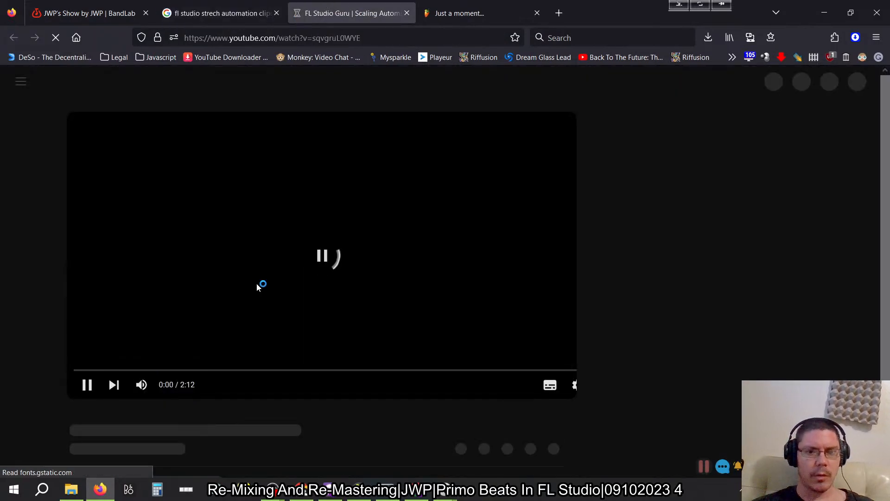
Mute and pause the Scaling Automation Clips video and expand its full description.
click(142, 386)
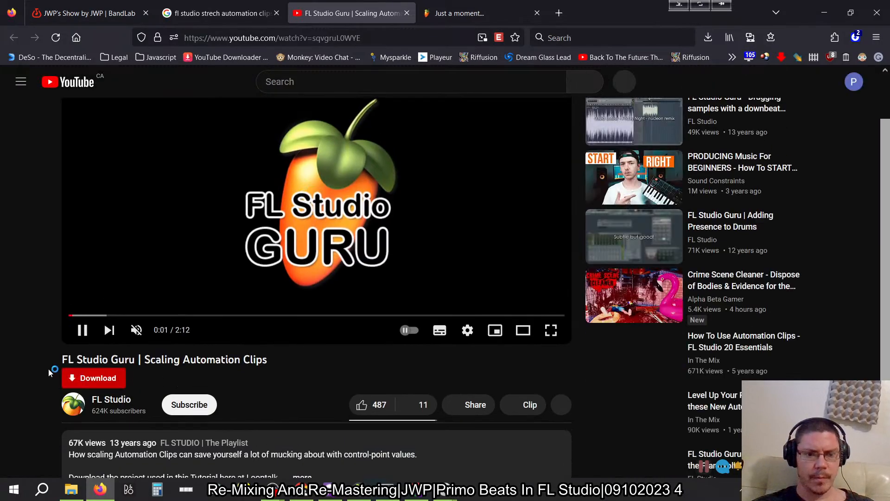
scroll(260, 395, down, 3)
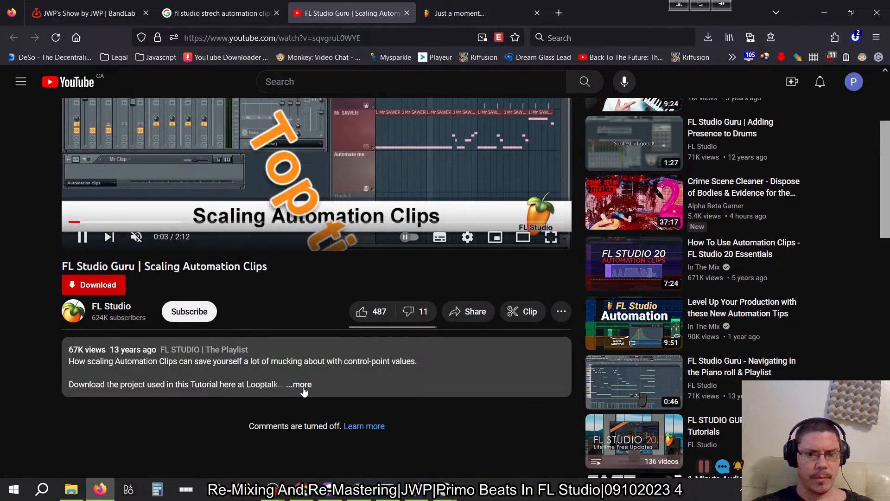
click(304, 387)
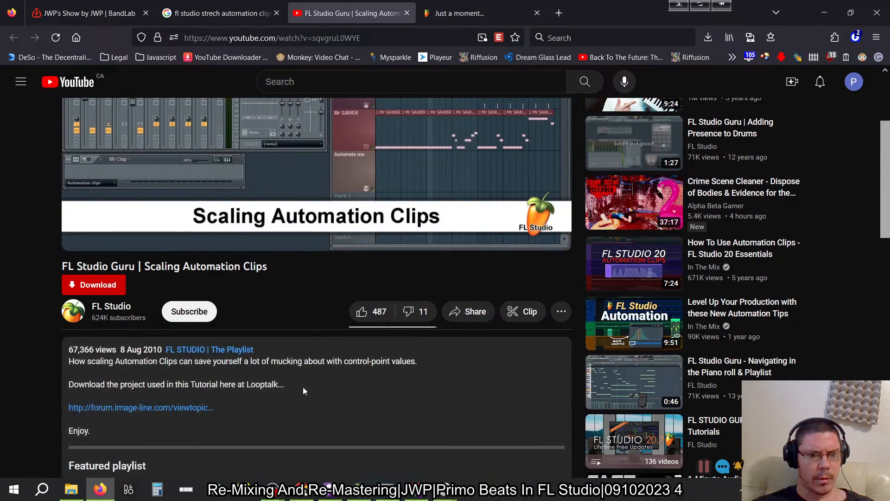
scroll(303, 387, up, 3)
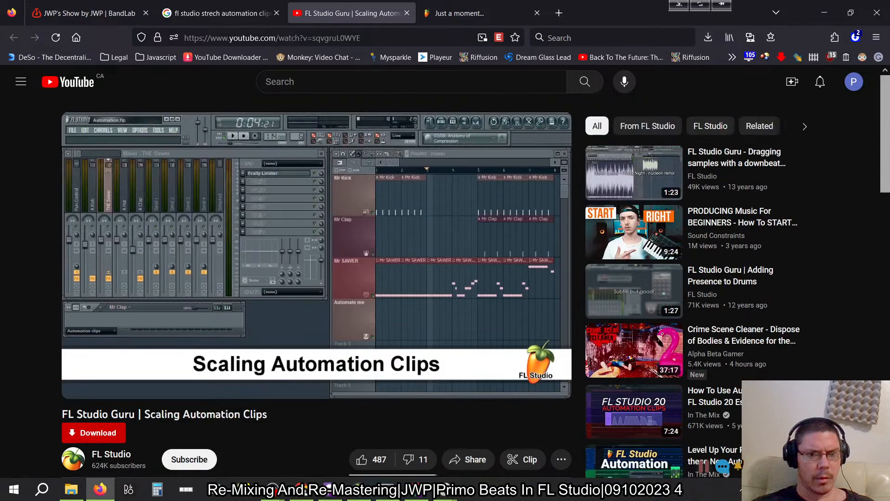
click(260, 279)
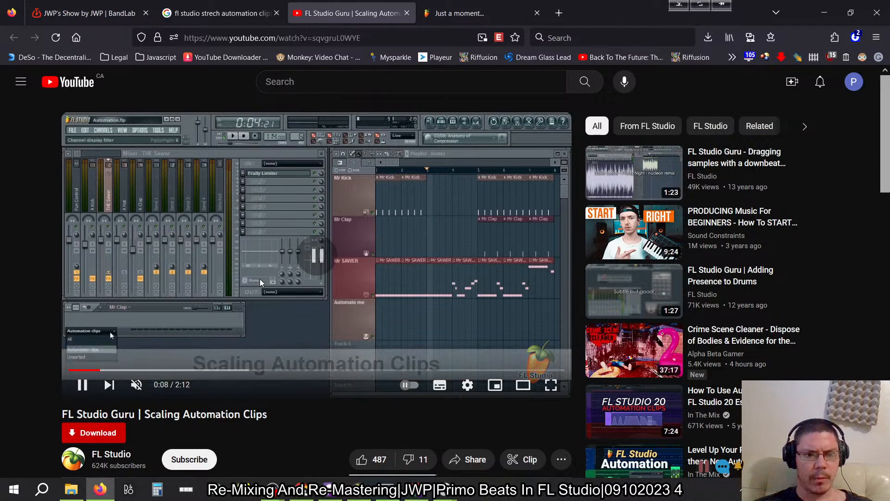
Skim forward through the paused video in five-second jumps up to 2:08, checking how it edits automation clips.
key(Right)
key(Right)
key(Right)
key(Right)
key(Right)
key(Right)
key(Right)
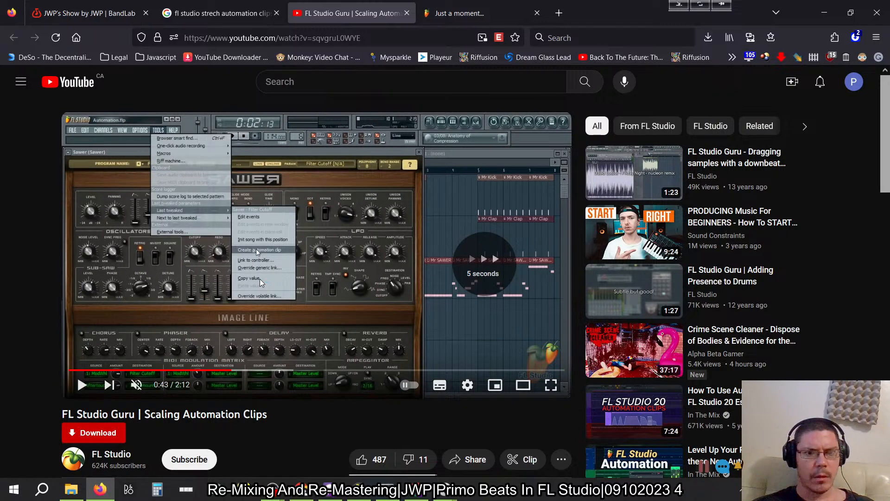
key(Right)
key(Right)
key(Right)
key(Right)
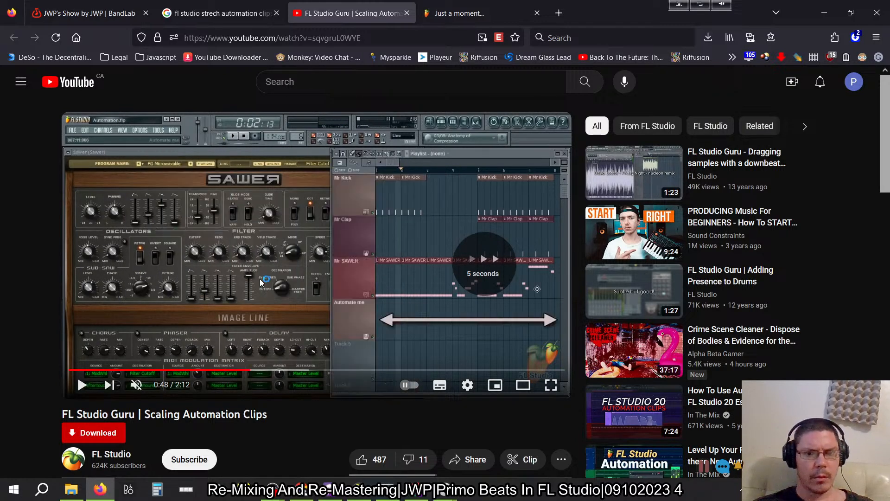
key(Right)
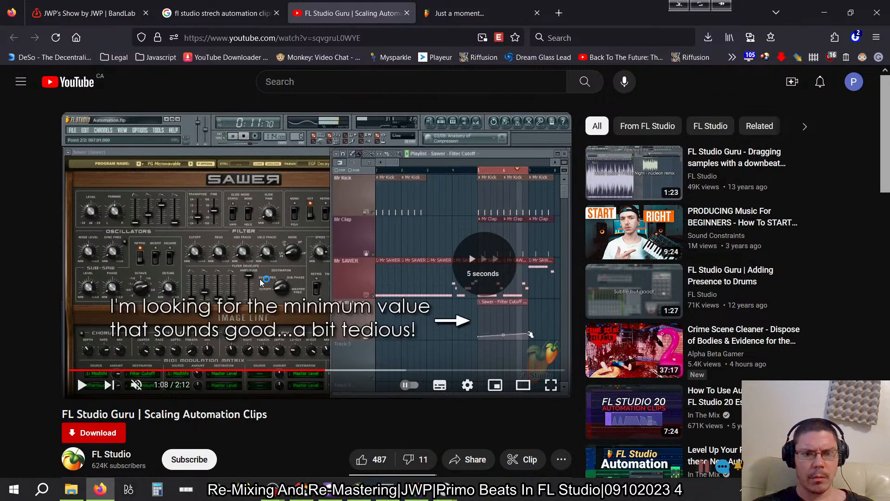
key(Right)
key(Right)
key(Right)
key(Right)
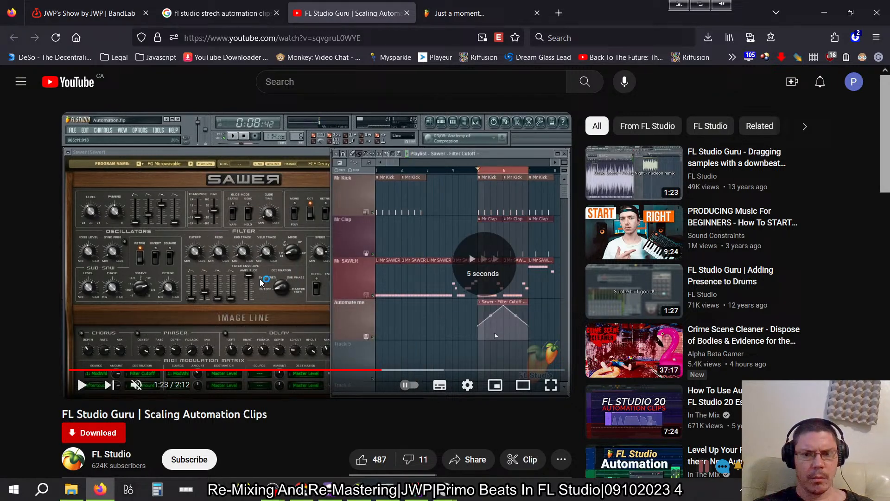
key(Right)
key(Right)
key(Right)
key(Right)
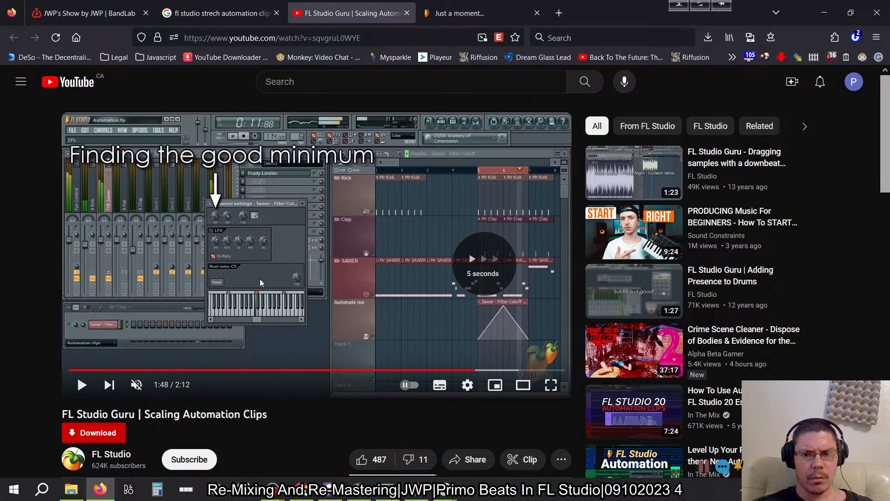
key(Right)
key(Right)
key(Right)
key(Right)
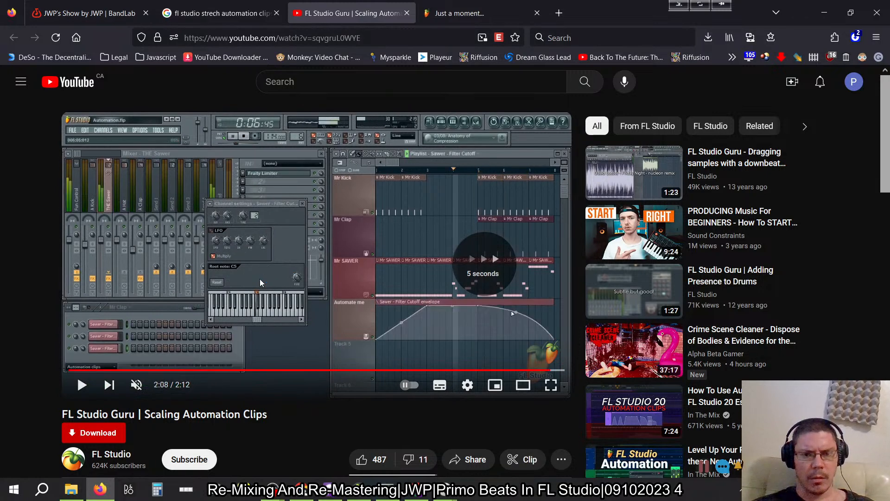
Replay the video's final seconds to the end and look through the description below it.
key(Left)
key(Left)
key(Right)
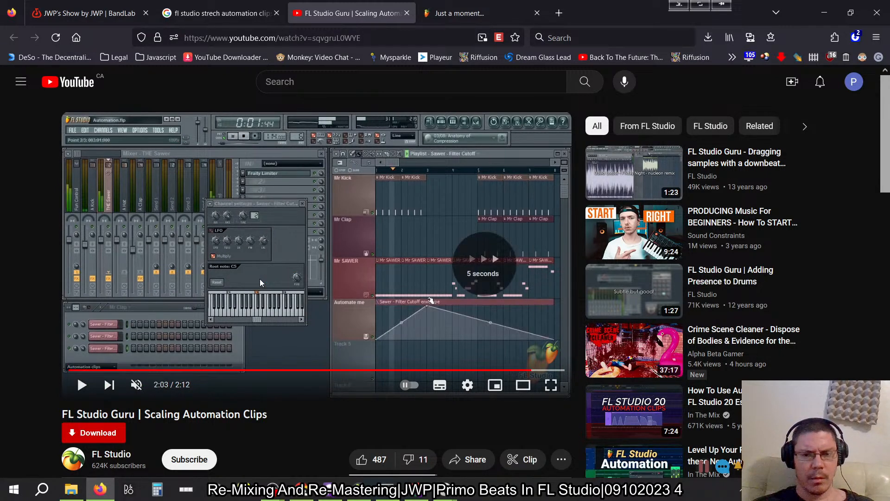
key(Left)
key(space)
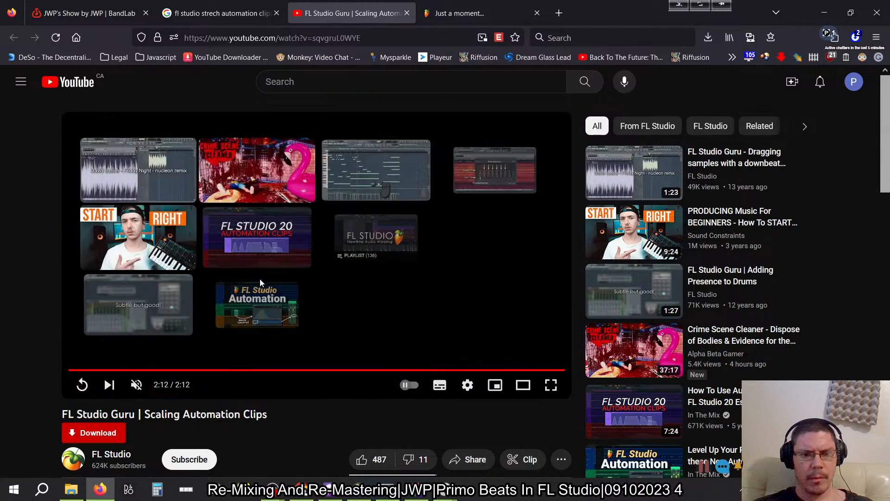
scroll(224, 300, down, 3)
scroll(226, 301, down, 10)
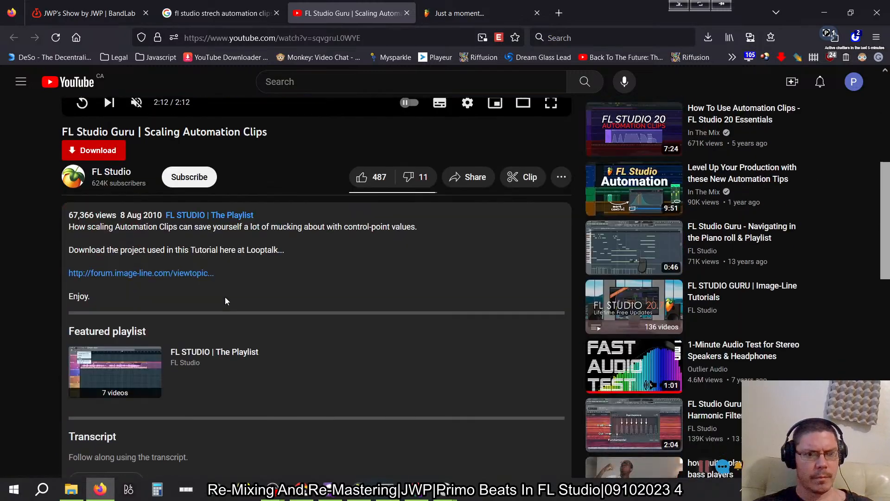
Check the forum page linked from the video description, close it and return to the Google search results.
scroll(224, 297, up, 15)
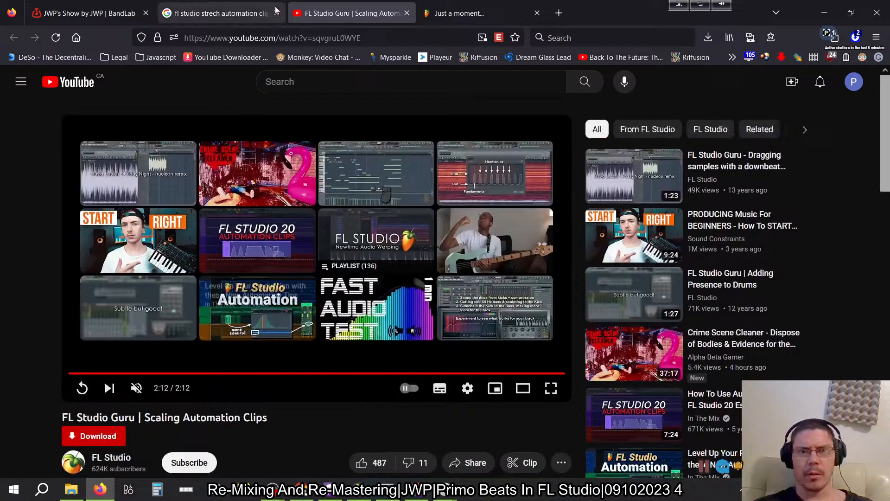
click(467, 9)
click(199, 241)
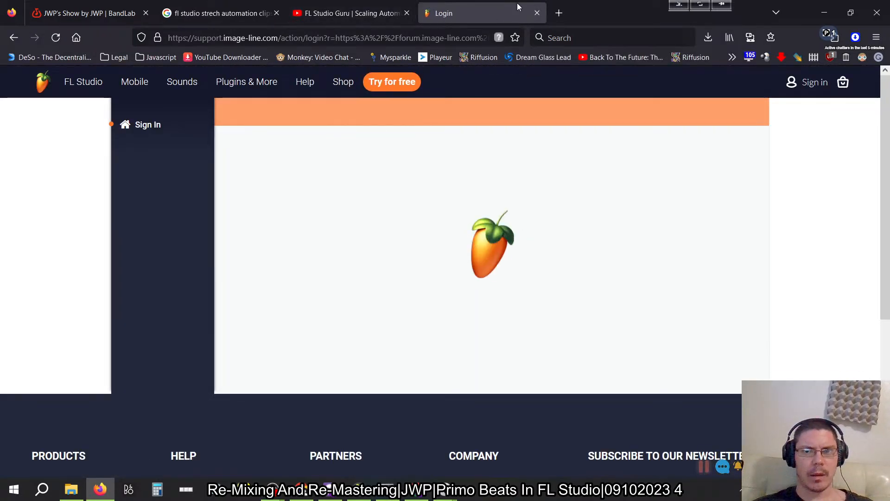
click(537, 13)
click(215, 10)
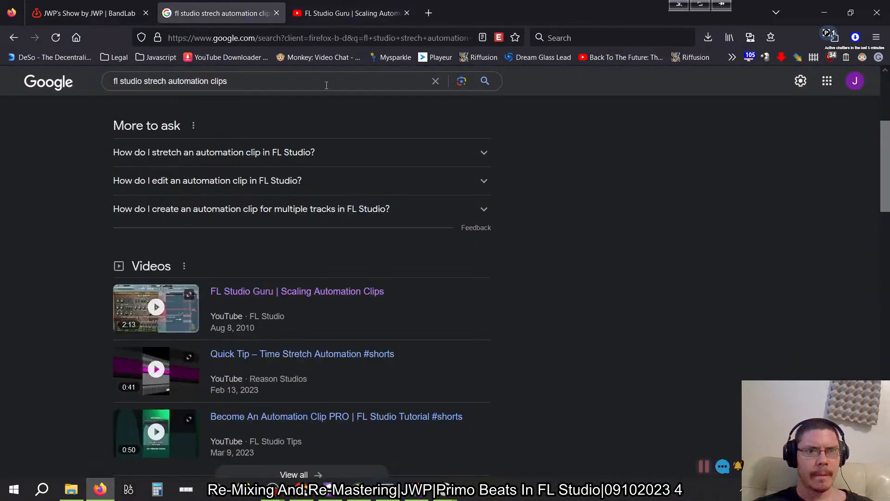
Expand the question "How do I stretch an automation clip in FL Studio?", play its video answer and close the player.
scroll(271, 180, down, 3)
scroll(270, 180, up, 3)
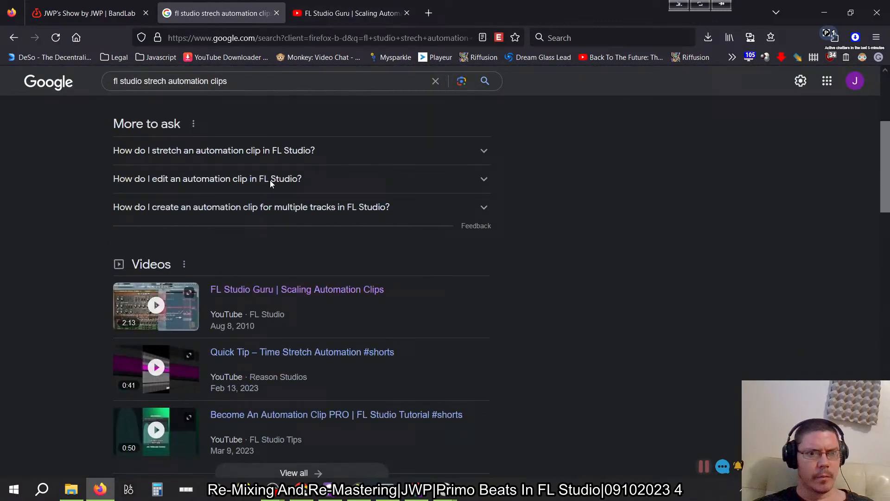
click(308, 153)
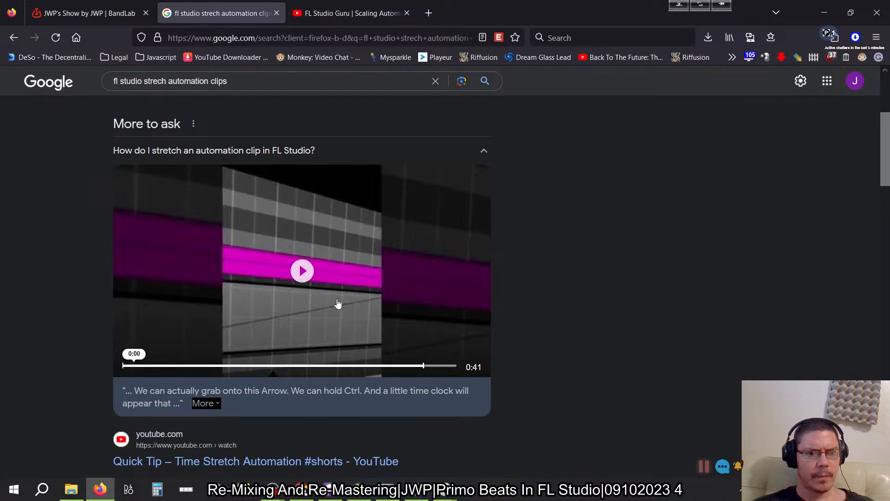
click(302, 271)
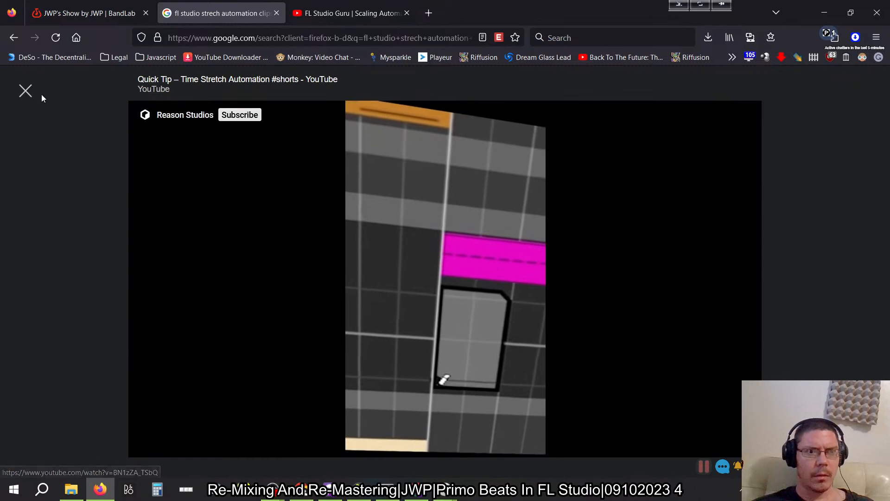
click(26, 90)
Open the Reddit results "Stretching automation clips" and "is it possible to resize automation clips from the left-hand side?" in separate tabs.
scroll(453, 264, down, 5)
scroll(454, 263, up, 2)
scroll(453, 263, down, 1)
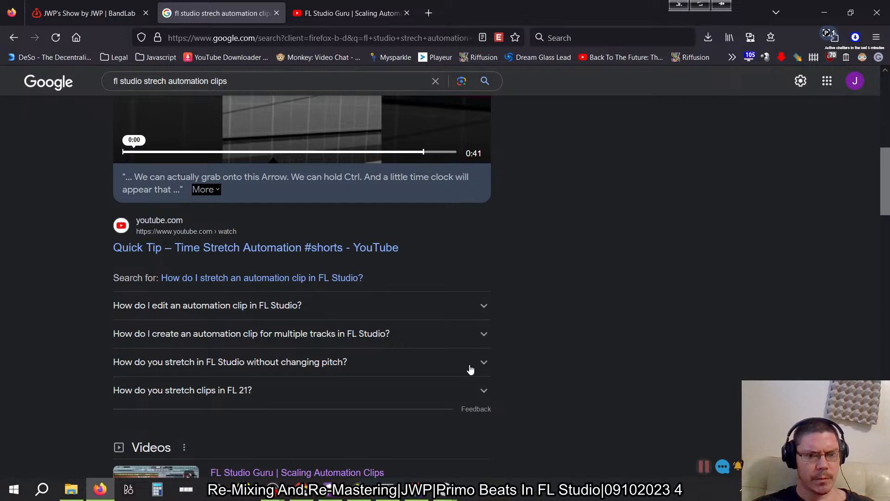
scroll(504, 380, down, 3)
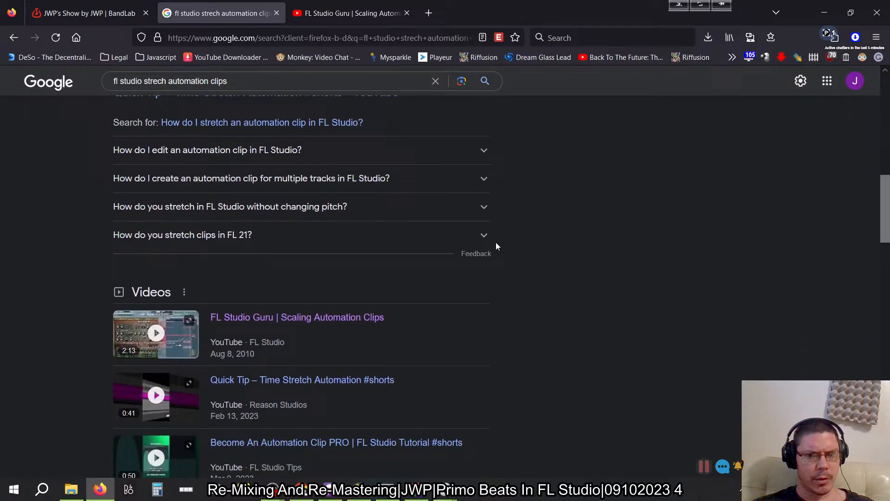
scroll(548, 320, down, 7)
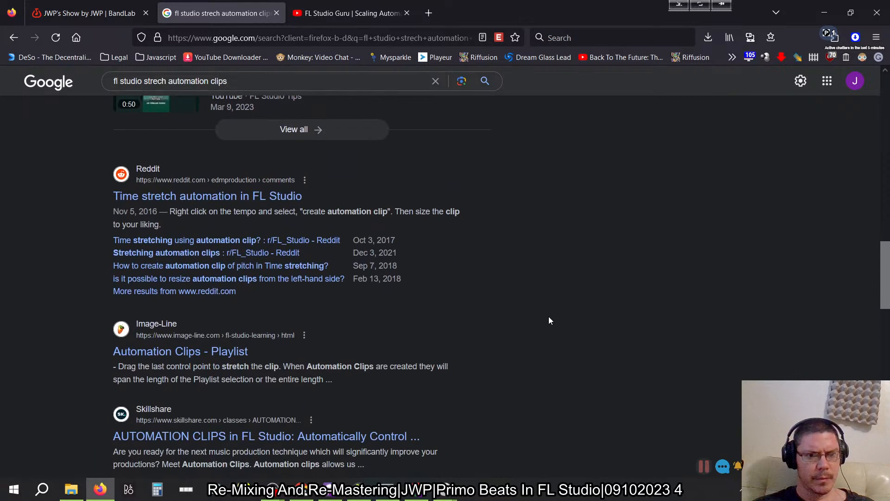
middle_click(258, 251)
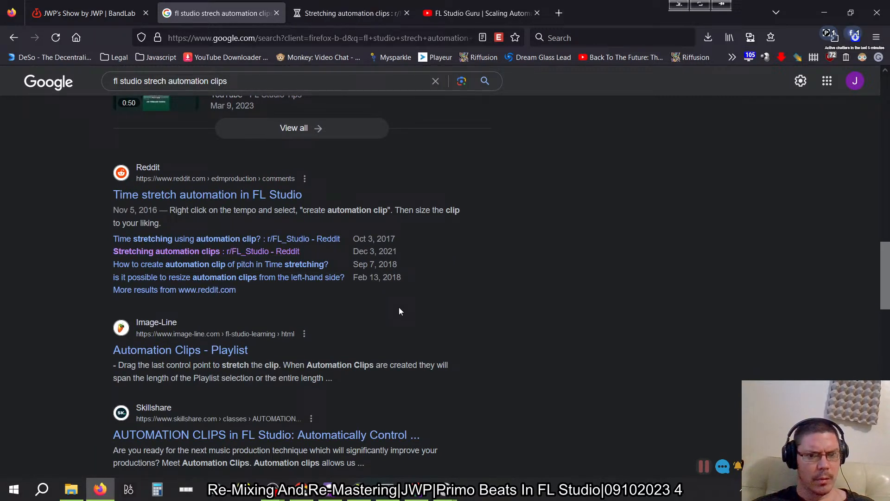
middle_click(311, 277)
Read the "Stretching automation clips" Reddit thread with its replies and go on to the thread about resizing from the left-hand side.
click(353, 13)
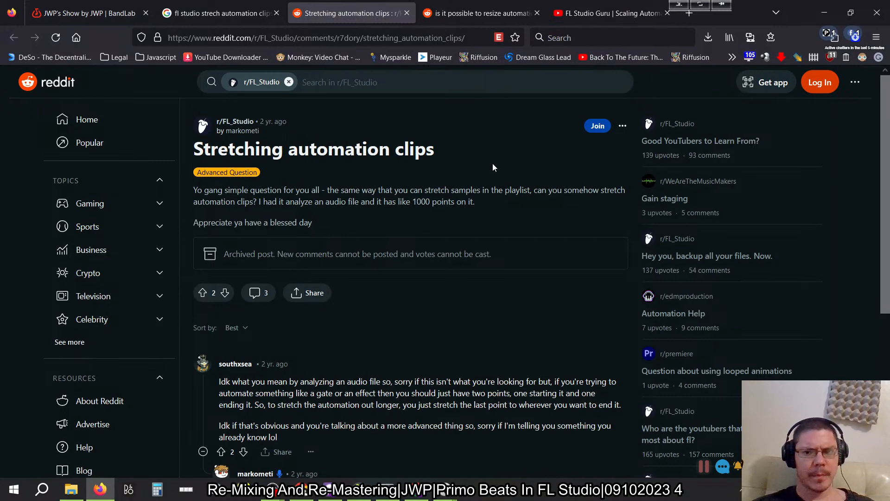
scroll(499, 237, down, 2)
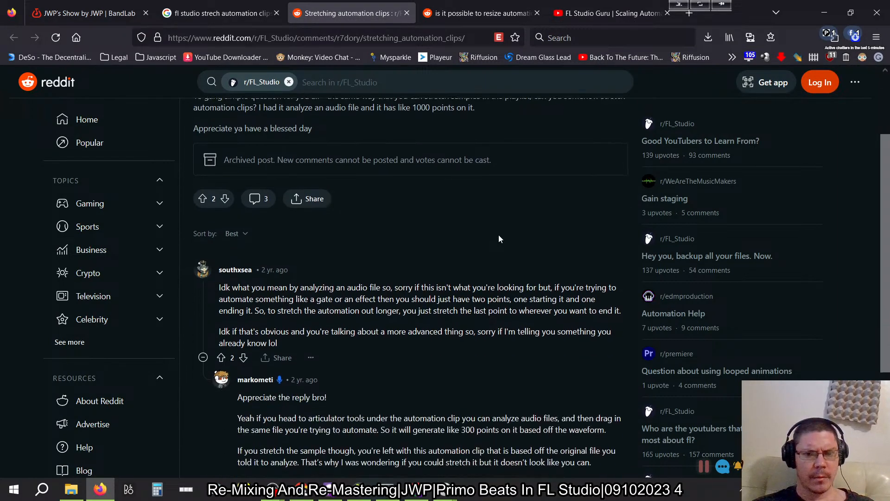
scroll(499, 239, up, 2)
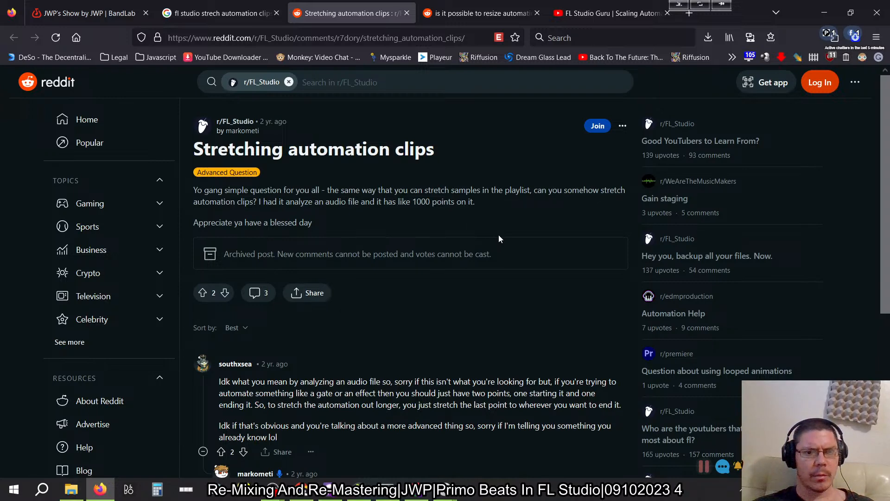
scroll(499, 238, down, 4)
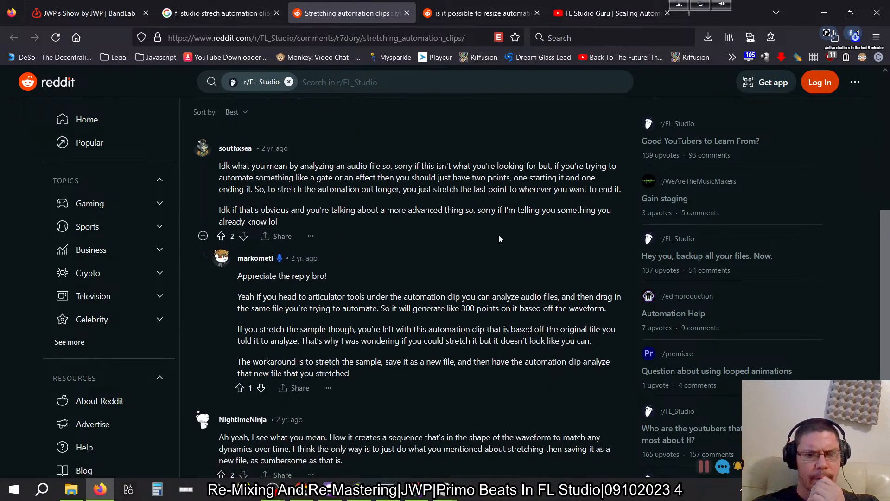
scroll(499, 239, down, 1)
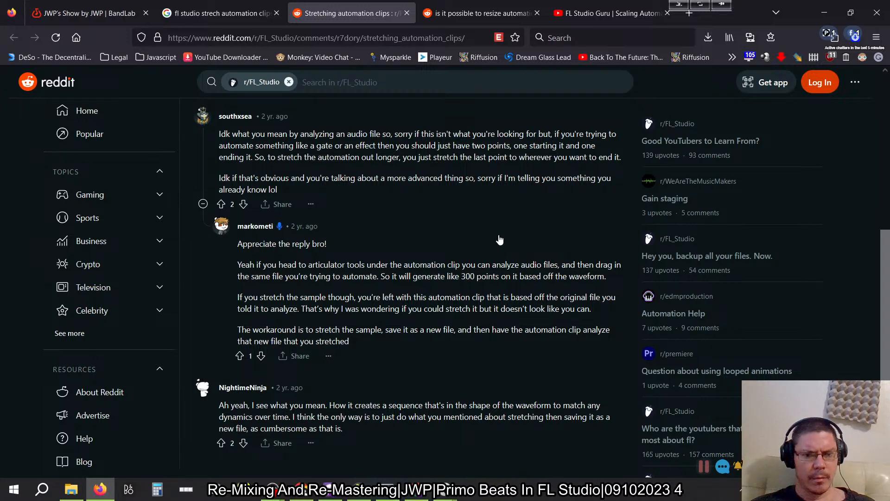
key(ctrl+Tab)
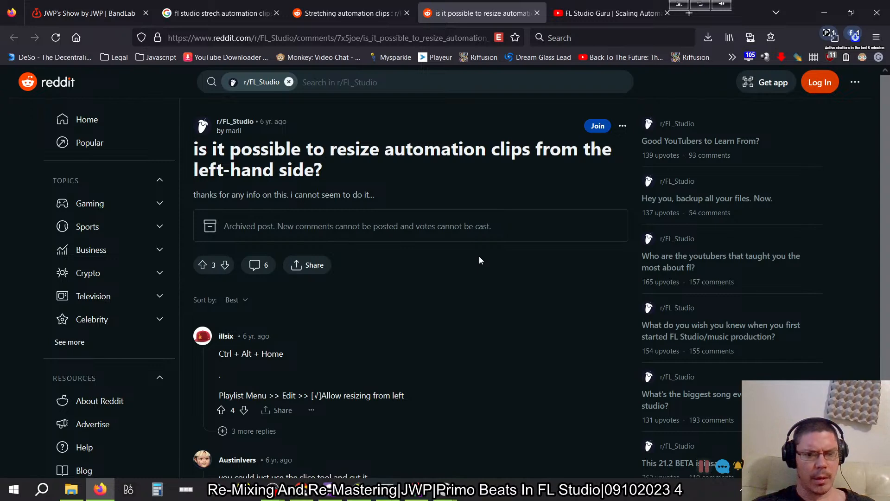
Switch to FL Studio and look through the Playlist options for a clip-stretching setting.
key(alt+Tab)
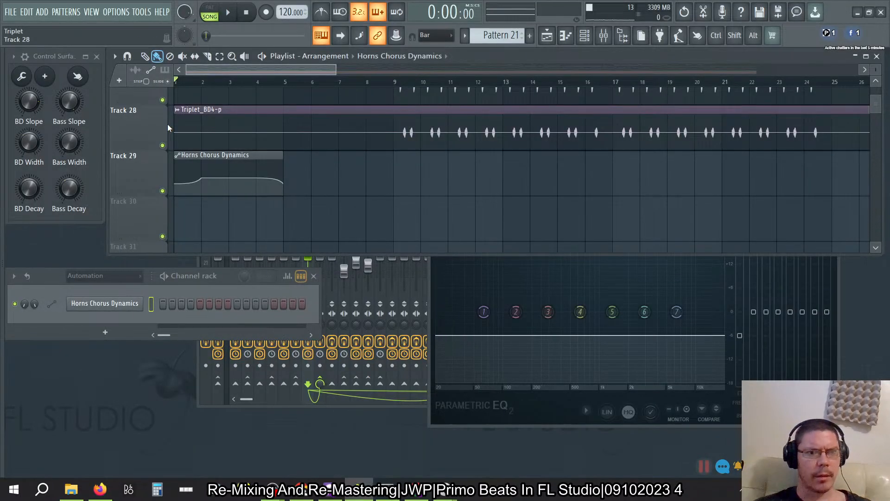
click(114, 57)
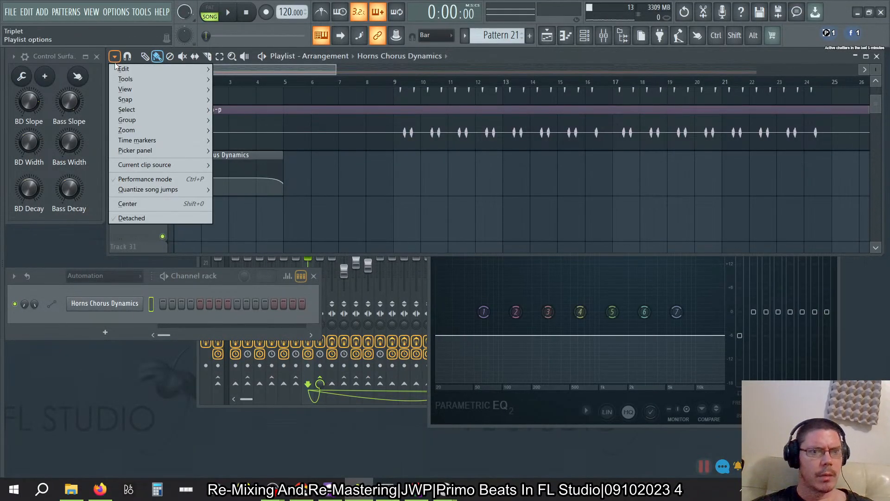
mouse_move(120, 80)
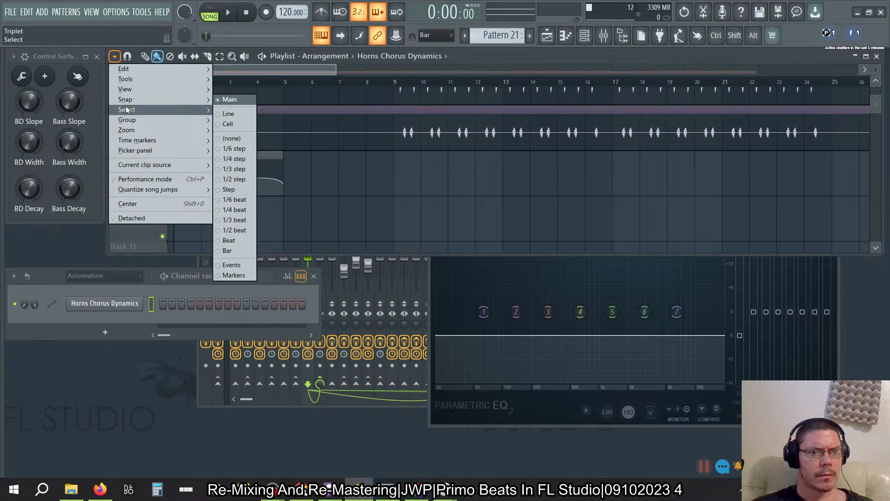
click(587, 38)
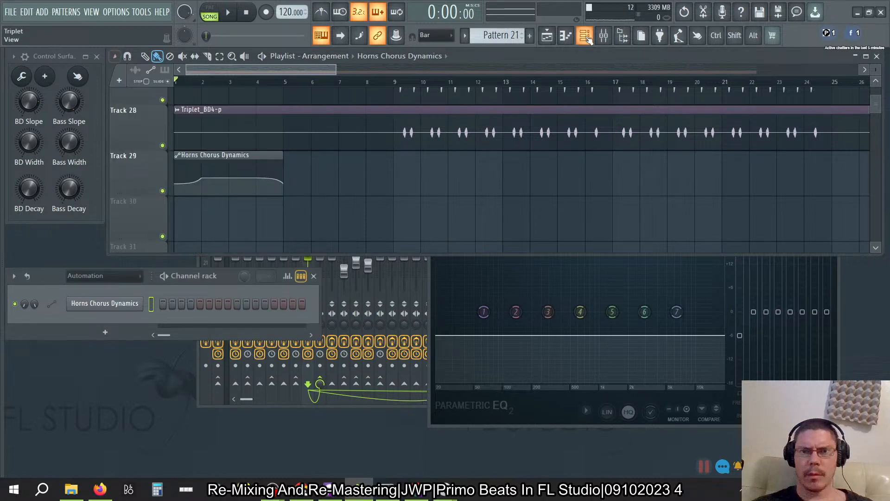
Open the automation editor of the Horns Chorus Dynamics channel from the channel rack.
click(586, 37)
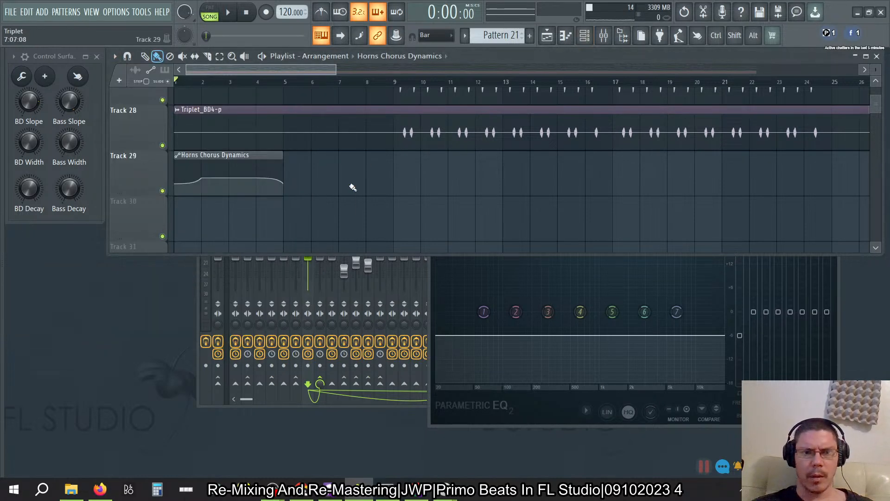
click(587, 37)
click(134, 310)
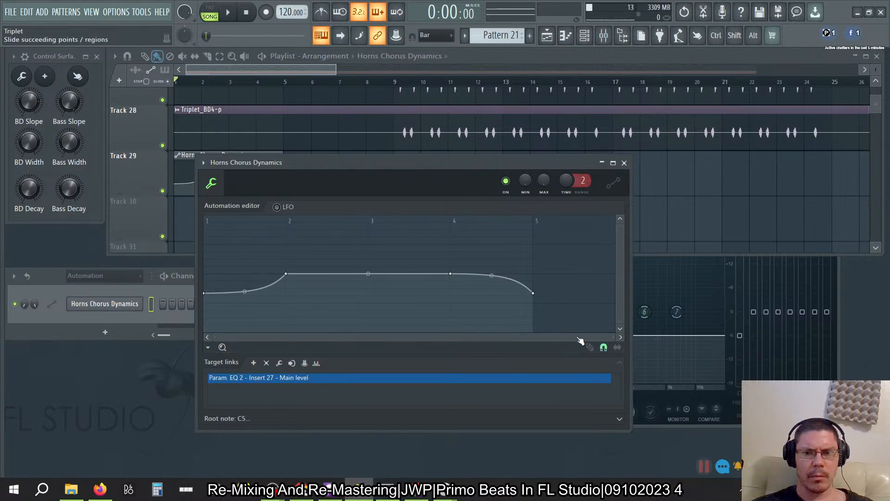
Enable sliding of succeeding points for the Horns Chorus Dynamics curve and look through the automation editor's options.
mouse_move(532, 293)
mouse_down()
mouse_move(587, 292)
mouse_move(534, 291)
mouse_move(534, 302)
mouse_move(616, 287)
mouse_move(529, 280)
mouse_move(543, 312)
mouse_move(537, 280)
mouse_move(534, 293)
mouse_up()
click(617, 347)
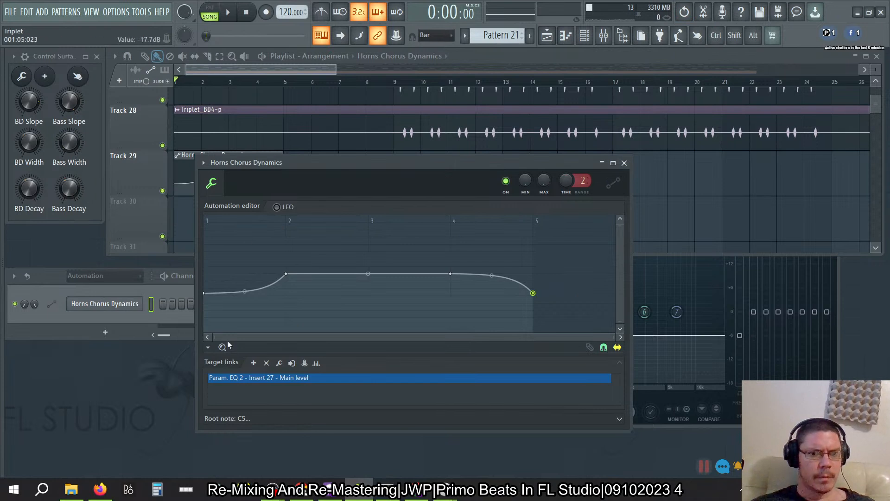
click(208, 348)
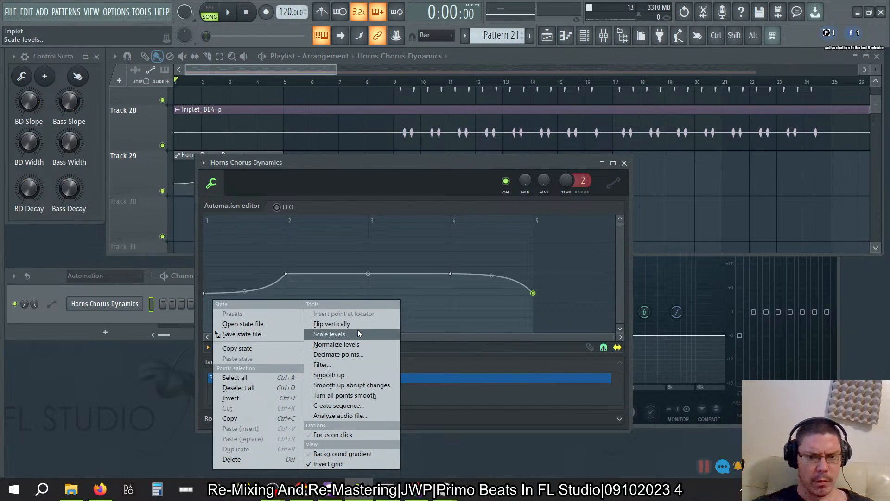
click(363, 185)
Select all points of the automation curve and try to stretch them together from the last point.
key(ctrl+a)
drag(534, 295, 425, 314)
drag(426, 260, 462, 289)
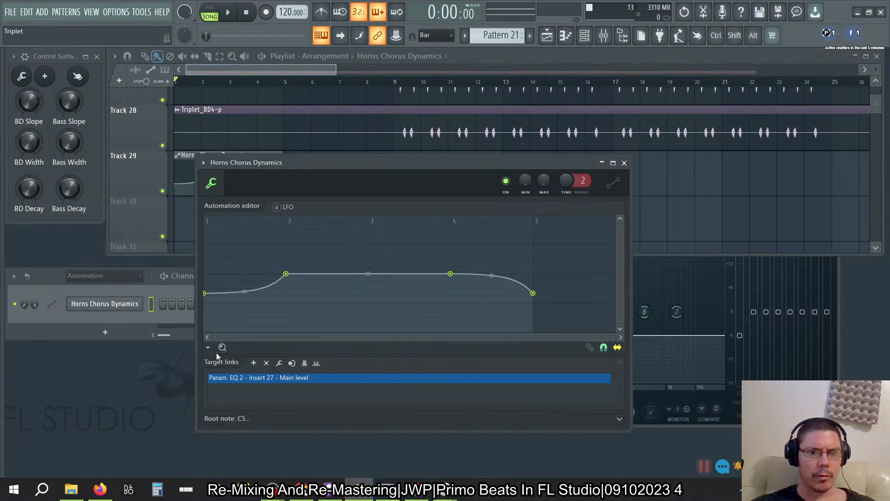
Check the editor options, the root note section and the last point's options in the maximized editor, then restore the editor's size.
click(208, 348)
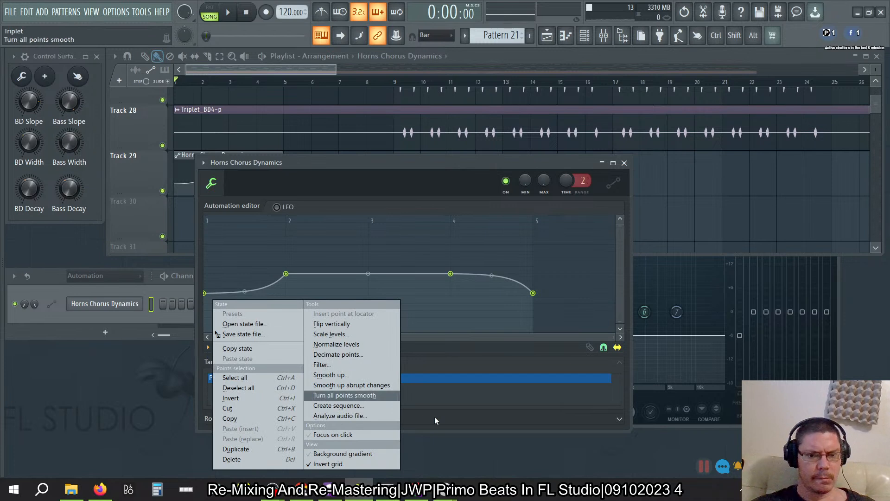
click(478, 415)
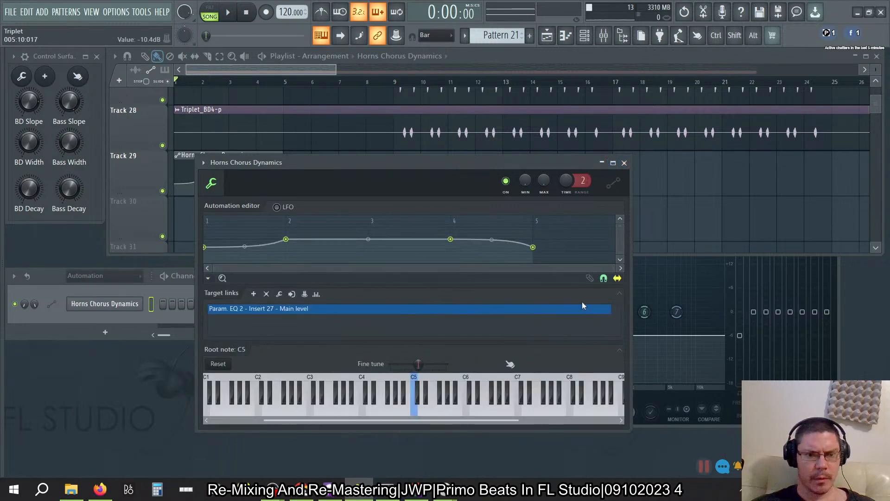
click(621, 352)
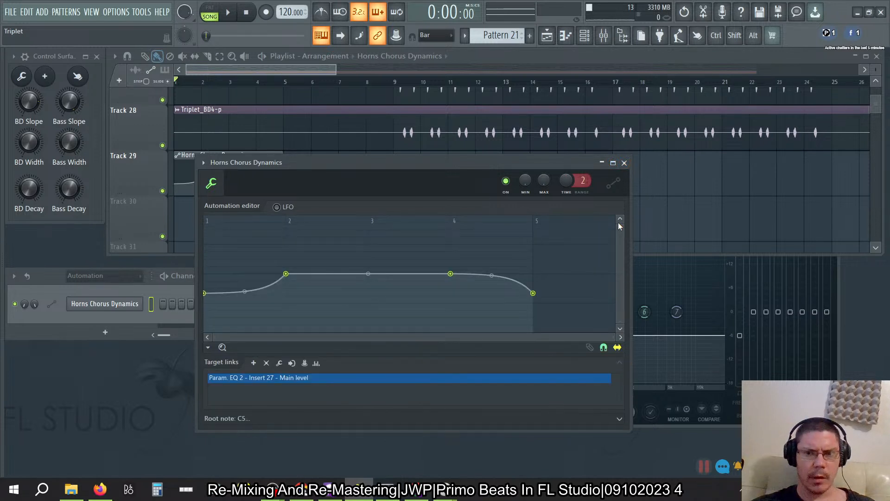
click(613, 163)
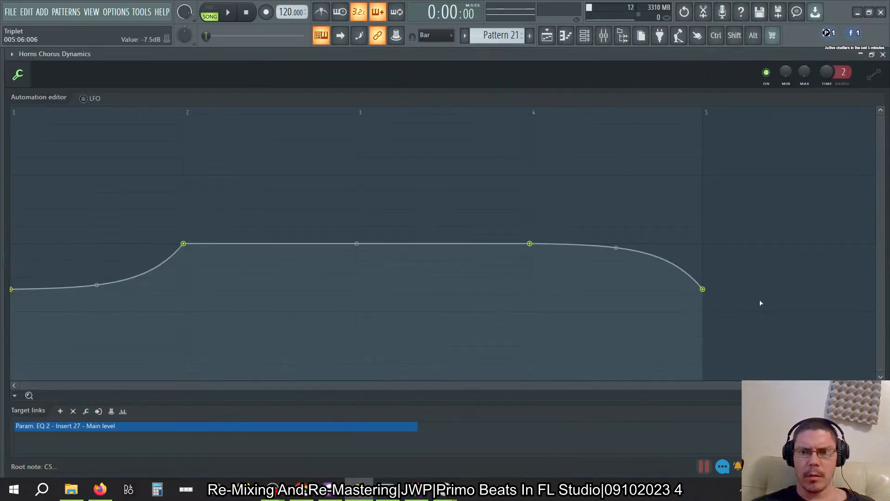
right_click(703, 289)
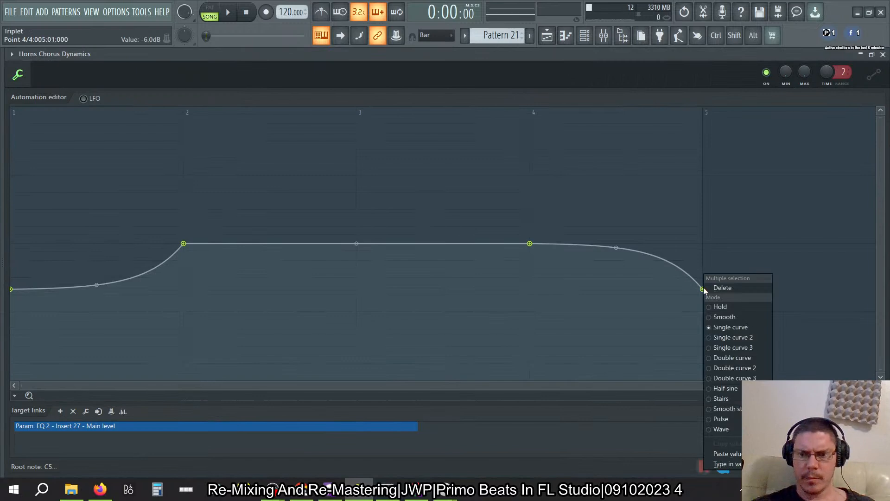
click(634, 433)
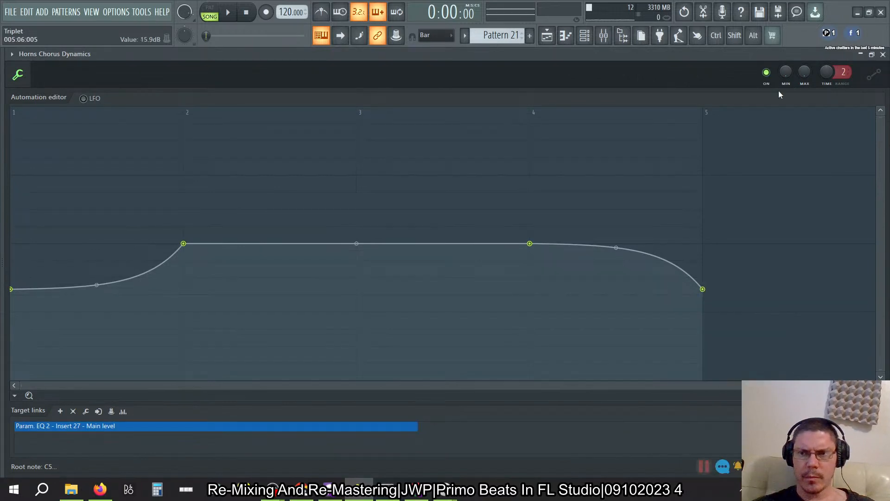
click(872, 54)
Return to the browser, finish with the Reddit thread and open Image-Line's "Automation Clips - Playlist" manual page from the search results.
key(alt+Tab)
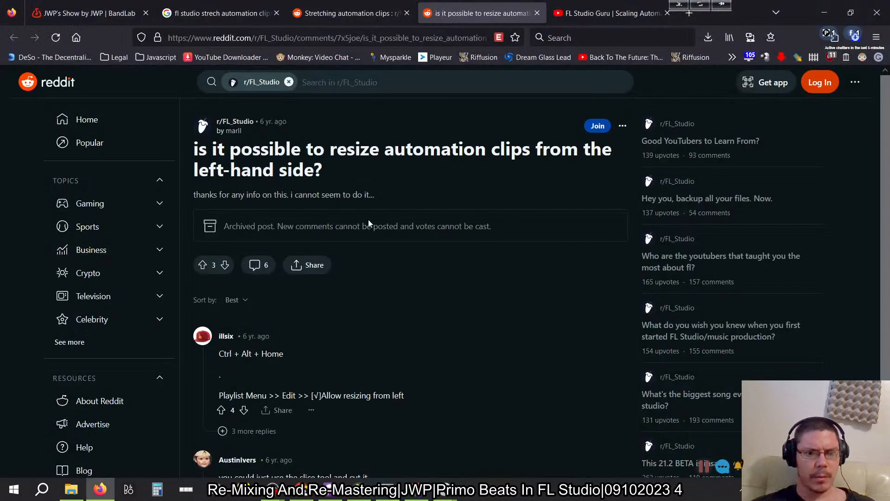
scroll(529, 202, down, 2)
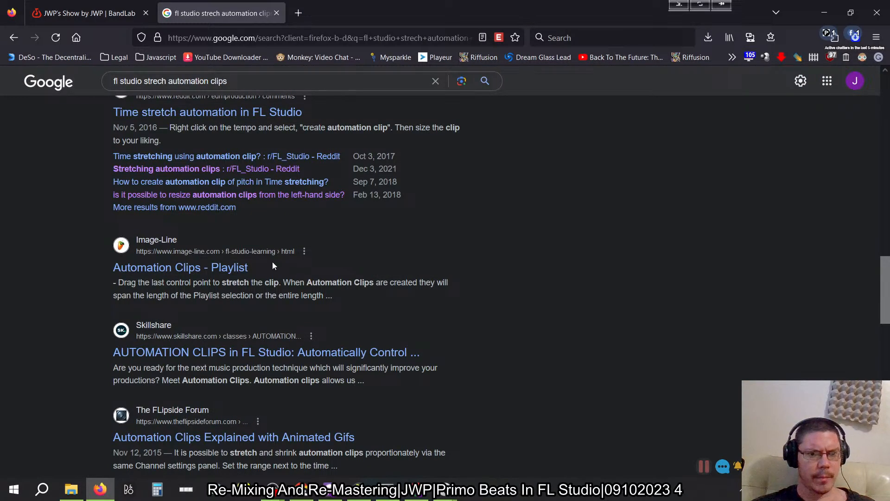
middle_click(227, 268)
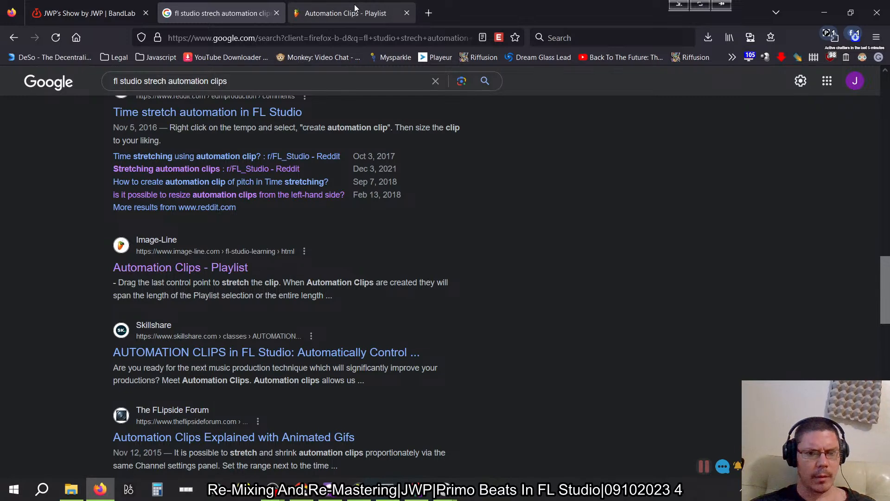
click(356, 9)
scroll(540, 264, down, 3)
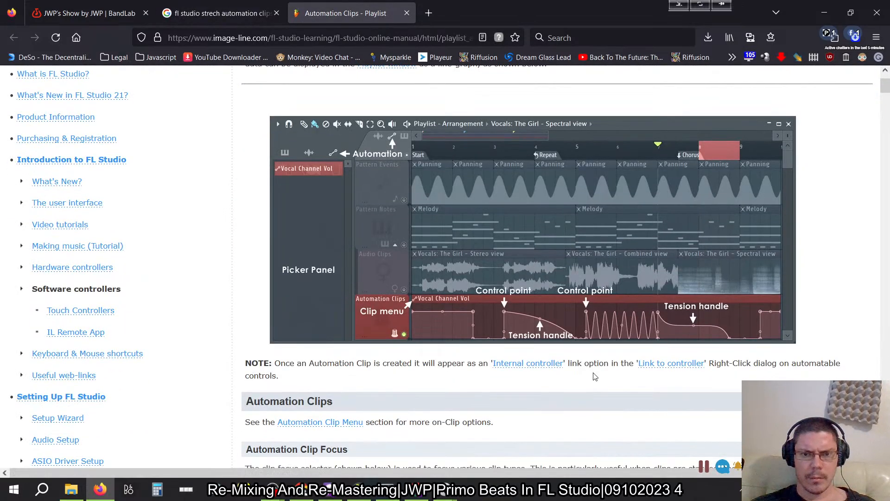
Read the manual's Automation Clip Focus section, then return to FL Studio and close the Horns Chorus Dynamics editor.
scroll(595, 376, down, 6)
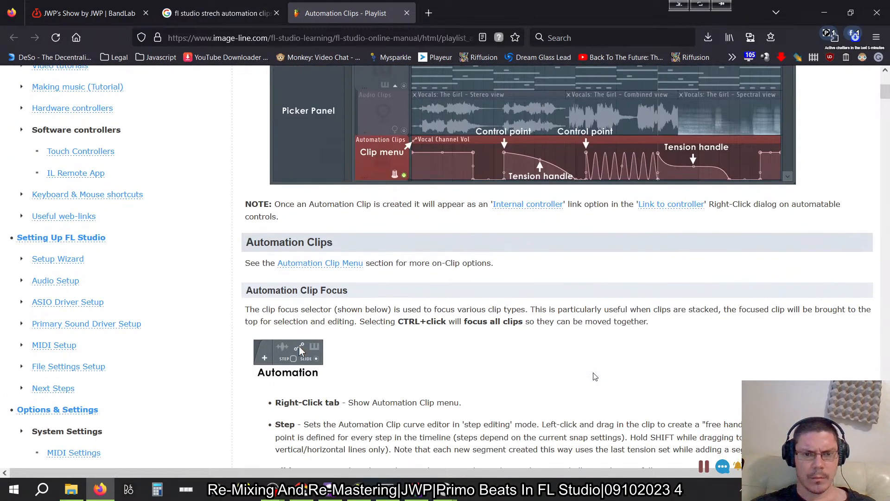
scroll(595, 377, down, 1)
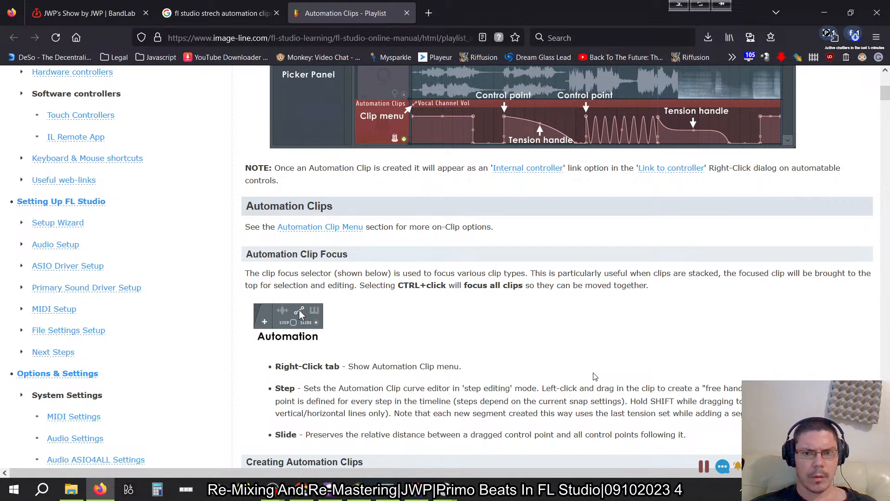
scroll(594, 375, down, 2)
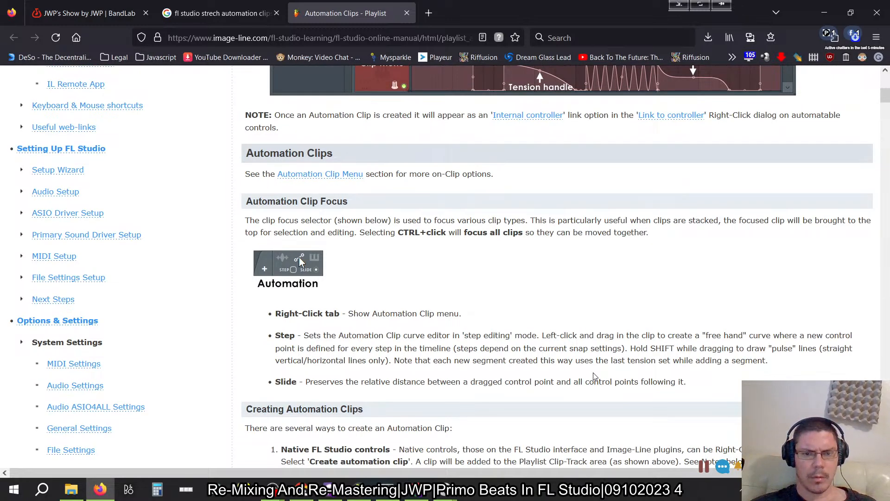
scroll(594, 375, down, 1)
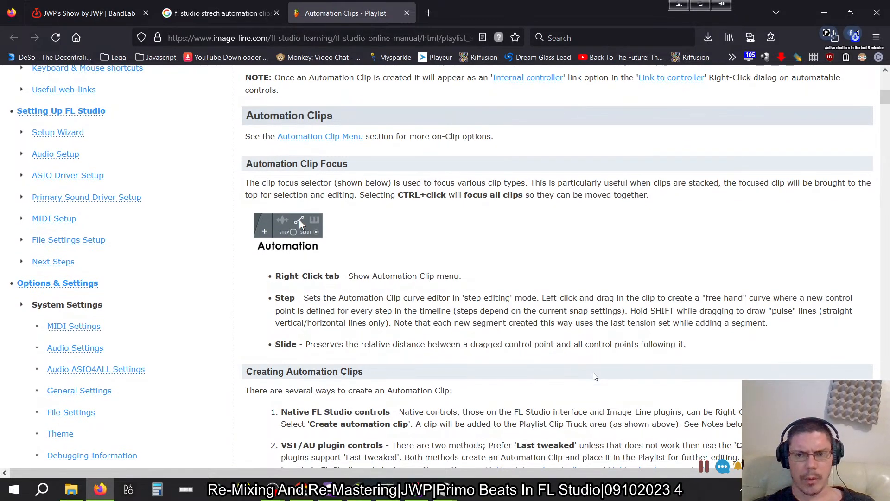
key(alt+Tab)
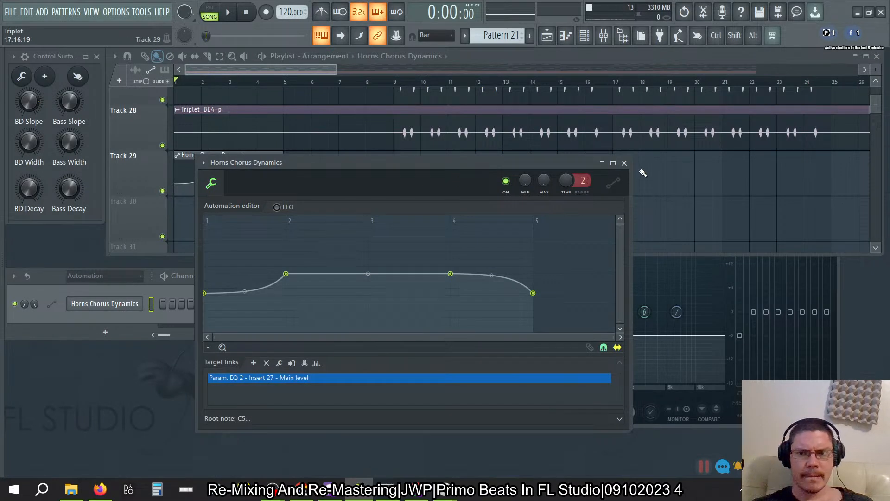
click(624, 162)
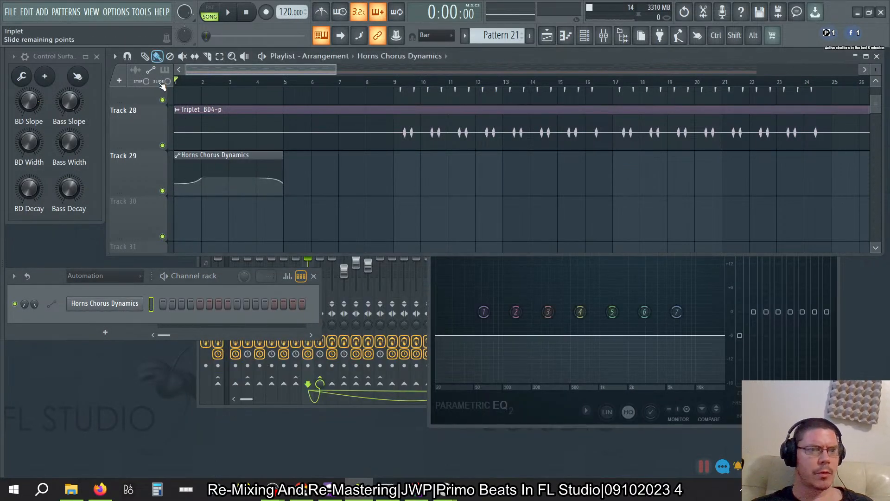
Try to stretch the automation curve on Track 29 by moving its last point and by selecting the whole clip.
mouse_move(285, 185)
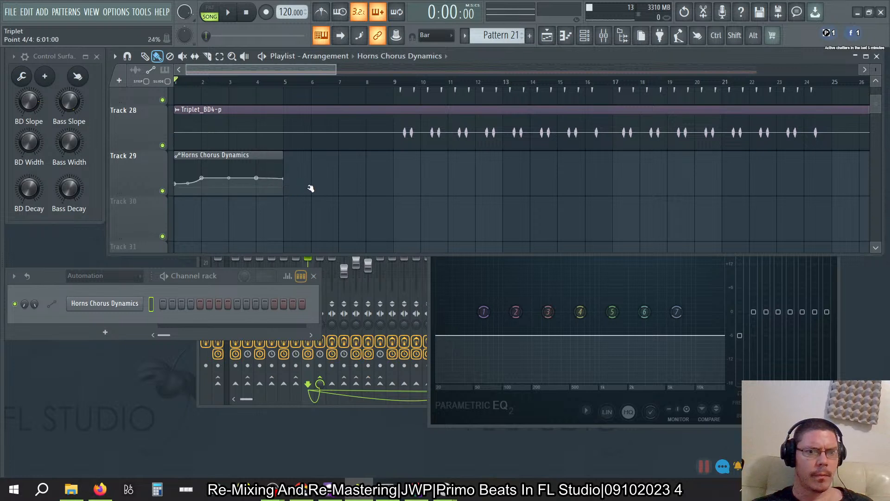
drag(280, 183, 259, 182)
key(ctrl+z)
drag(297, 173, 153, 202)
mouse_move(280, 183)
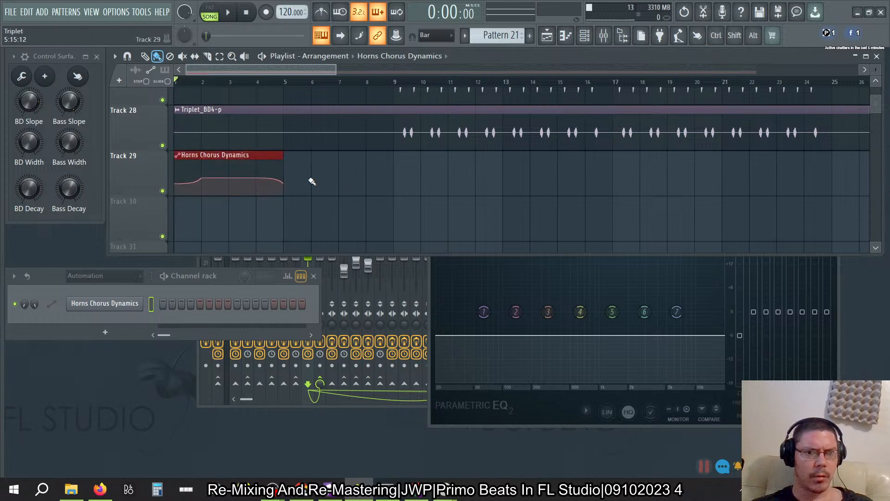
drag(285, 184, 312, 181)
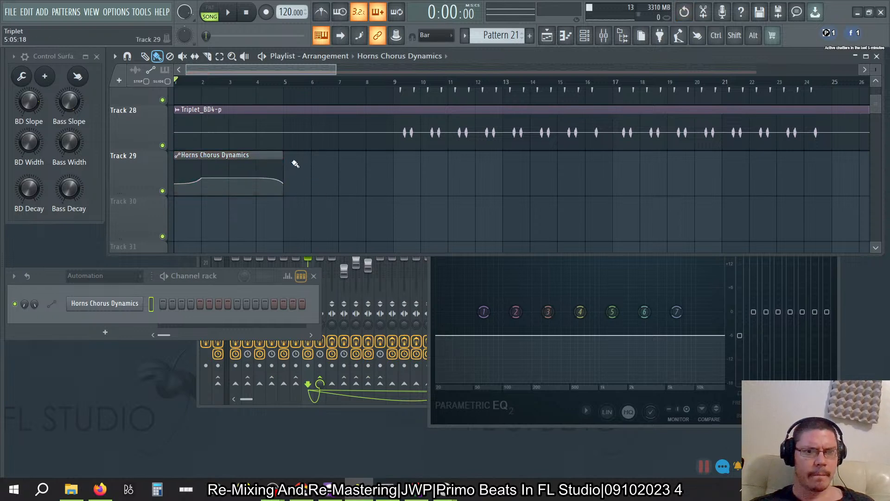
Extend the Horns Chorus Dynamics clip on Track 29 to end at bar 9 and try stretching its curve from the last point.
drag(283, 166, 503, 168)
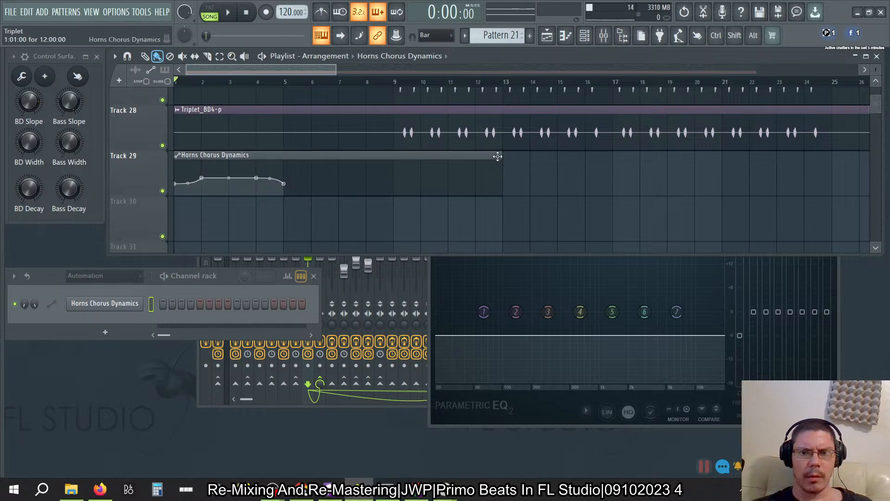
drag(497, 156, 394, 156)
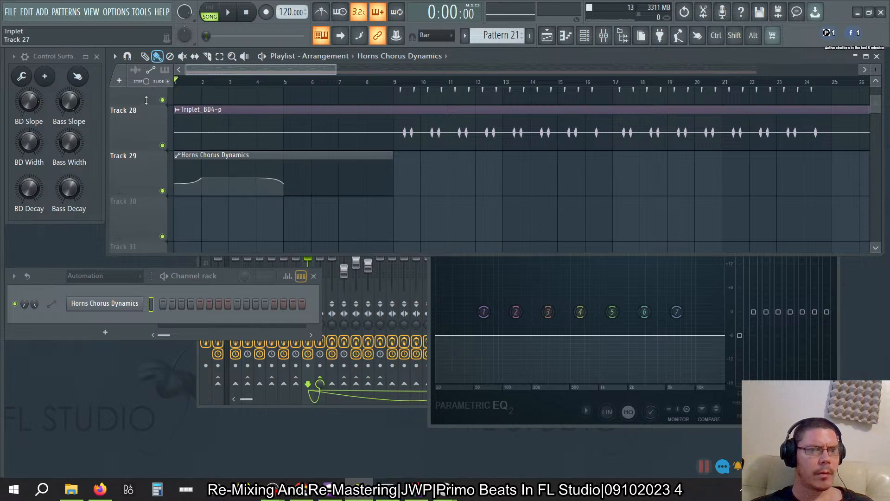
mouse_move(288, 191)
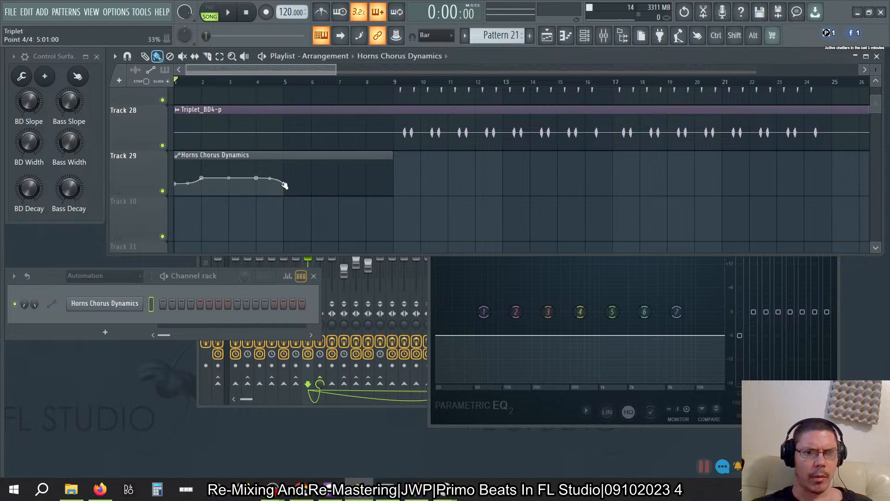
drag(287, 185, 344, 192)
key(ctrl+z)
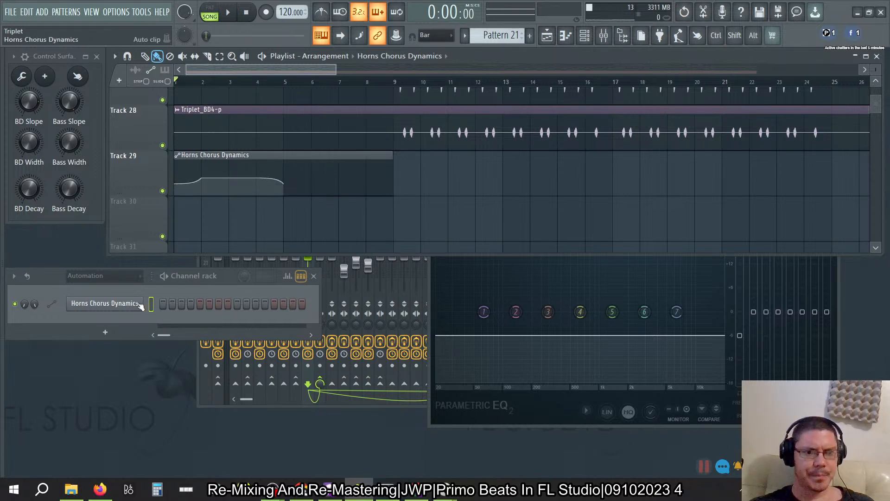
Open the Horns Chorus Dynamics automation editor, select all curve points and try to stretch them together from the last point.
click(105, 303)
drag(578, 316, 203, 258)
key(ctrl)
drag(537, 293, 482, 283)
click(170, 82)
key(ctrl+z)
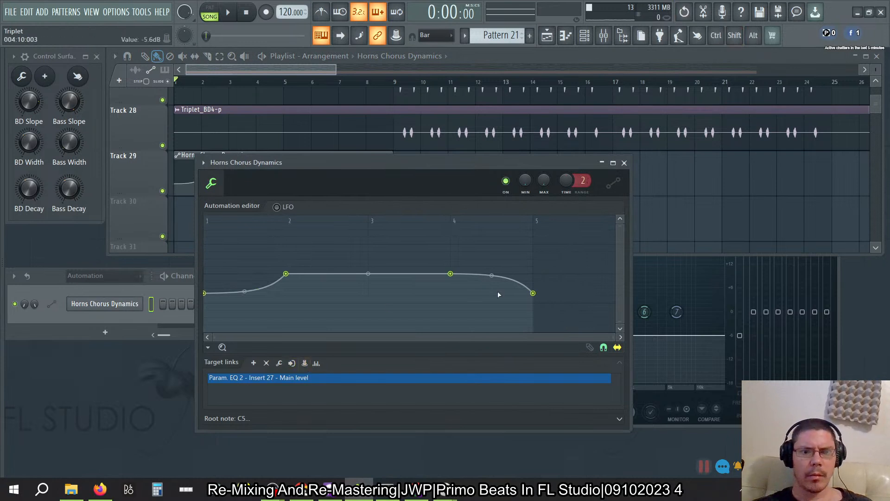
Try scaling the curve's levels with the multiply, center and tension controls, then reset and close the level scaling.
click(209, 347)
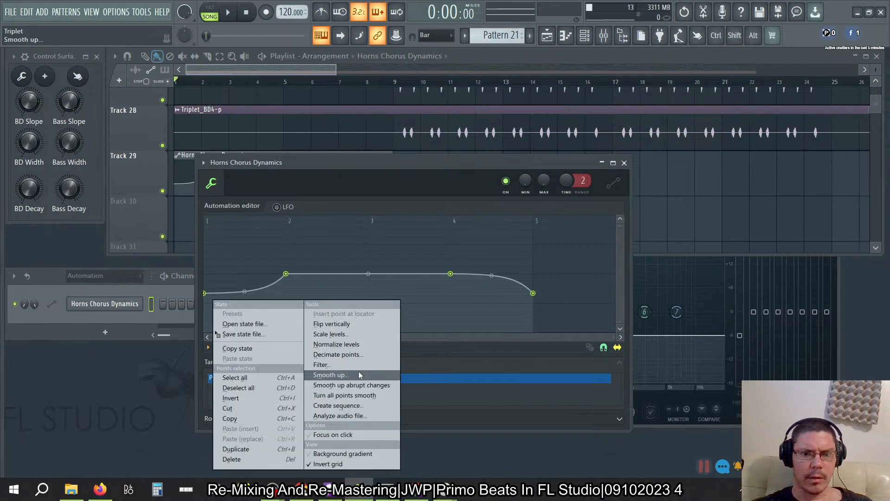
click(333, 333)
drag(430, 167, 119, 191)
mouse_move(133, 238)
mouse_down()
mouse_move(133, 254)
mouse_move(133, 225)
mouse_up()
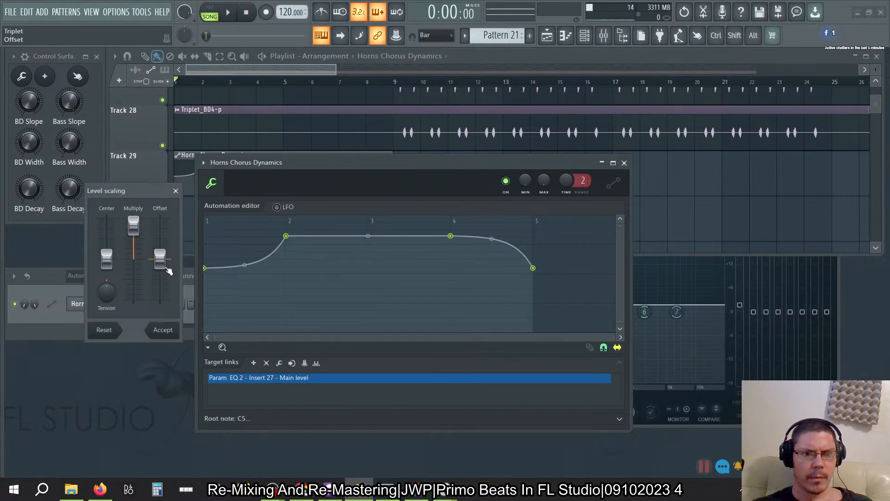
mouse_move(106, 265)
mouse_down()
mouse_move(106, 247)
mouse_move(106, 256)
mouse_up()
mouse_move(109, 292)
mouse_down()
mouse_move(109, 308)
mouse_move(109, 293)
mouse_up()
click(104, 330)
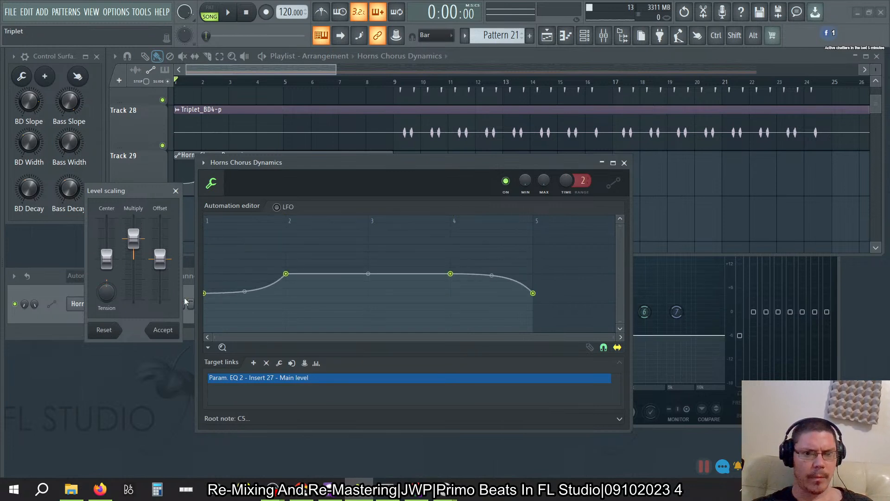
click(176, 191)
Step back and forth through the last curve edits until the points are at their original positions.
key(ctrl+z)
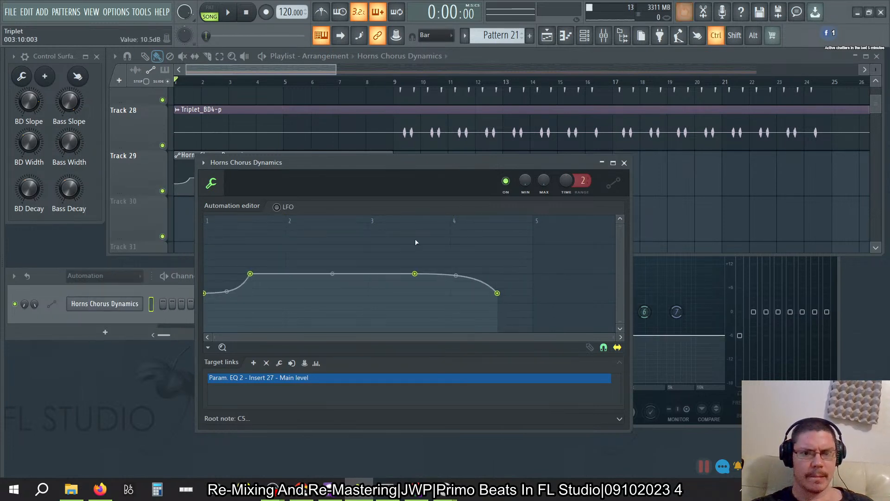
key(ctrl+z)
key(ctrl+z)
key(ctrl+z)
key(ctrl+z)
key(ctrl+z)
key(ctrl+z)
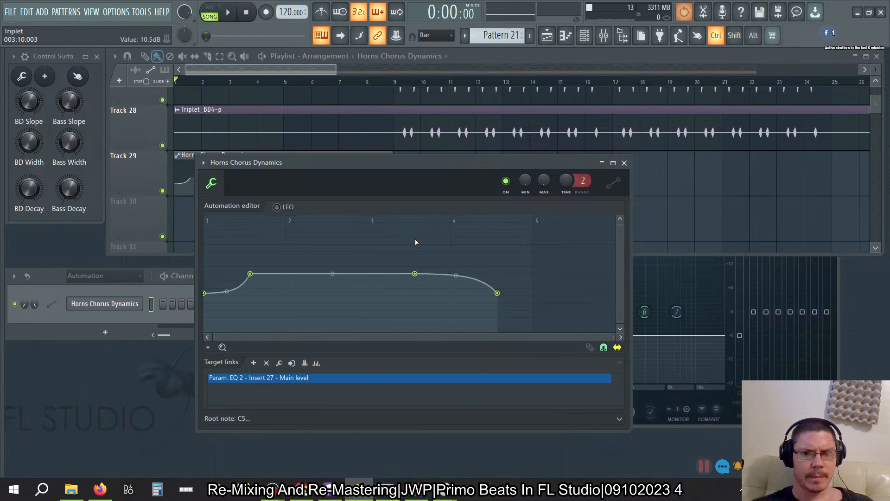
key(ctrl+z)
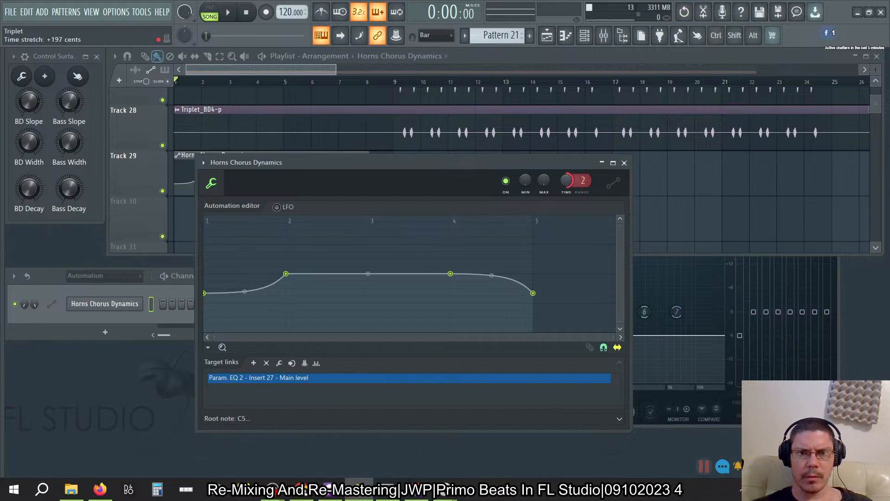
Set the automation clip's time range to 12 and its time stretch to -1200 cents, then trim the clip to end at bar 9.
drag(550, 172, 713, 246)
right_click(714, 237)
click(725, 241)
drag(674, 223, 660, 179)
drag(720, 193, 685, 251)
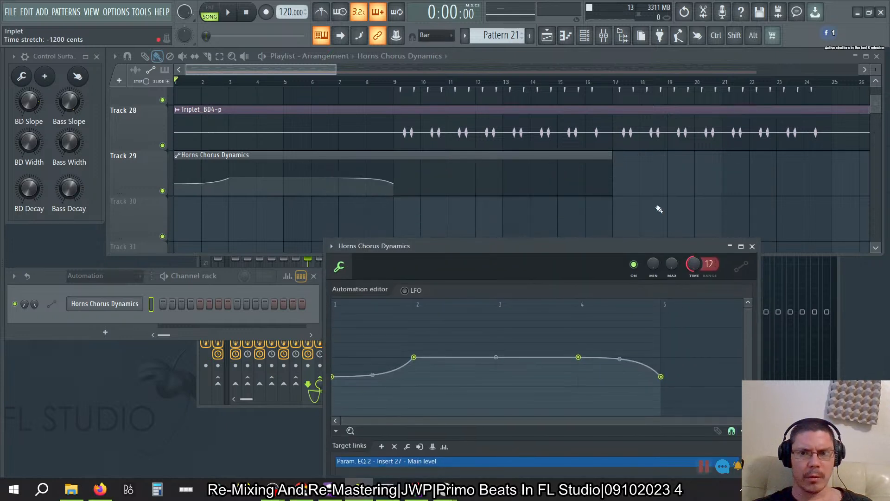
drag(611, 155, 393, 155)
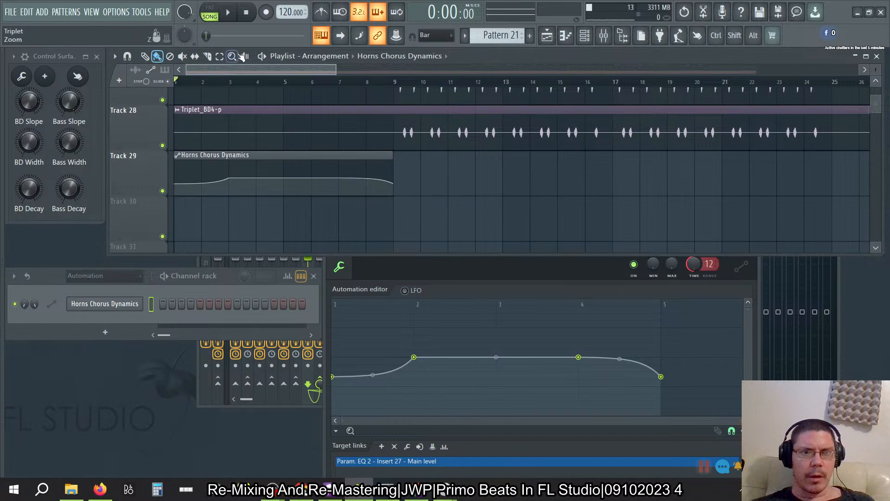
Play the song from the start to check the stretched automation against Insert 27's Fruity parametric EQ 2, then close the editor and stop.
key(space)
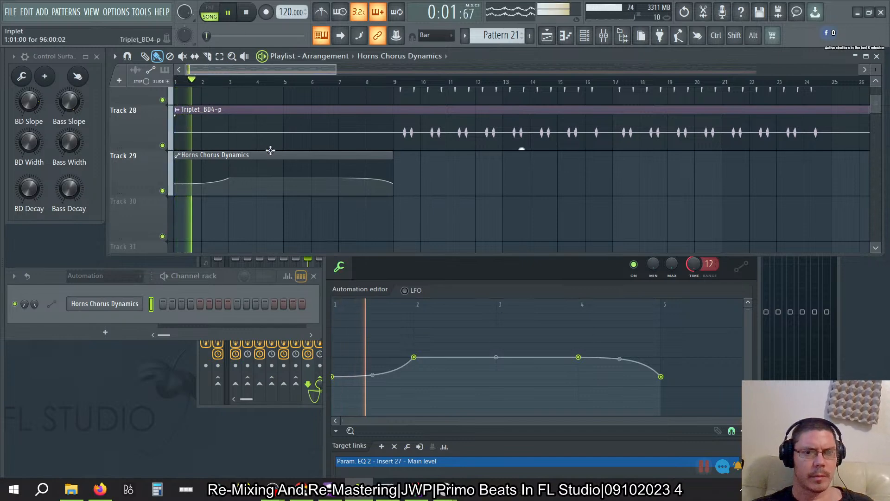
click(830, 311)
click(397, 279)
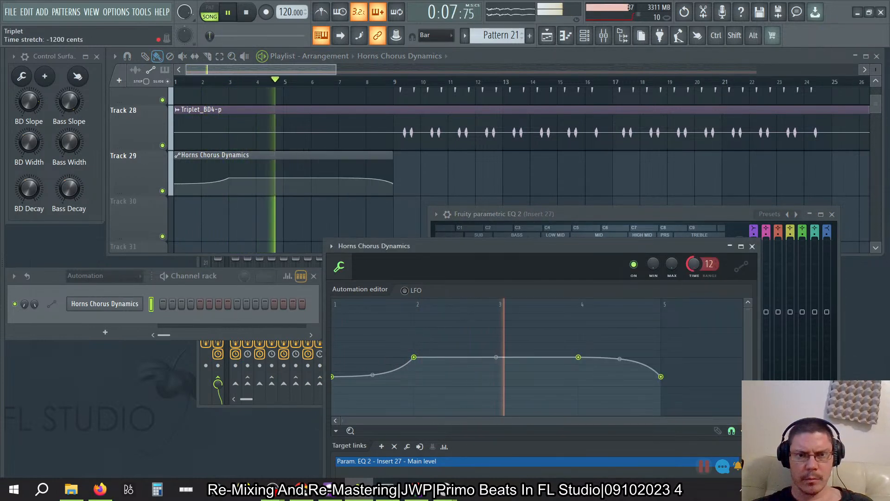
click(705, 213)
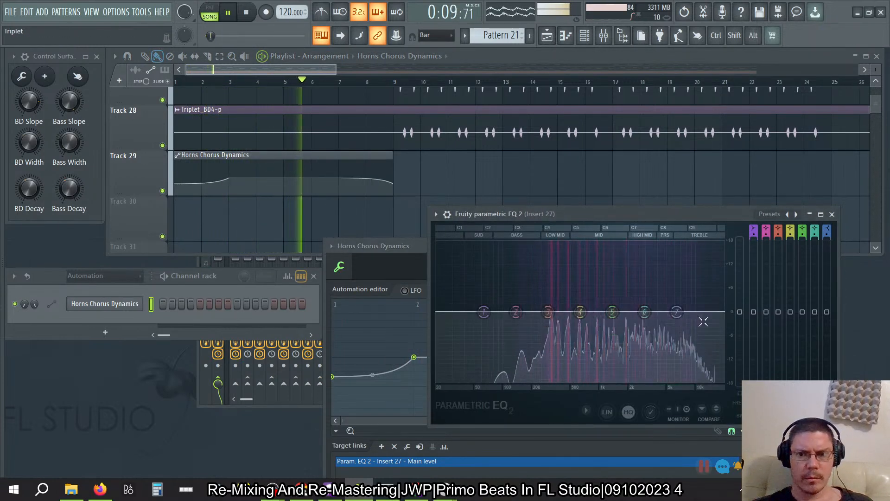
click(247, 12)
click(228, 13)
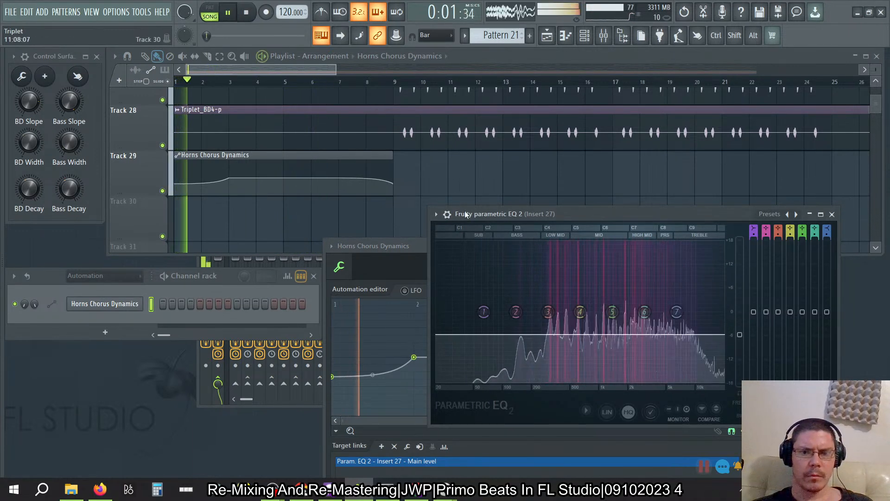
click(418, 245)
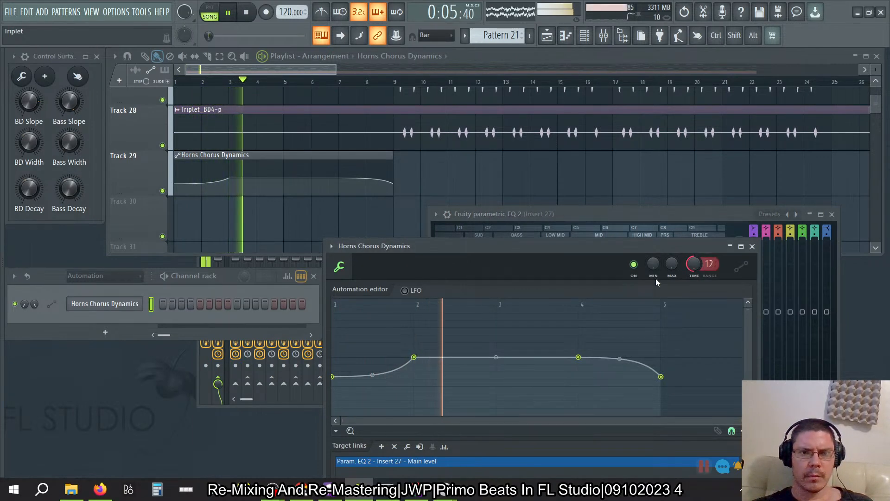
click(752, 246)
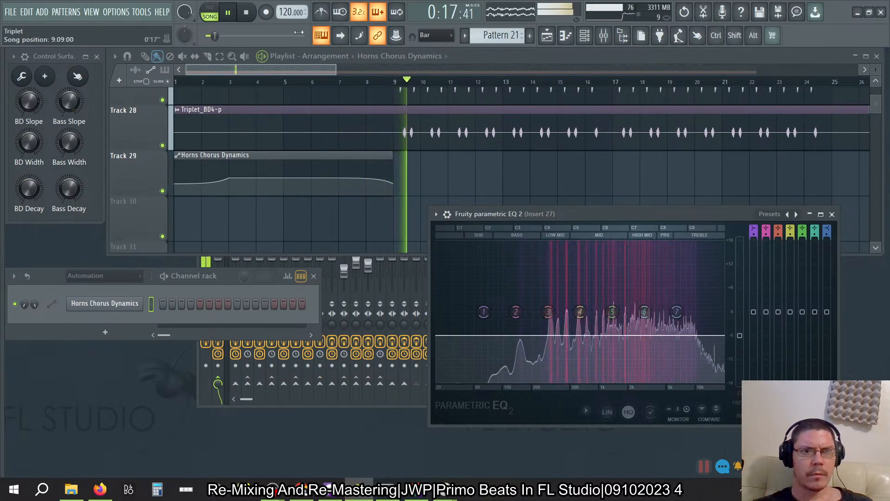
key(space)
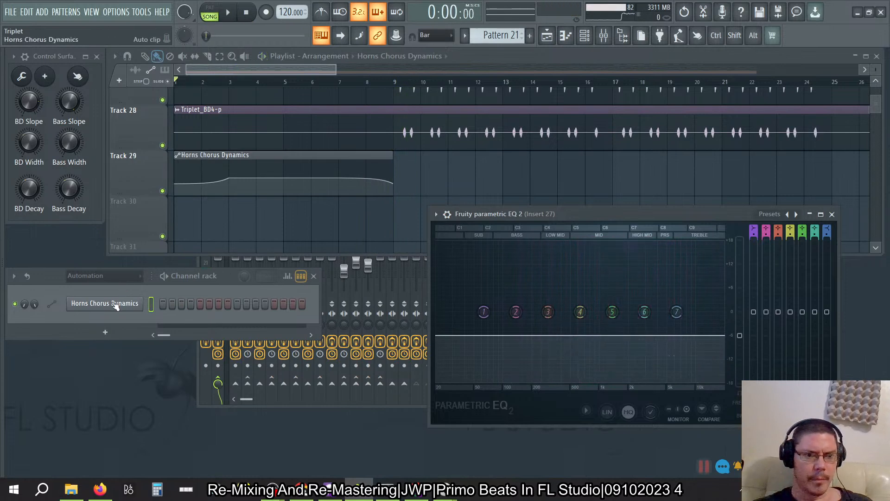
Clone the Horns Chorus Dynamics automation channel, open the clone's editor and save the project.
right_click(123, 302)
click(188, 402)
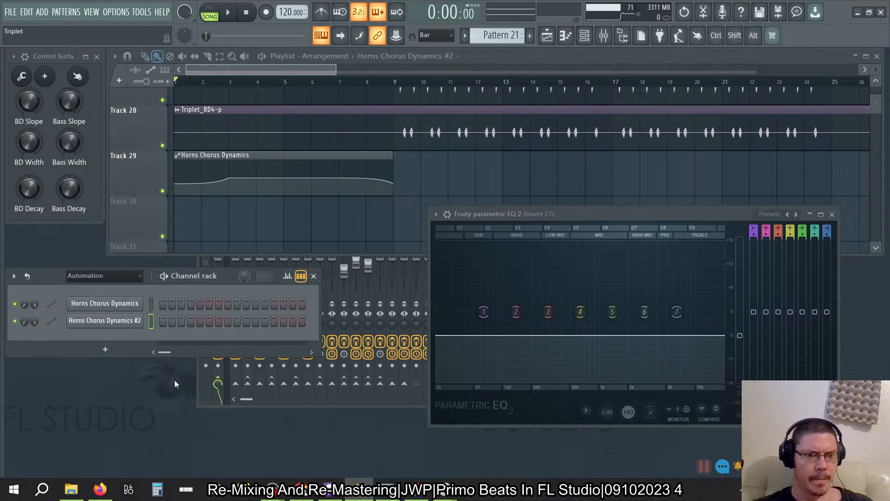
click(120, 321)
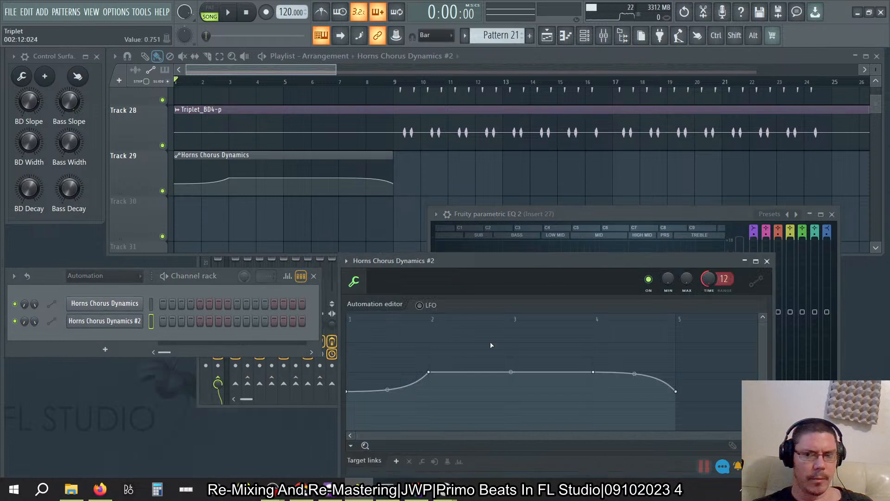
click(767, 262)
click(139, 321)
key(ctrl+s)
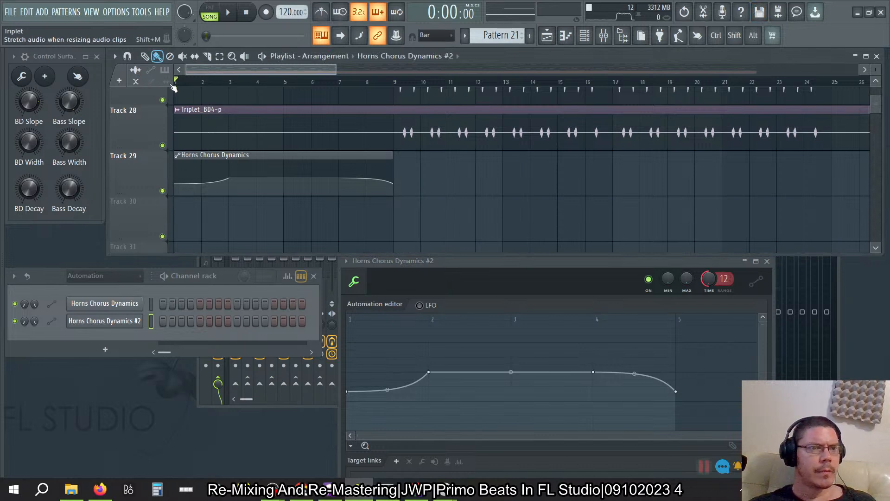
Try resizing the Horns Chorus Dynamics clip from its end and set the playlist's clip focus to automation clips.
mouse_move(393, 160)
mouse_down()
mouse_move(441, 161)
mouse_move(391, 156)
mouse_up()
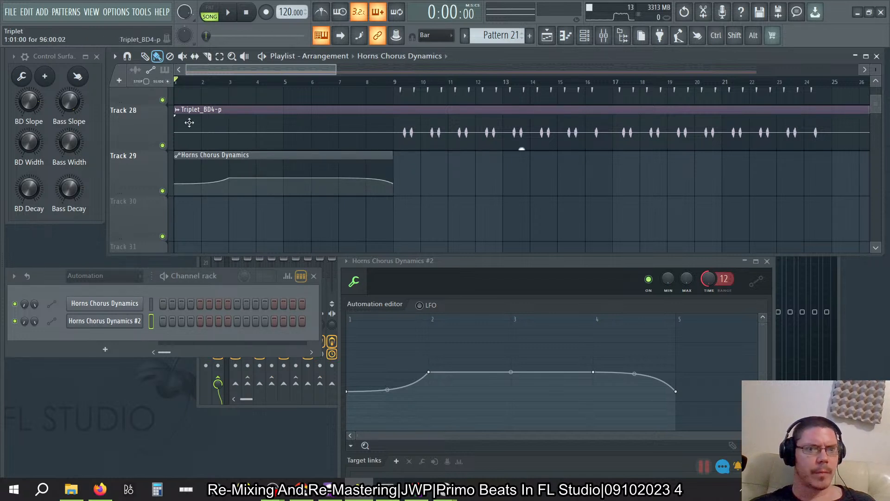
click(165, 72)
click(150, 71)
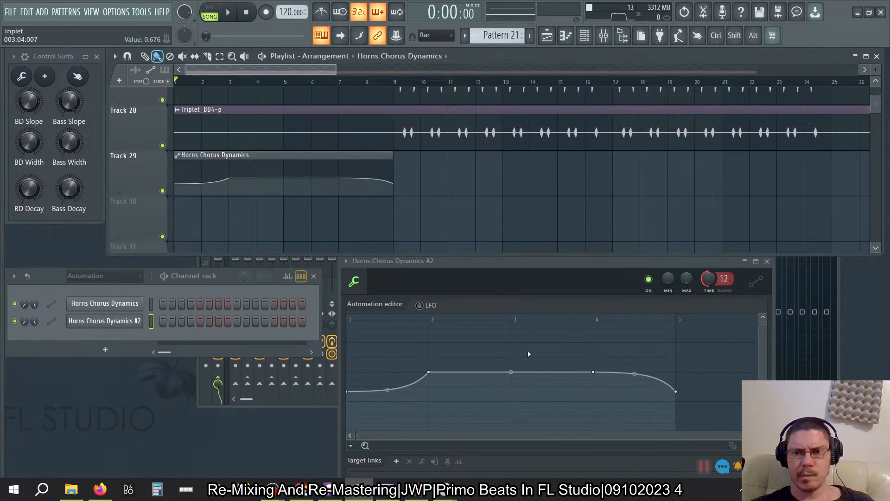
Set the cloned Horns Chorus Dynamics #2 automation's time range to 48 and reset its time stretch.
drag(724, 278, 724, 264)
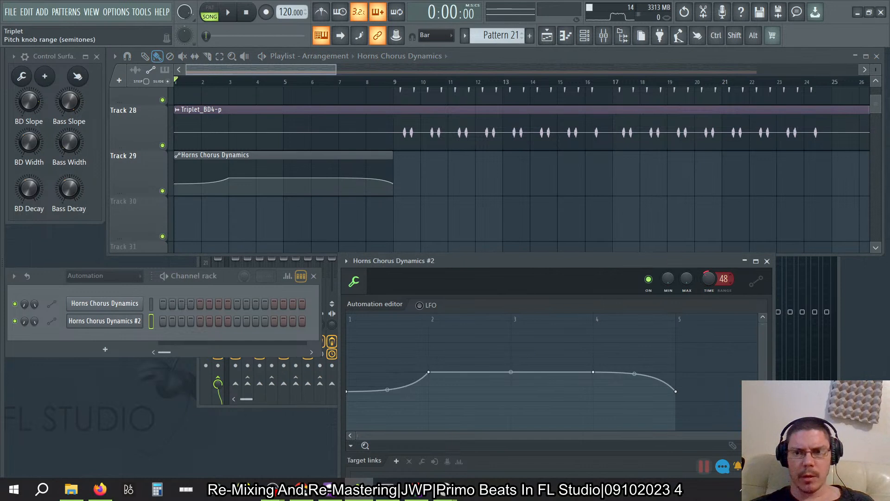
drag(713, 283, 712, 325)
right_click(713, 282)
click(726, 286)
Set the original Horns Chorus Dynamics automation's time range to 12, with its time stretch fully lowered.
click(134, 304)
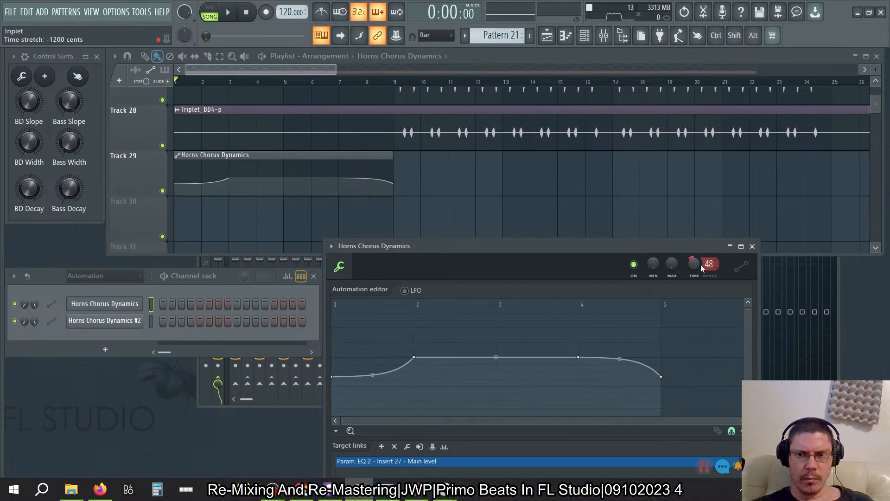
drag(696, 264, 696, 304)
mouse_move(701, 268)
mouse_down()
mouse_move(700, 241)
mouse_move(710, 282)
mouse_move(699, 269)
mouse_up()
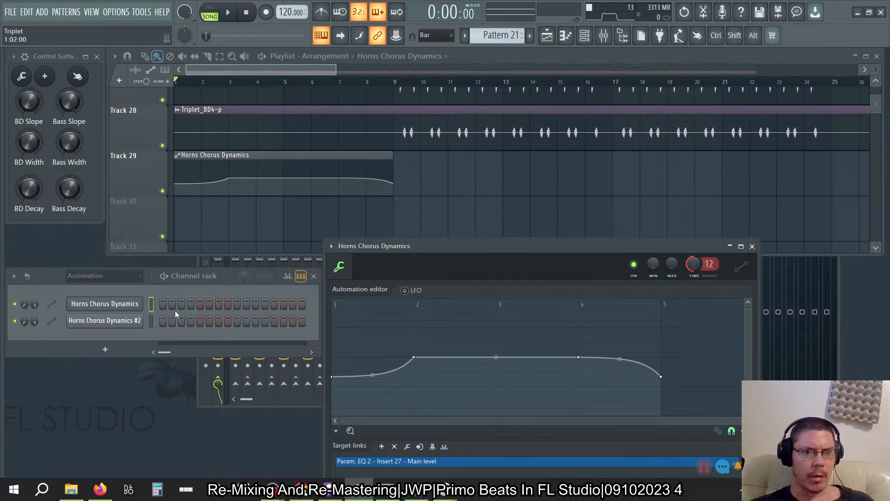
Place the Horns Chorus Dynamics #2 clip in the playlist on Track 30, starting at bar 9.
click(110, 323)
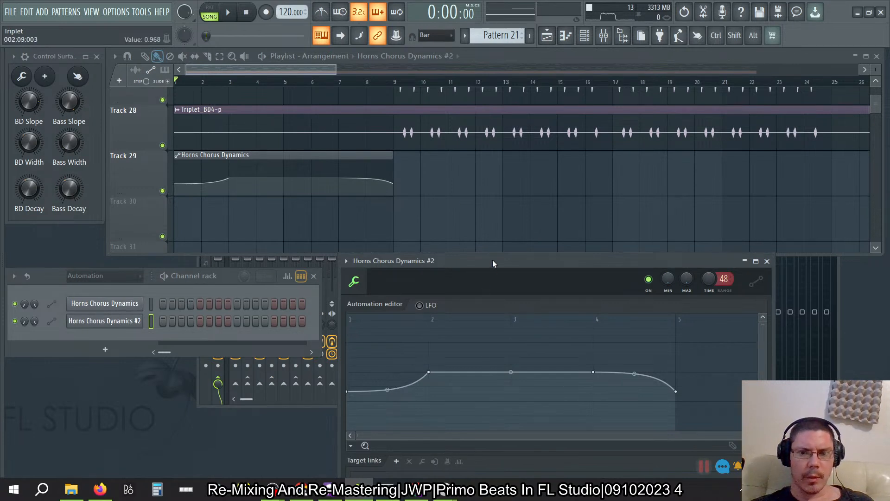
click(420, 191)
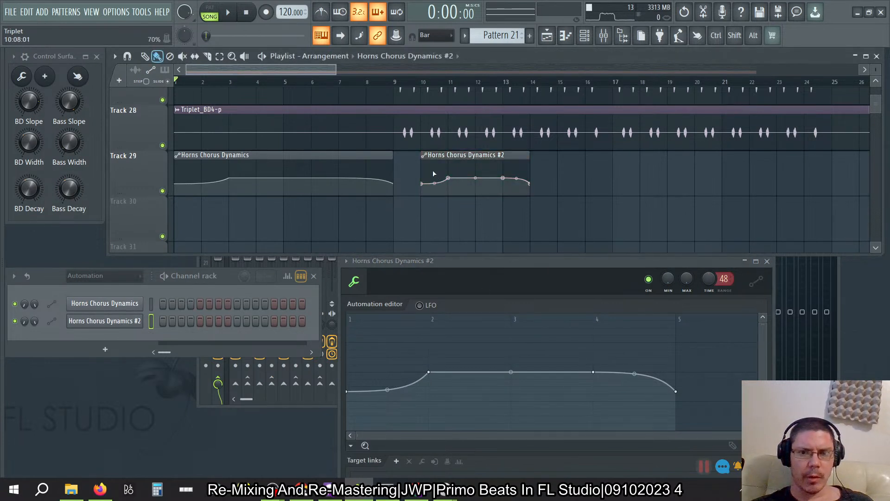
drag(434, 173, 407, 219)
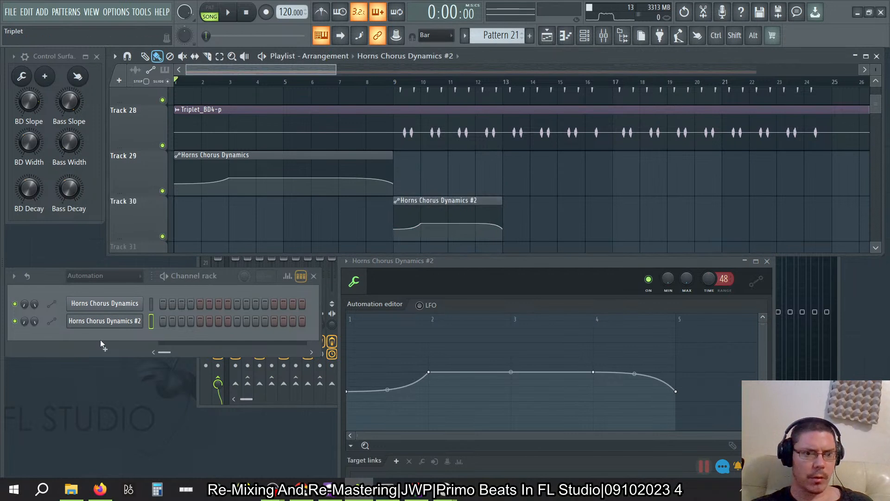
Rename the cloned automation channel as Horns Verse Dynamics.
right_click(101, 325)
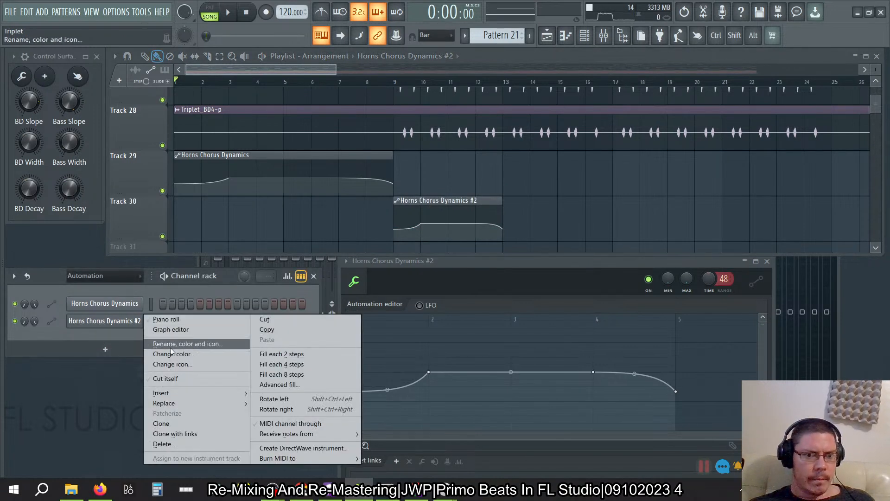
click(171, 346)
text(0)
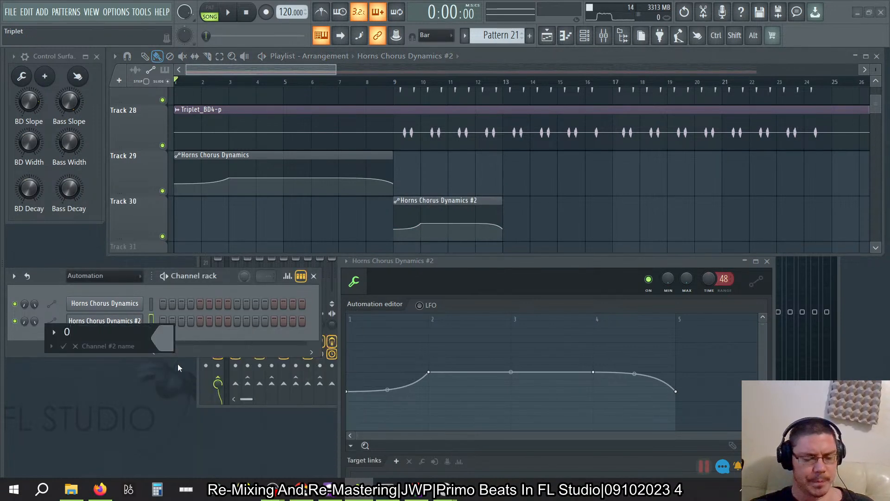
key(ctrl+z)
key(Right)
key(ctrl+shift+Left)
key(BackSpace)
key(BackSpace)
key(ctrl+Left)
key(ctrl+shift+Left)
key(BackSpace)
text(Verse)
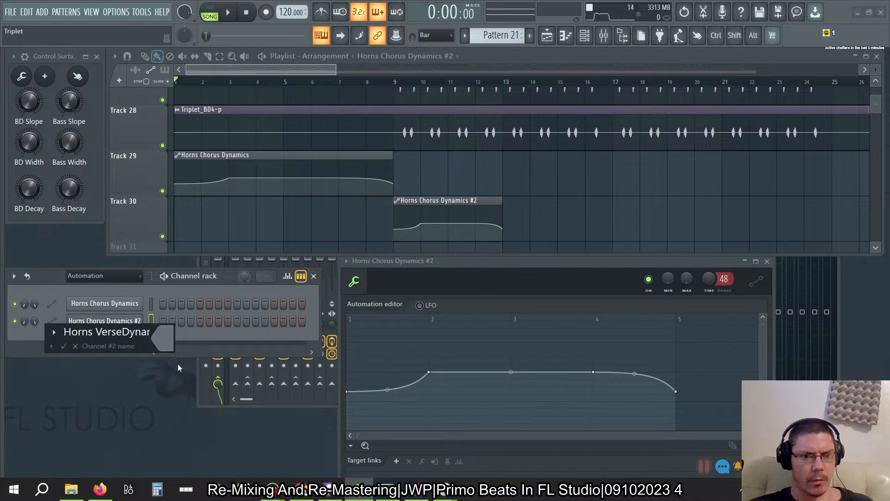
key(Return)
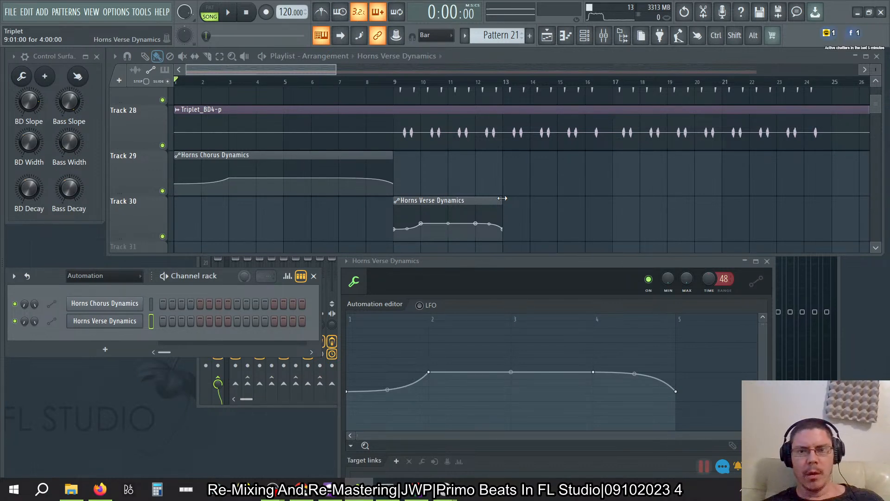
Analyze the audio file Triplet_Tenor-p.wav into the Horns Verse Dynamics envelope.
drag(526, 262, 599, 134)
click(424, 316)
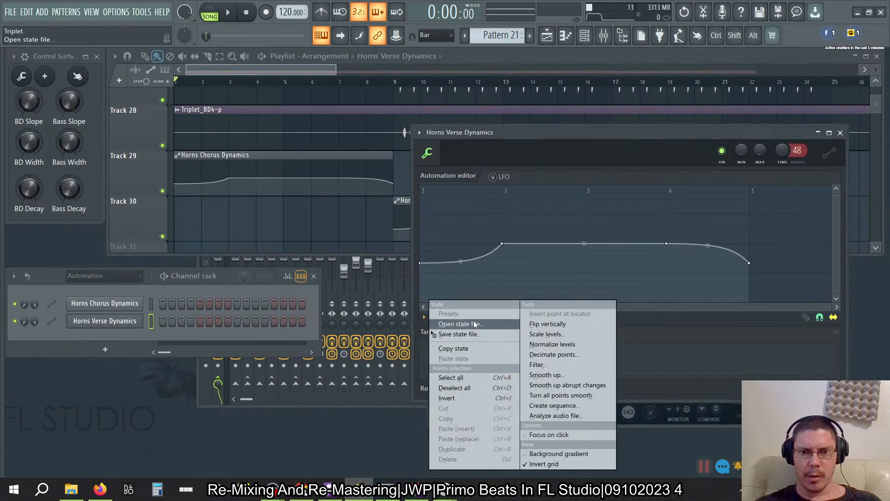
click(557, 415)
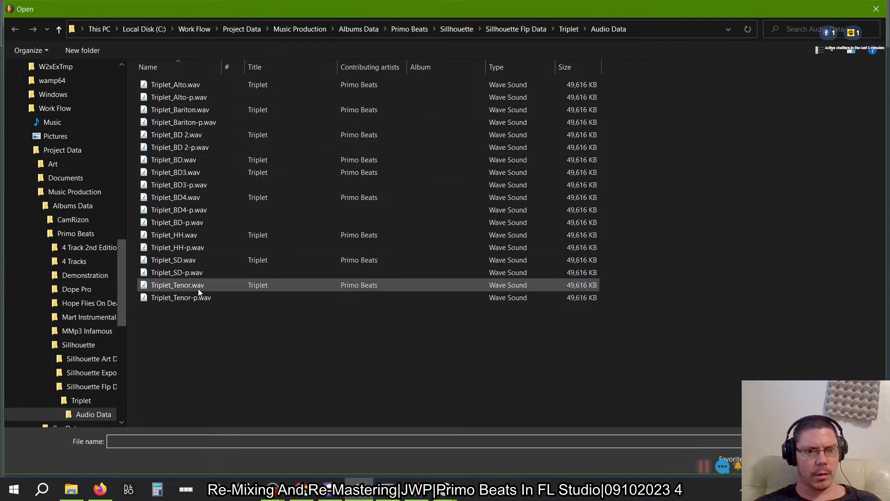
click(223, 297)
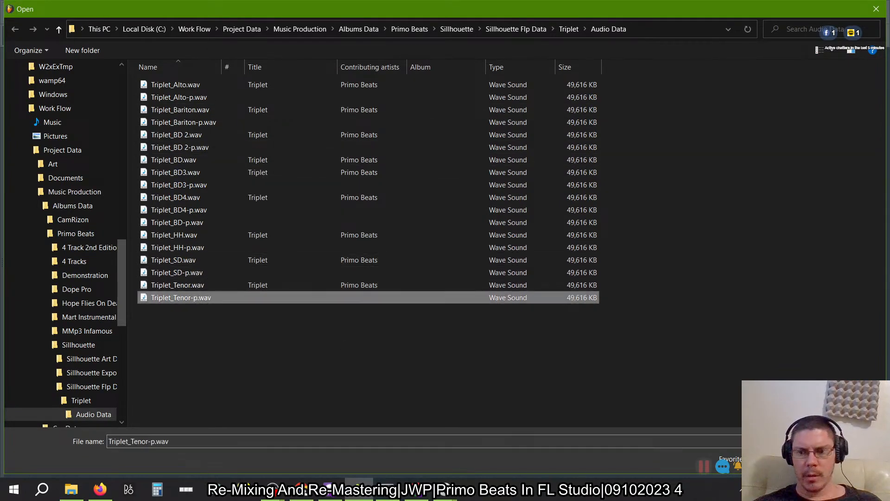
click(793, 459)
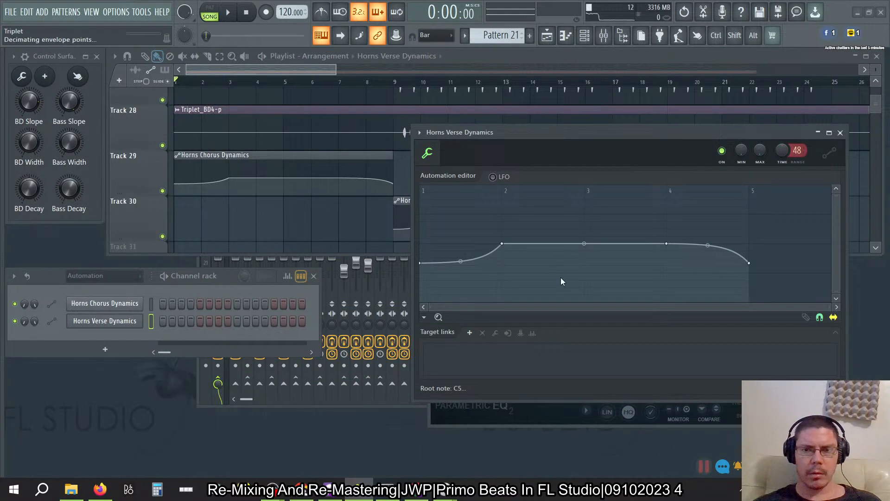
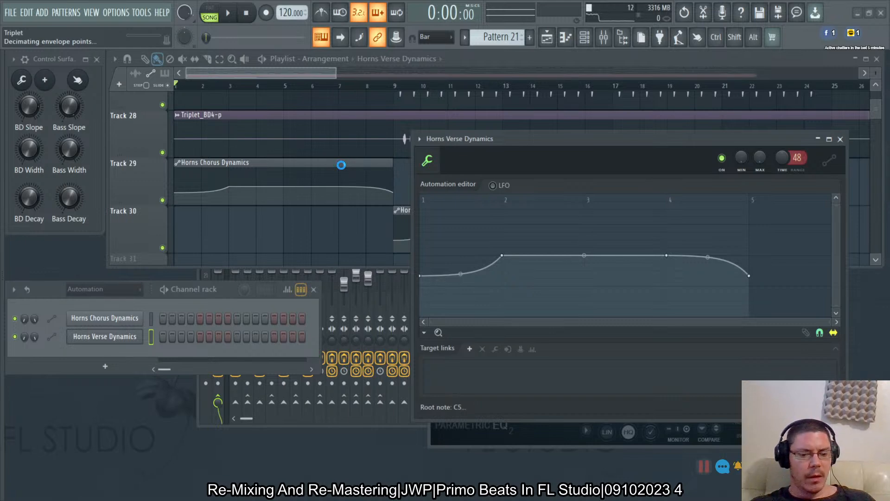
Switch to Firefox and read the FL Studio manual's Automation Clips page, including changing clip length, channel settings and the options menu tools.
key(alt+Tab)
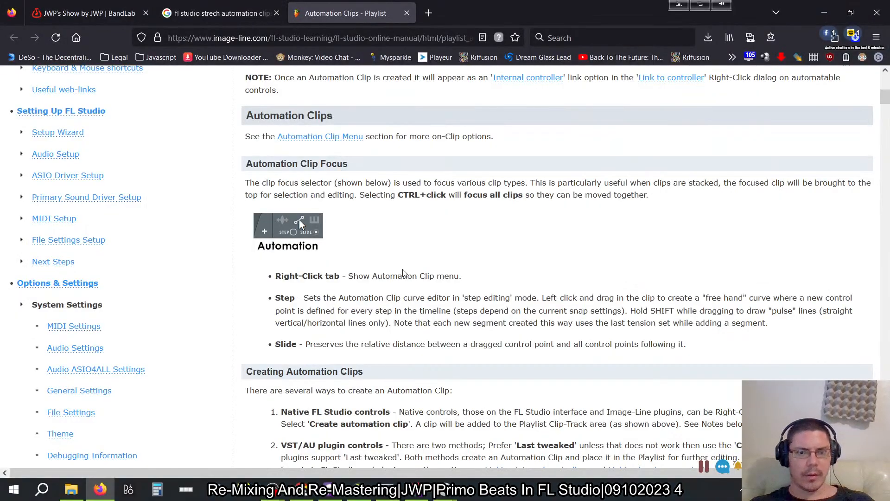
scroll(402, 272, down, 6)
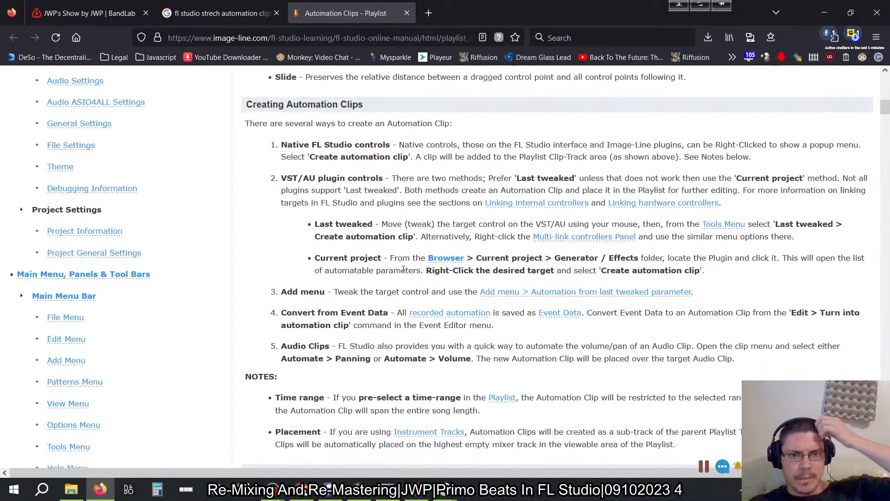
scroll(403, 270, down, 4)
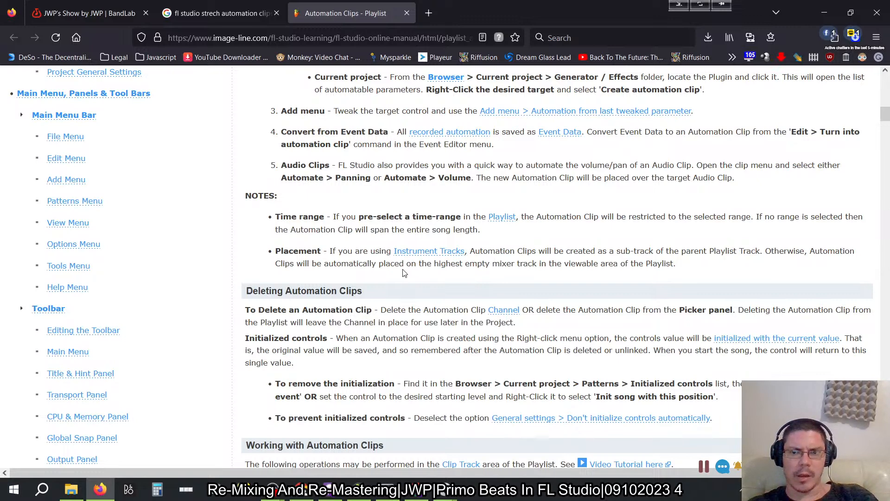
scroll(403, 273, down, 1)
scroll(403, 274, down, 5)
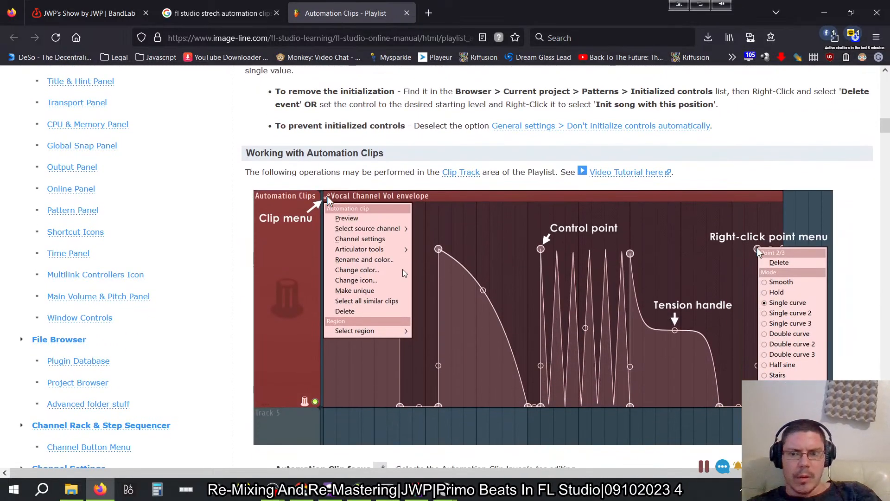
scroll(402, 269, down, 6)
scroll(402, 269, up, 4)
scroll(403, 269, down, 3)
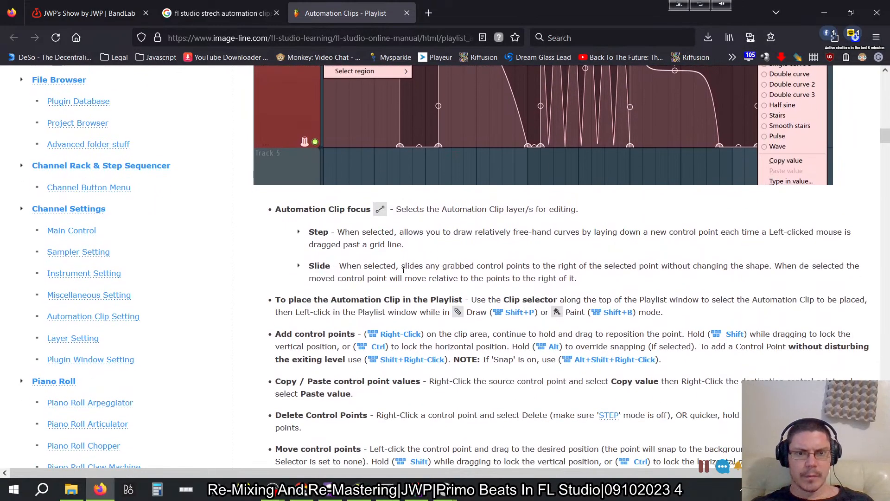
scroll(403, 269, down, 2)
scroll(403, 269, down, 4)
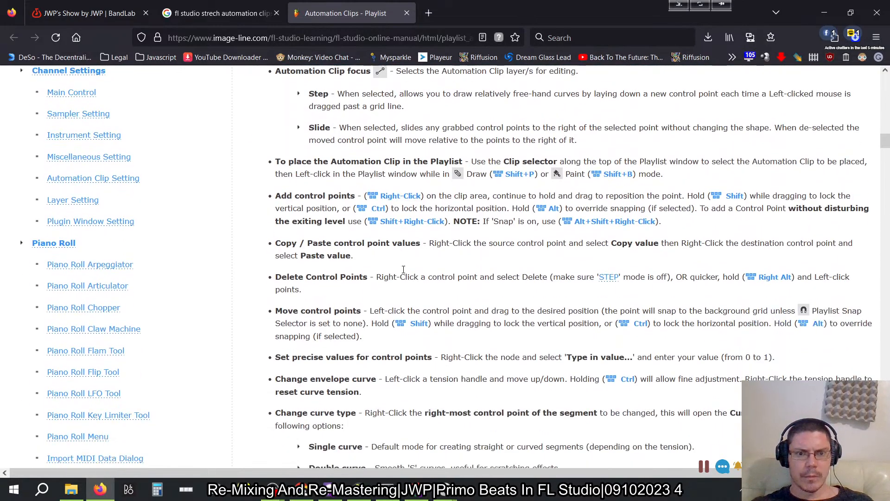
scroll(403, 269, down, 9)
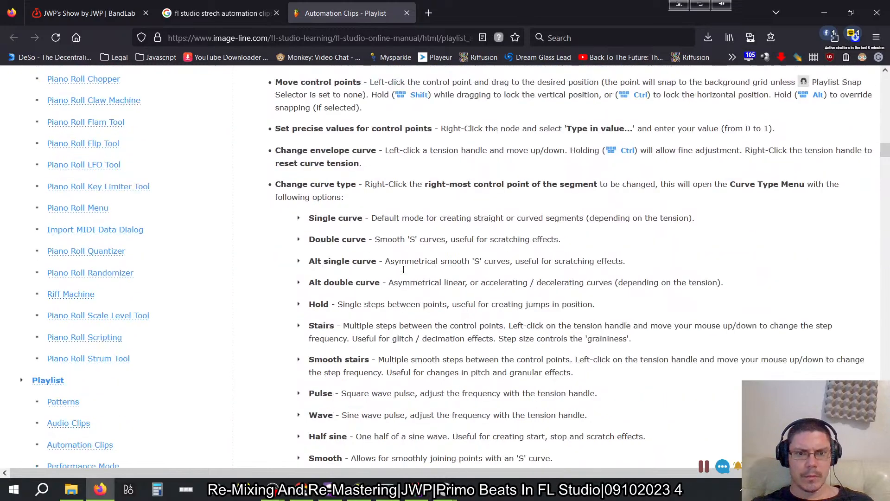
scroll(403, 274, down, 1)
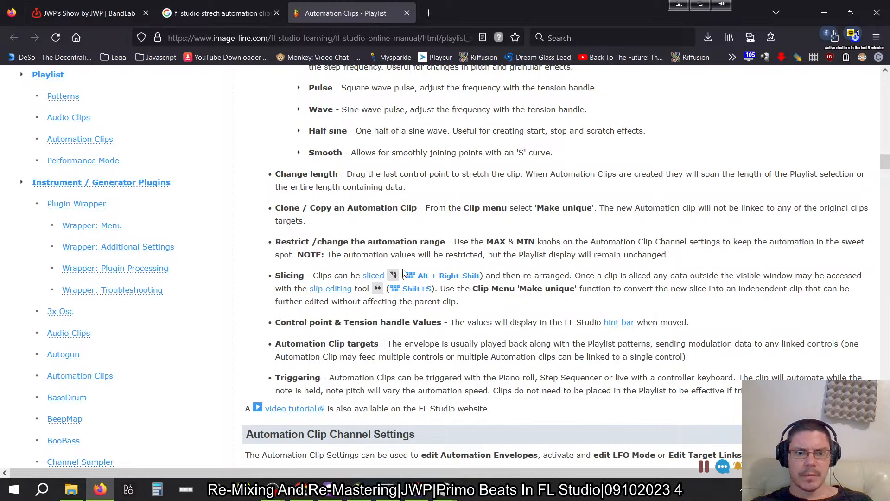
scroll(403, 274, down, 7)
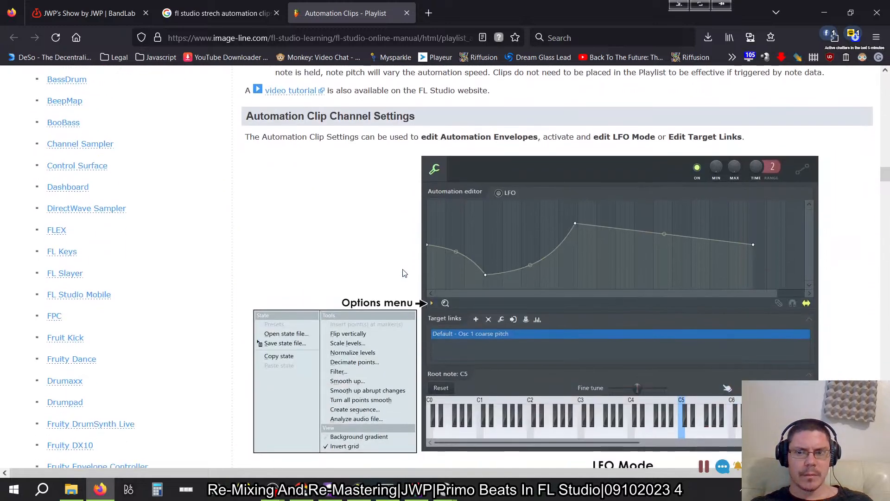
scroll(403, 273, down, 10)
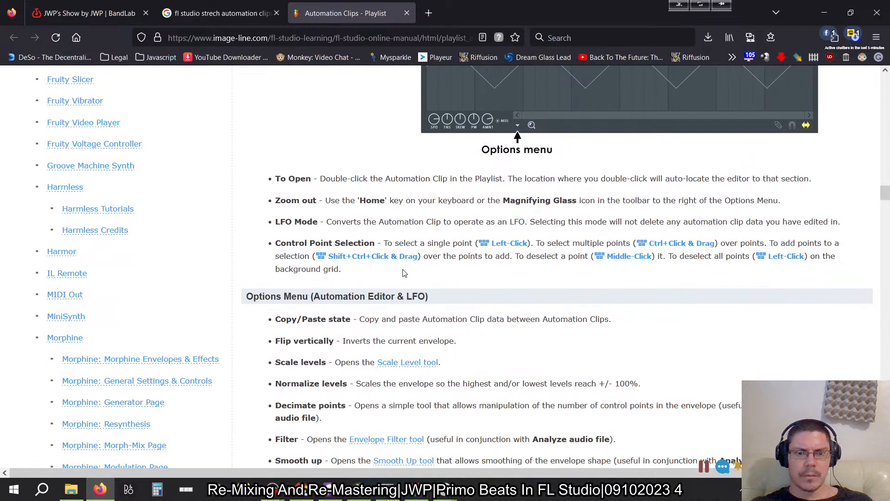
scroll(402, 274, down, 4)
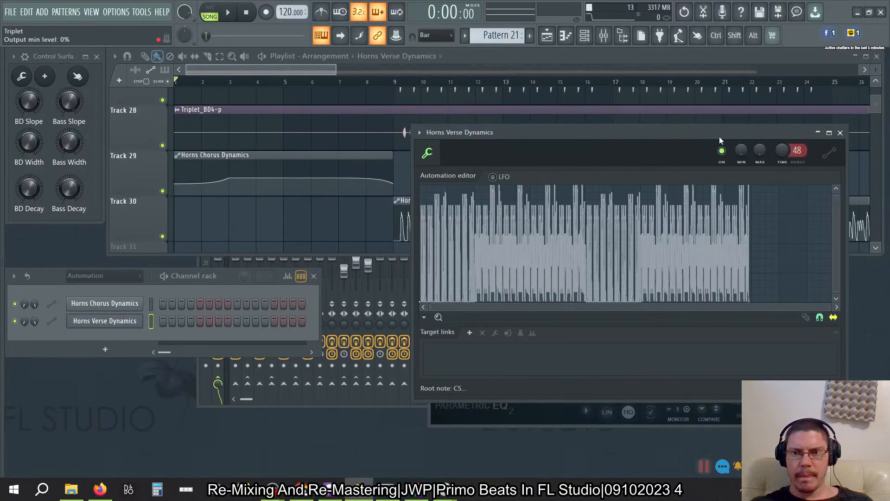
Scale the Horns Verse Dynamics envelope levels with a reduced multiply and a slightly raised offset, and accept the scaling.
click(540, 57)
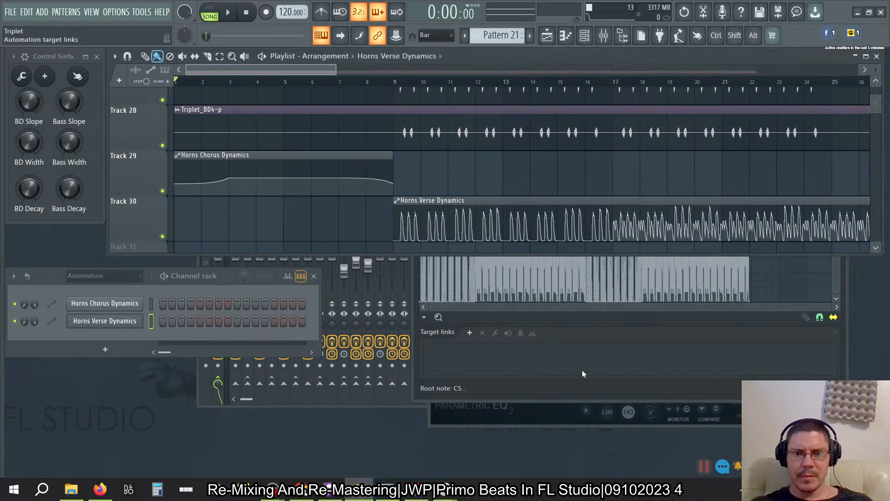
click(580, 319)
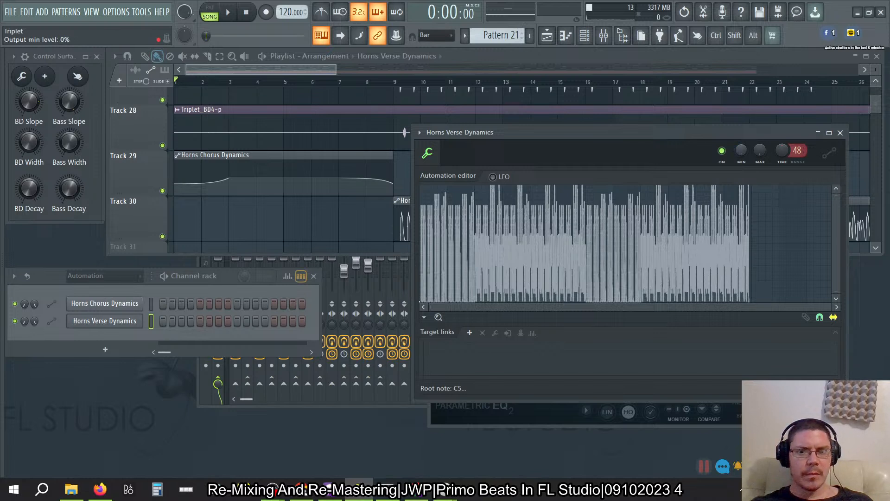
click(426, 316)
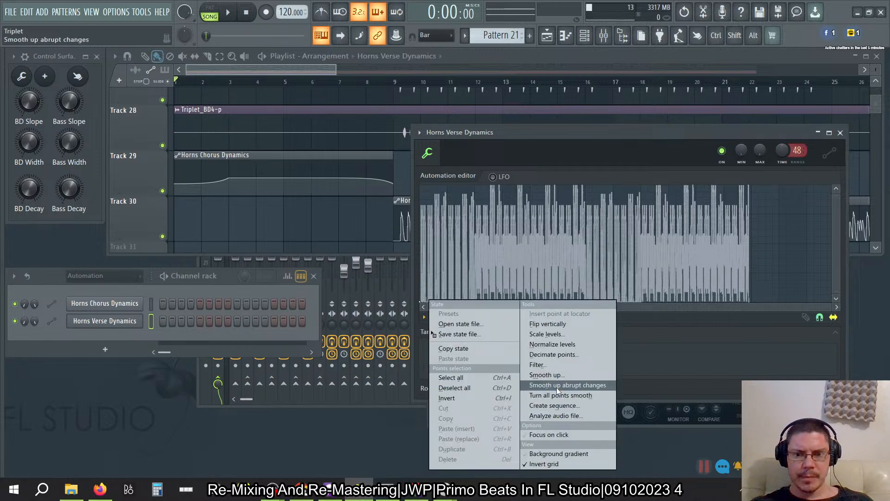
click(548, 333)
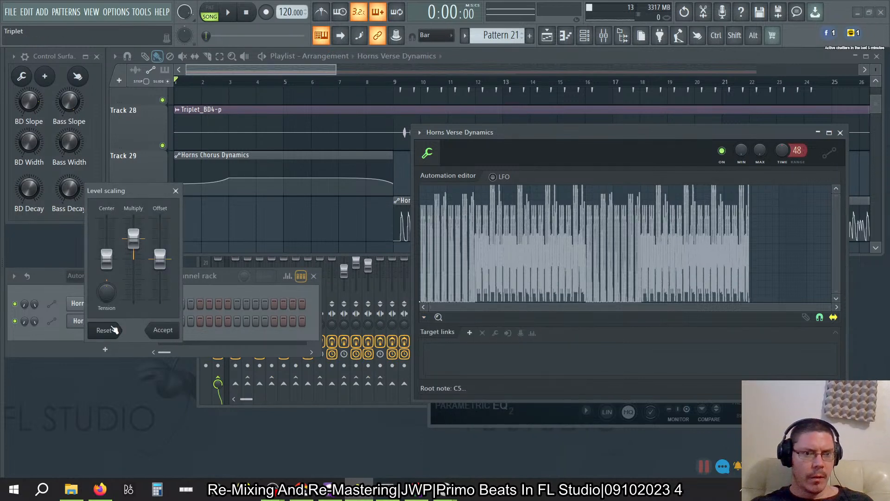
mouse_move(160, 258)
mouse_down()
mouse_move(157, 244)
mouse_move(133, 242)
mouse_move(133, 257)
mouse_move(133, 250)
mouse_move(160, 246)
mouse_move(133, 246)
mouse_move(134, 254)
mouse_move(160, 245)
mouse_up()
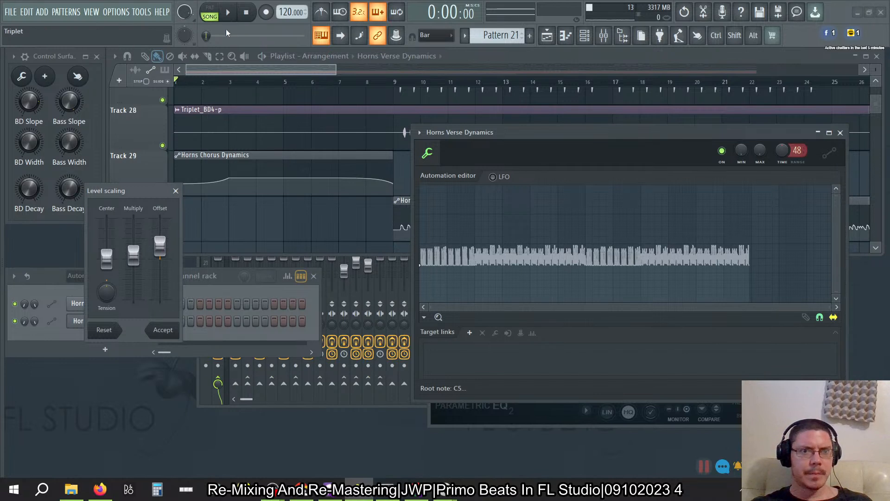
click(163, 330)
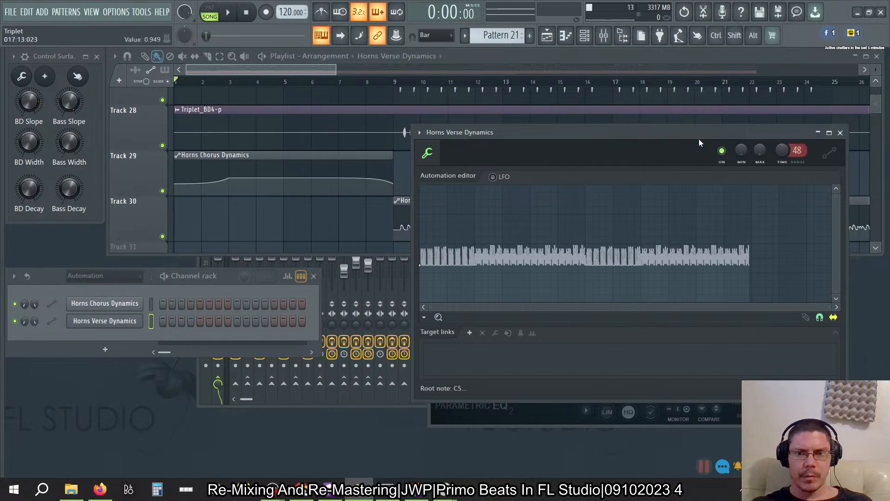
Close the Horns Verse Dynamics editor and play the song from bar 9 to check the verse automation.
click(840, 133)
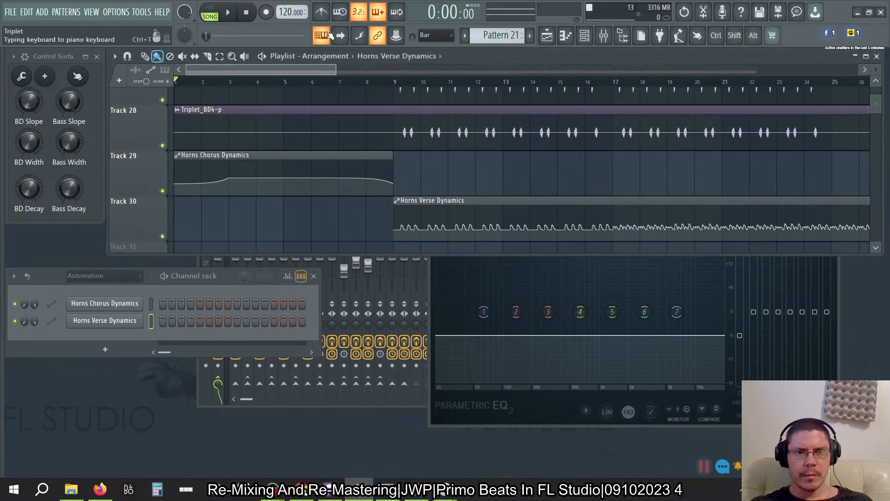
click(227, 13)
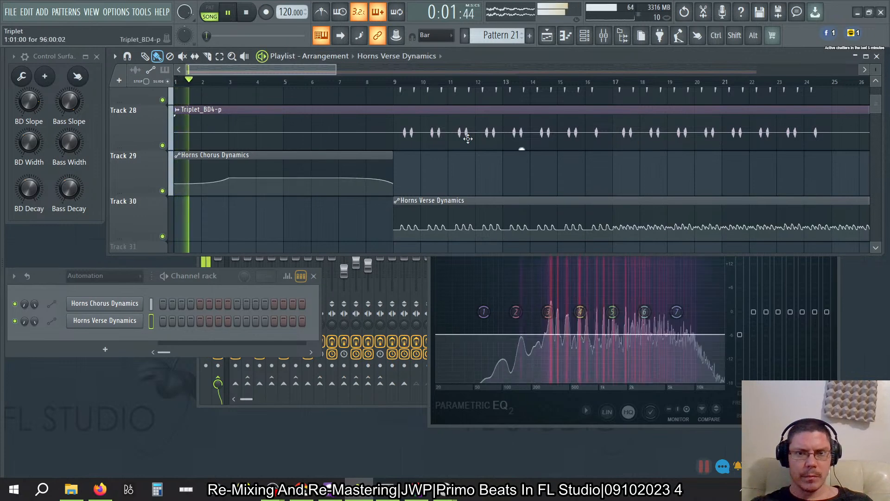
click(394, 86)
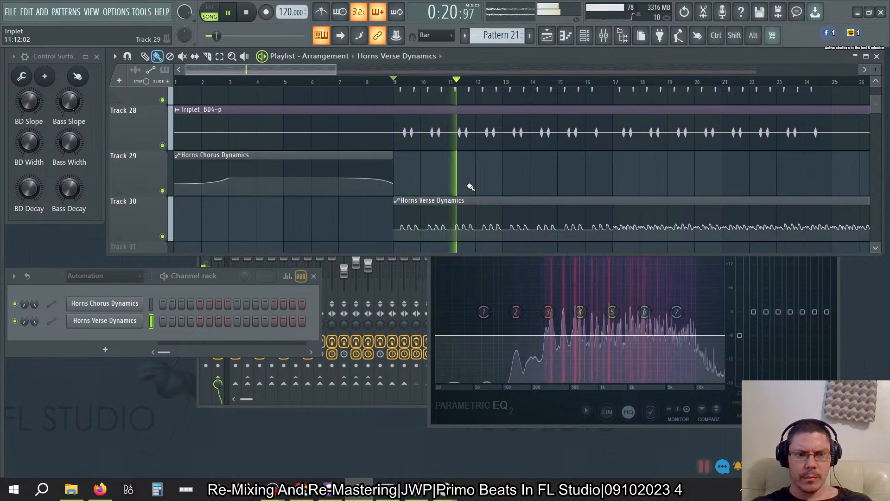
Stop playback and link the Horns Verse Dynamics clip to the main level of Parametric EQ 2 on Insert 27.
right_click(744, 335)
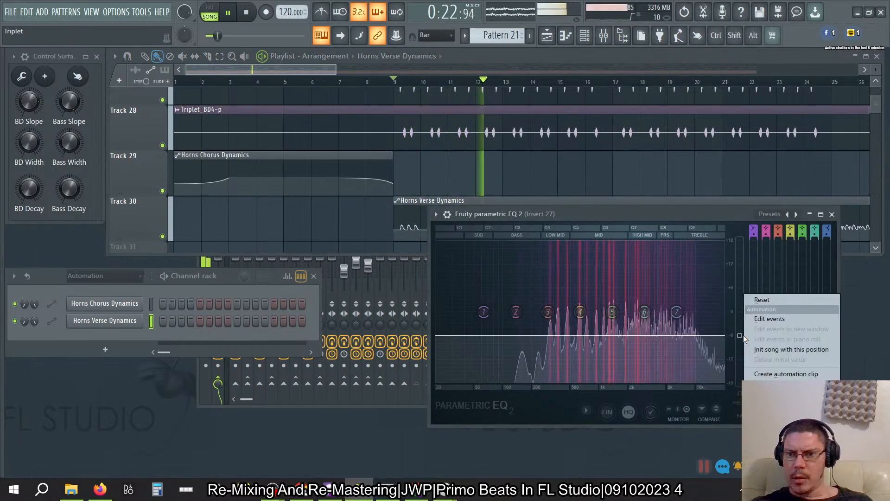
click(123, 331)
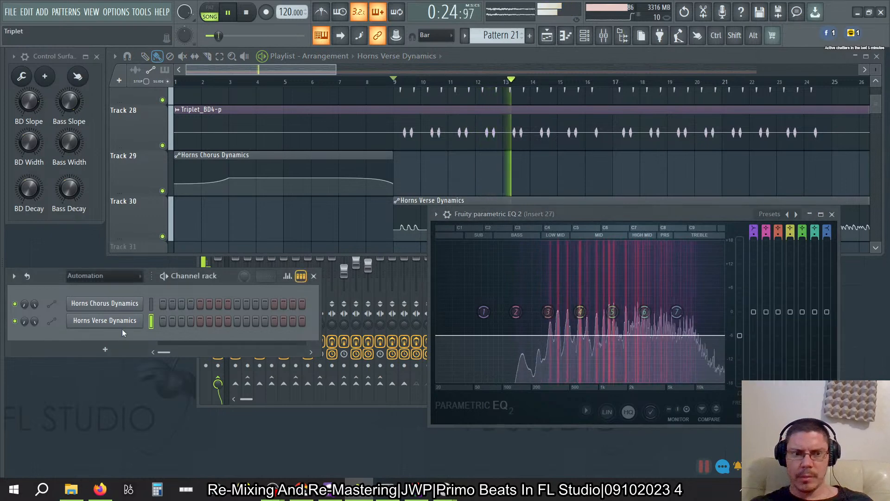
drag(589, 139, 343, 168)
click(744, 341)
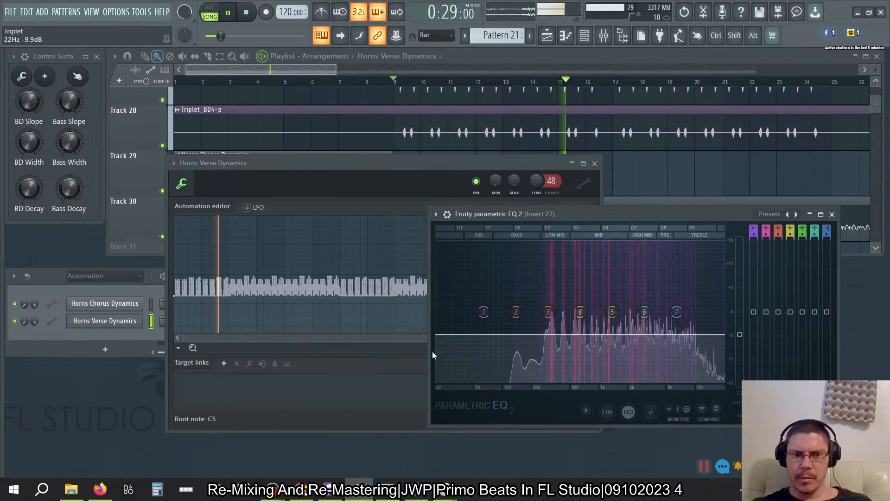
click(223, 363)
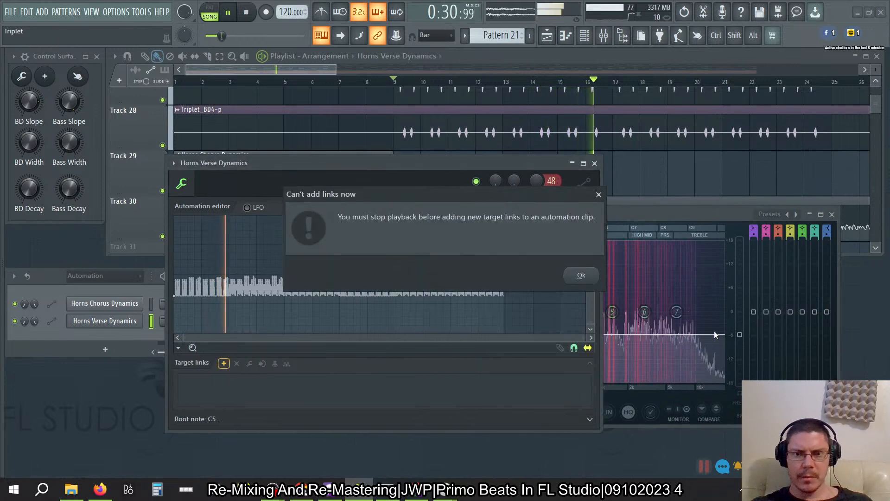
click(581, 275)
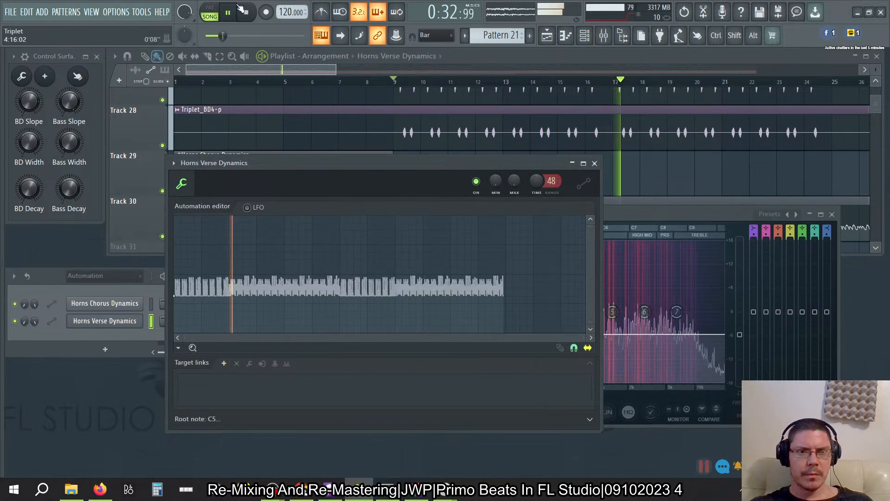
key(space)
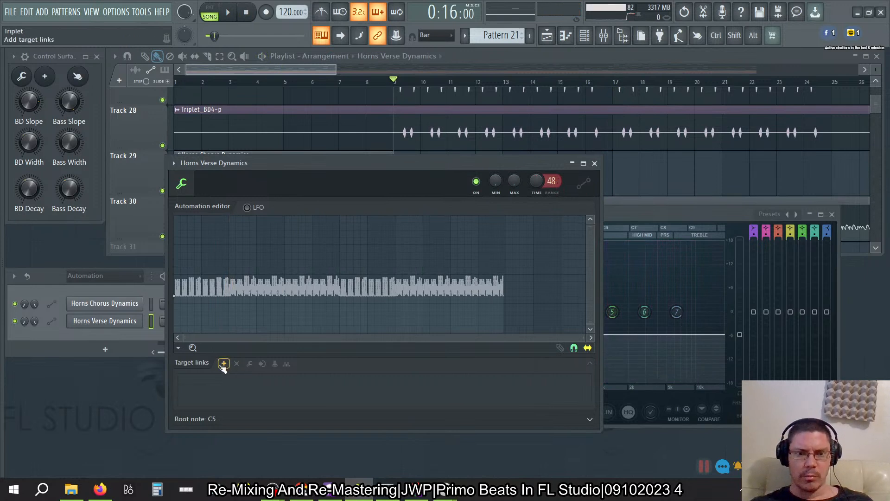
drag(739, 334, 739, 332)
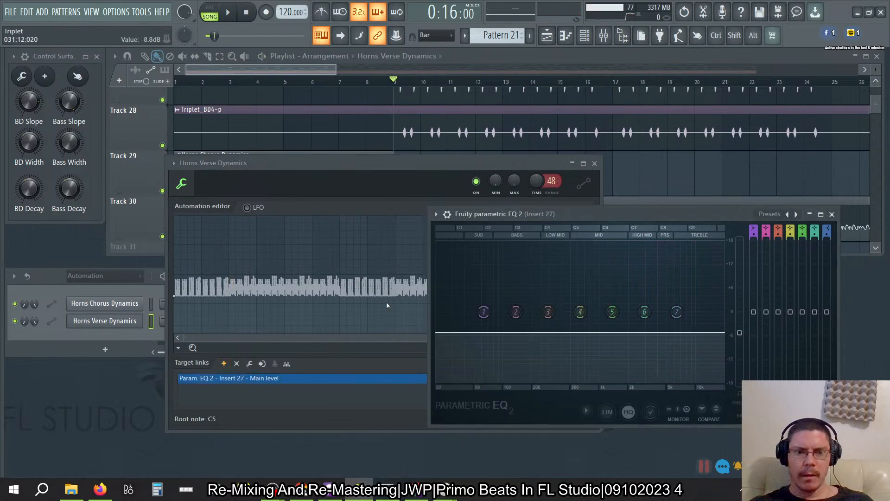
Check the Horns Chorus Dynamics target link and the EQ main level's remote control settings, including its internal controller list and links.
click(102, 303)
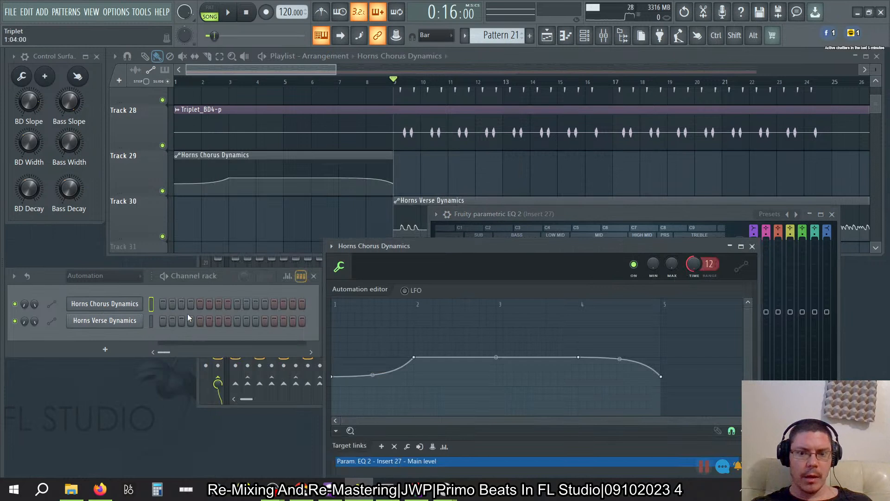
click(753, 247)
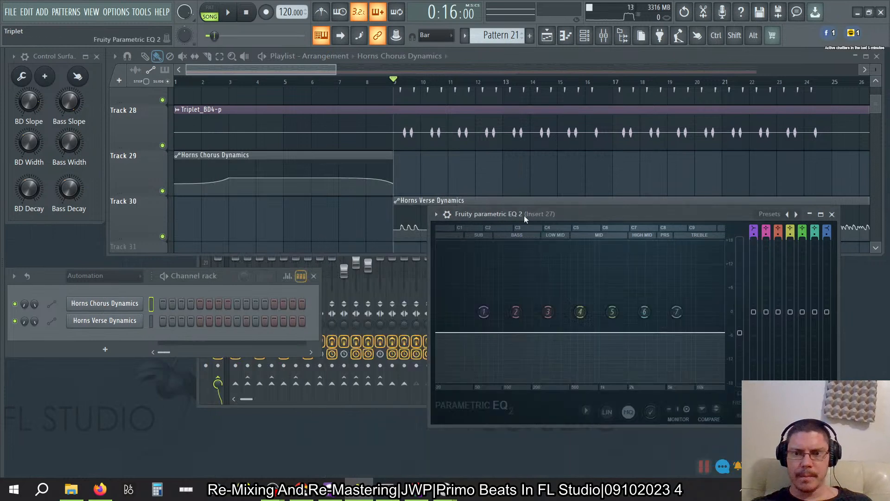
right_click(745, 334)
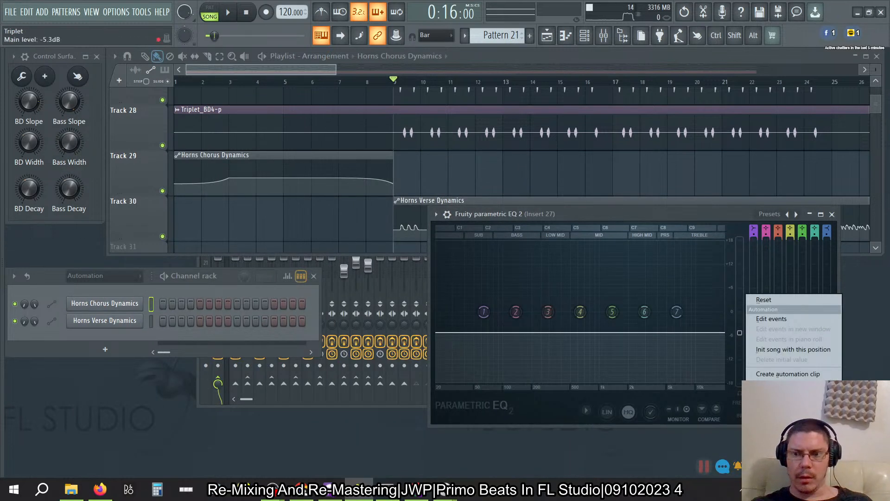
click(788, 384)
click(482, 239)
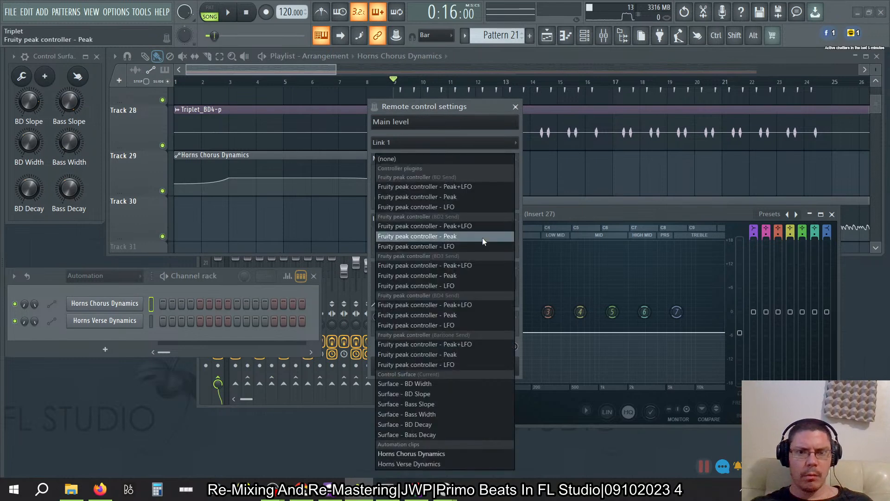
click(449, 111)
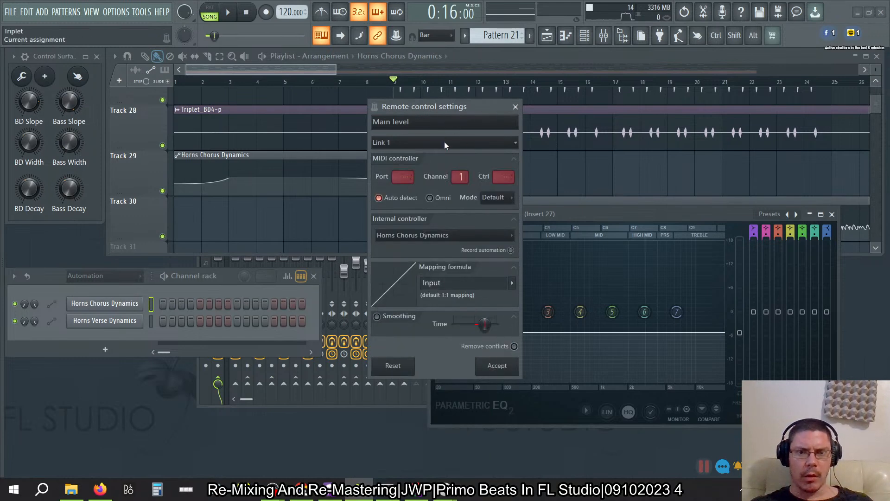
click(444, 144)
click(450, 110)
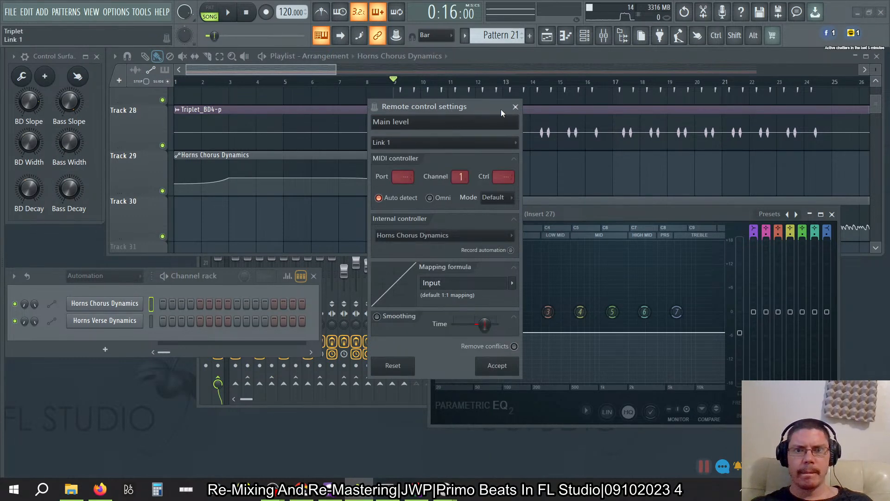
click(515, 107)
Play the song from bar 9 and move the Horns Verse Dynamics clip on Track 30 to start at bar 1.
key(space)
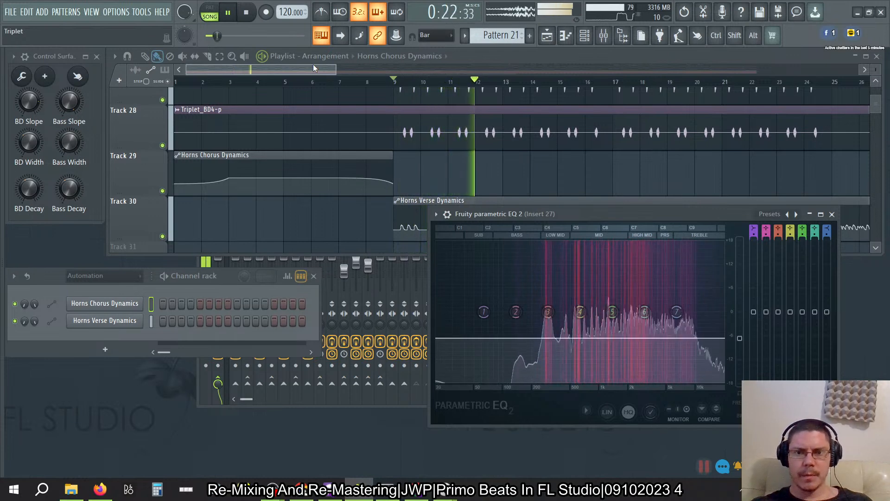
click(661, 200)
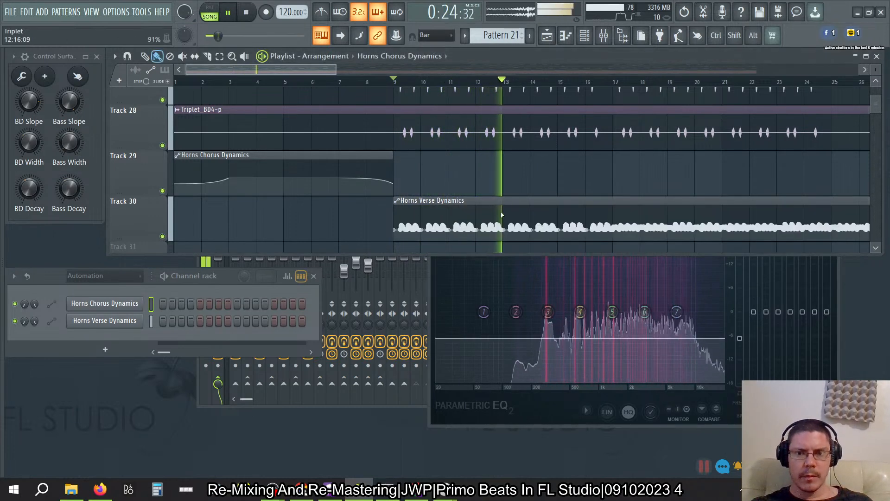
drag(660, 200, 383, 186)
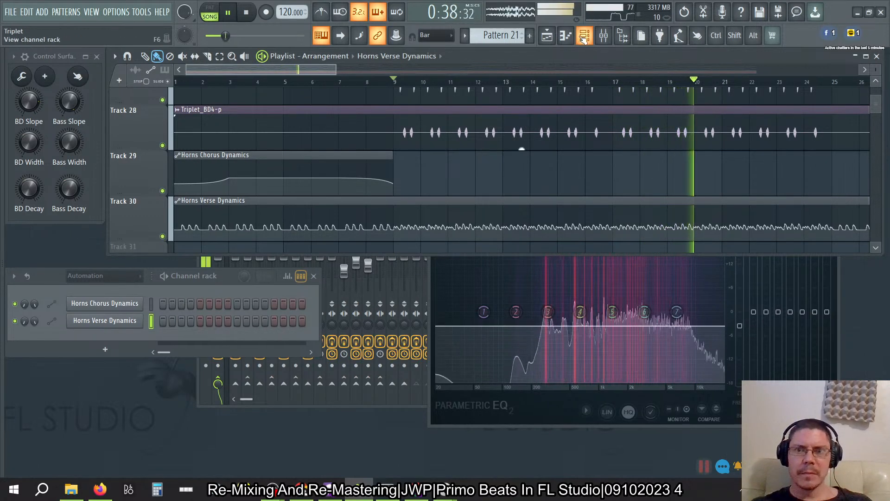
click(566, 37)
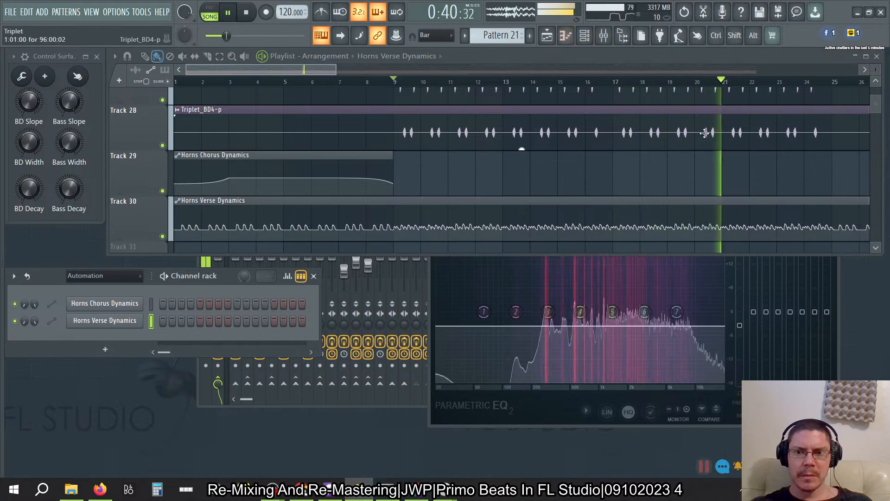
Scale the Horns Verse Dynamics envelope levels with an increased multiply and a slightly lowered offset, and accept the scaling.
click(126, 321)
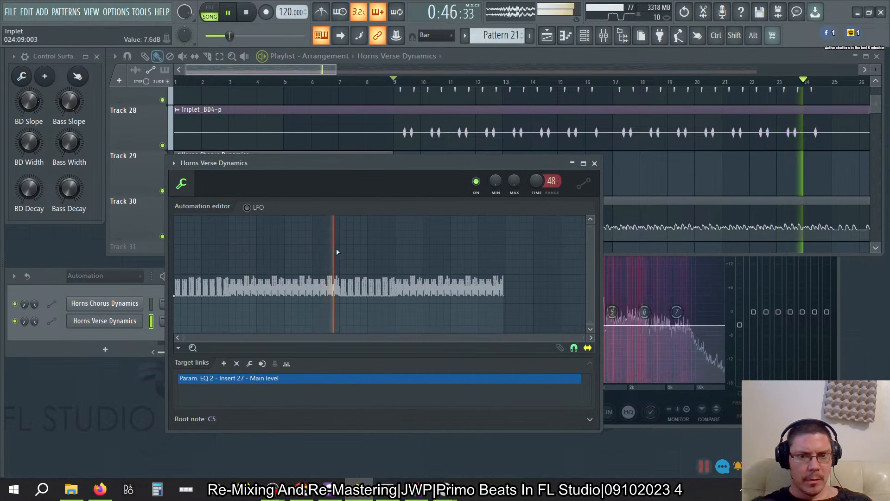
click(178, 348)
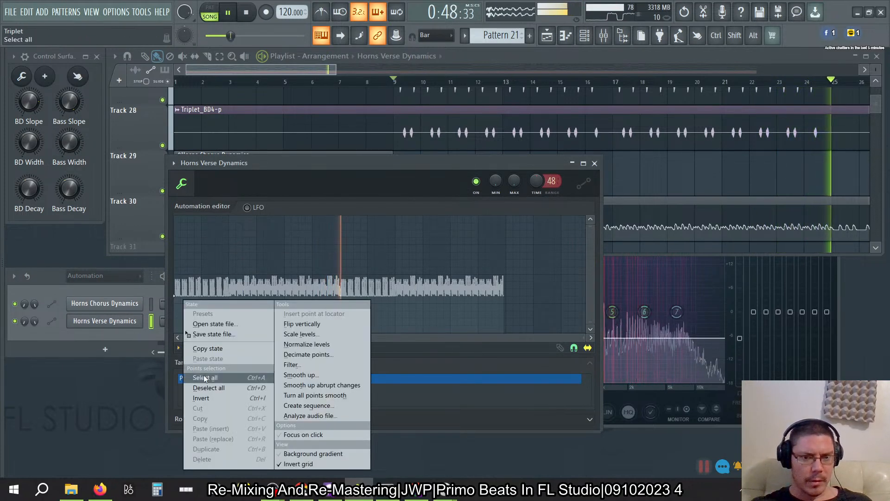
click(313, 333)
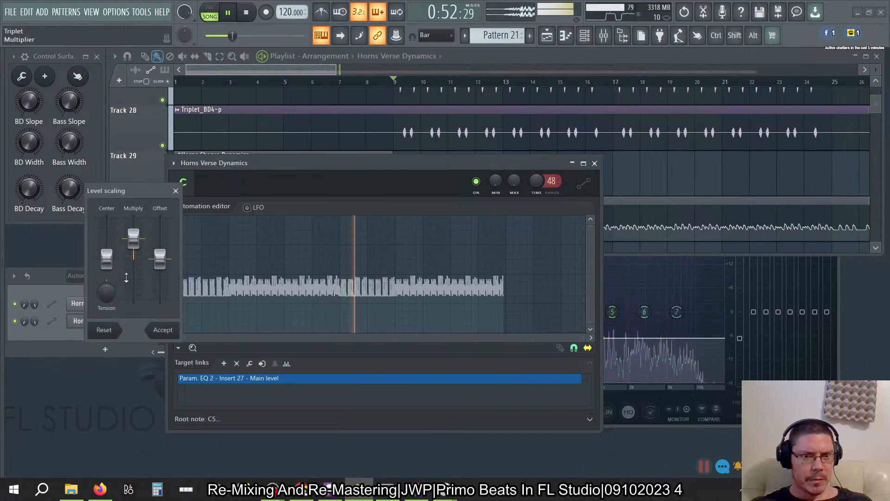
drag(133, 238, 133, 227)
drag(160, 258, 160, 269)
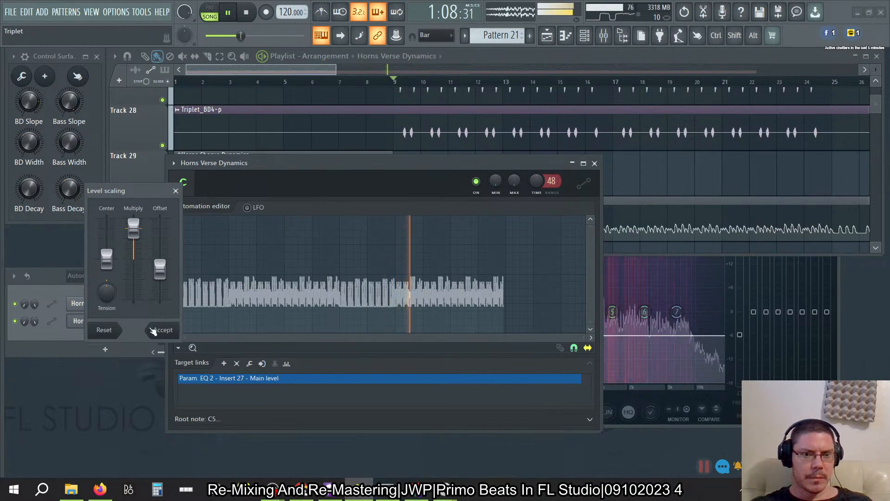
click(158, 328)
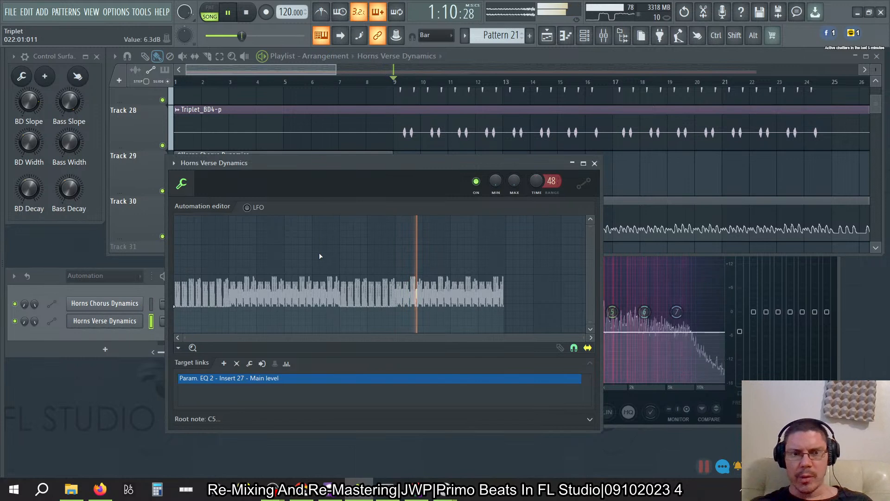
Select the points in the last section of the Horns Verse Dynamics envelope and check its target link's remote control settings.
click(194, 351)
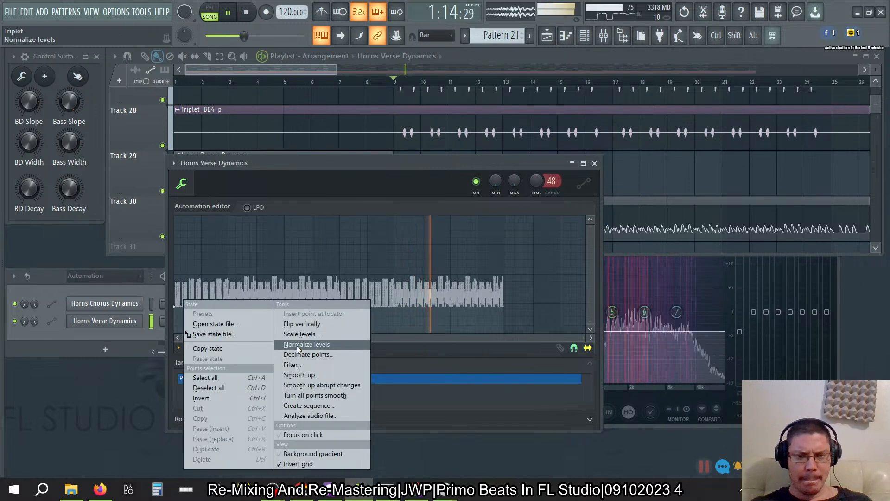
click(354, 160)
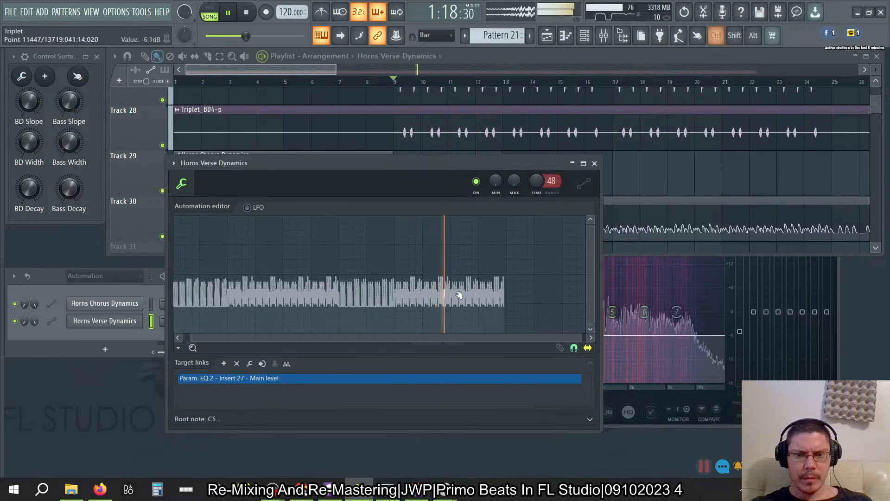
drag(556, 326, 451, 256)
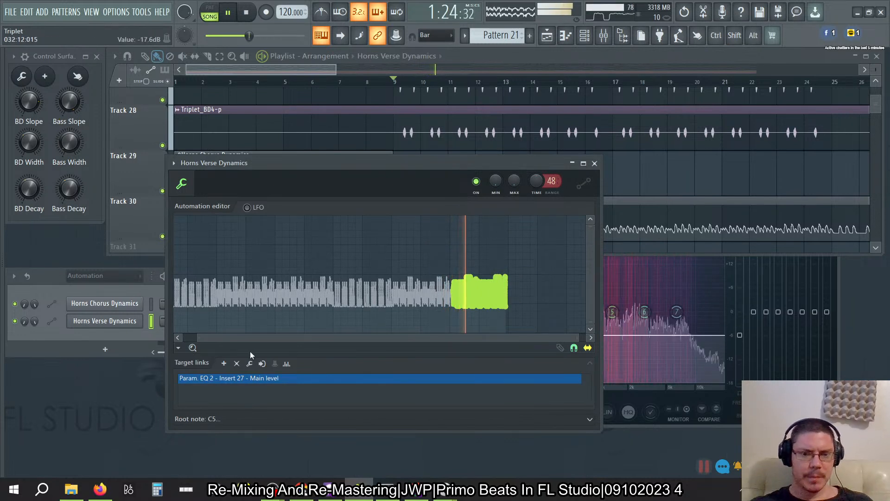
click(249, 363)
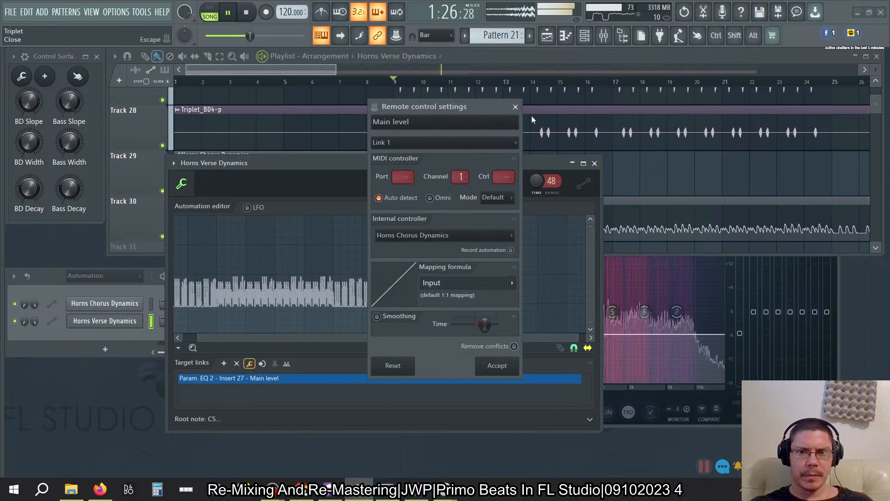
key(Escape)
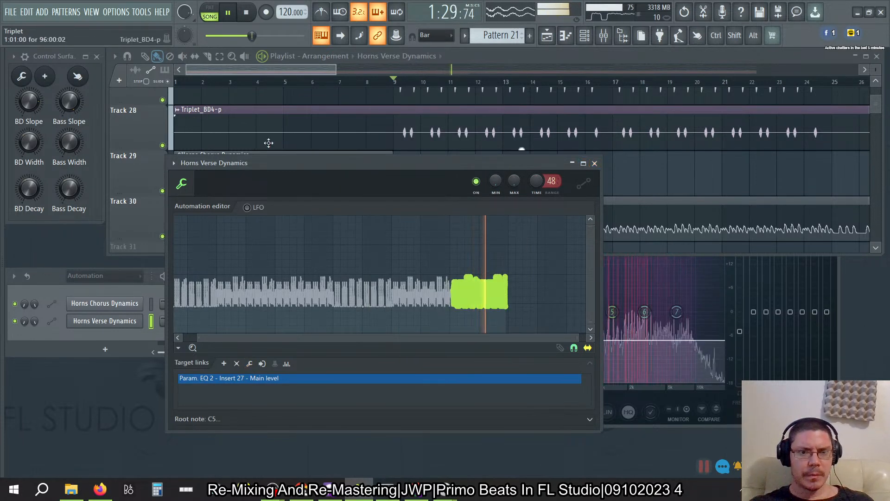
Stop playback and open the envelope editing options for the selected end points.
key(space)
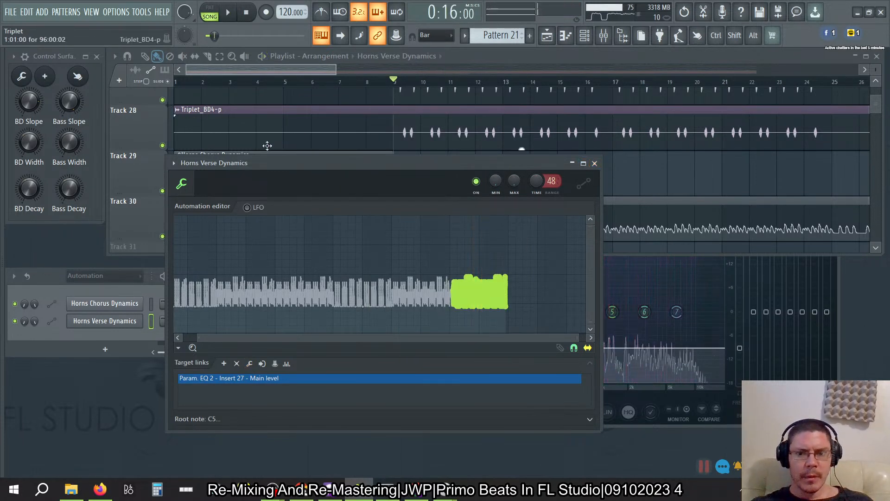
click(178, 348)
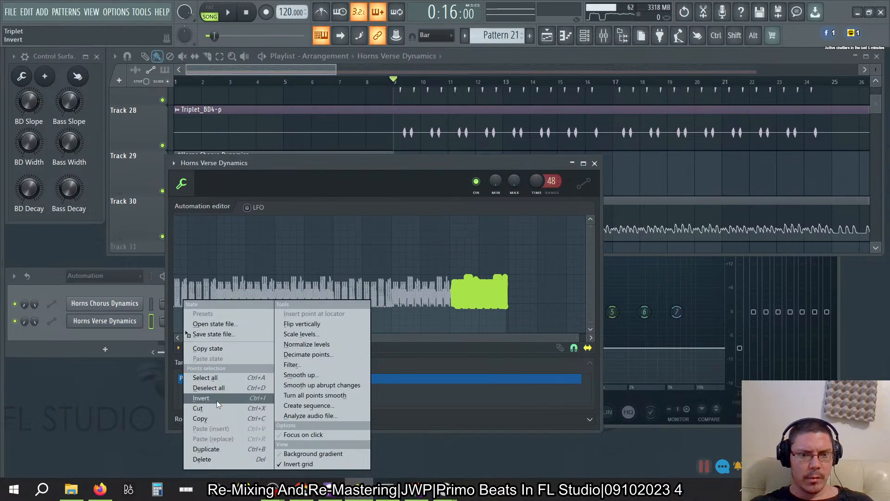
Delete all envelope points of the Horns Verse Dynamics clip and replace them with a rising two-point ramp about 18 bars long.
click(215, 458)
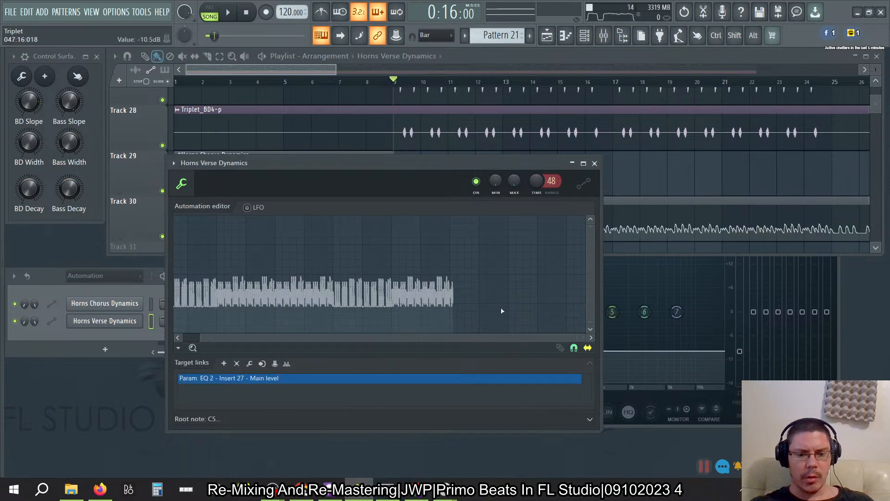
key(ctrl+a)
click(178, 349)
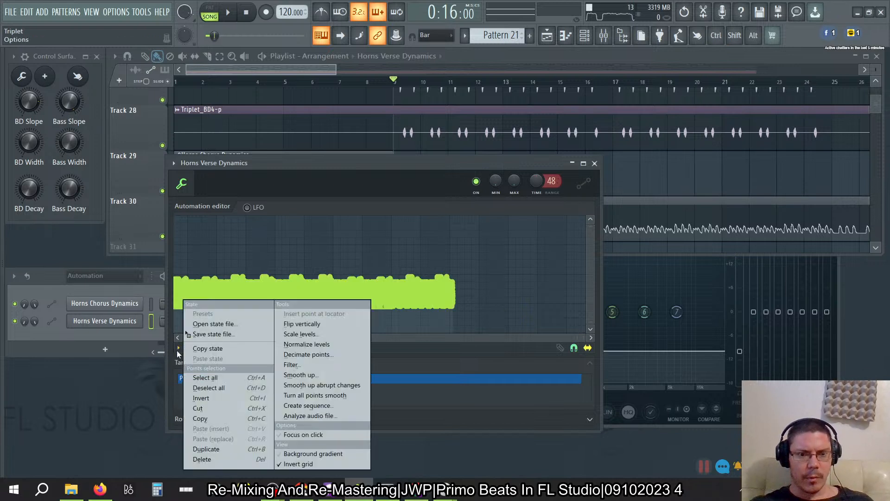
click(217, 459)
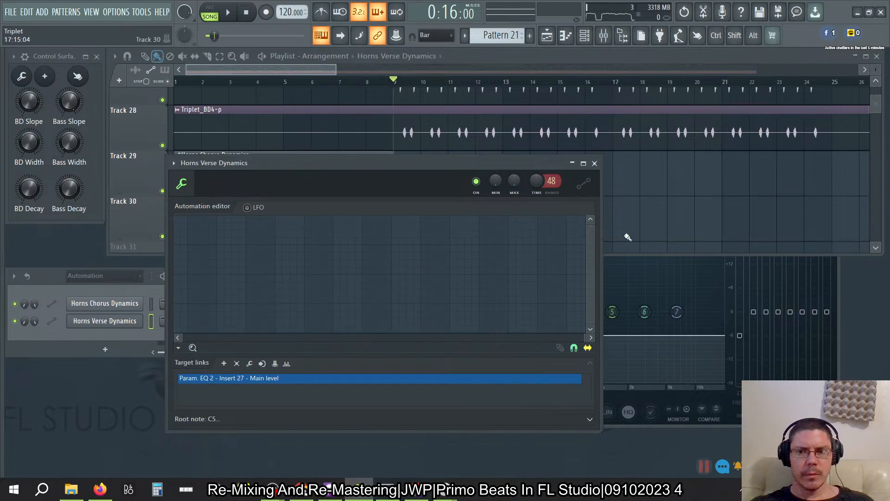
ctrl+click(494, 289)
drag(495, 289, 290, 282)
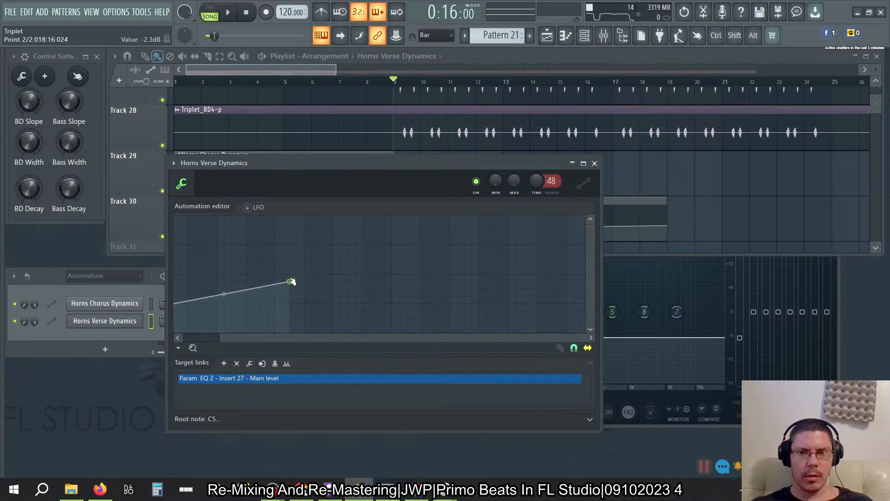
Move the Horns Verse Dynamics clip on Track 30 so that it starts at bar 9.
click(519, 57)
scroll(447, 191, up, 1)
scroll(448, 189, down, 3)
scroll(447, 189, up, 2)
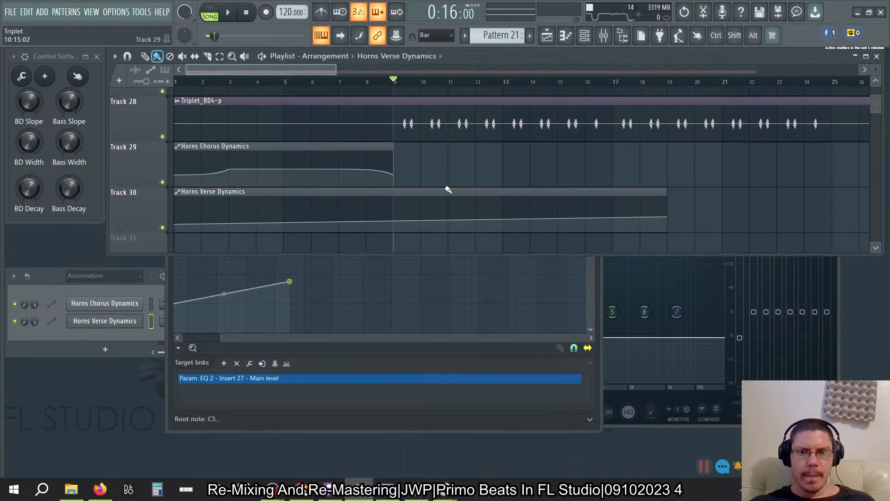
drag(638, 202, 804, 181)
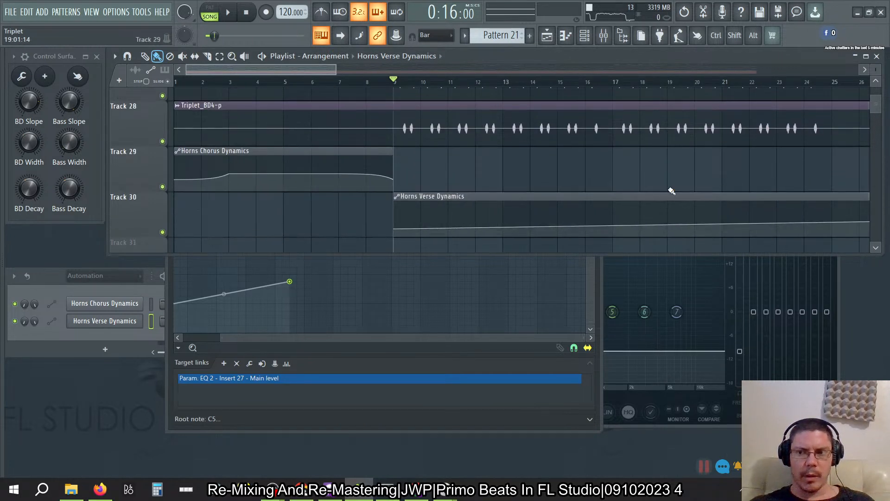
Move the Horns Verse Dynamics clip up to Track 23, starting at bar 10.
scroll(670, 190, up, 1)
scroll(668, 188, down, 2)
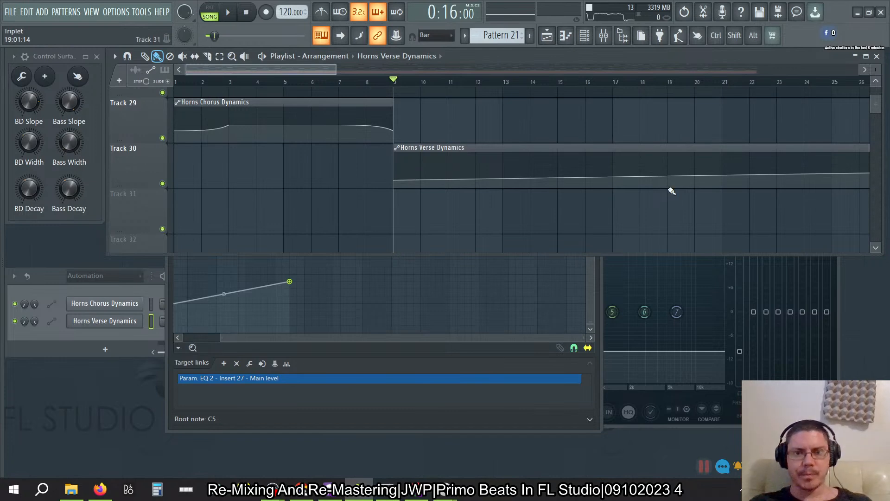
mouse_move(567, 156)
mouse_down()
mouse_move(566, 100)
mouse_move(561, 173)
mouse_up()
drag(551, 68, 598, 159)
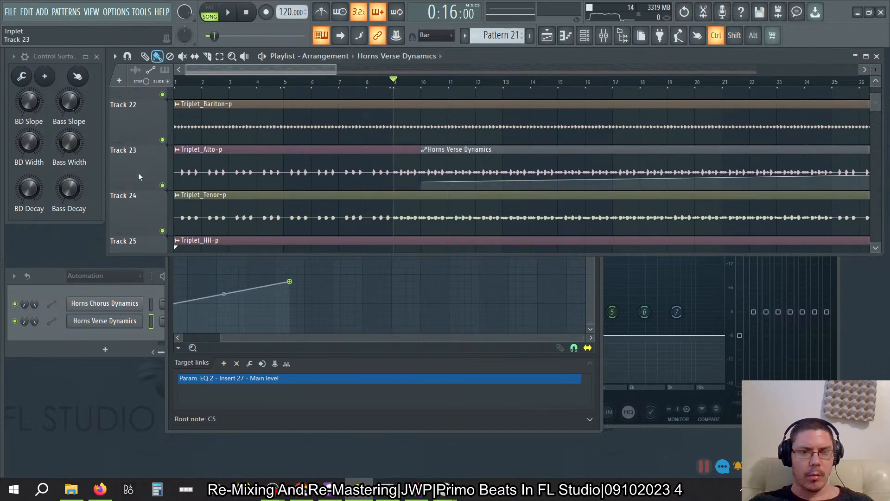
Select the clips from Triplet_Alto-p through Horns Chorus Dynamics and shift them down one track, to Tracks 24 to 30.
scroll(138, 172, down, 2)
scroll(218, 180, down, 3)
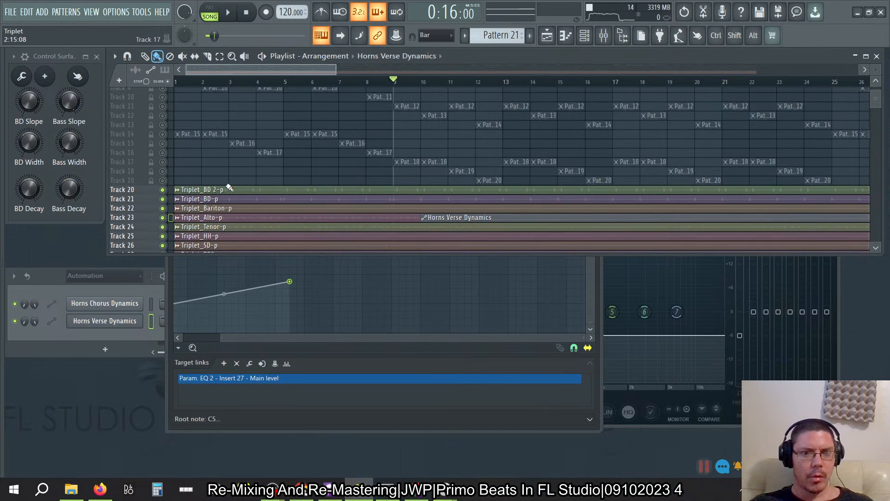
drag(211, 175, 211, 243)
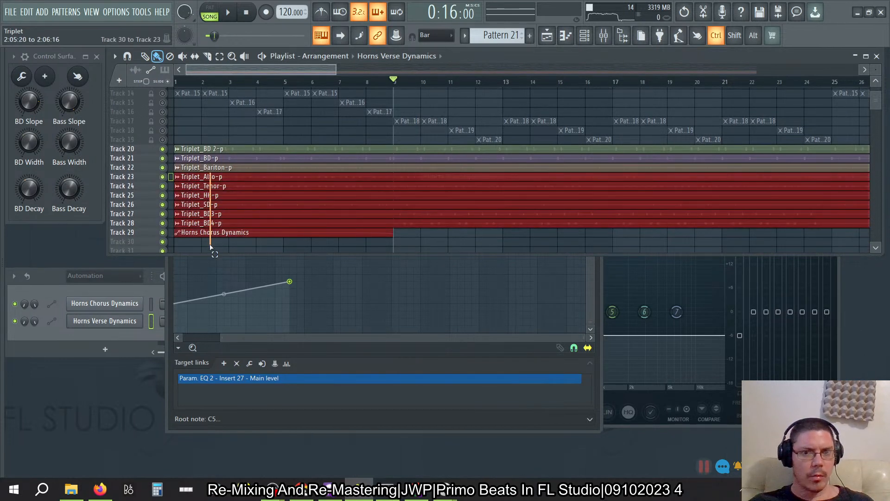
mouse_move(232, 179)
mouse_down()
mouse_move(231, 196)
mouse_move(231, 186)
mouse_up()
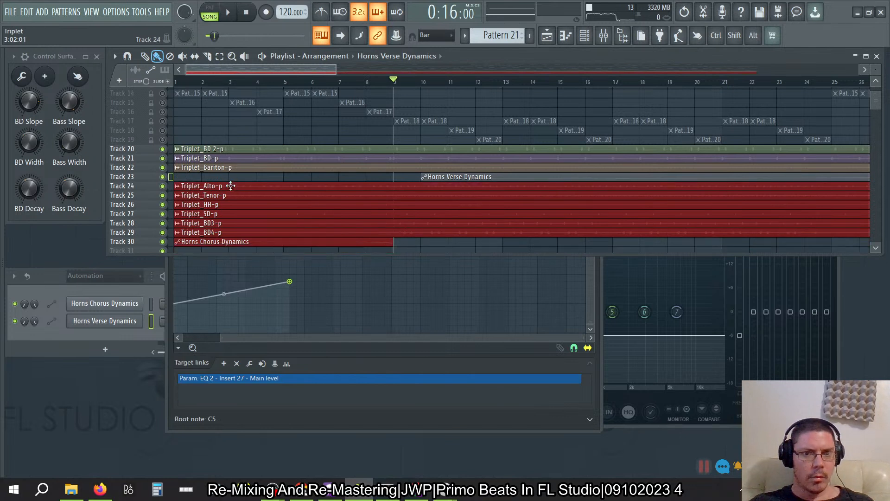
Move the Horns Chorus Dynamics clip to bar 1 of Track 23 and align the Horns Verse Dynamics clip to bar 9.
click(310, 251)
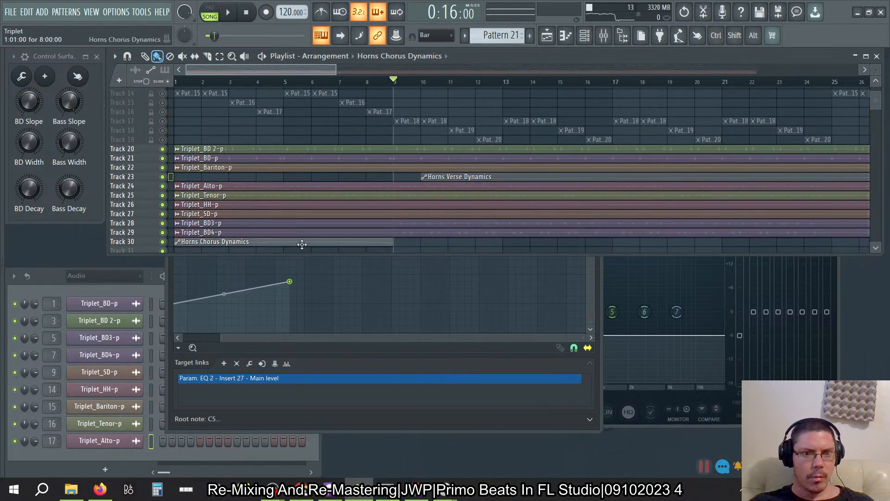
drag(302, 244, 294, 175)
drag(483, 179, 455, 179)
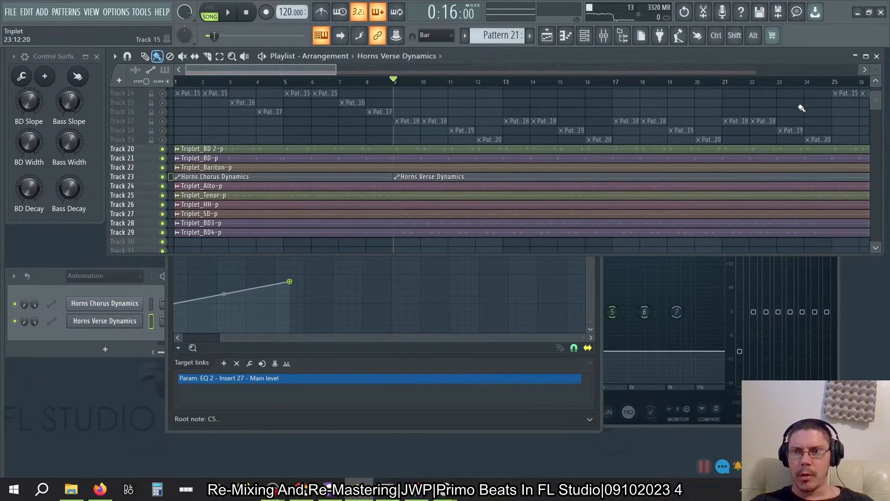
Rename the Horns Verse Dynamics channel as Horns Verse Cresnedo.
drag(876, 70, 876, 99)
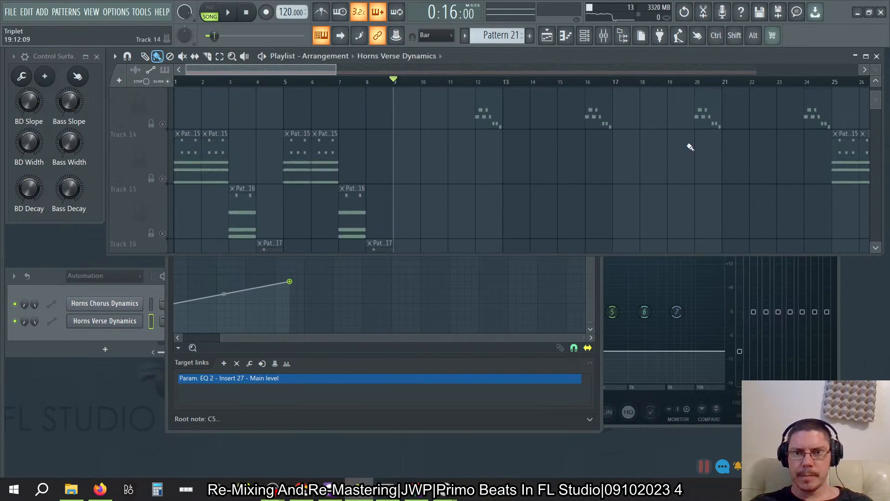
scroll(690, 146, down, 12)
scroll(690, 147, up, 3)
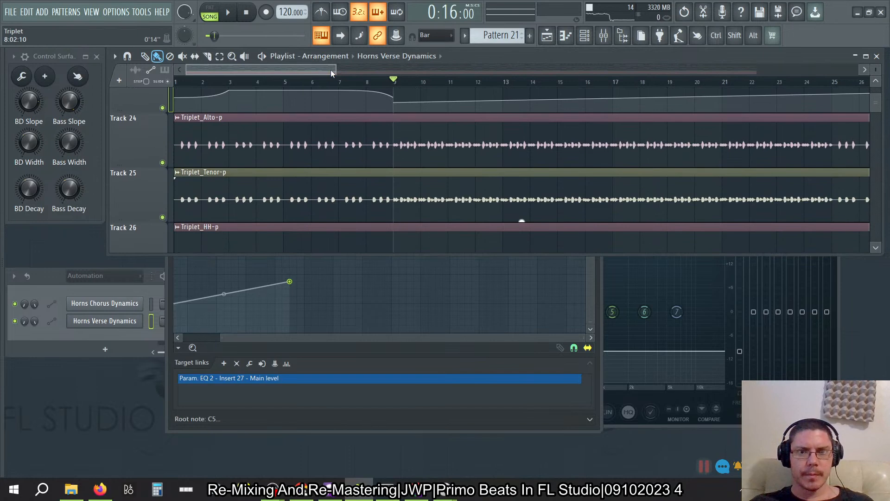
drag(337, 70, 269, 84)
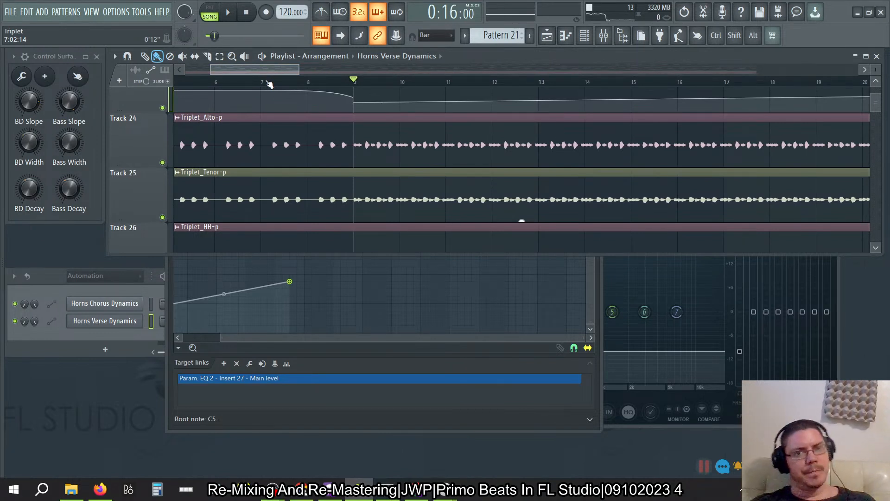
right_click(123, 321)
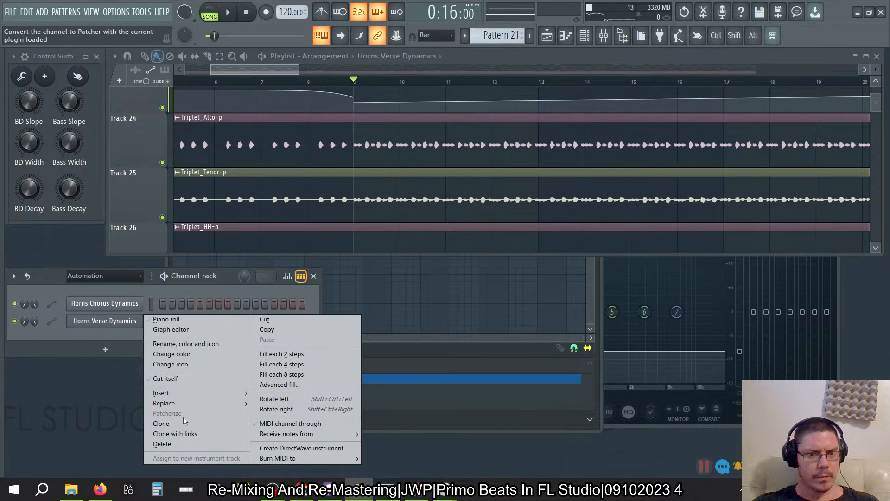
click(224, 344)
key(End)
key(ctrl+Left)
key(ctrl+Left)
key(ctrl+shift+Right)
text(Cresnedo)
key(Return)
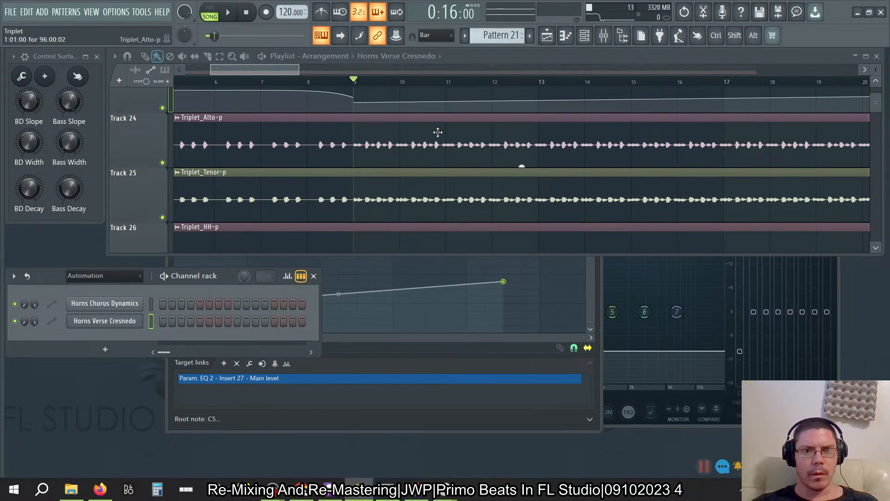
Set the snap to Step and shorten the Horns Verse Cresnedo ramp to about one beat, ending at about -6.8 dB.
click(503, 282)
drag(445, 292, 192, 281)
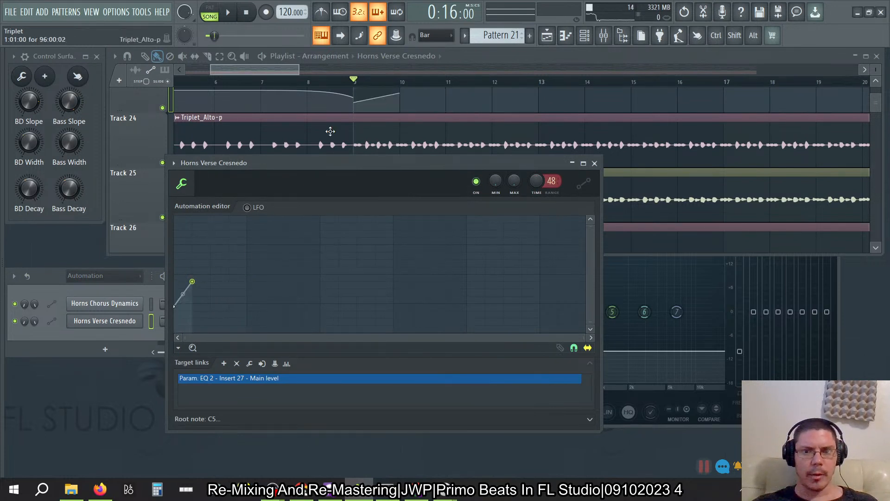
click(436, 35)
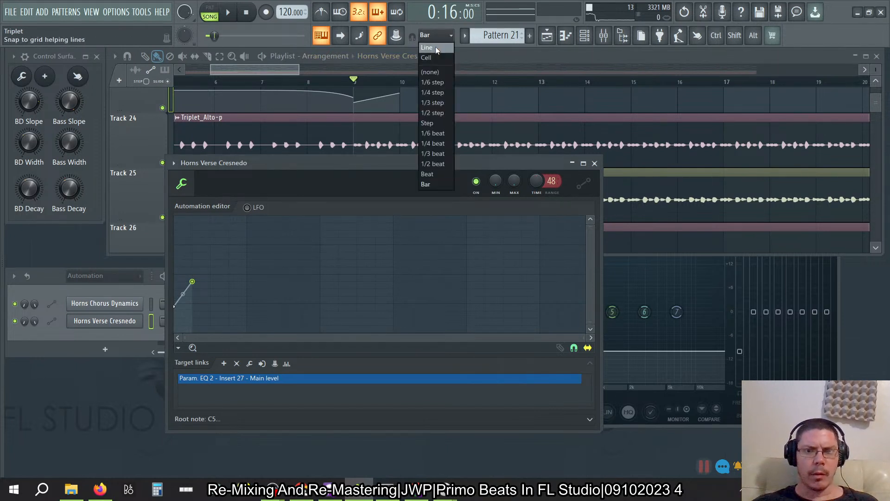
click(434, 123)
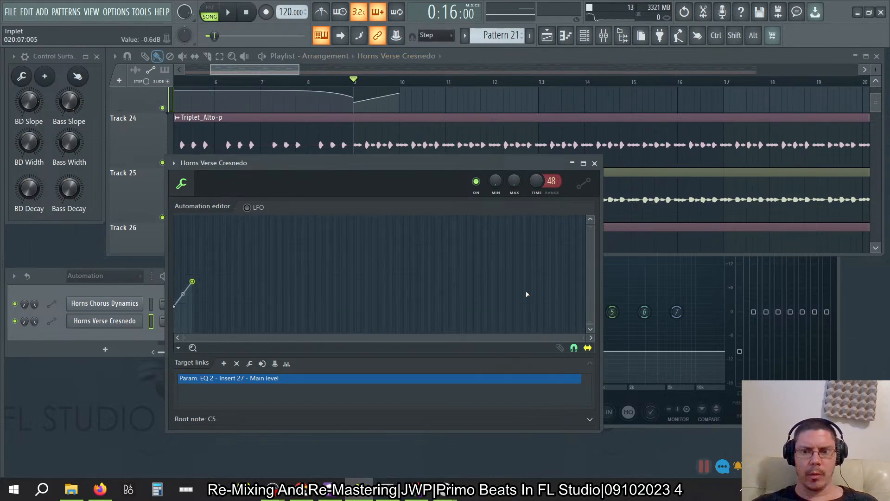
mouse_move(583, 338)
mouse_down()
mouse_move(383, 336)
mouse_move(528, 337)
mouse_move(576, 327)
mouse_up()
drag(511, 282, 246, 298)
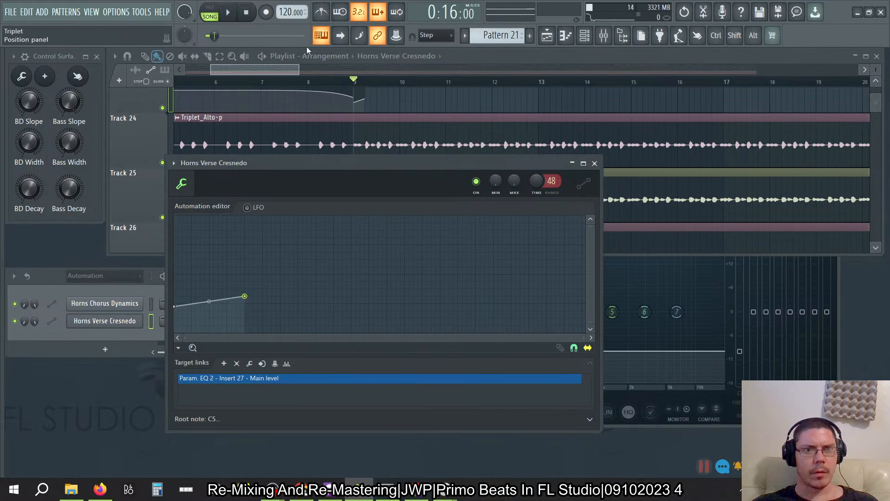
Select bars 9 to 13 in the playlist and play the range briefly to audition the horn automation.
click(281, 60)
drag(354, 81, 544, 105)
key(space)
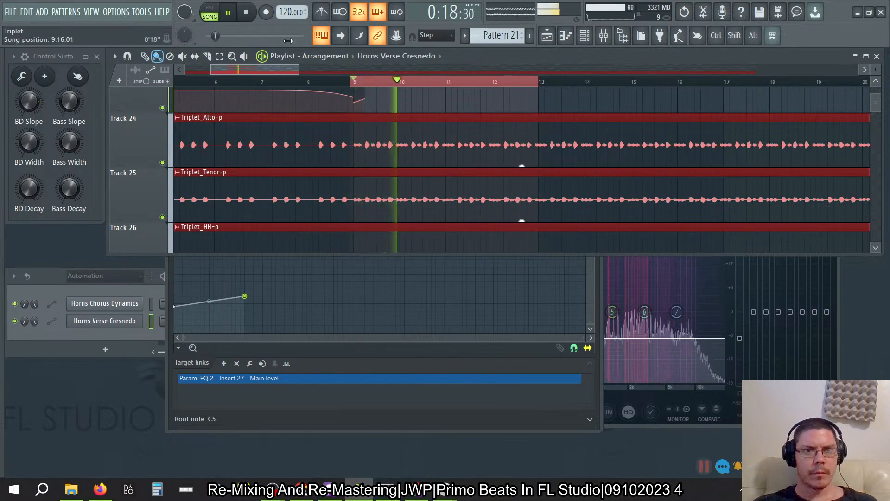
click(252, 19)
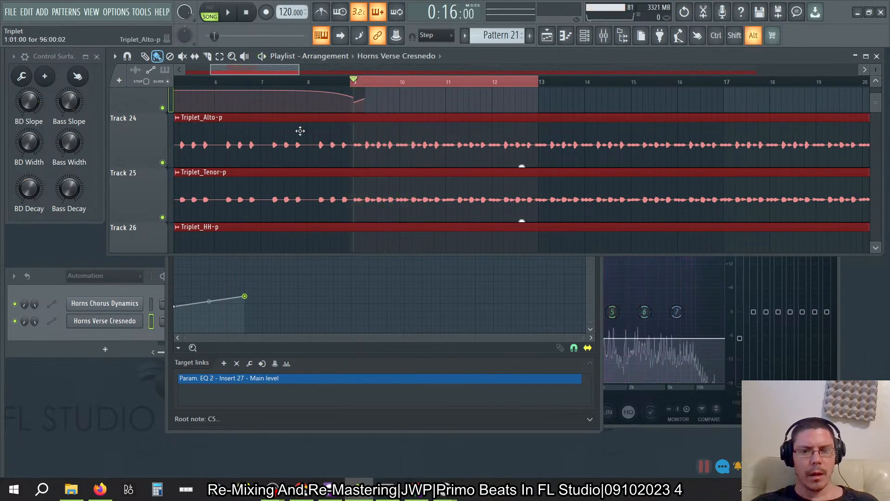
Switch to Firefox, close the automation clip manual and search tabs, and return to FL Studio.
key(alt+Tab)
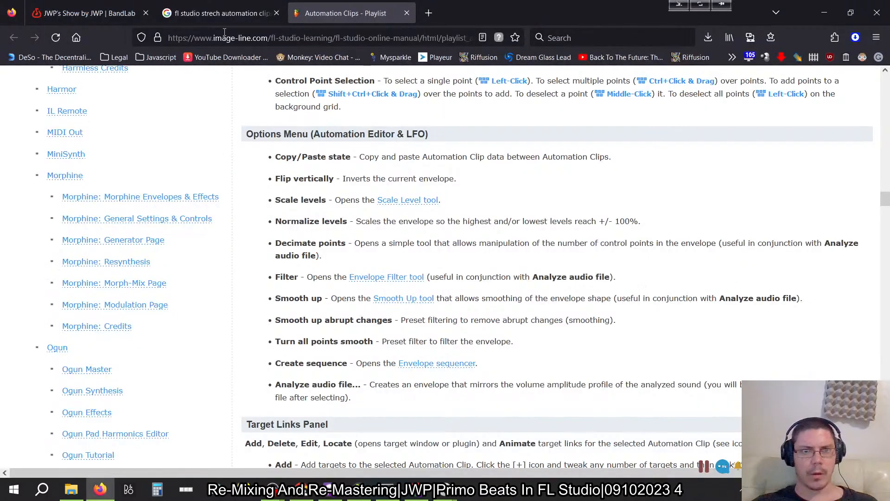
key(ctrl+w)
key(ctrl+w)
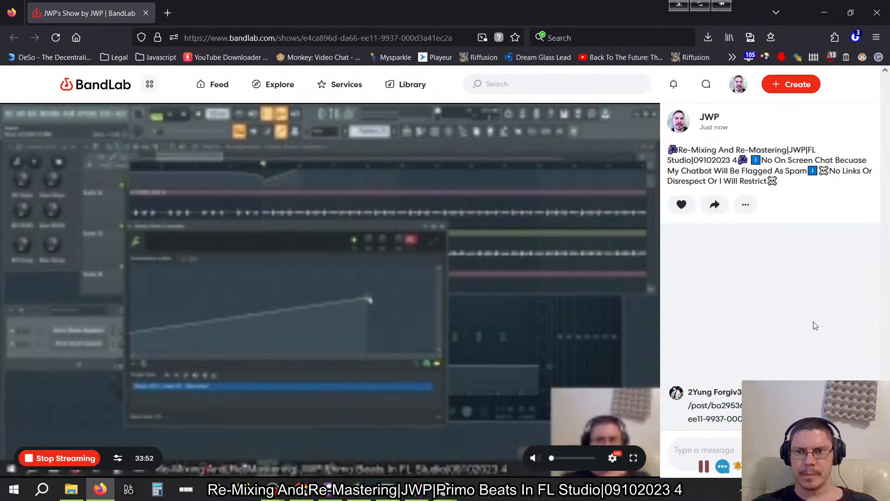
key(alt+Tab)
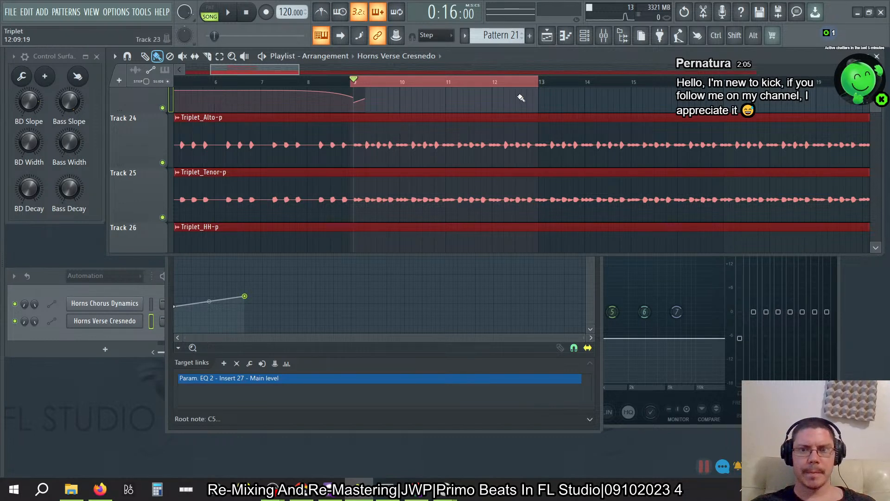
Change the main snap setting to Bar.
drag(299, 70, 225, 70)
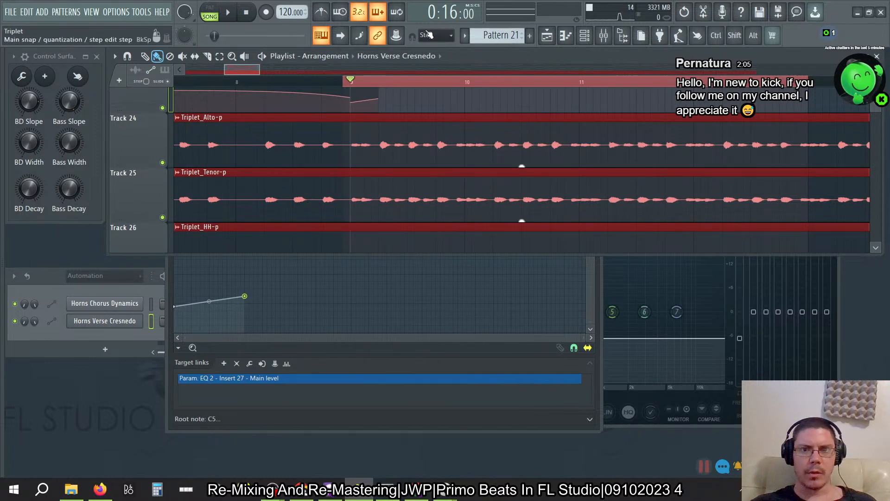
click(436, 35)
click(436, 184)
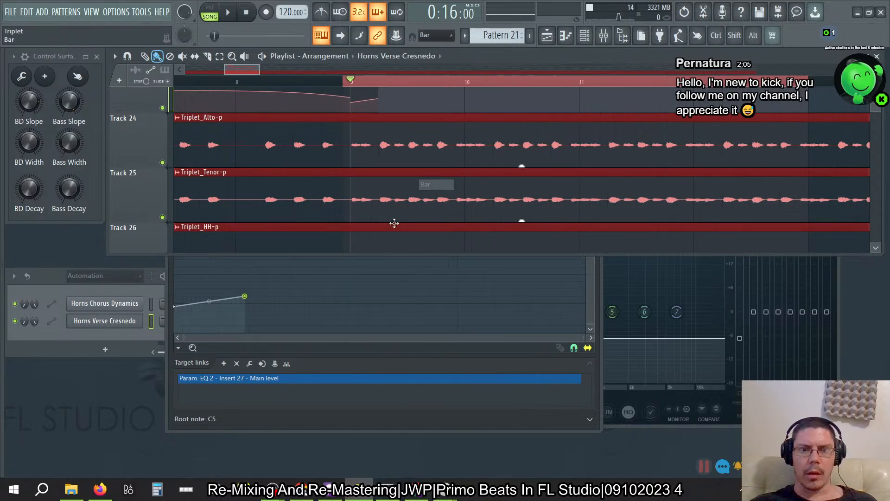
Set the main level of the Insert 27 Fruity parametric EQ 2 to -6 dB.
right_click(740, 340)
click(771, 443)
text(-6)
key(Return)
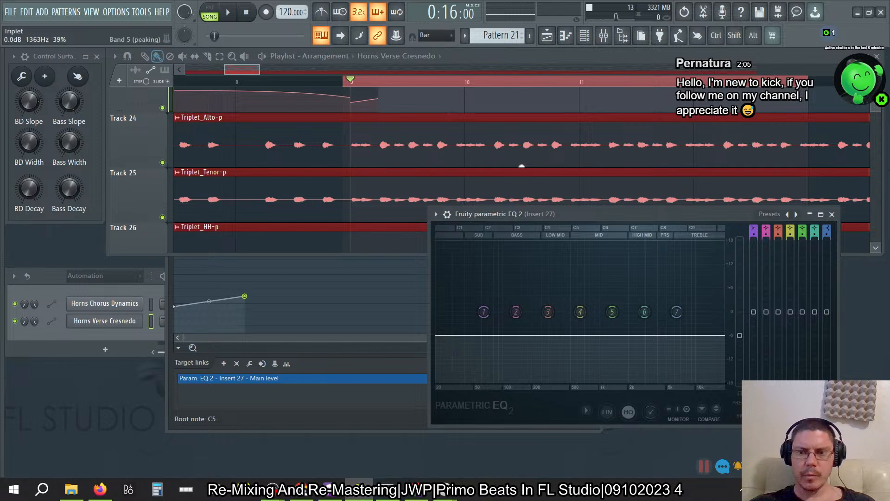
Copy the EQ main level value and paste it onto the first point of the Horns Verse Cresnedo envelope.
right_click(741, 335)
click(767, 423)
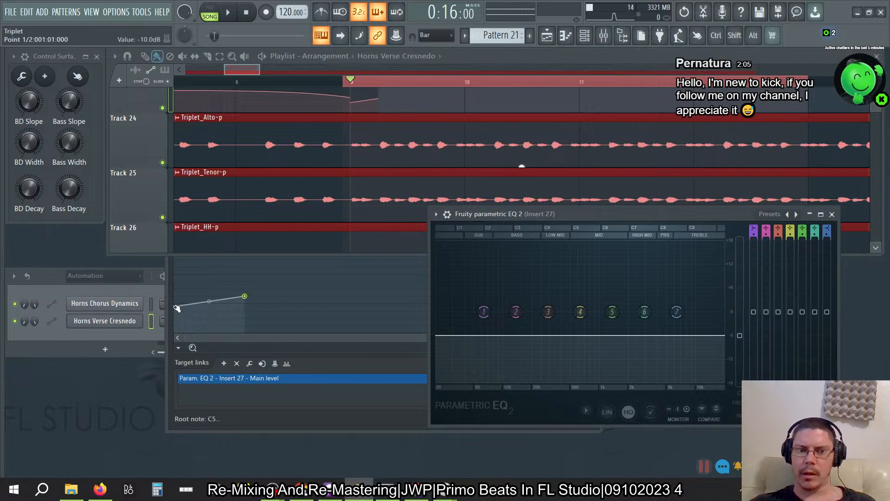
right_click(244, 296)
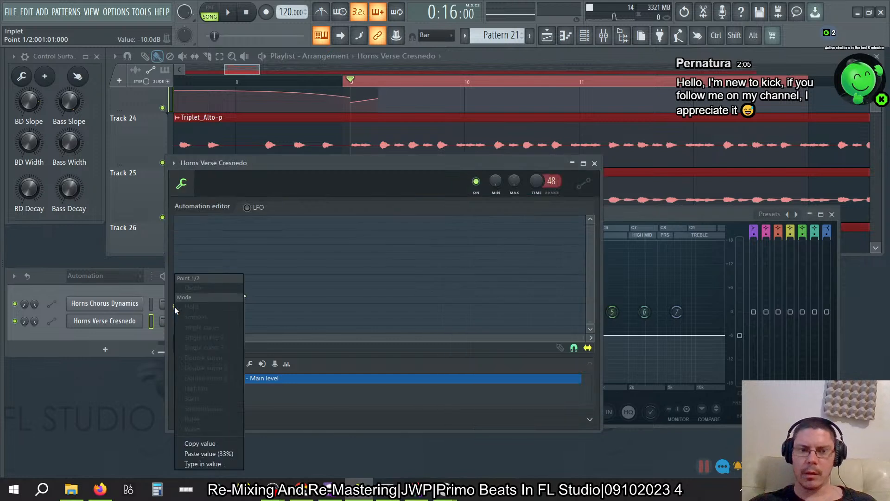
click(208, 453)
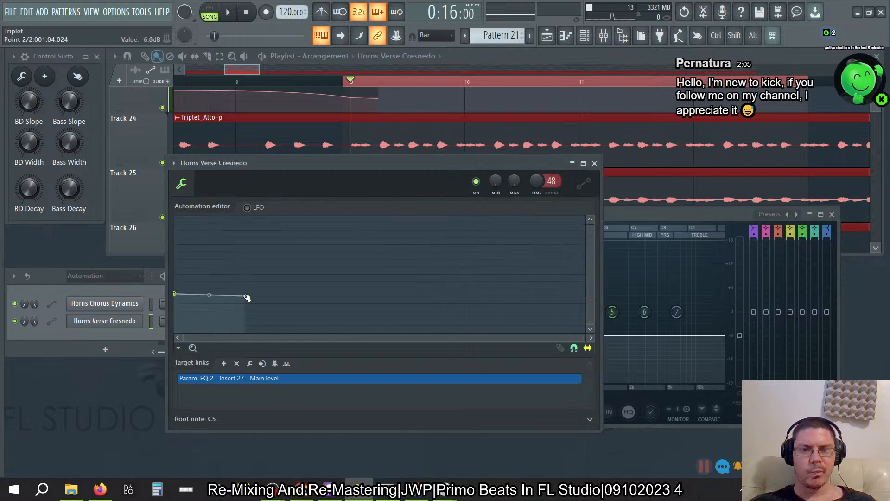
Extend the Horns Verse Cresnedo ramp to one bar with a higher end point, deleting the extra points along it.
drag(246, 296, 176, 296)
drag(234, 286, 507, 237)
right_click(373, 259)
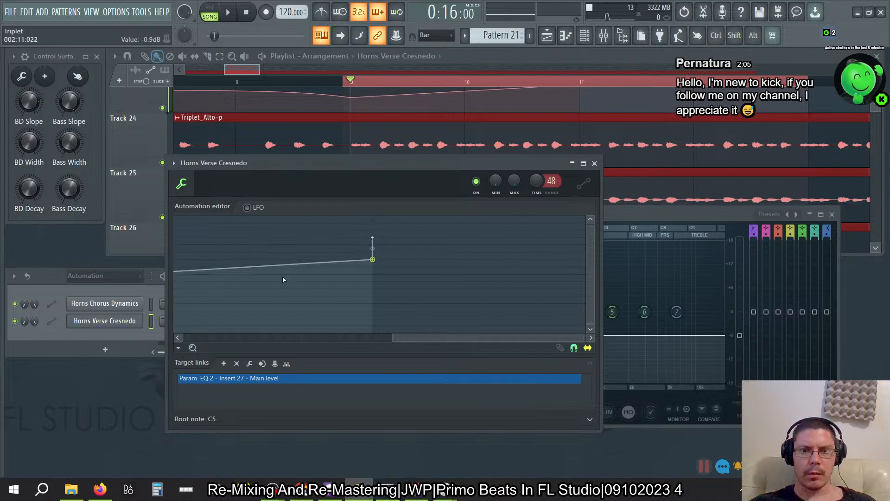
right_click(373, 260)
click(195, 349)
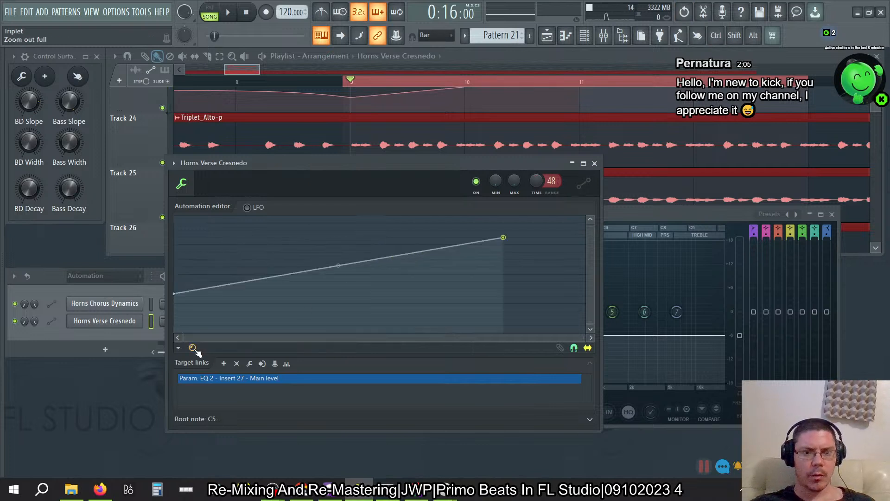
Move the Horns Verse Cresnedo editor below the playlist tracks and bring its clip on Track 23 into view.
scroll(492, 262, up, 2)
scroll(491, 261, down, 2)
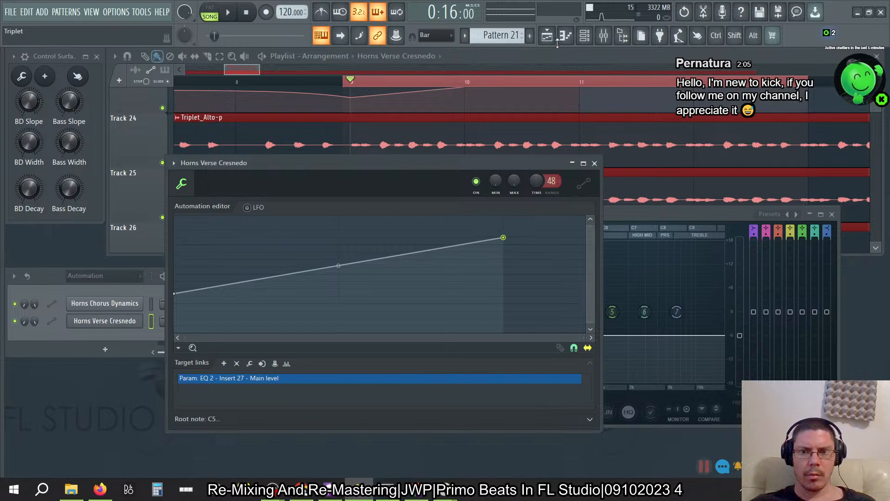
drag(399, 170, 586, 158)
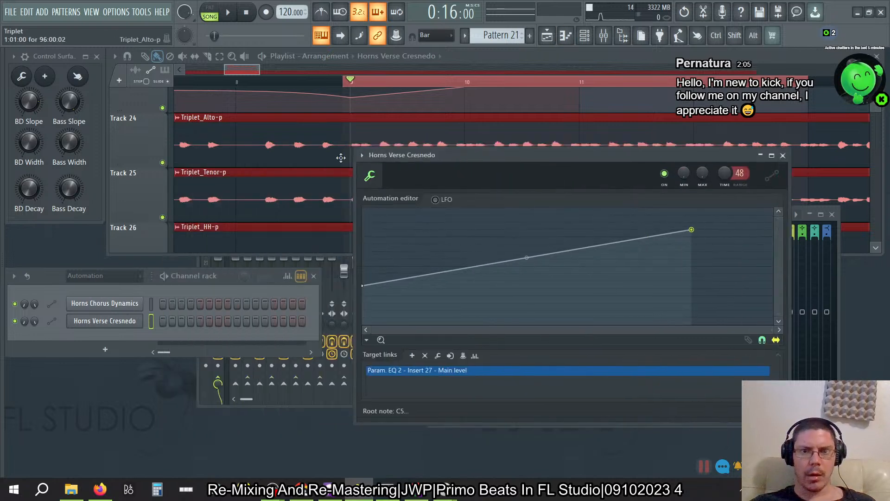
drag(430, 160, 350, 245)
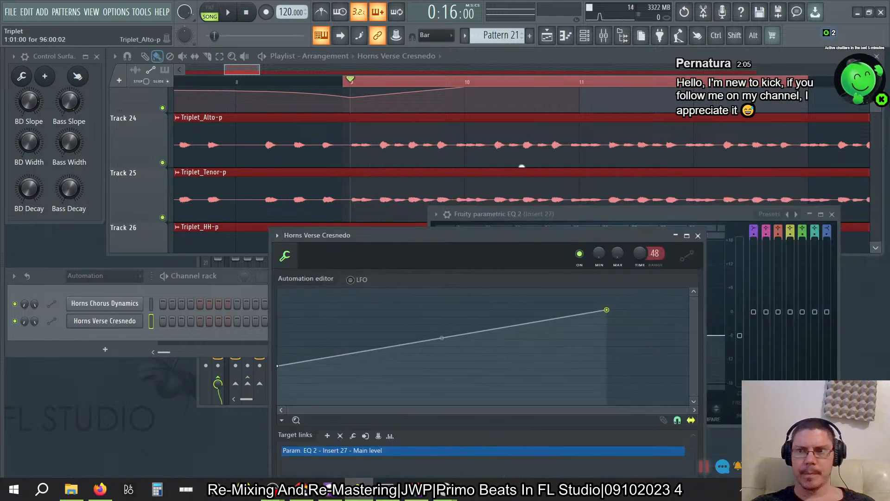
drag(875, 114, 876, 107)
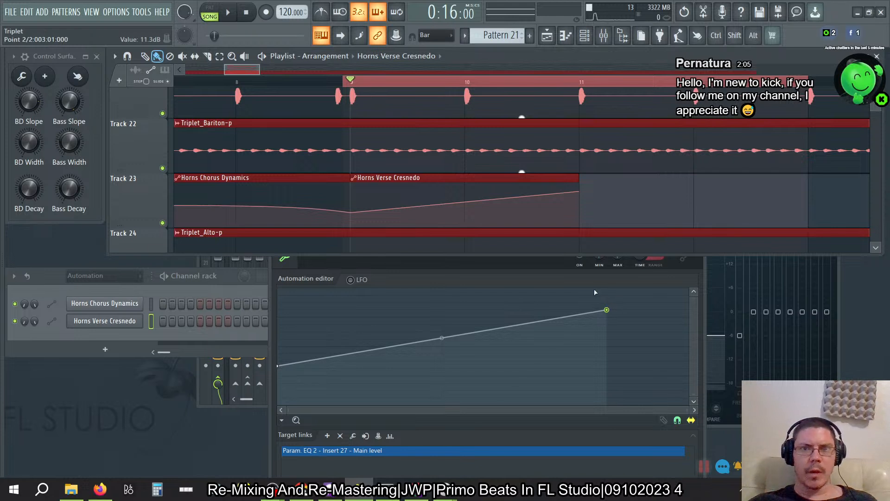
Set the main snap to Step and change the end point of the Horns Verse Cresnedo envelope to Stairs mode.
click(435, 35)
click(438, 123)
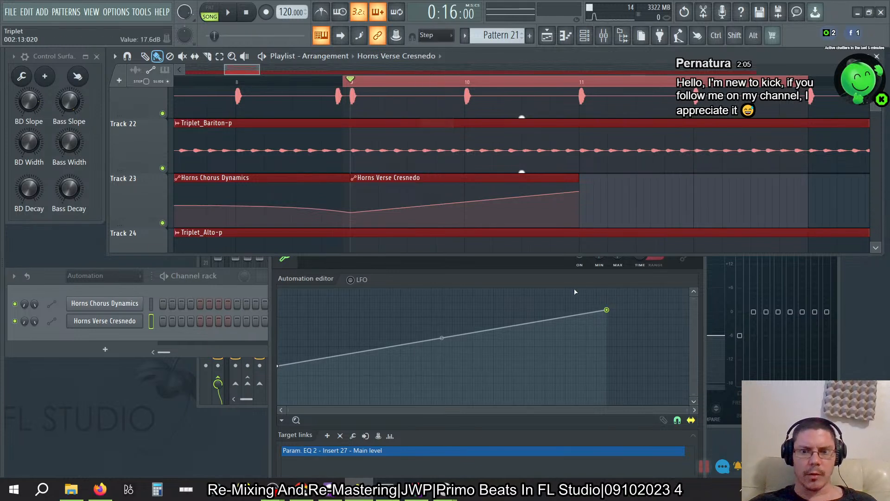
right_click(607, 310)
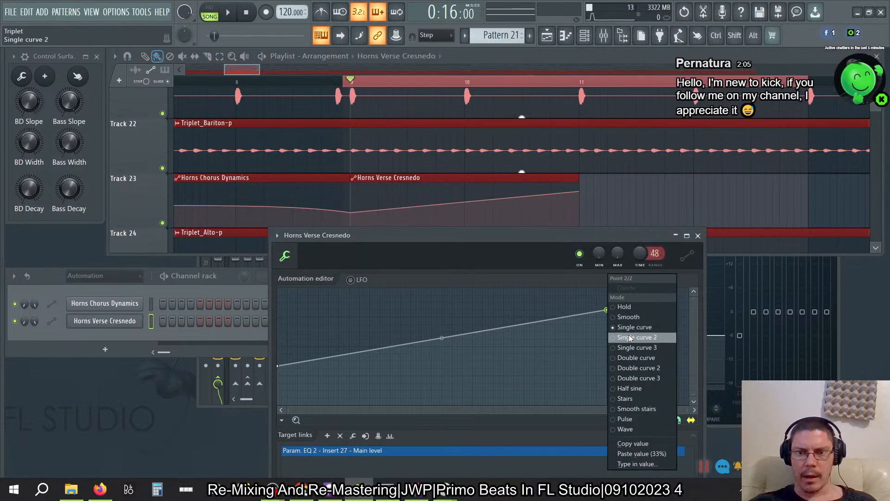
click(625, 399)
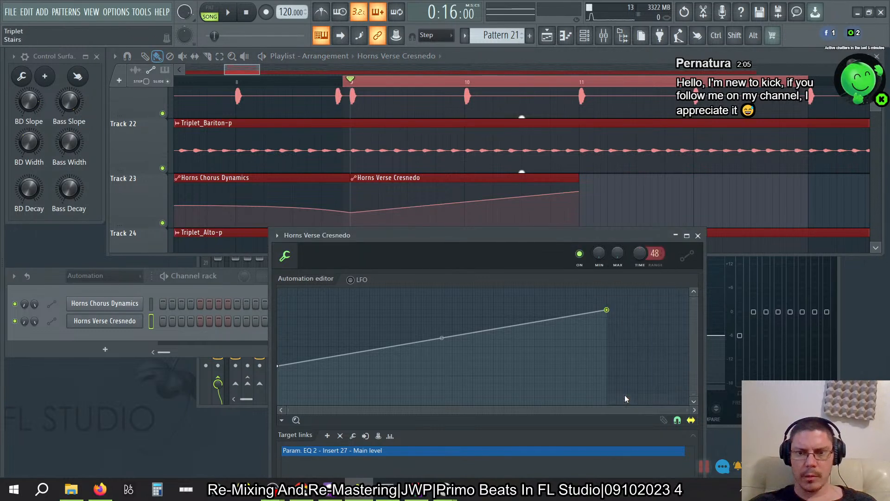
right_click(607, 310)
click(626, 399)
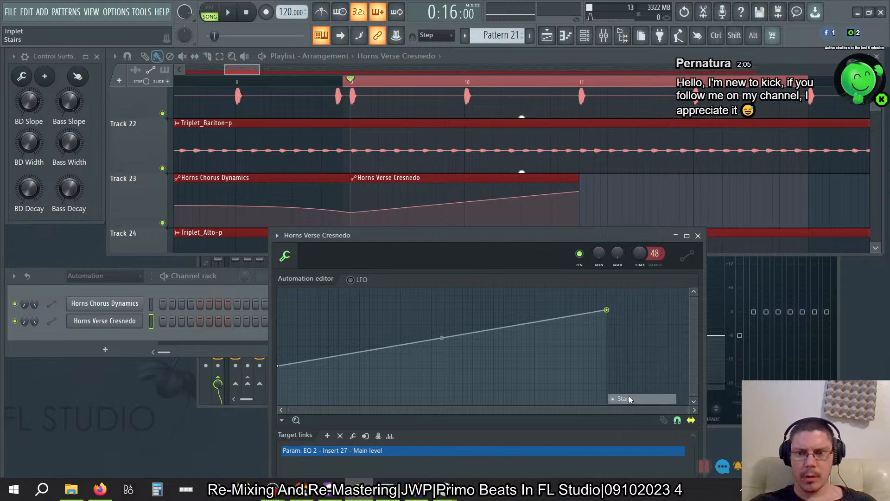
click(741, 339)
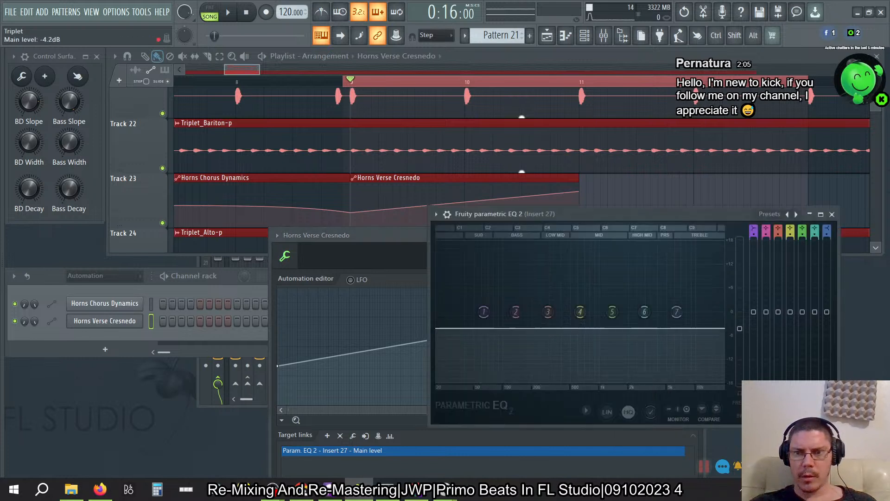
right_click(742, 329)
click(754, 299)
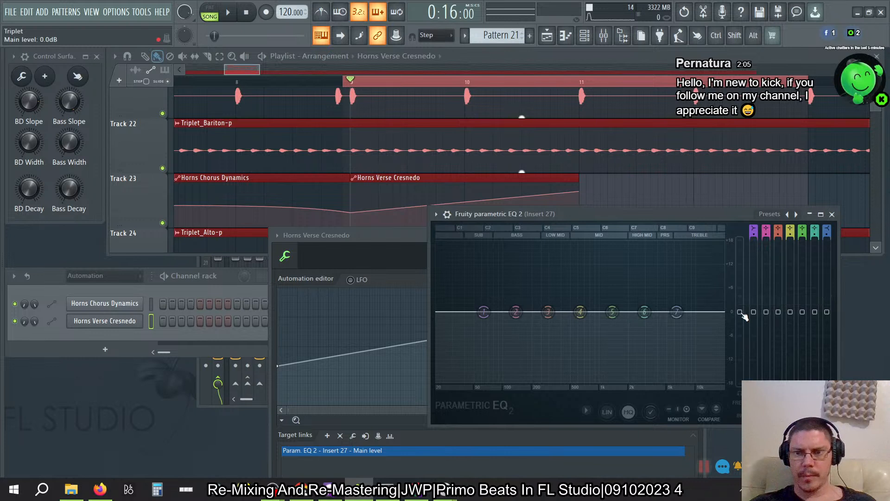
right_click(742, 316)
click(765, 406)
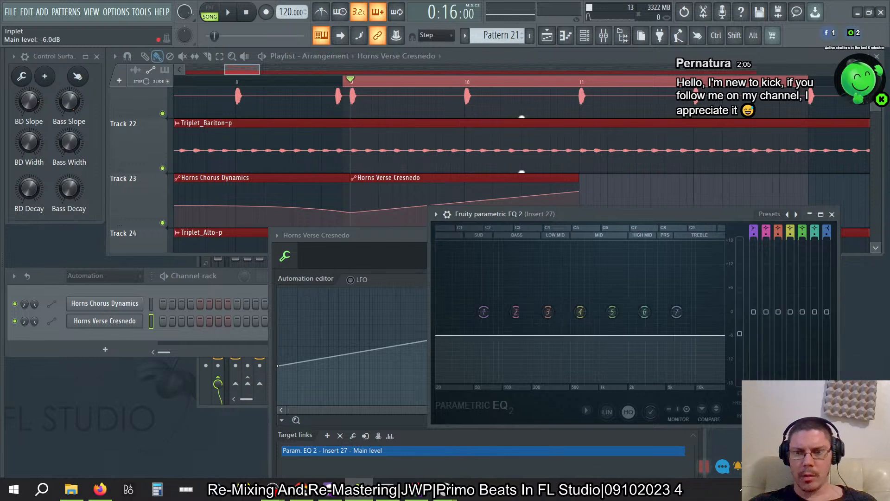
Reset the Insert 27 EQ main level to 0 dB, copy that value and paste it onto the crescendo envelope's end point.
right_click(741, 341)
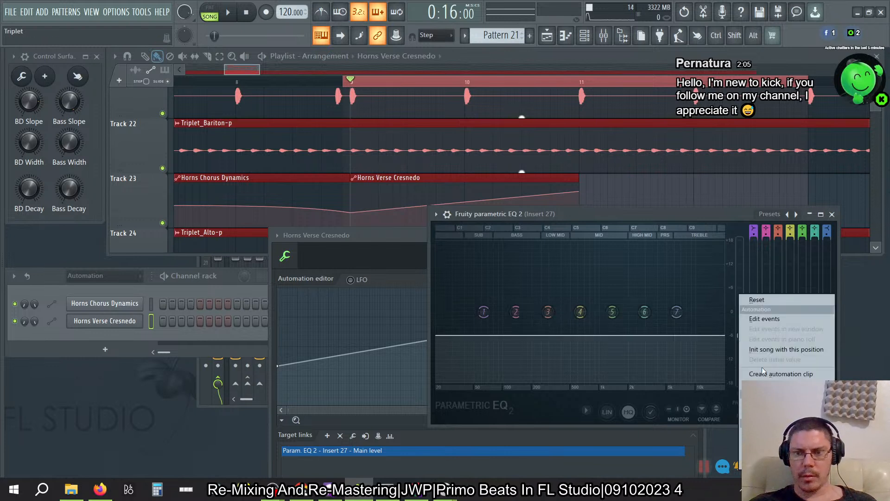
click(759, 300)
right_click(740, 316)
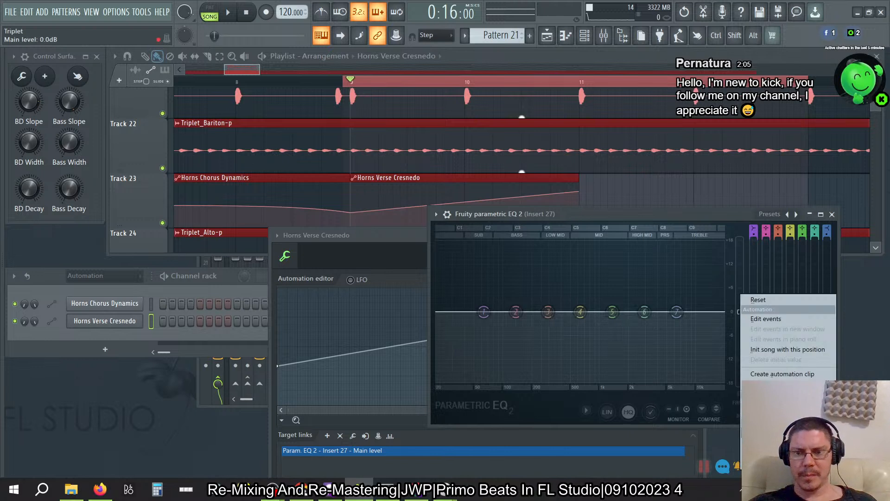
click(459, 278)
click(447, 263)
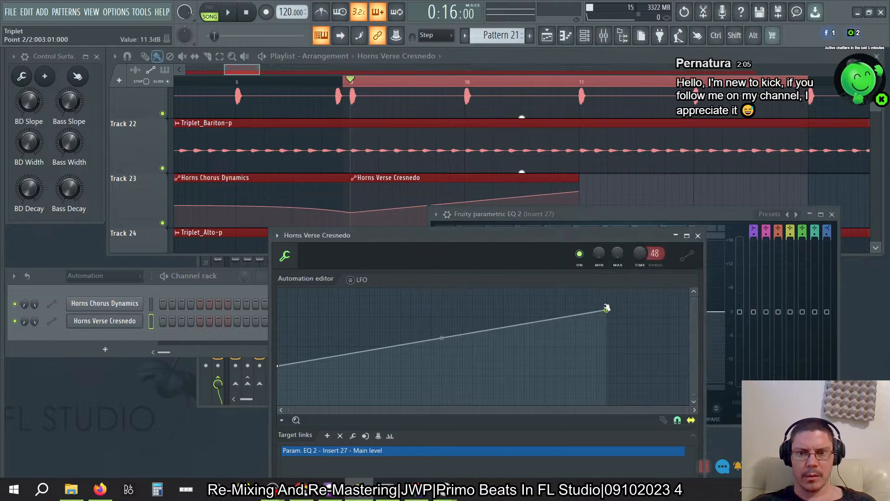
right_click(605, 310)
click(644, 454)
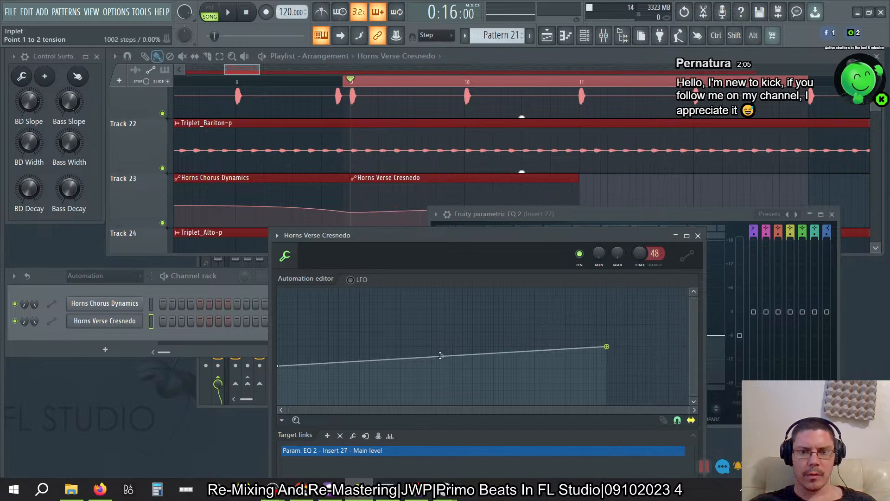
Try a coarse four-step staircase on the crescendo ramp through its tension, finishing with very fine steps.
drag(442, 356, 441, 313)
scroll(453, 125, down, 2)
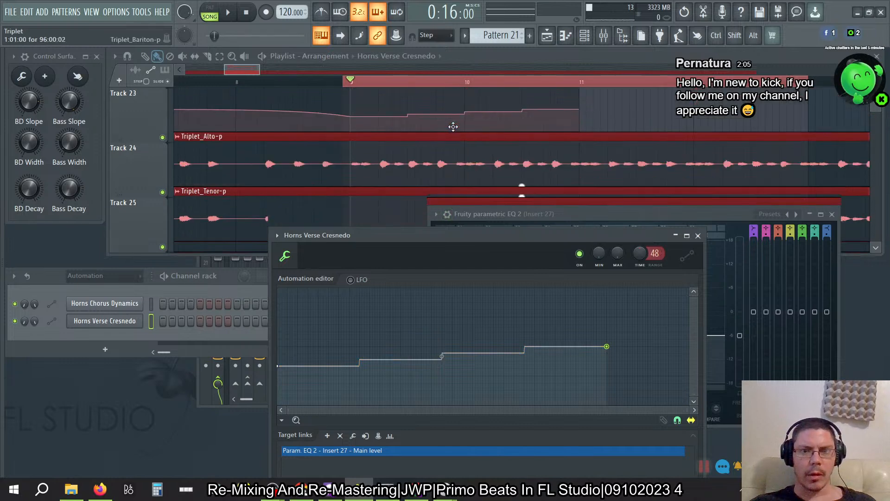
scroll(453, 126, up, 1)
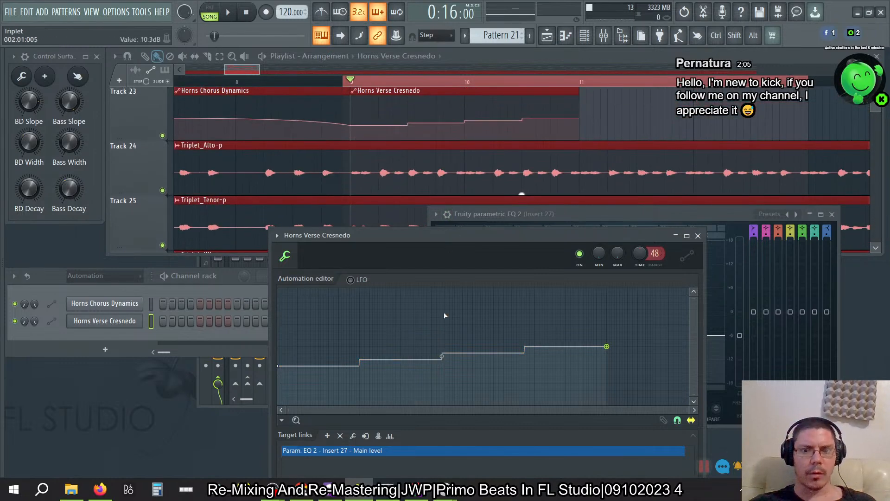
drag(441, 356, 442, 366)
drag(442, 356, 441, 357)
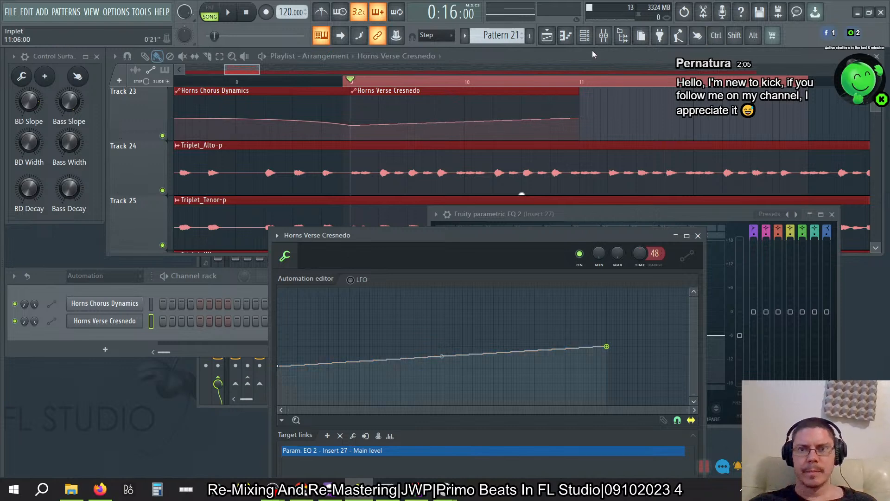
Examine the TENOR SHORT notes of Pattern 15 in the piano roll, and close it when done.
click(566, 36)
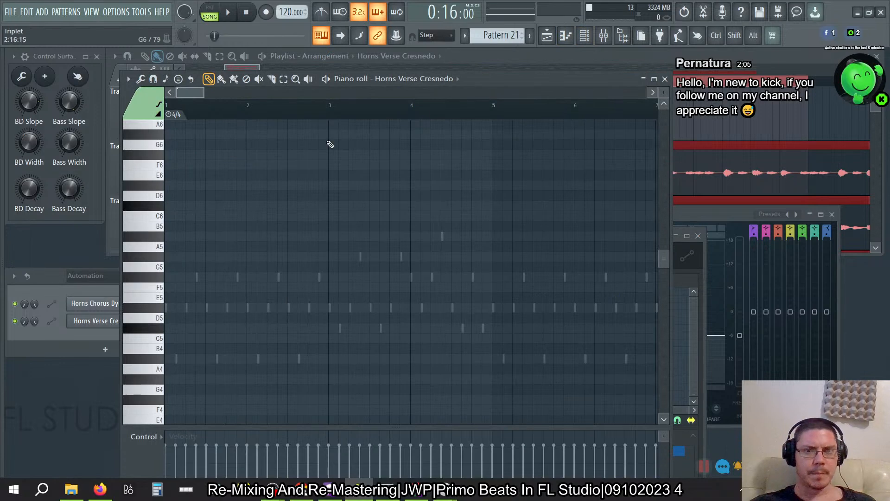
click(420, 79)
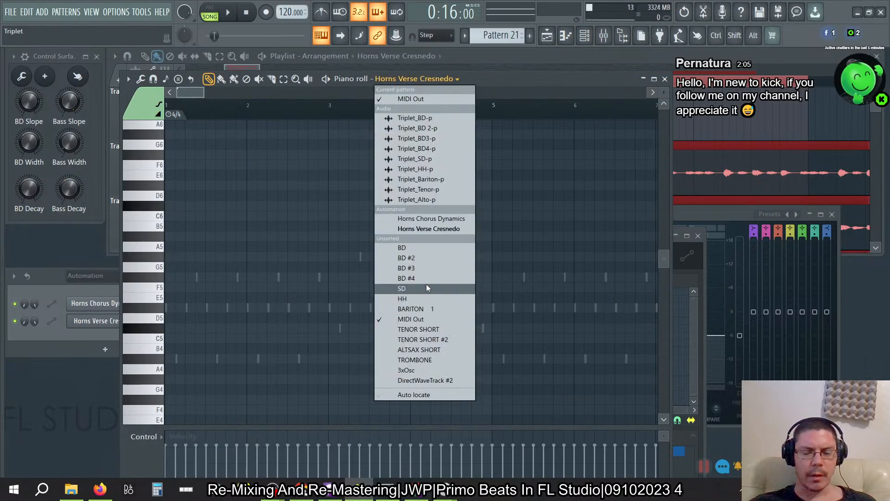
click(422, 332)
key(KP_Subtract)
key(KP_Subtract)
key(KP_Subtract)
key(KP_Subtract)
key(KP_Subtract)
key(KP_Subtract)
key(KP_Subtract)
key(KP_Subtract)
key(KP_Add)
key(KP_Add)
key(KP_Add)
key(KP_Add)
key(KP_Add)
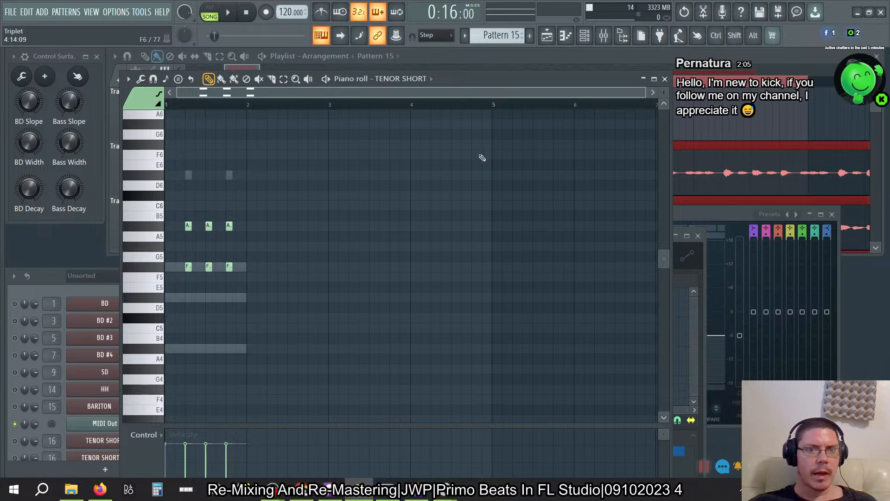
click(664, 79)
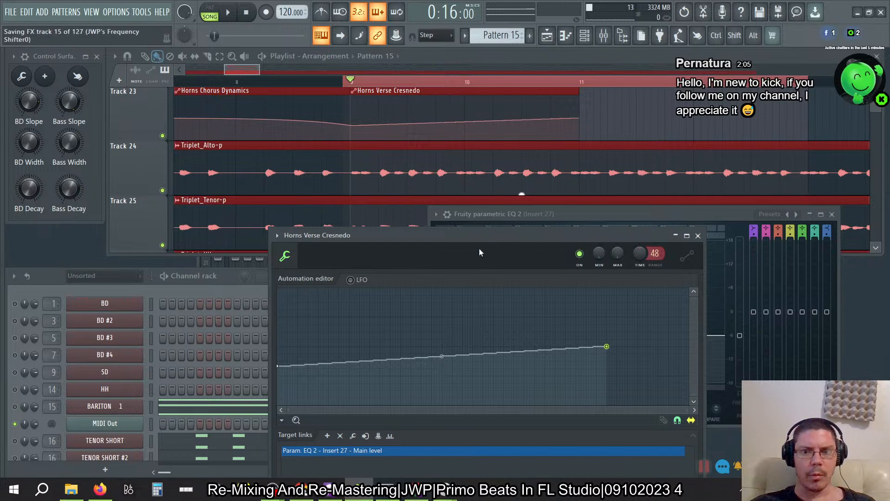
Vary the ramp's tension from five steps to a fine staircase and play the verse start twice to audition the crescendo.
drag(442, 356, 442, 352)
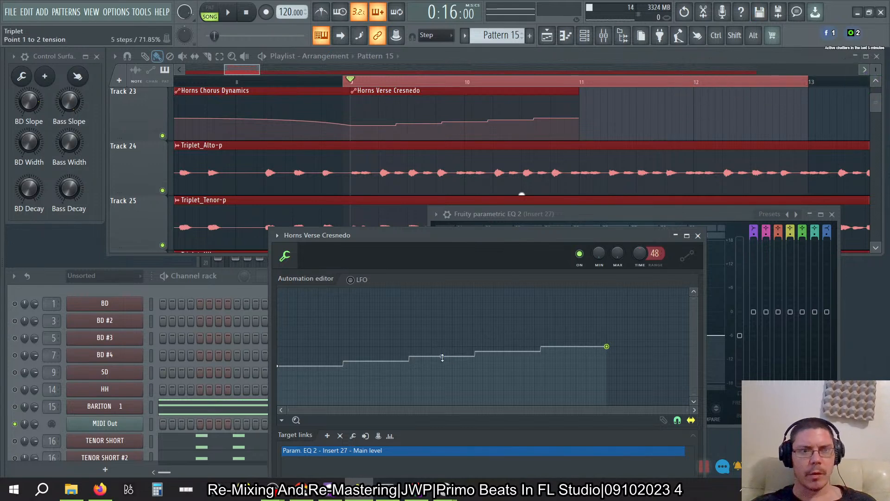
drag(442, 356, 442, 365)
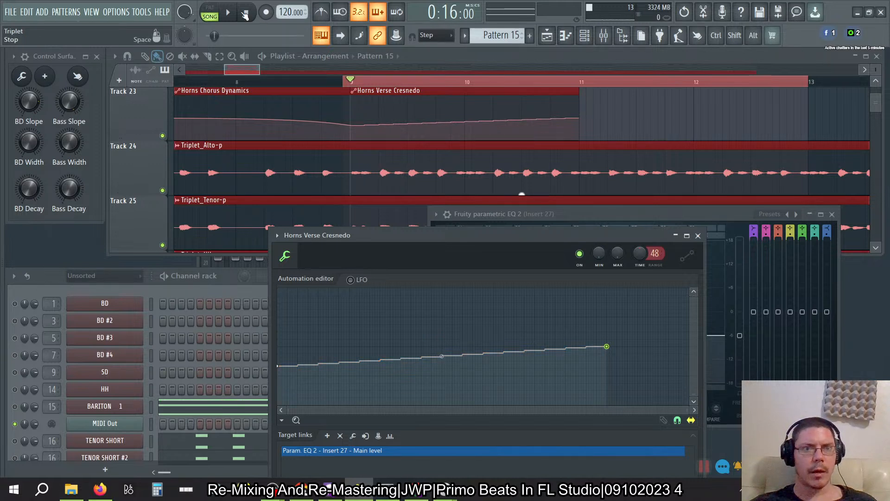
key(space)
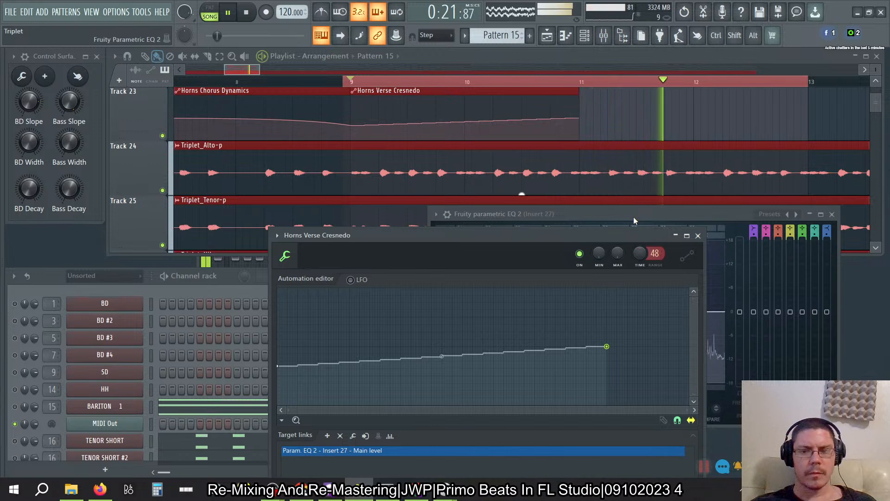
click(248, 14)
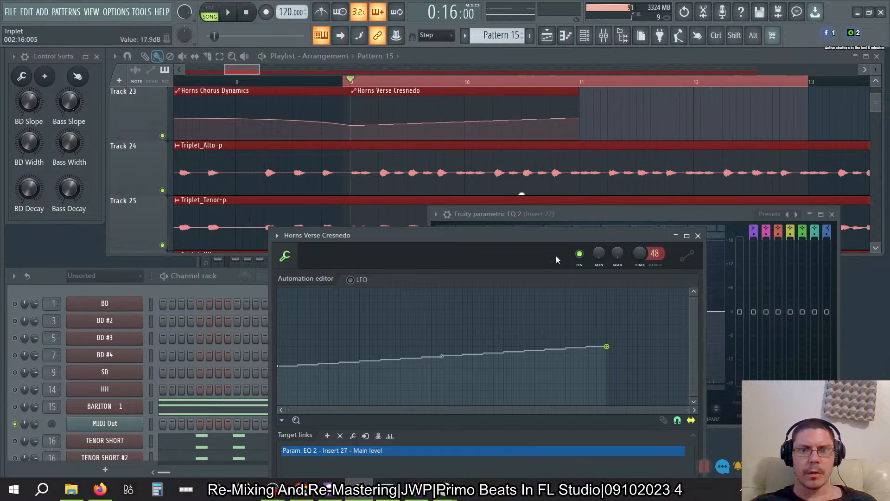
click(228, 14)
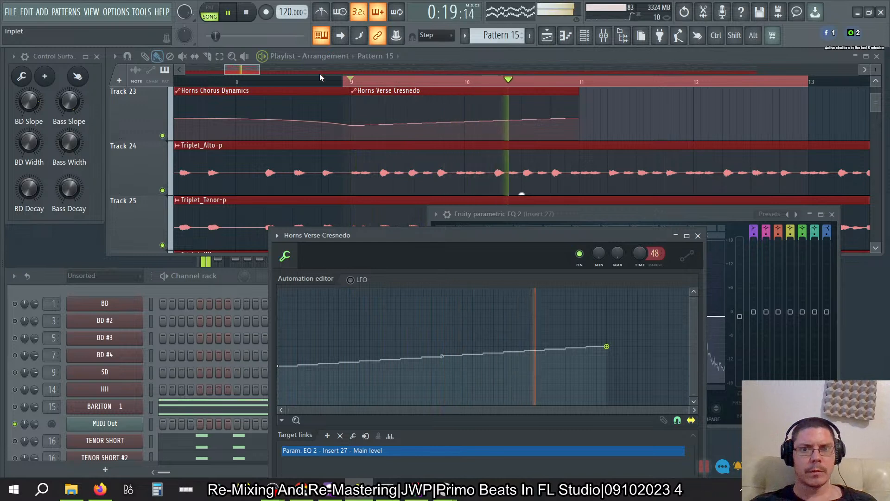
click(246, 12)
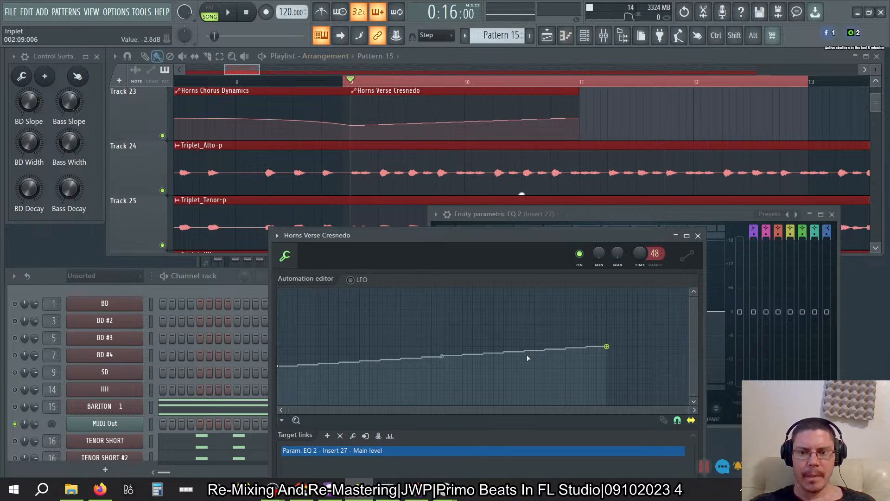
Shorten the Horns Verse Cresnedo ramp to one beat, changing the main snap to Beat.
drag(607, 348, 344, 347)
click(450, 36)
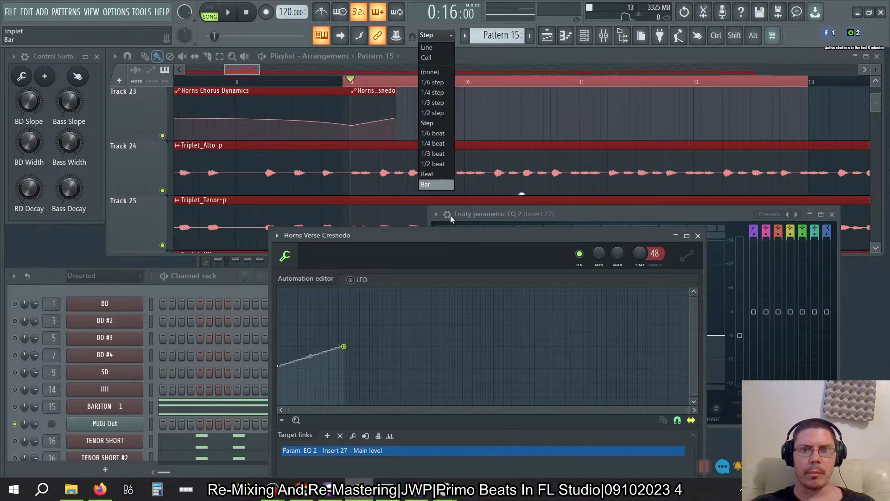
click(434, 175)
mouse_move(347, 348)
mouse_down()
mouse_move(371, 348)
mouse_move(346, 351)
mouse_up()
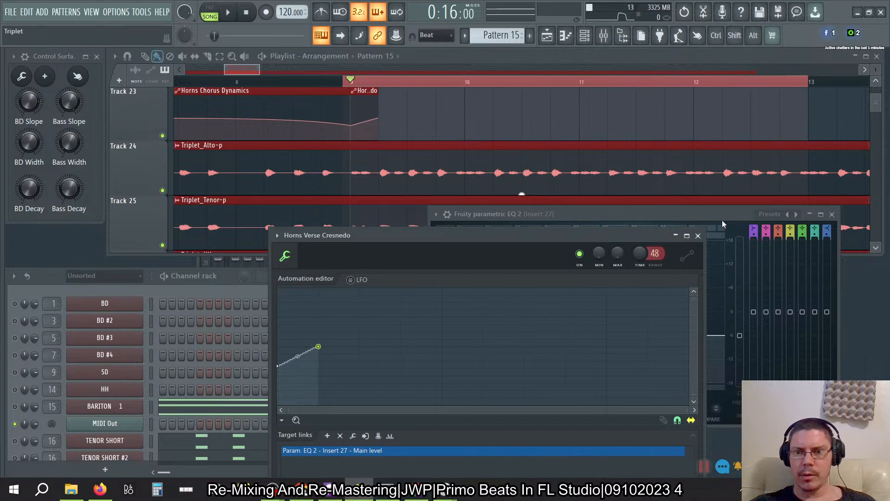
Undo the shortening of the Horns Verse Cresnedo ramp.
right_click(740, 335)
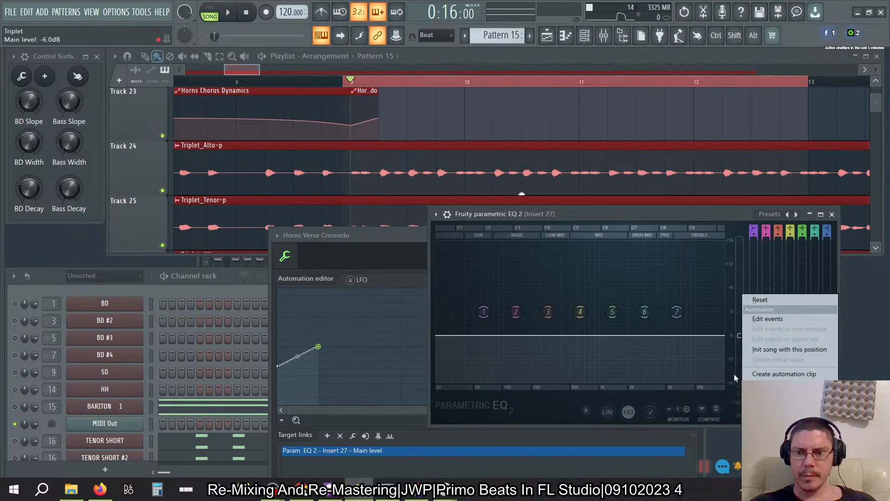
click(394, 235)
key(ctrl+z)
key(ctrl+z)
key(ctrl+z)
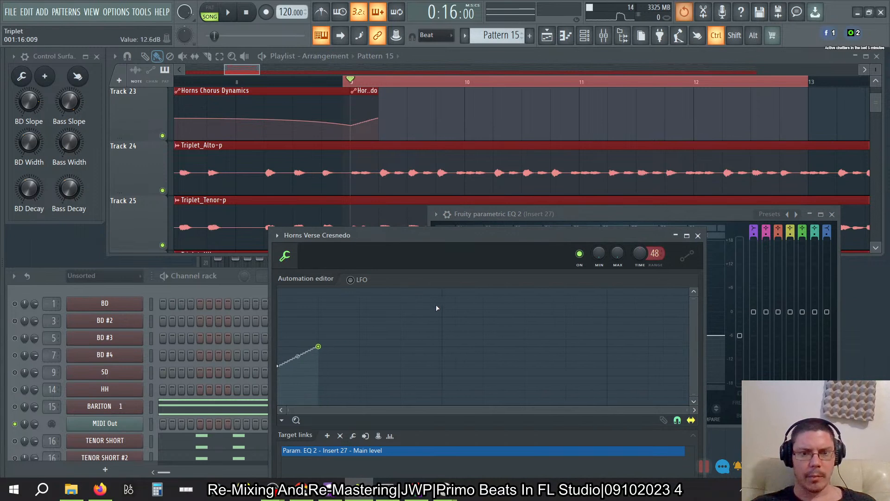
key(ctrl+alt+z)
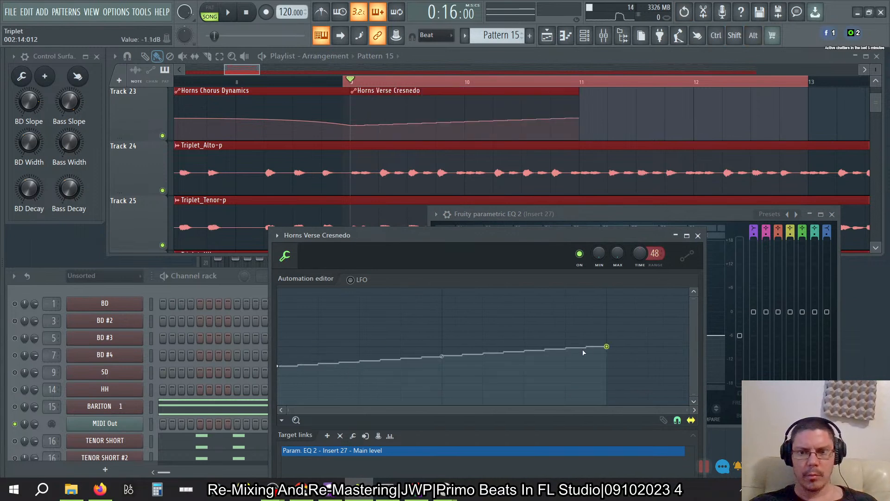
Move the crescendo's end point back to one beat and adjust the tension to form a three-step staircase.
drag(609, 347, 334, 347)
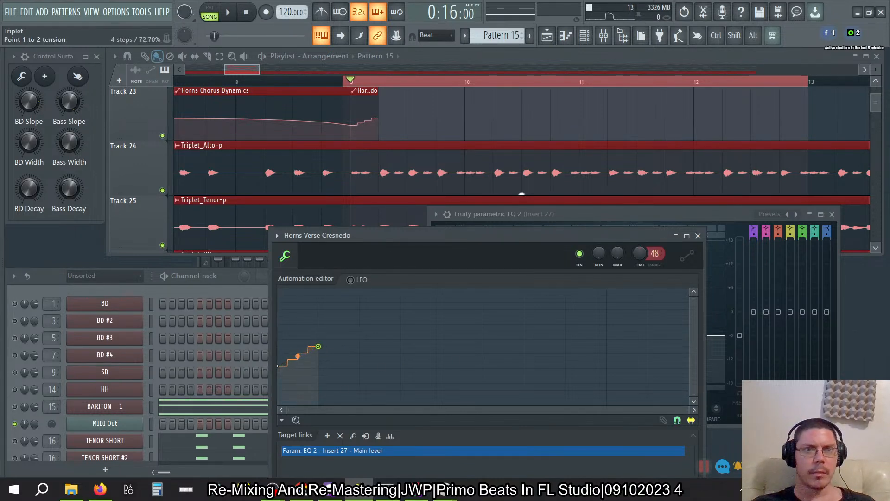
drag(298, 356, 297, 354)
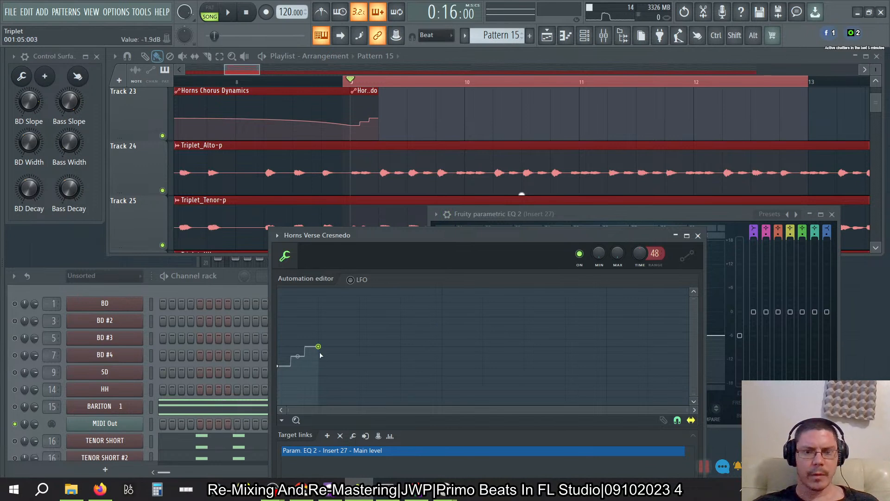
Restore the Horns Verse Cresnedo ramp to two bars long with the fine staircase shape.
drag(320, 346, 606, 346)
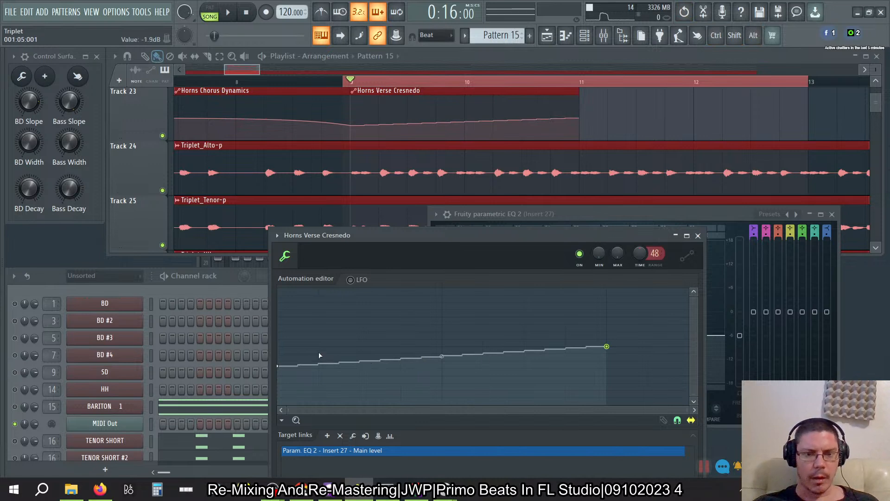
Add a point one beat into the crescendo ramp, slightly above its line, and set the main snap to 1/3 beat.
drag(320, 366, 319, 361)
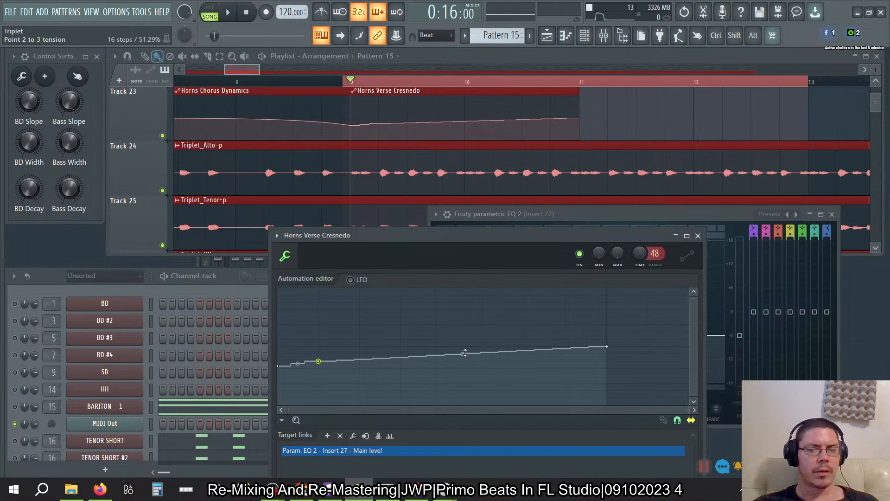
drag(462, 354, 463, 354)
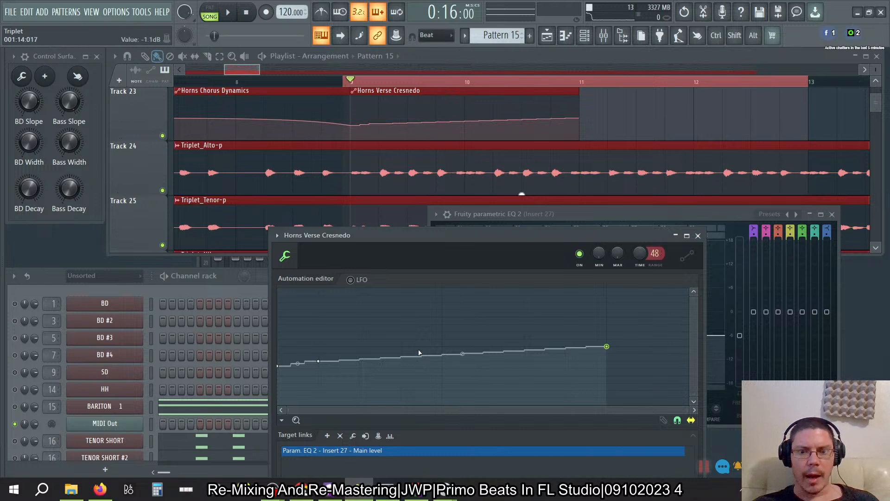
click(435, 35)
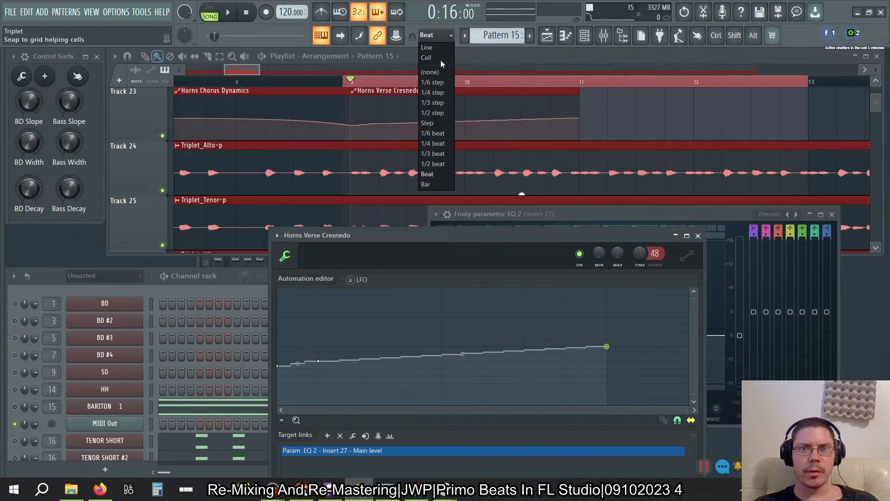
click(436, 102)
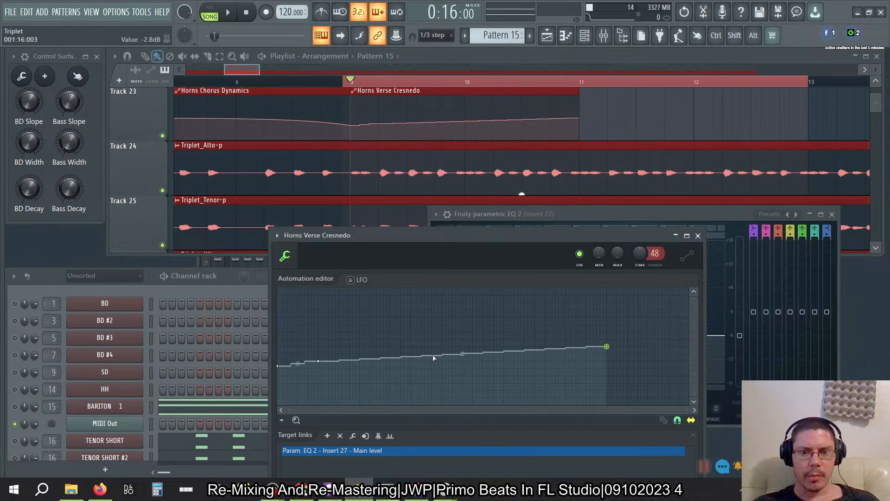
click(435, 35)
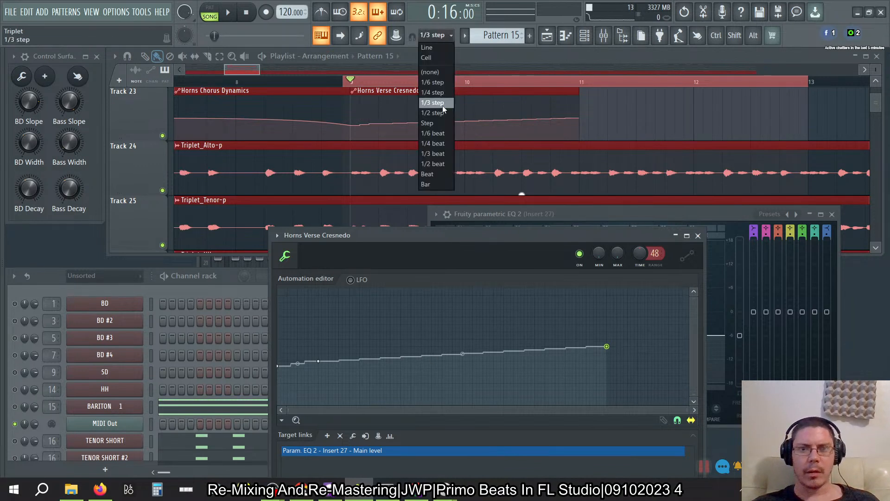
click(436, 153)
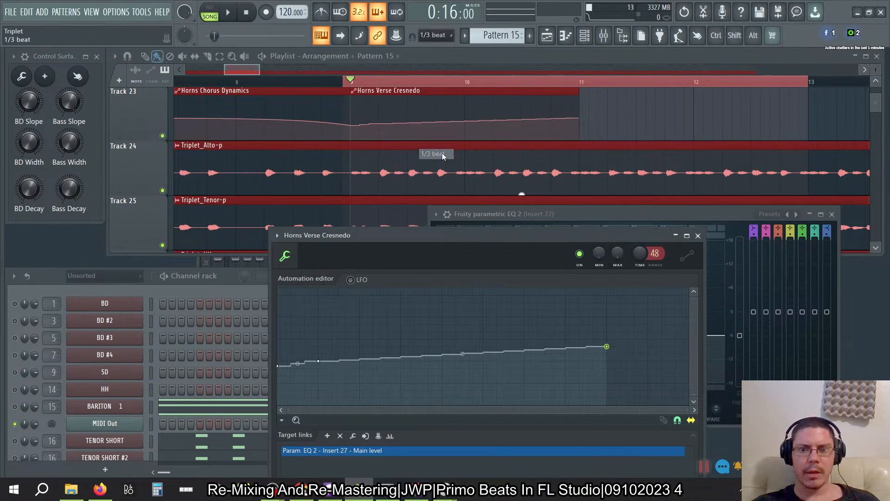
Try adding two points at about -2.3 dB in the middle of the crescendo, and undo both.
click(401, 359)
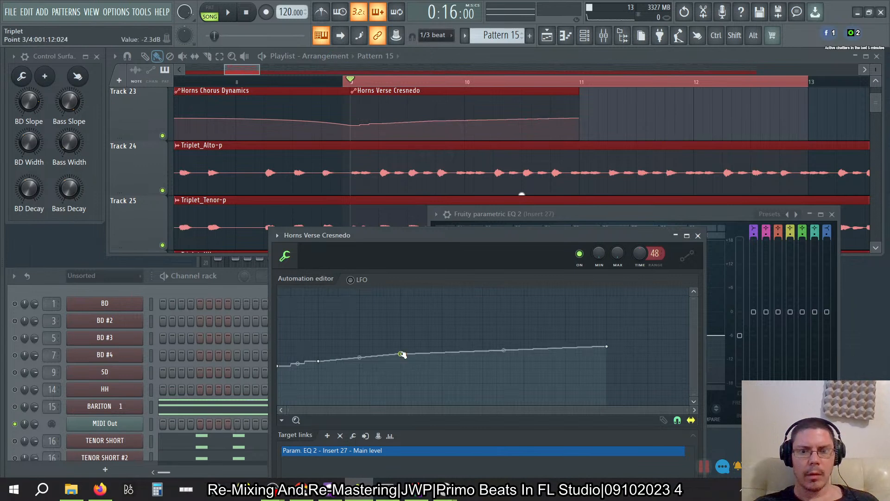
click(483, 355)
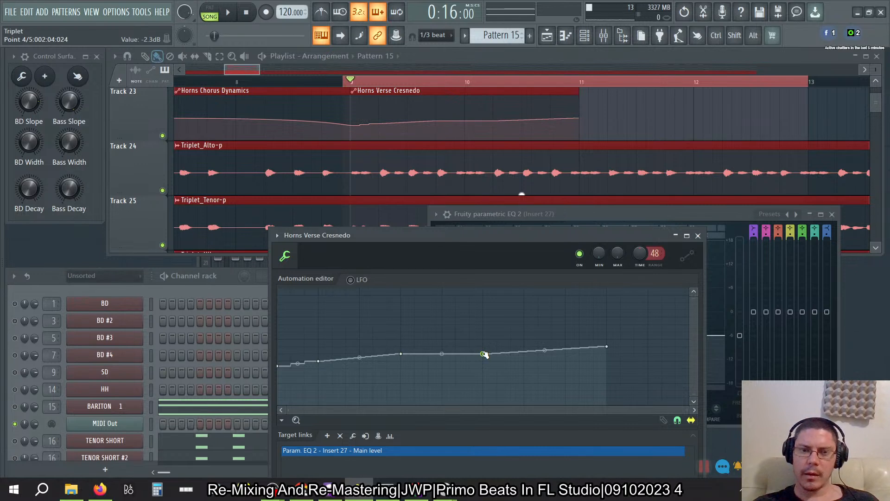
key(ctrl+z)
key(ctrl+z)
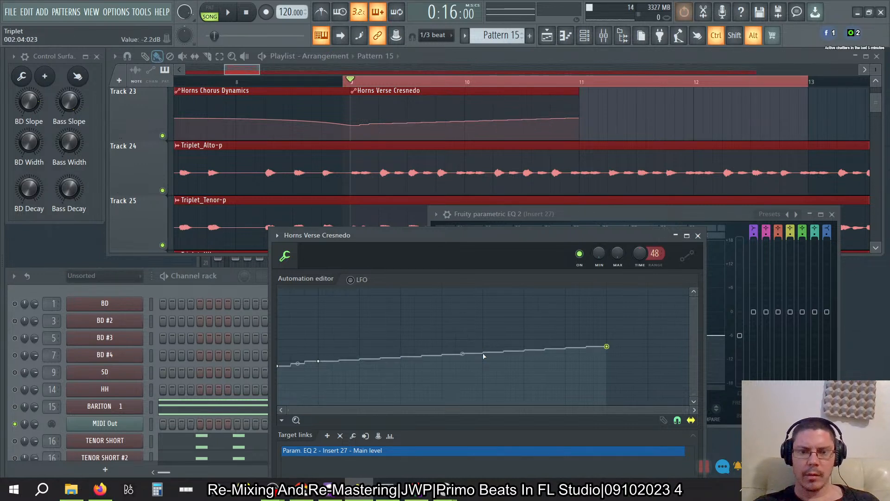
Add a point at the third beat in line with the ramp and another at about -1.3 dB in the second bar.
drag(403, 361, 402, 369)
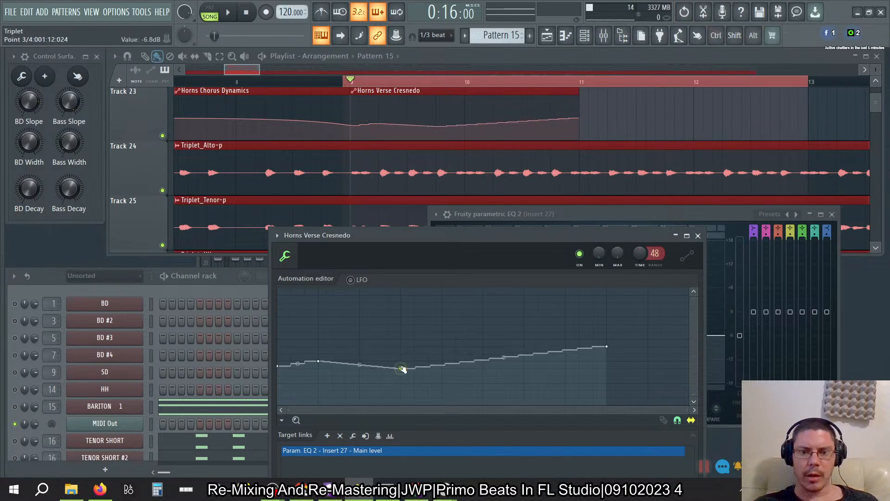
key(ctrl+z)
right_click(403, 355)
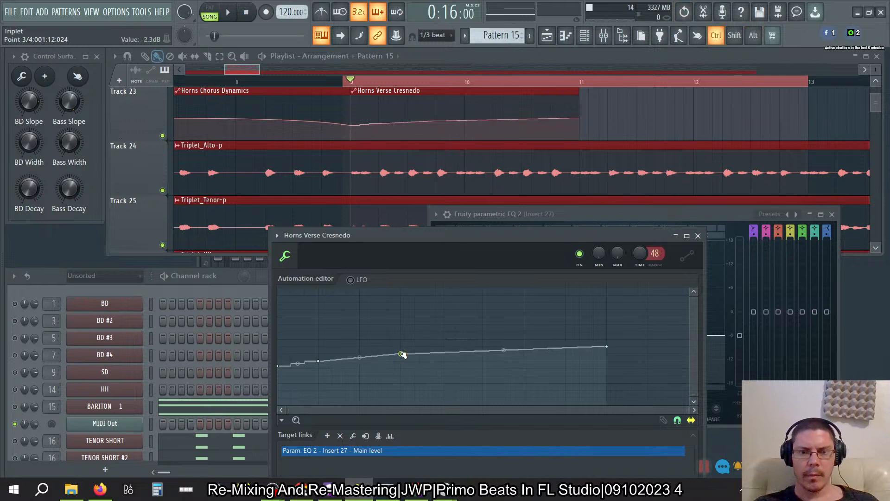
mouse_move(403, 354)
mouse_down()
mouse_move(402, 365)
mouse_move(401, 358)
mouse_up()
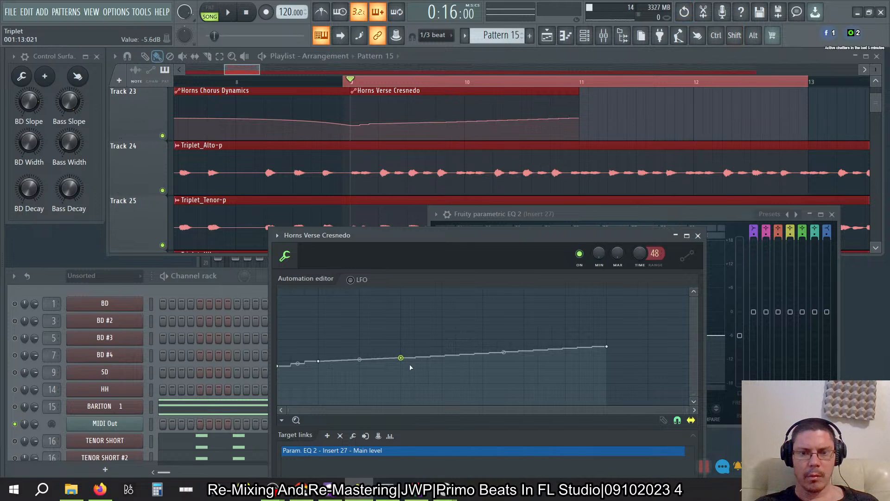
key(shift)
click(524, 351)
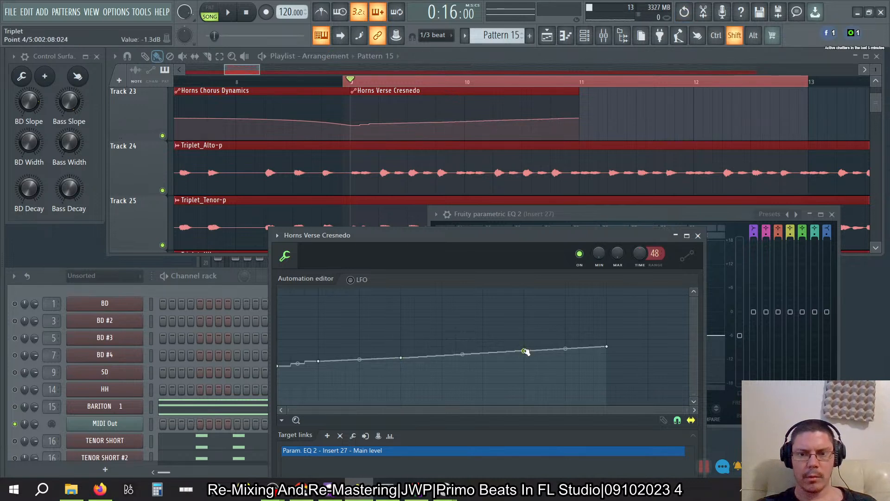
Undo all the points added to the crescendo, back to the plain two-bar ramp.
key(ctrl)
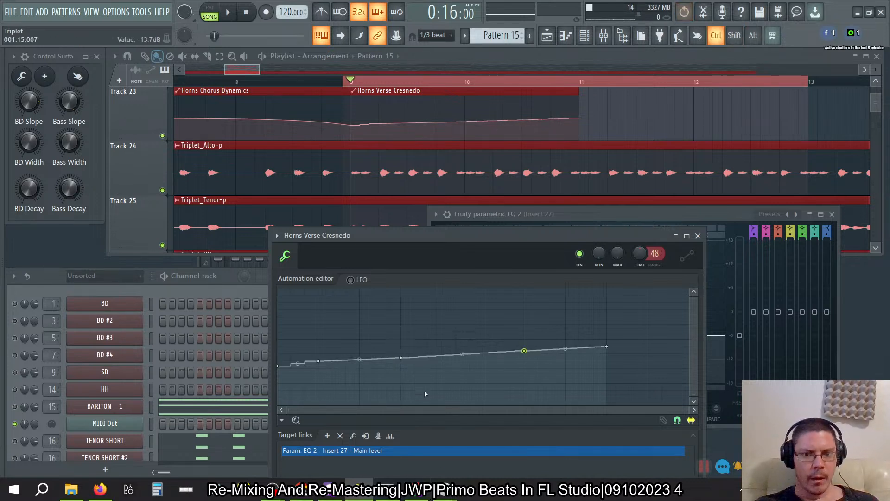
key(ctrl+alt+z)
key(ctrl+alt+z)
key(ctrl+alt+z)
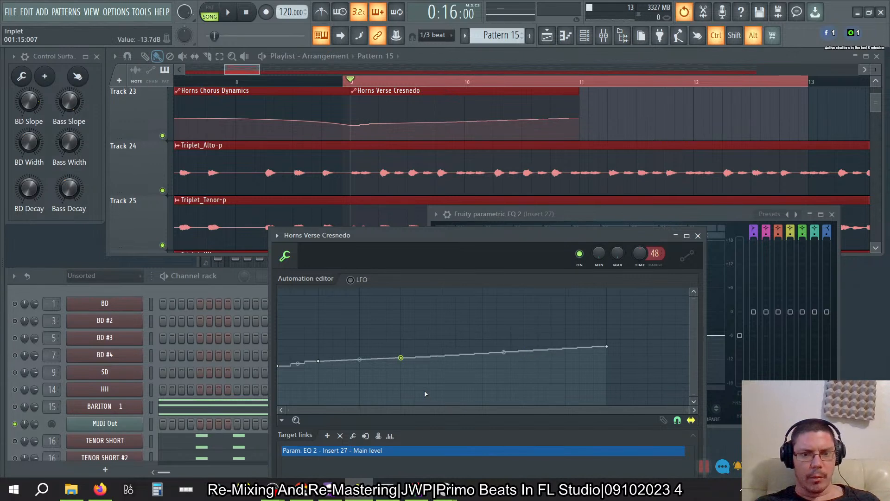
key(ctrl+alt+z)
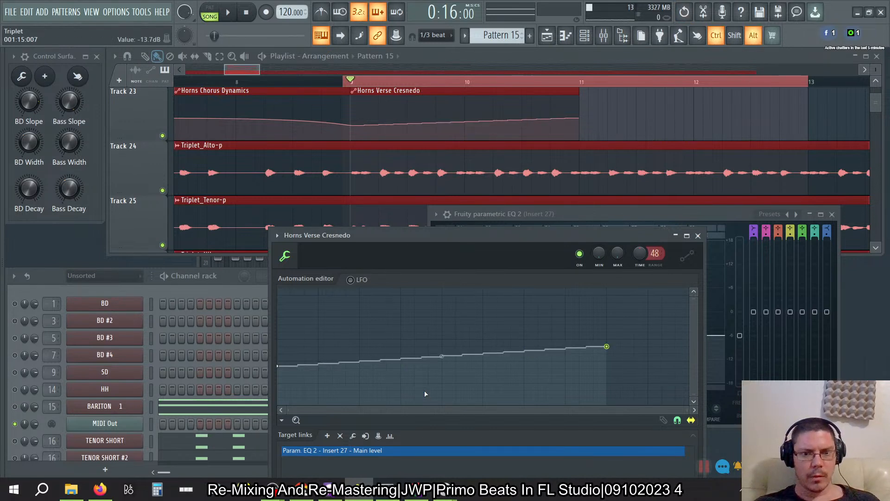
Add a point at about -5.6 dB one beat into the ramp and adjust the first segment's tension to three steps.
drag(319, 363, 318, 368)
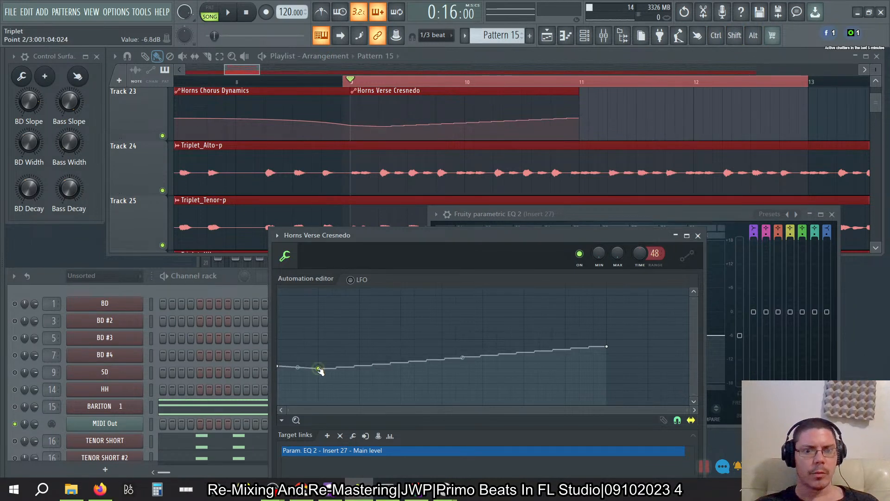
key(ctrl+z)
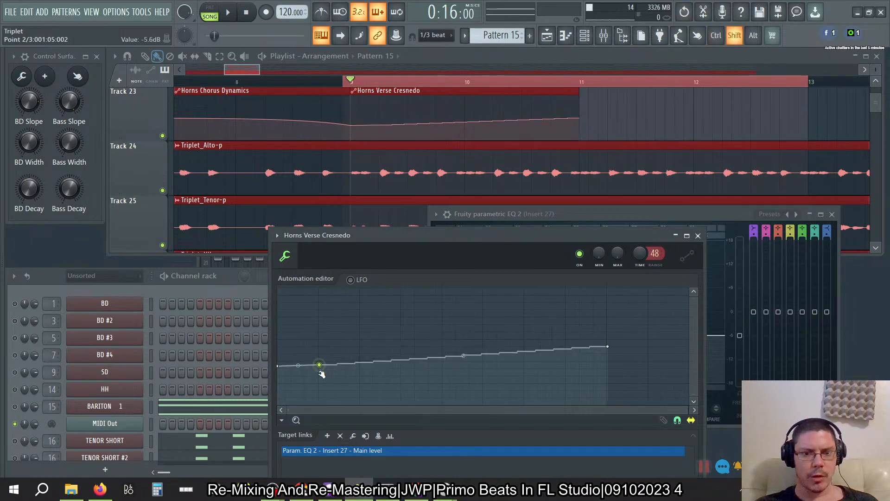
drag(298, 366, 298, 365)
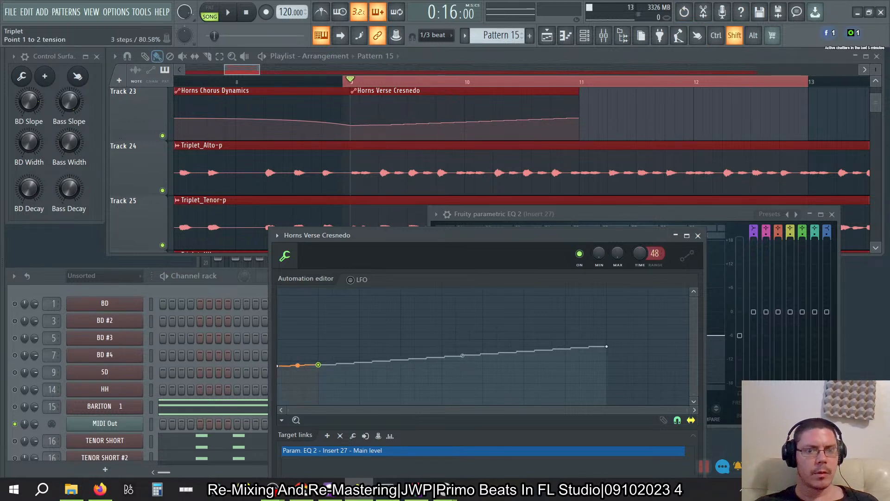
drag(298, 366, 297, 366)
Add two more points in line with the ramp and adjust the tension between them to a finer staircase.
key(shift)
shift+click(401, 360)
shift+click(484, 355)
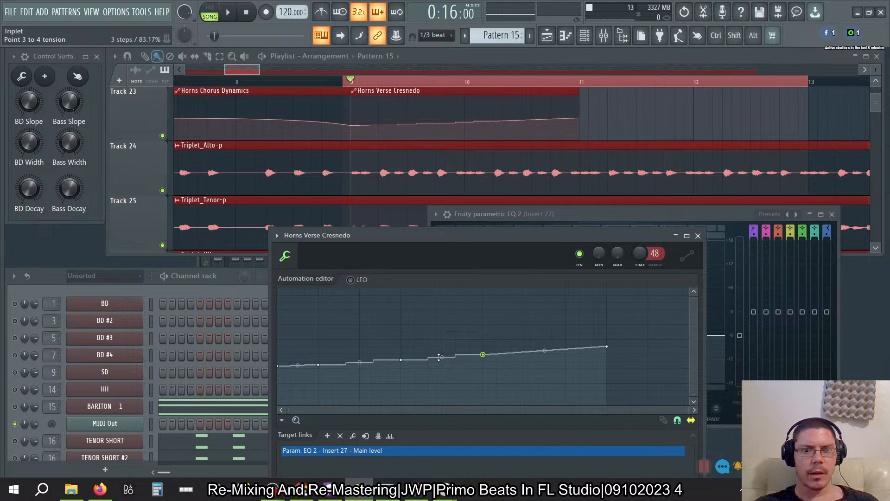
key(shift)
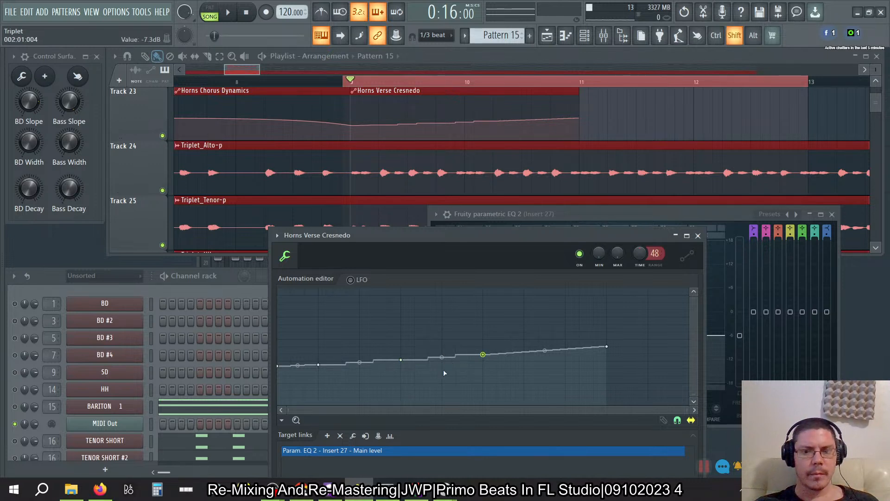
drag(442, 357, 442, 356)
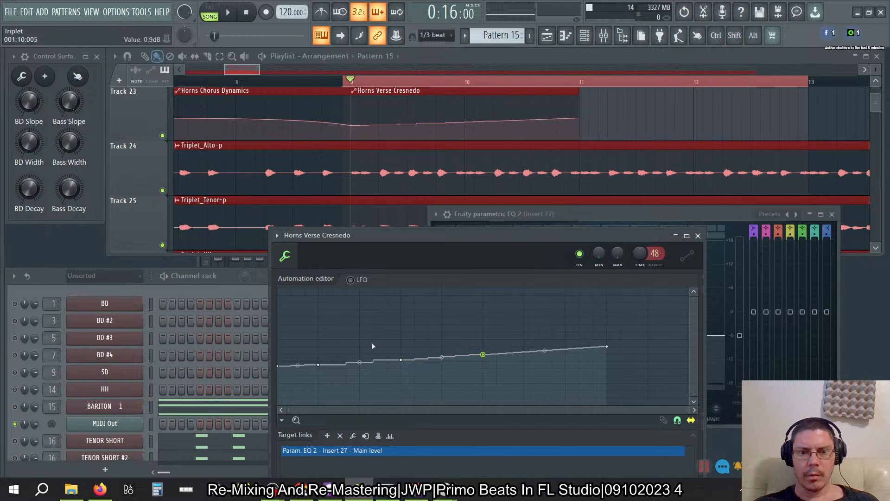
Set the main snap to Beat and adjust the last segment's tension to form a staircase.
click(436, 35)
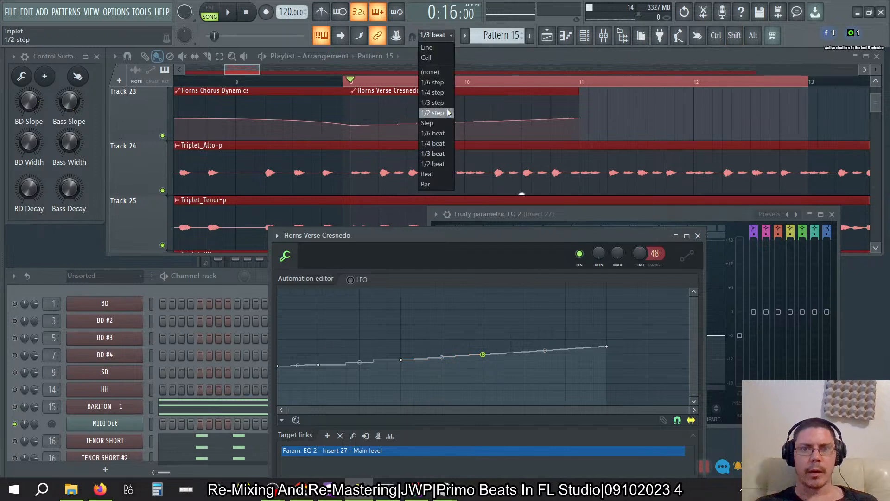
click(440, 174)
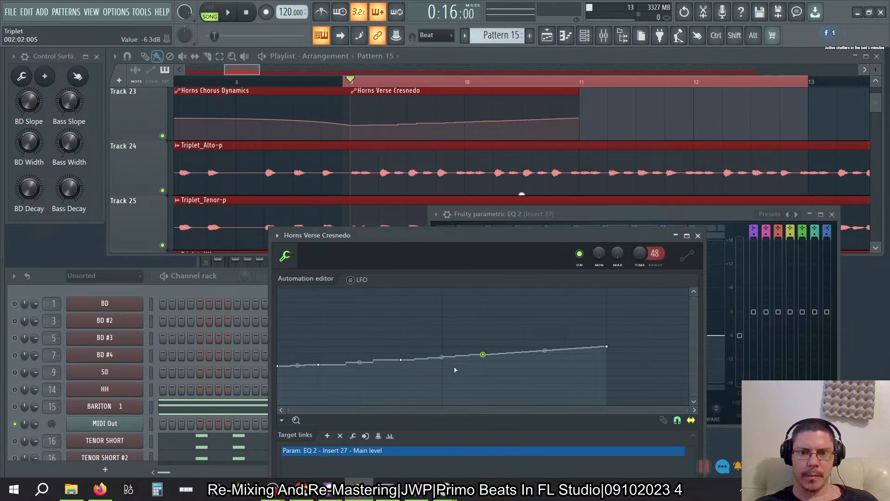
drag(545, 349, 544, 339)
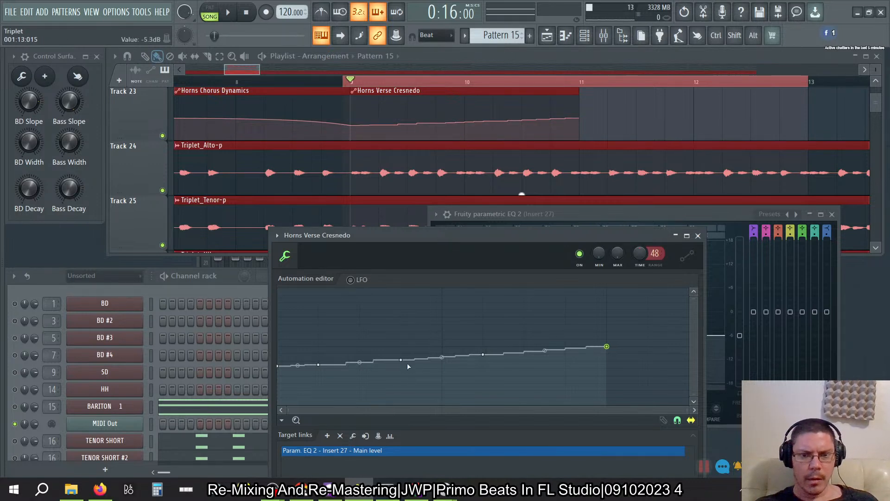
Try to shift the crescendo's third point farther along the ramp, first with Beat snap and again with Step snap.
drag(401, 360, 418, 359)
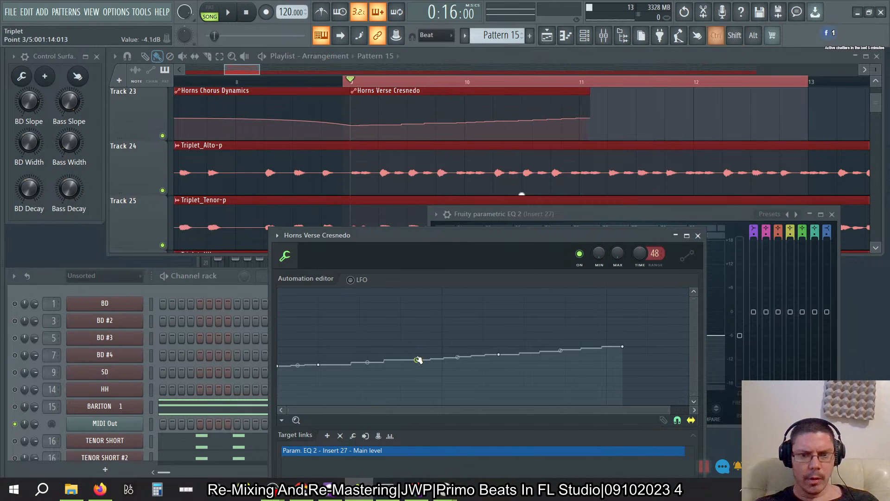
key(ctrl+z)
click(440, 36)
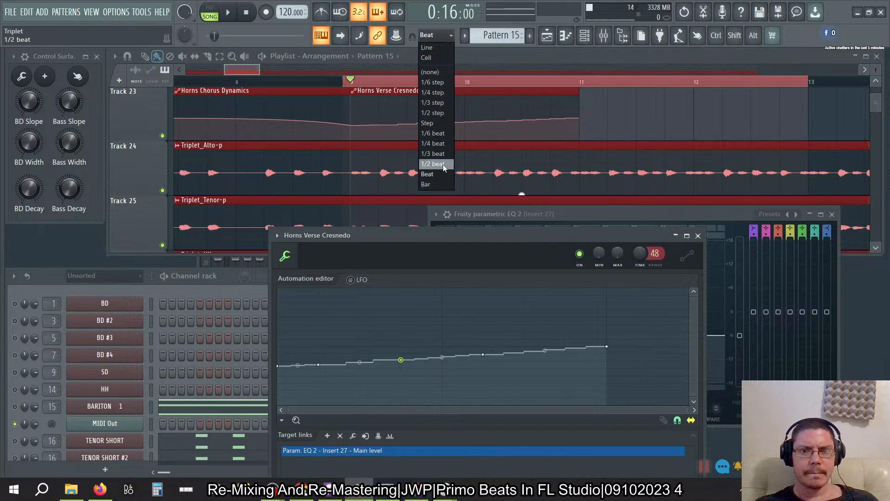
click(431, 123)
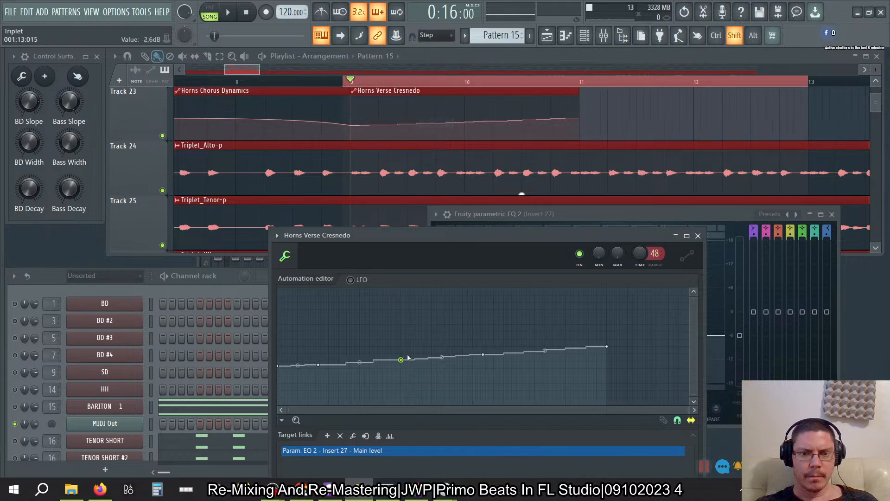
drag(401, 360, 423, 365)
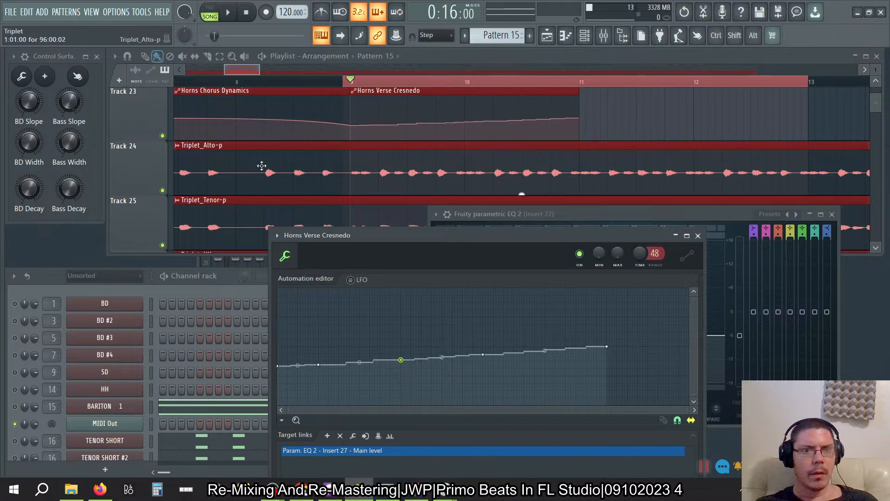
click(163, 76)
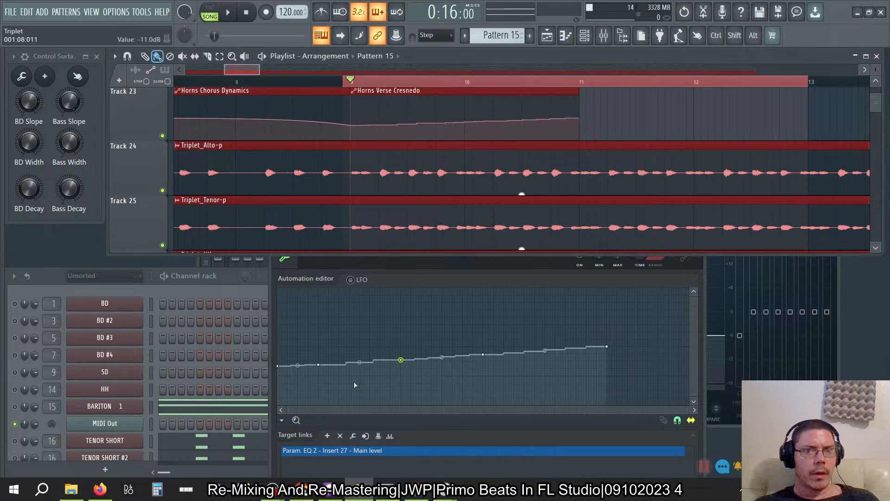
click(406, 365)
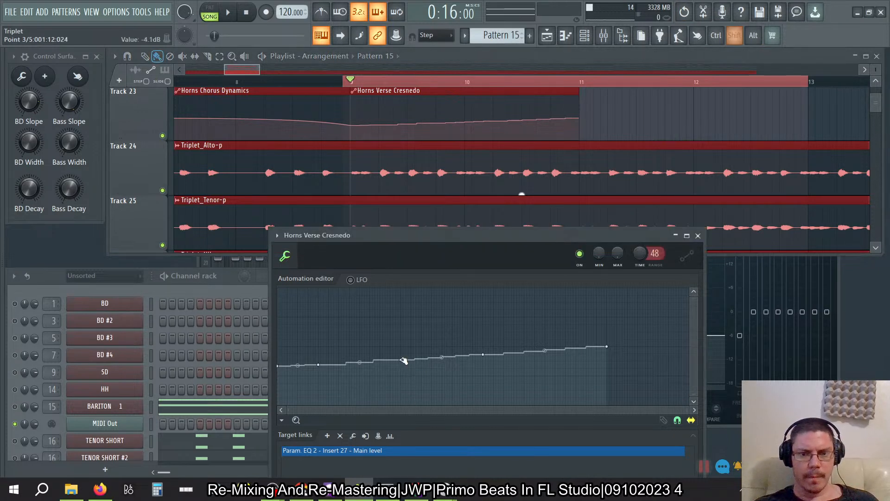
mouse_move(401, 360)
mouse_down()
mouse_move(427, 364)
mouse_move(425, 355)
mouse_move(408, 349)
mouse_move(397, 357)
mouse_move(422, 366)
mouse_move(405, 372)
mouse_move(422, 370)
mouse_move(427, 350)
mouse_move(394, 356)
mouse_move(459, 350)
mouse_move(424, 338)
mouse_move(411, 356)
mouse_move(494, 360)
mouse_move(406, 358)
mouse_up()
key(ctrl+z)
Undo the added points and tension changes back to the plain two-bar staircase ramp, and set the main snap to Beat.
key(ctrl+alt+z)
key(ctrl+alt+z)
key(ctrl+alt+z)
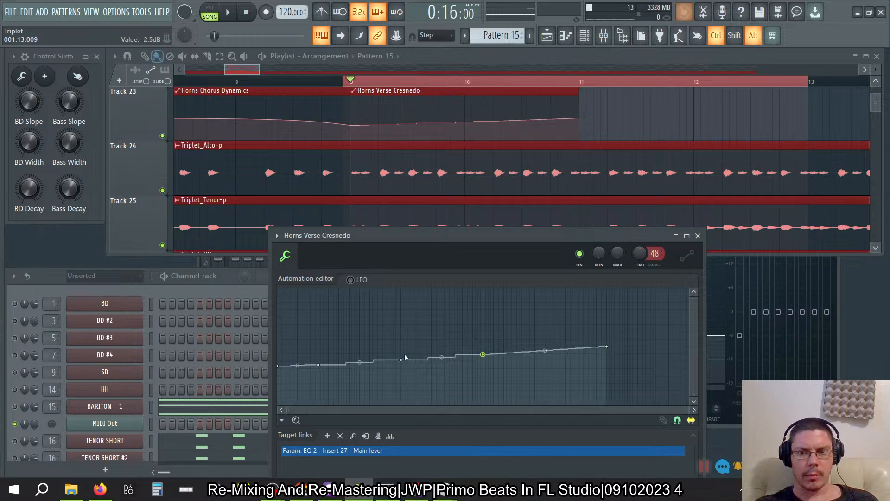
key(ctrl+alt+z)
key(ctrl+alt+z)
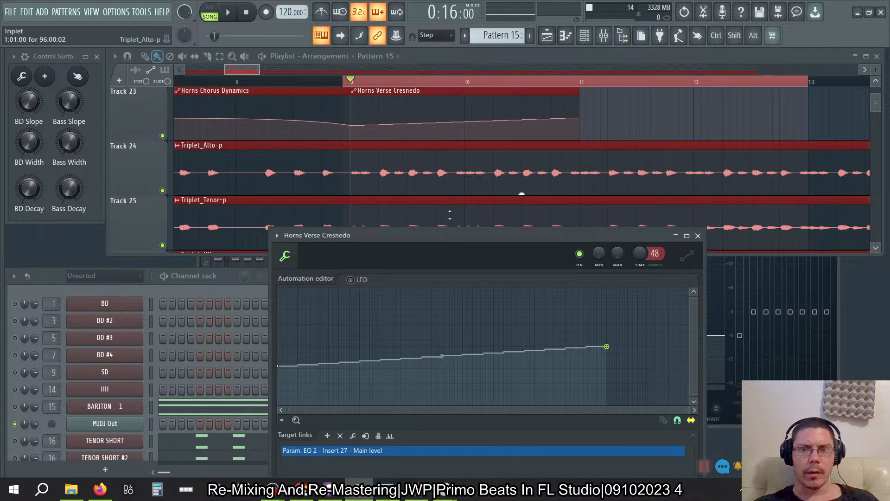
click(453, 37)
click(434, 175)
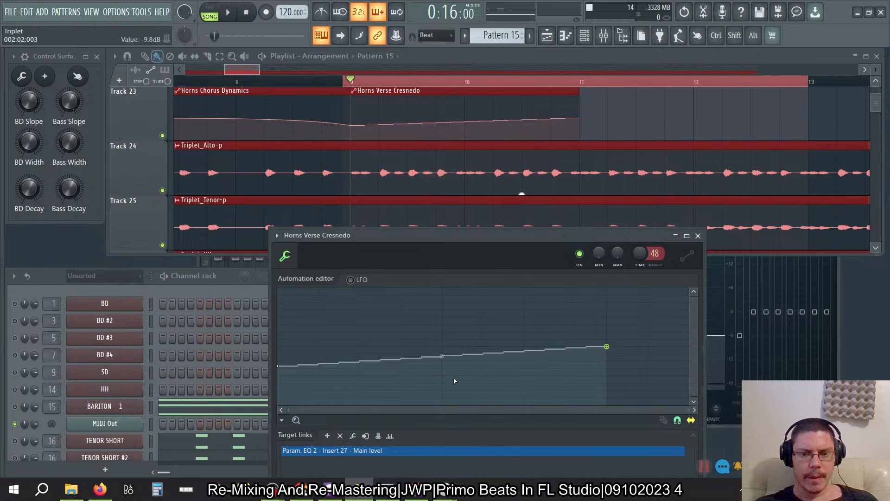
Set the main snap to 1/2 beat and add three intermediate points along the Horns Verse Cresnedo ramp.
click(451, 35)
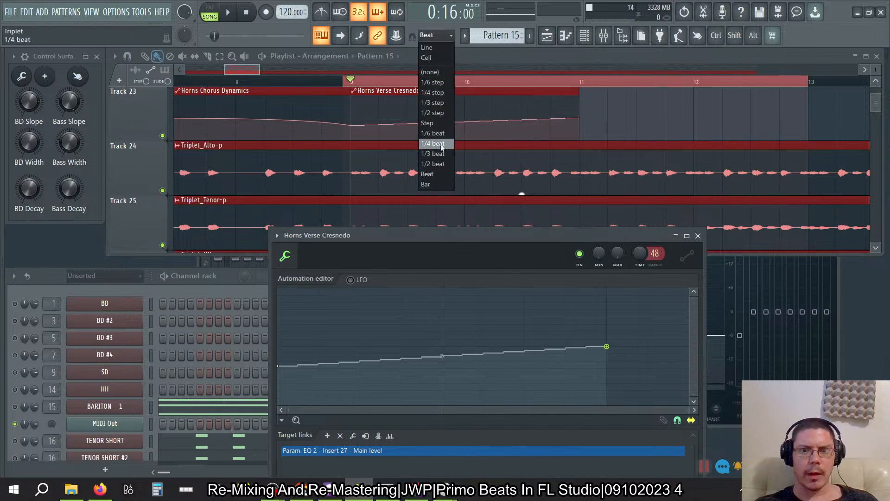
click(434, 164)
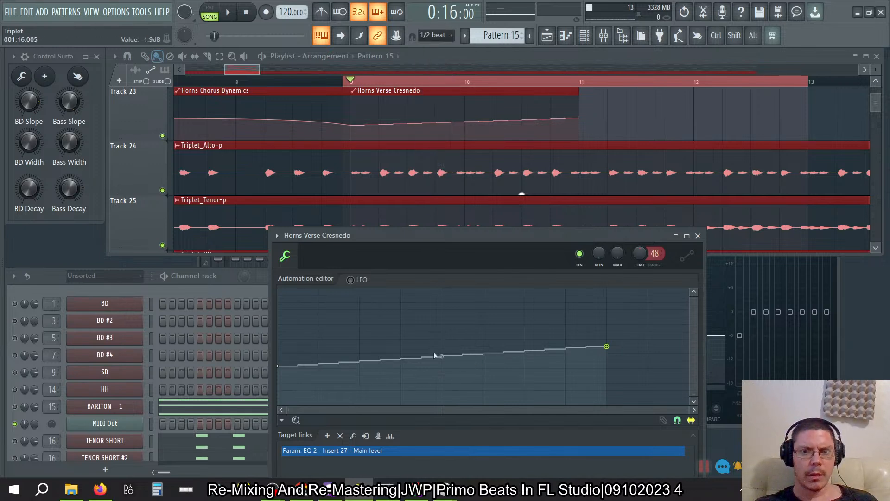
key(shift)
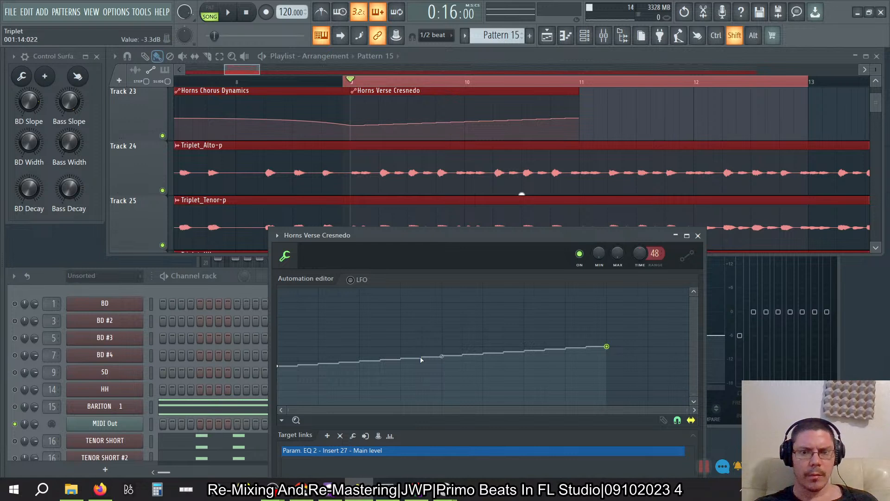
click(423, 359)
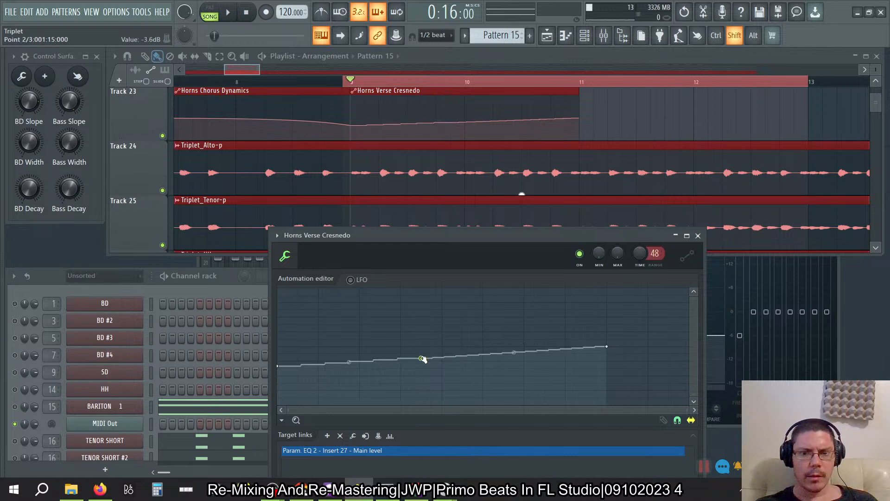
click(485, 355)
shift+click(318, 365)
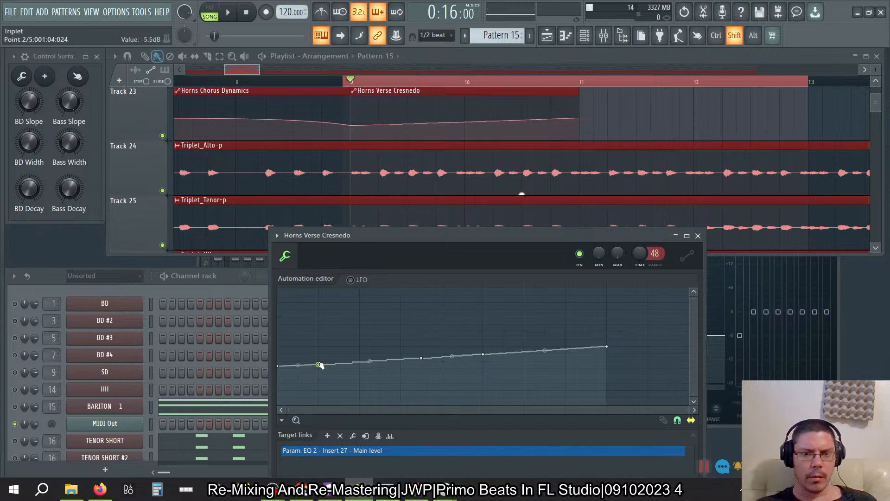
Adjust the tension of the crescendo's first segment to 3 steps and its third to 5 steps, and reshape the second segment's tension.
drag(298, 365, 298, 370)
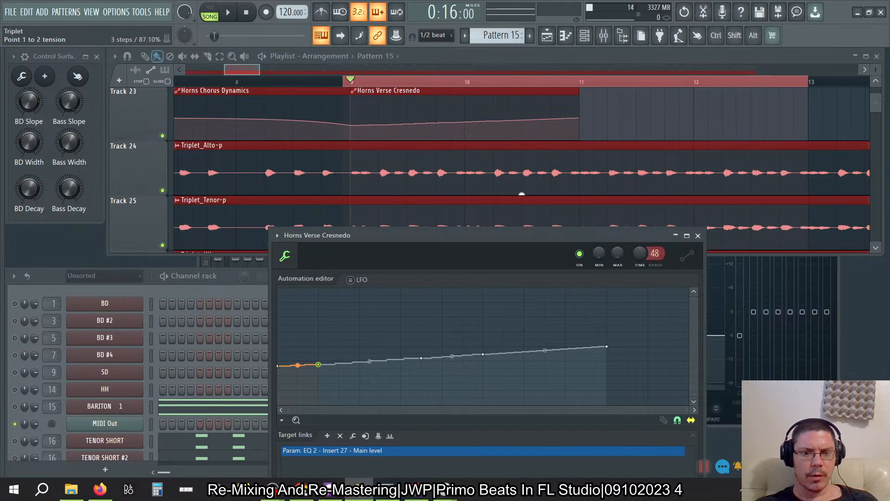
drag(450, 355, 450, 353)
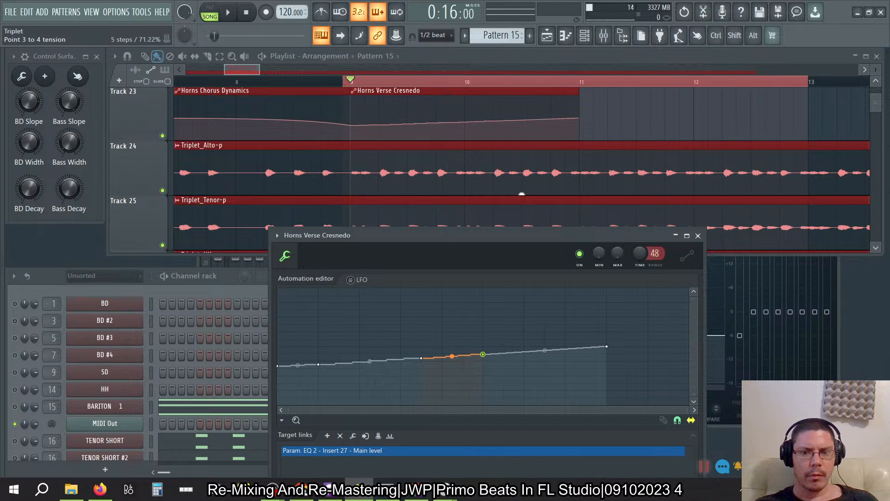
drag(370, 361, 370, 357)
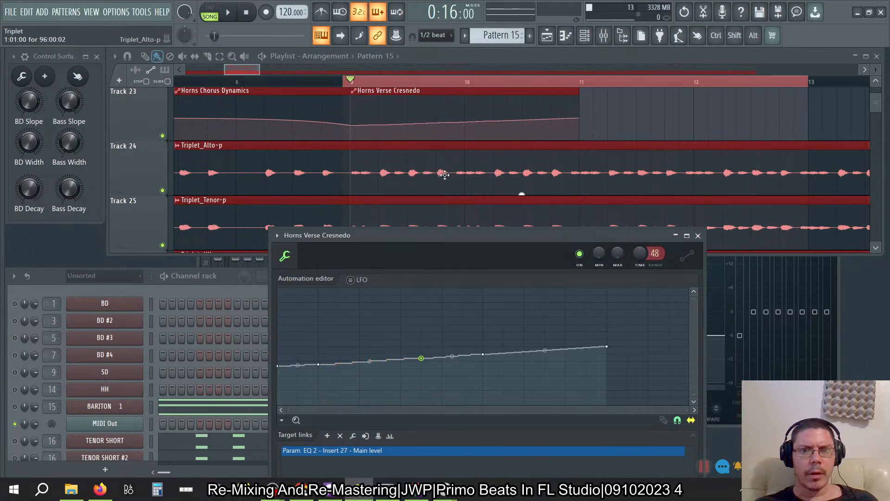
drag(369, 364, 369, 362)
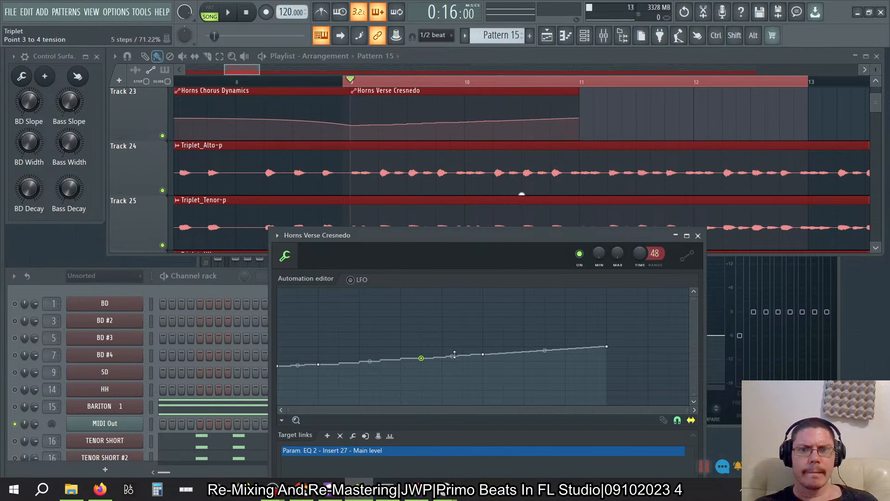
Deselect the other clips and move the Horns Verse Cresnedo clip down to Track 24, over the Triplet_Alto-p waveform.
drag(465, 94, 466, 174)
drag(468, 132, 462, 186)
ctrl+click(624, 145)
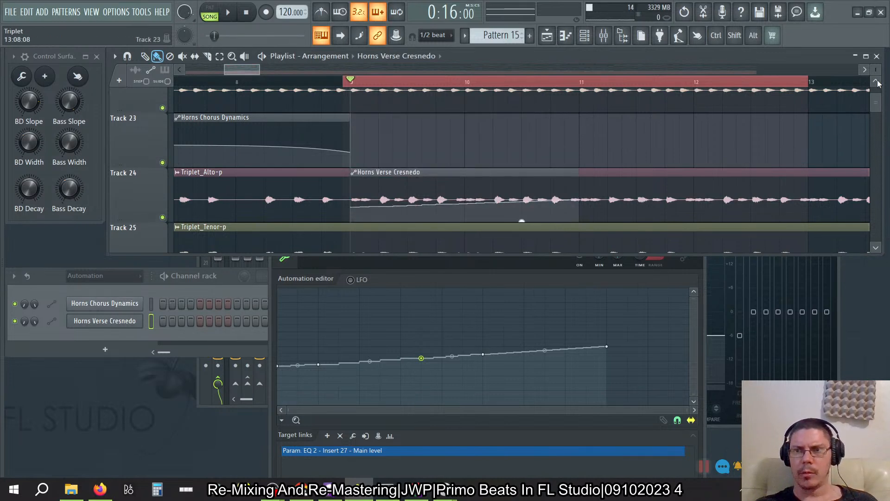
scroll(696, 161, down, 2)
scroll(697, 161, up, 1)
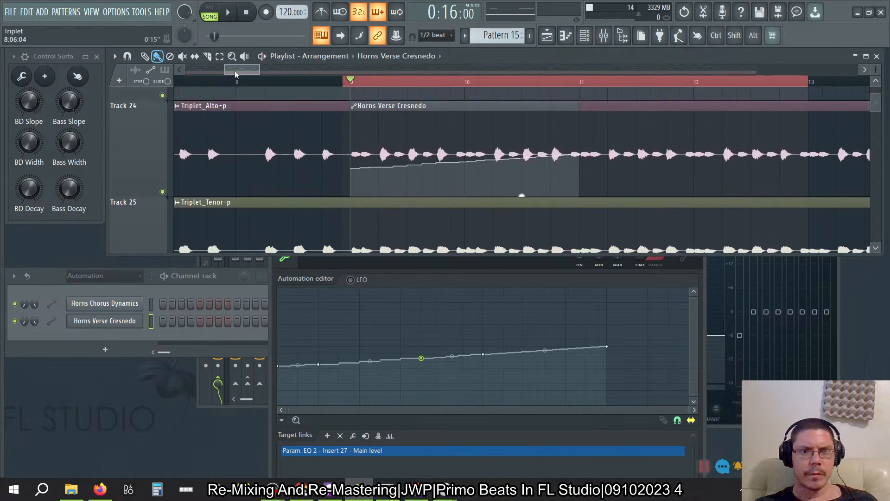
drag(221, 71, 246, 74)
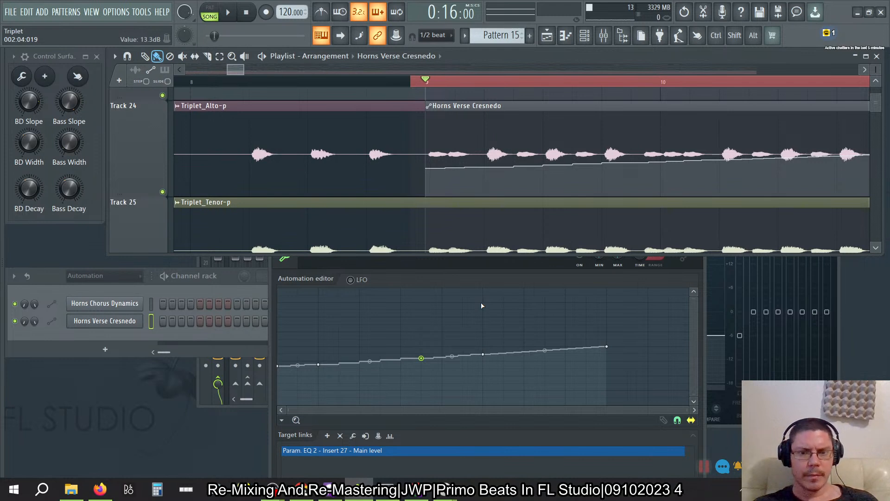
Undo the crescendo clip's move and the deselection, and redo both.
click(471, 282)
key(ctrl+alt+z)
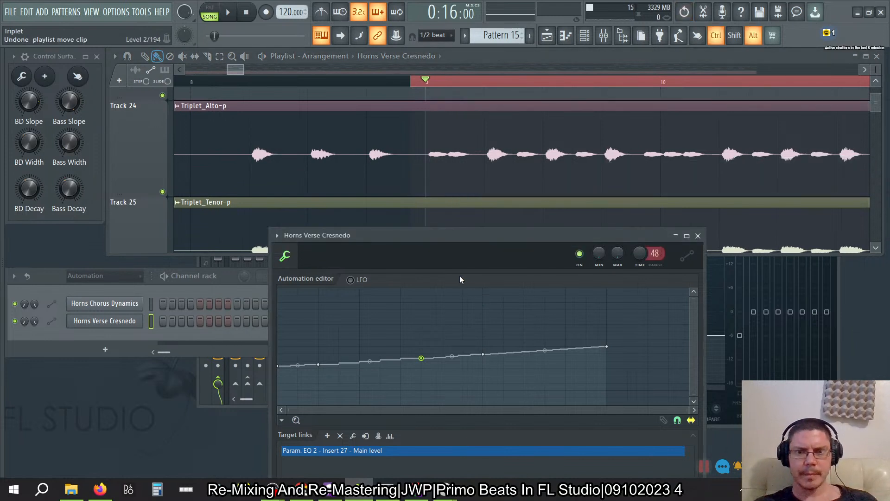
key(ctrl+alt+z)
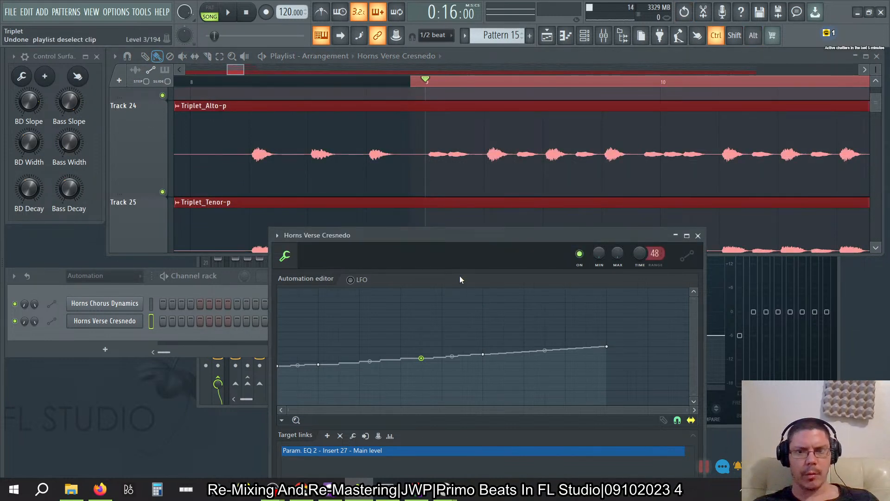
key(ctrl+shift+z)
key(ctrl+shift+z)
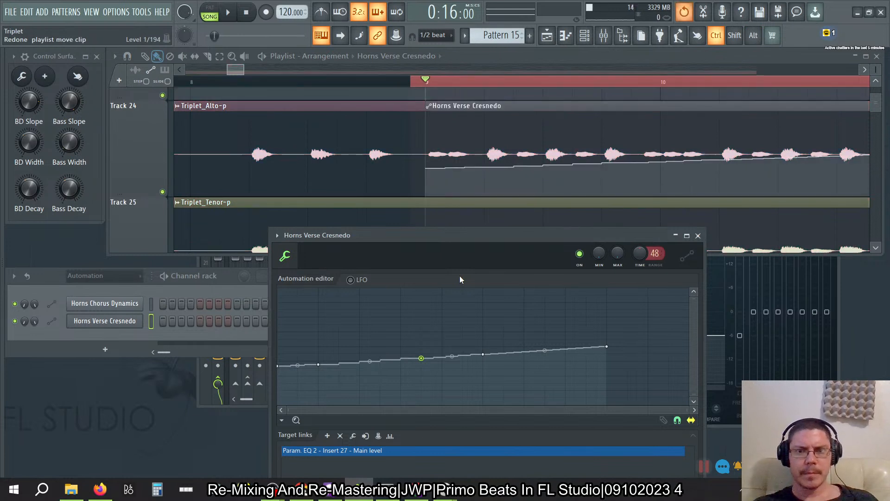
key(ctrl+z)
key(ctrl+shift+z)
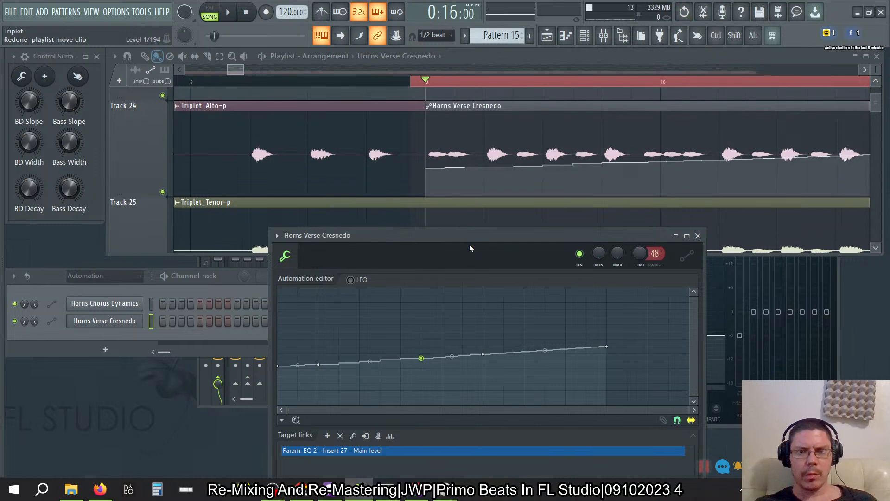
Move the automation editor higher and undo the clip move, added points and tension changes back to the plain five-step staircase.
drag(464, 236, 409, 175)
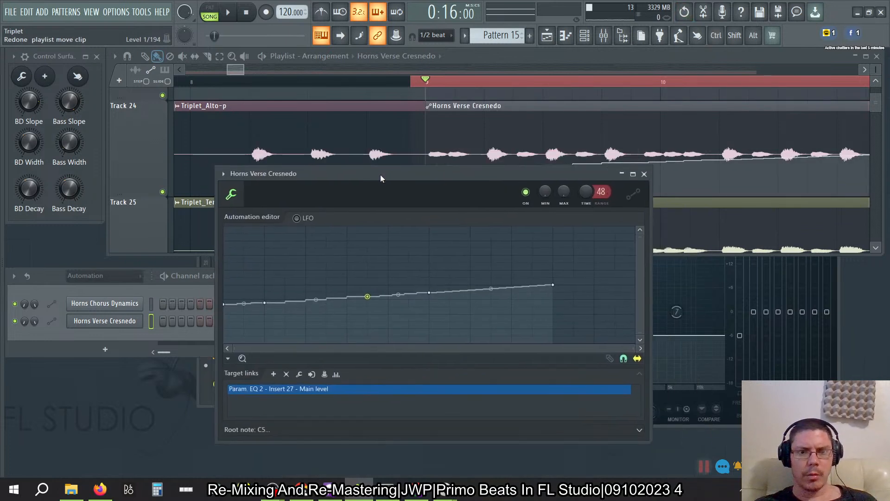
key(ctrl+z)
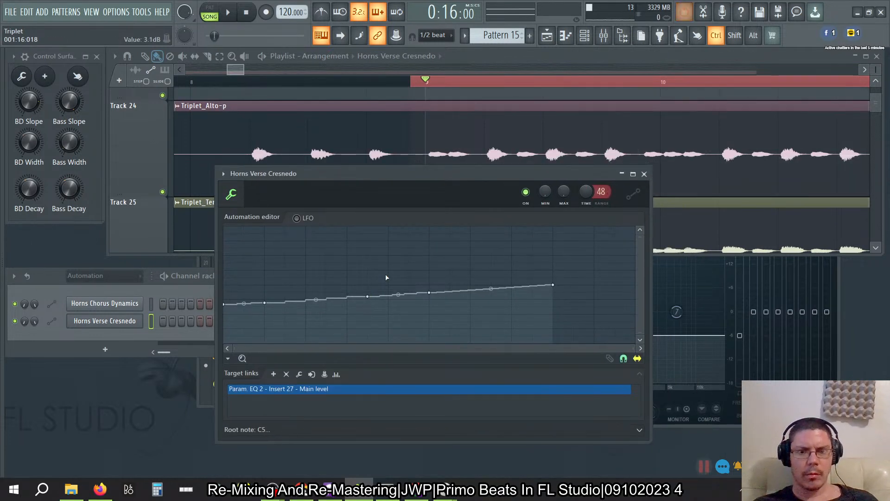
key(ctrl+alt+z)
key(ctrl+alt+z)
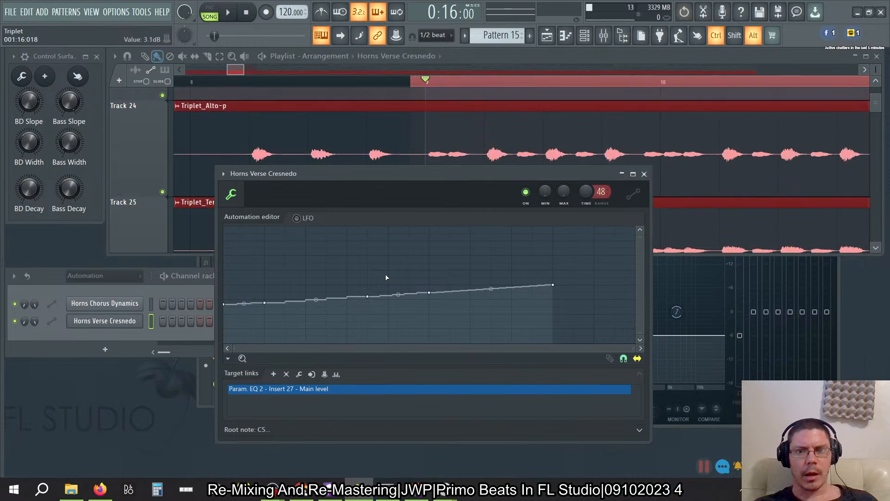
key(ctrl+alt+z)
key(ctrl+alt+z)
key(ctrl+alt+z)
key(ctrl+alt+z)
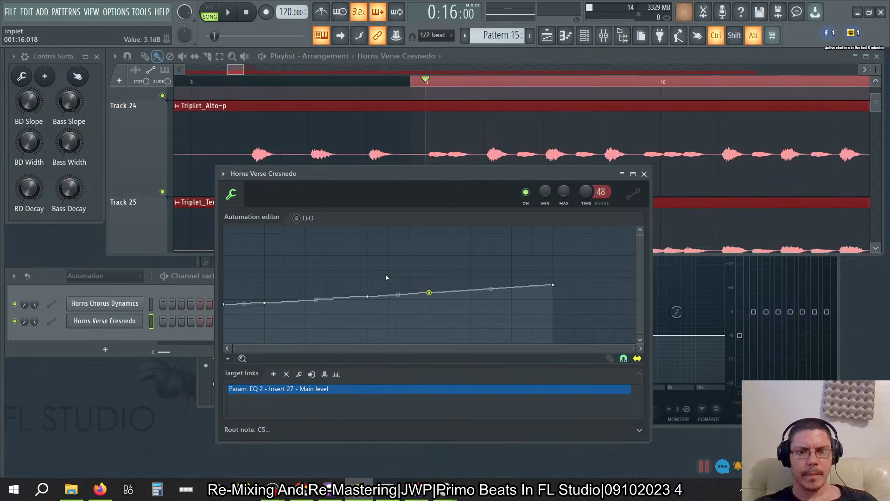
key(ctrl+alt+z)
key(ctrl+alt+z)
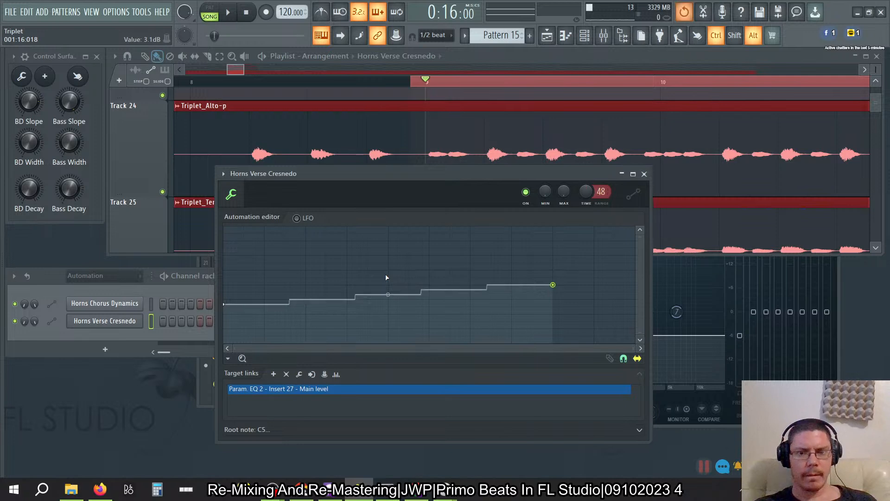
Isolate the Horns Verse Cresnedo clip in the selection and move it from Track 23 to Track 24, over the Triplet_Alto-p waveform.
click(694, 59)
scroll(653, 143, up, 2)
scroll(654, 143, down, 2)
scroll(654, 143, up, 2)
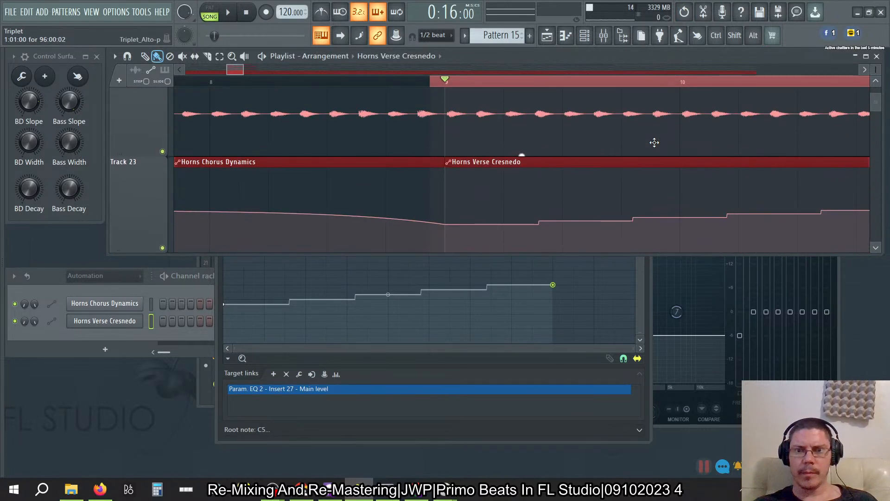
scroll(654, 141, down, 1)
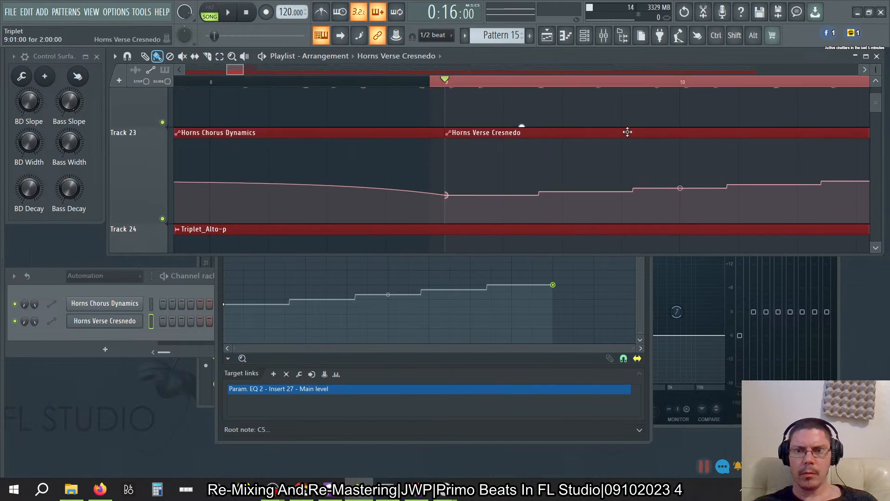
click(641, 134)
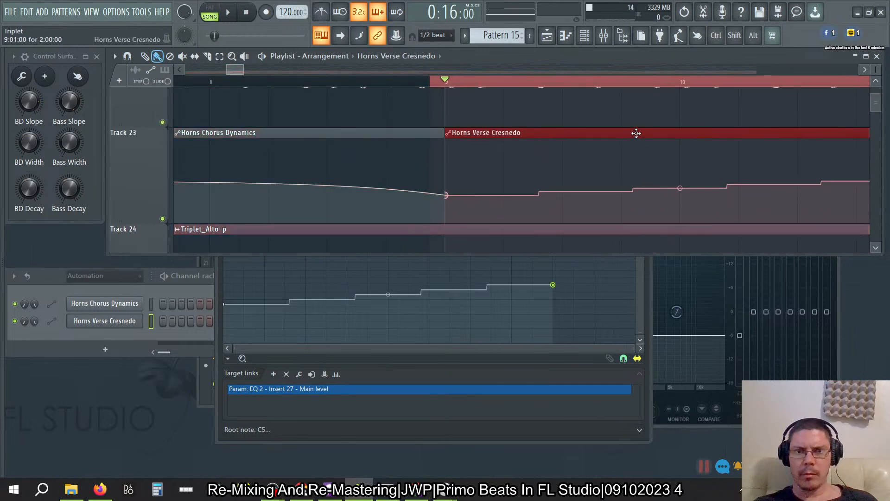
scroll(636, 133, down, 3)
scroll(635, 174, up, 4)
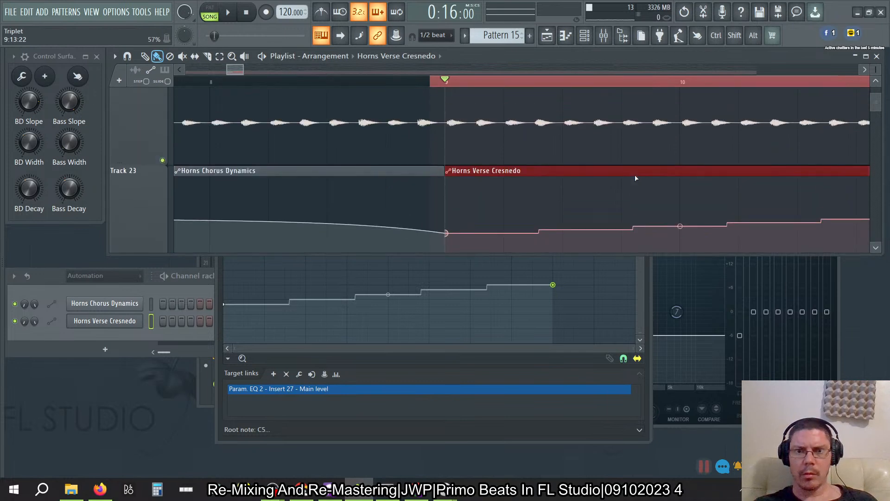
scroll(617, 246, down, 1)
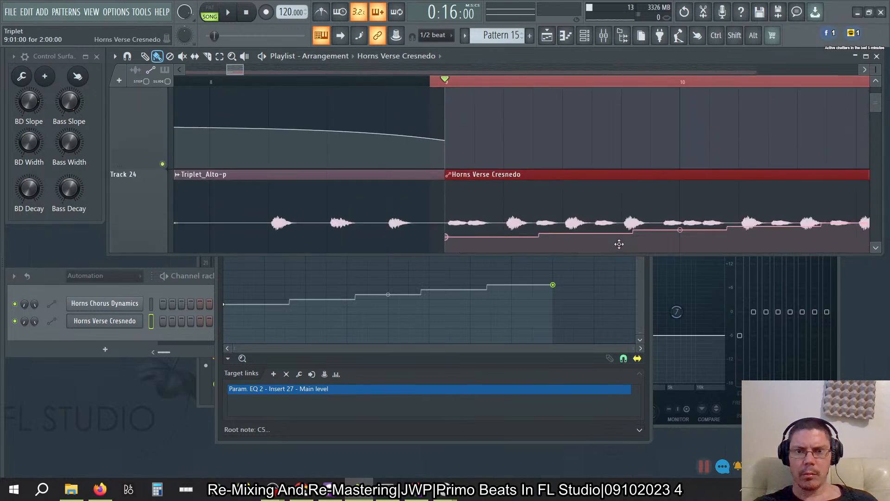
scroll(513, 145, down, 2)
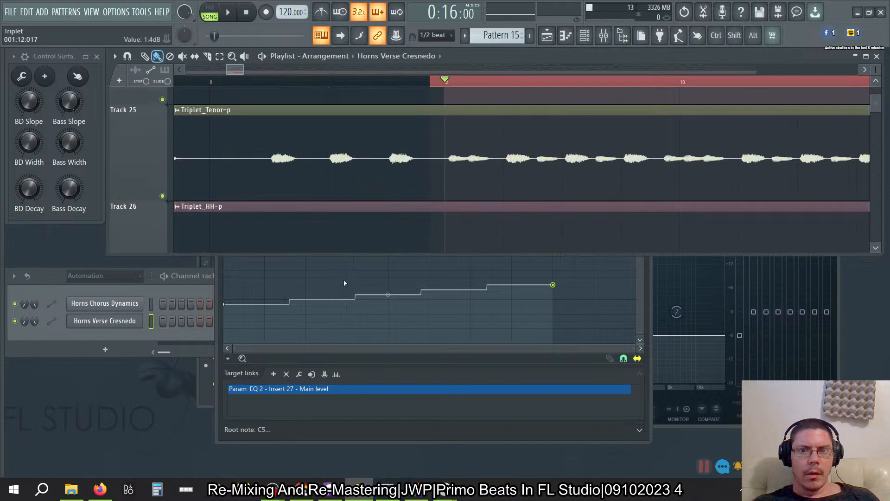
scroll(587, 136, right, 2)
scroll(587, 137, left, 1)
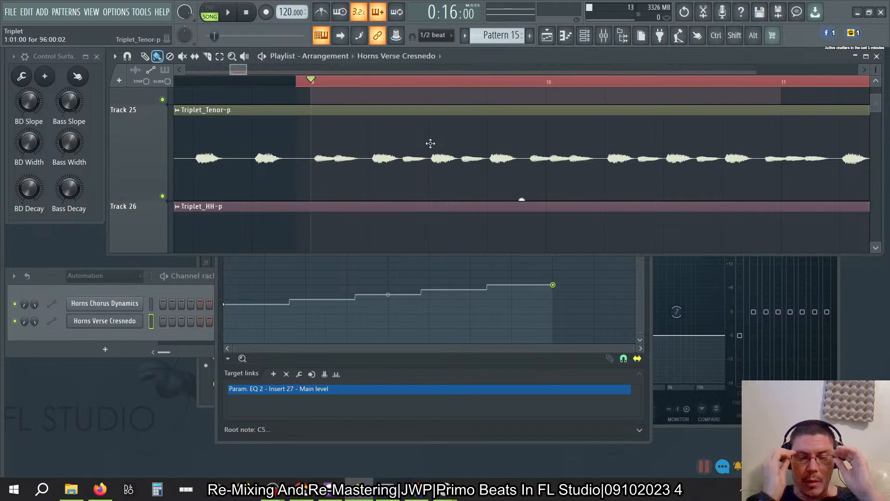
Switch to the browser to check the BandLab live stream, and return to FL Studio.
key(alt+Tab)
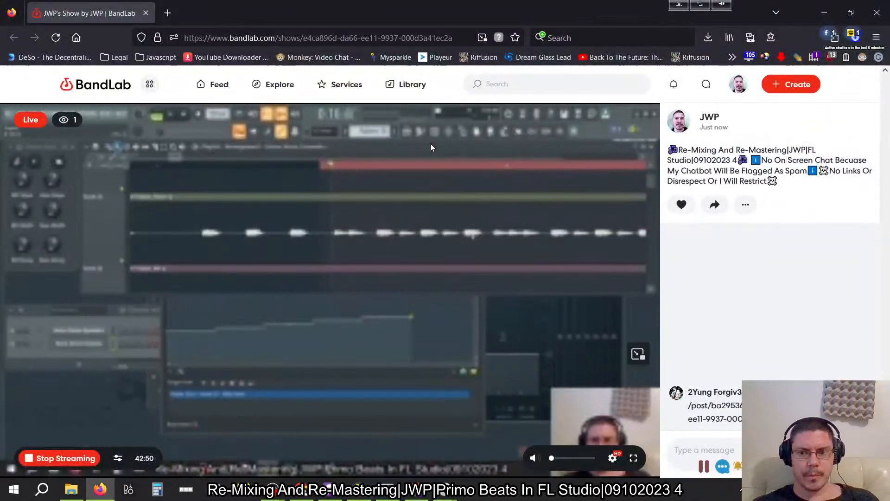
key(alt+Tab)
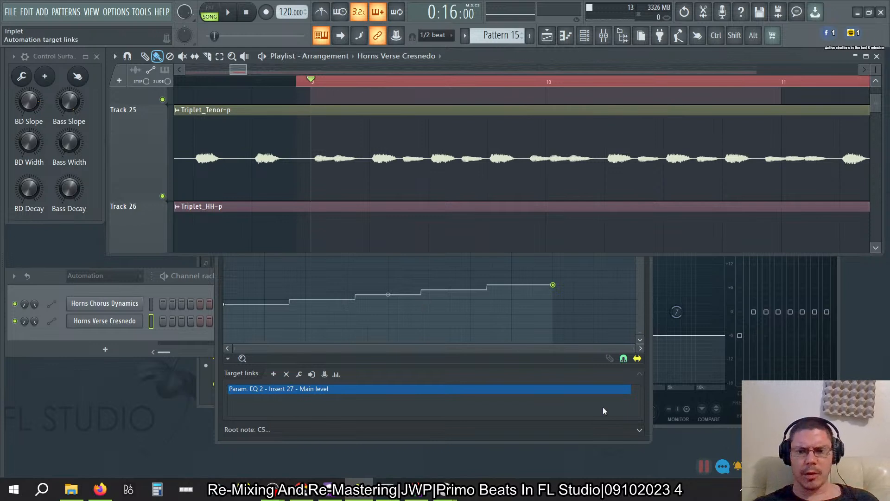
Bring the crescendo's automation editor to the front and add a point on the first stair step.
key(F6)
click(460, 355)
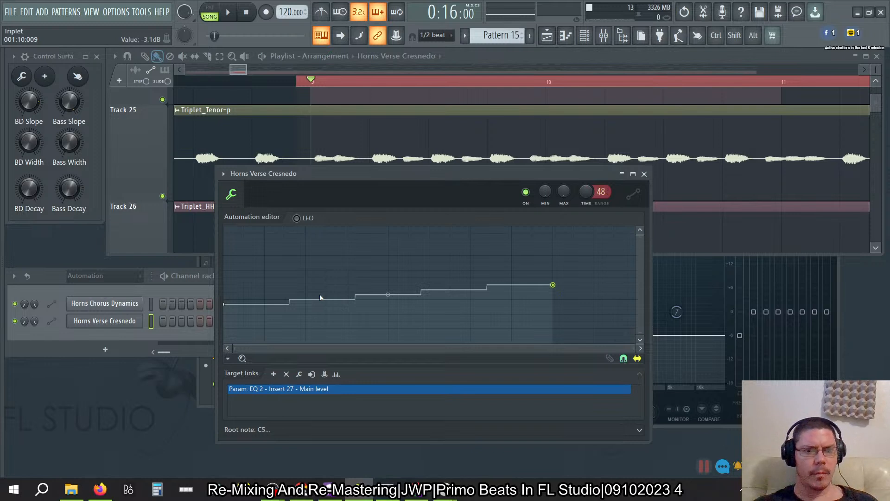
shift+right_click(286, 304)
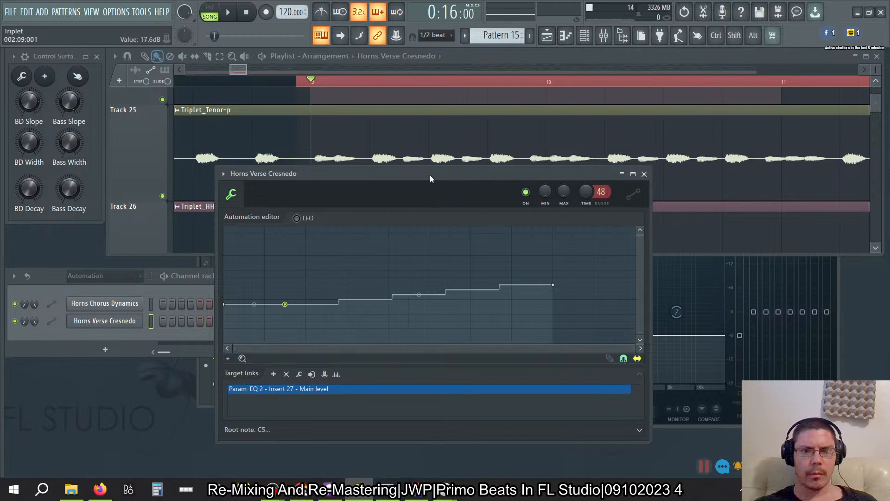
Move the automation editor window away from the playlist clips and undo the added point on the first stair step.
drag(430, 175, 426, 208)
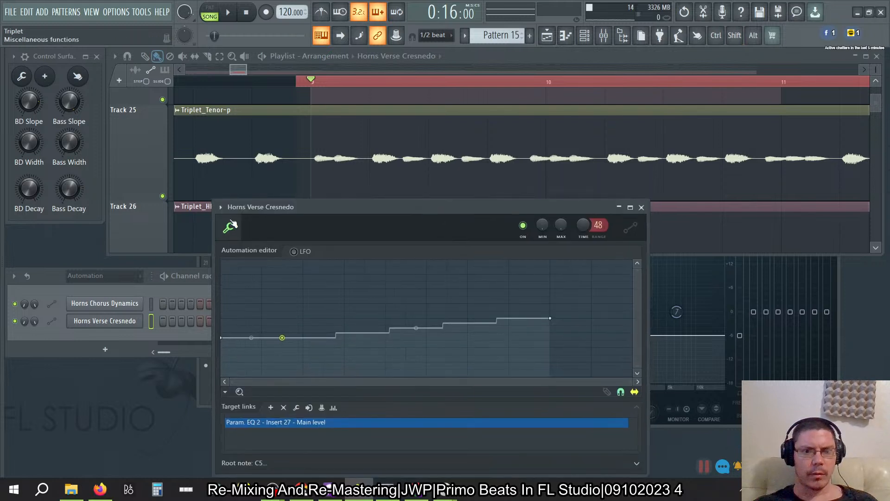
drag(270, 211, 357, 211)
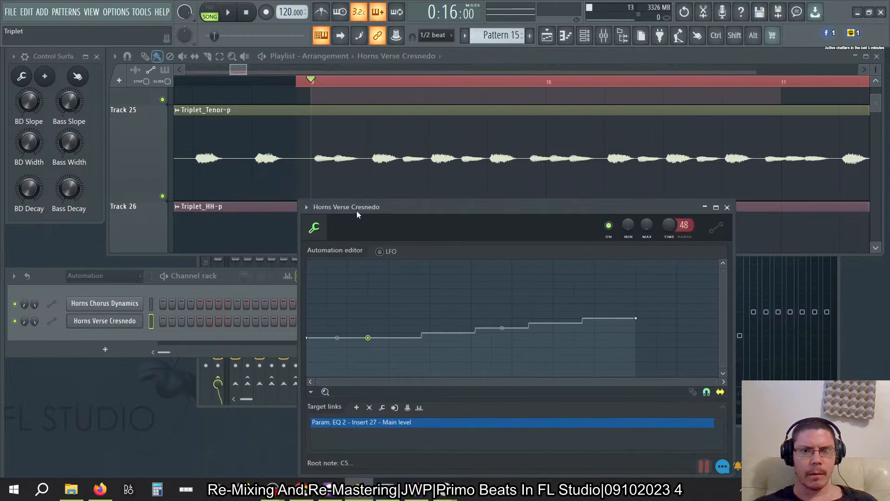
key(ctrl+z)
scroll(426, 132, up, 2)
scroll(426, 132, down, 2)
scroll(426, 133, up, 2)
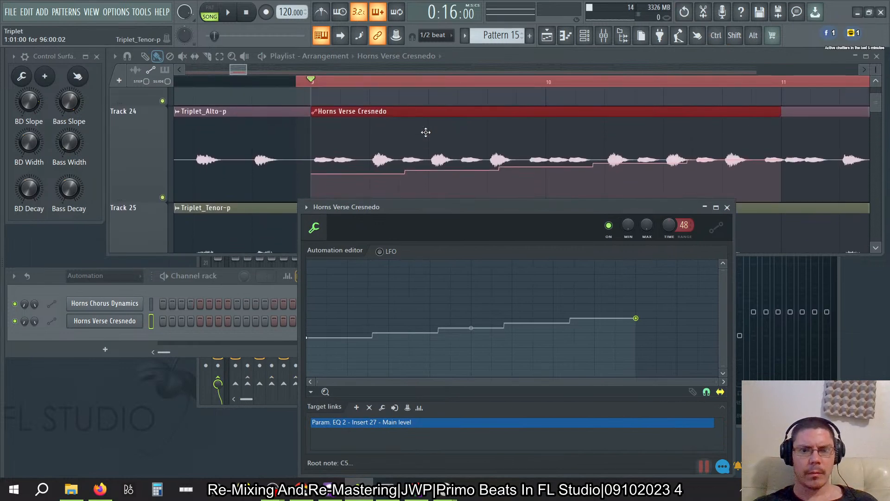
key(shift)
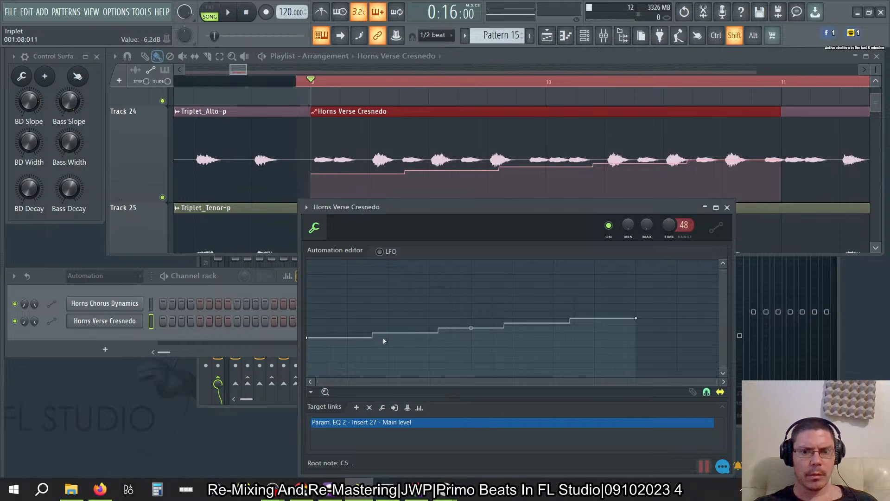
ctrl+right_click(368, 337)
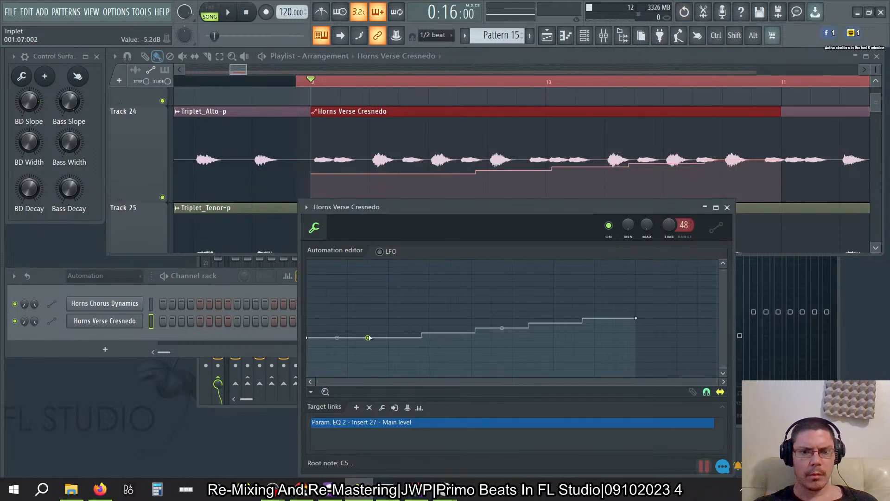
key(ctrl+z)
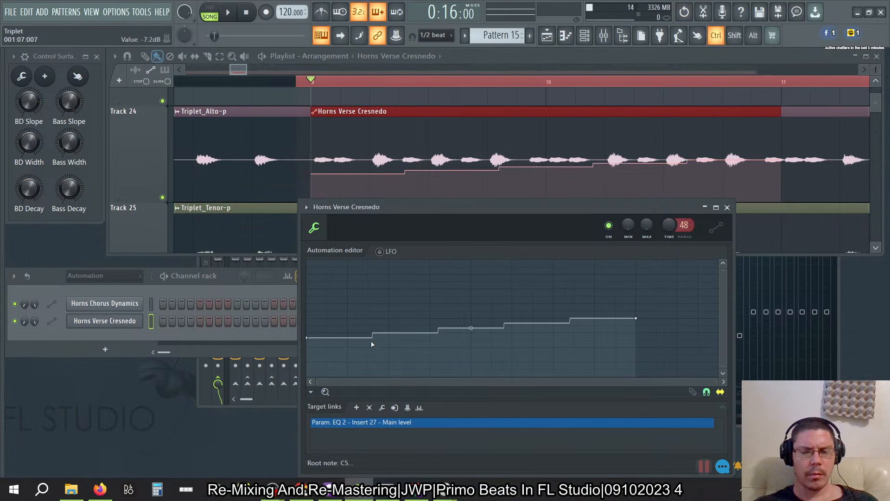
key(ctrl+z)
key(ctrl+z)
key(ctrl+alt+z)
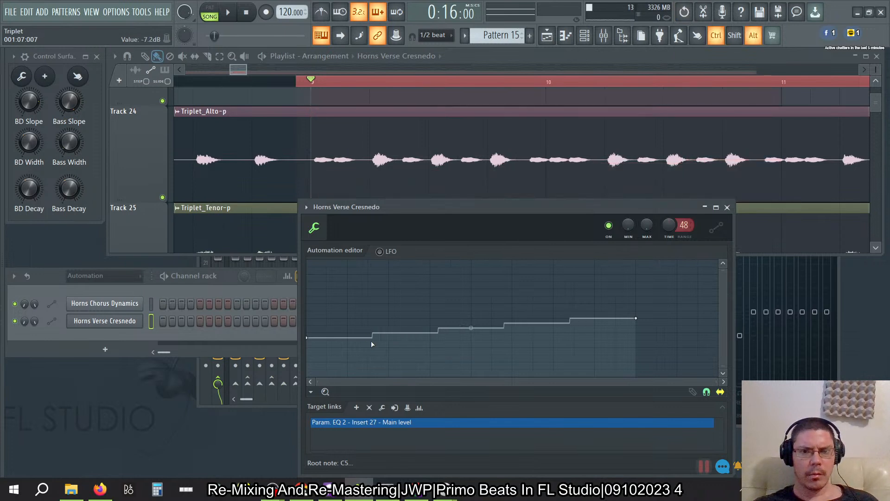
key(ctrl+alt+z)
key(ctrl+z)
key(ctrl+z)
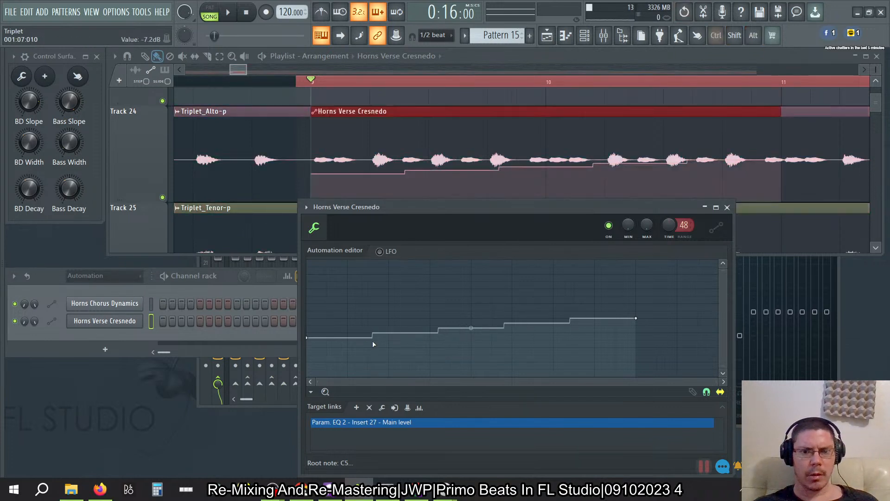
shift+click(369, 338)
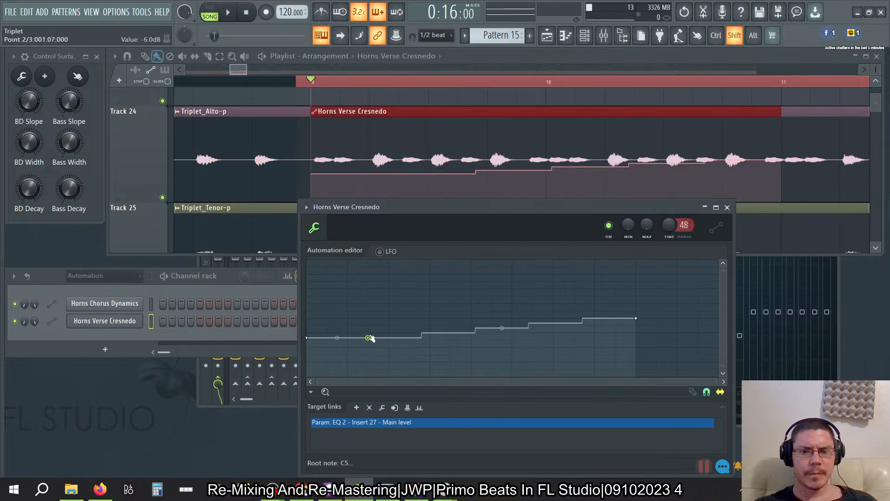
key(ctrl+z)
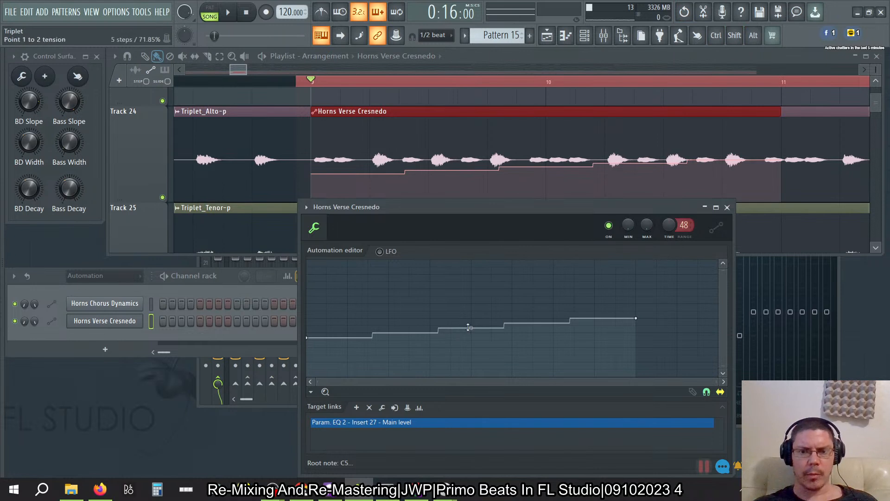
Refine the crescendo into finer stair steps with three added points, and coarsen the stairs between its second and third points.
drag(471, 327, 471, 296)
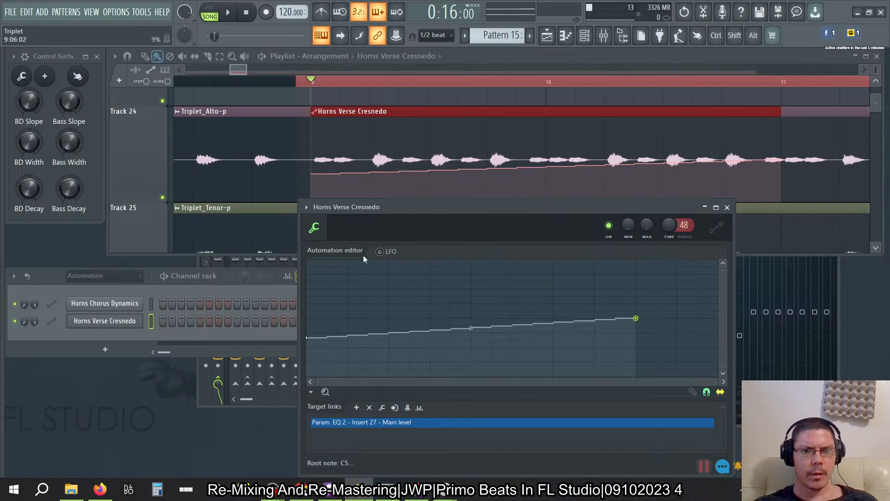
shift+click(348, 337)
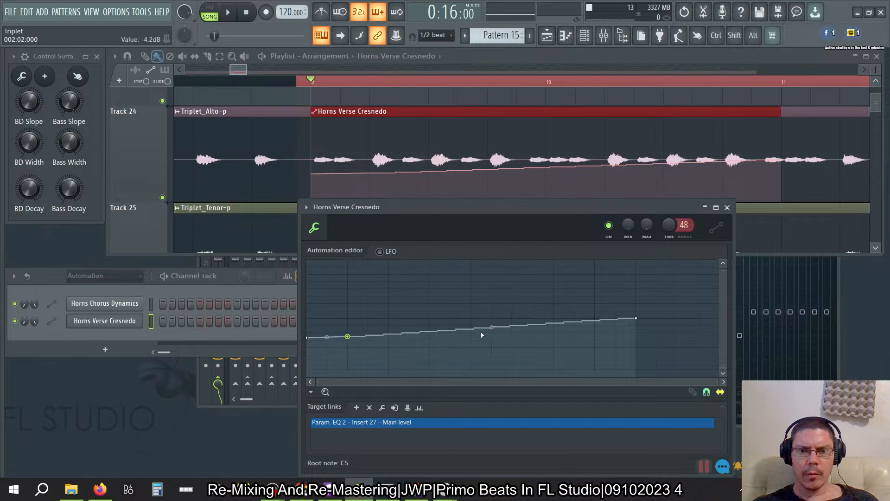
key(shift)
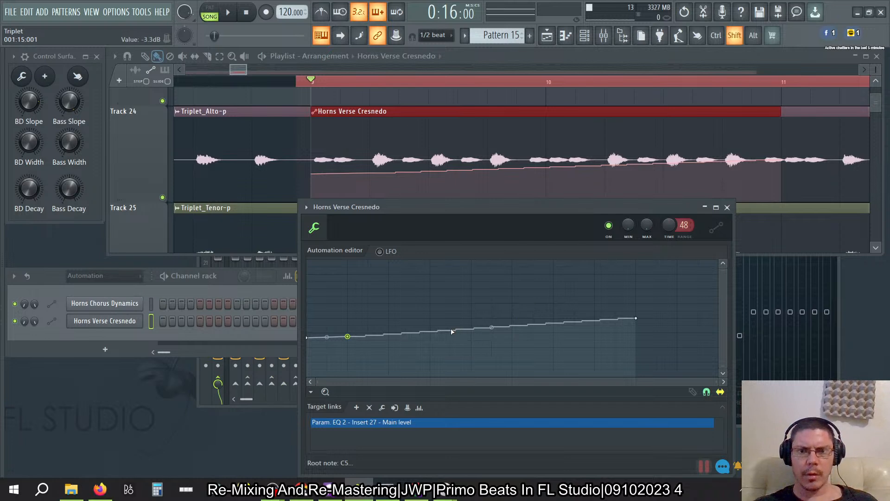
shift+click(451, 331)
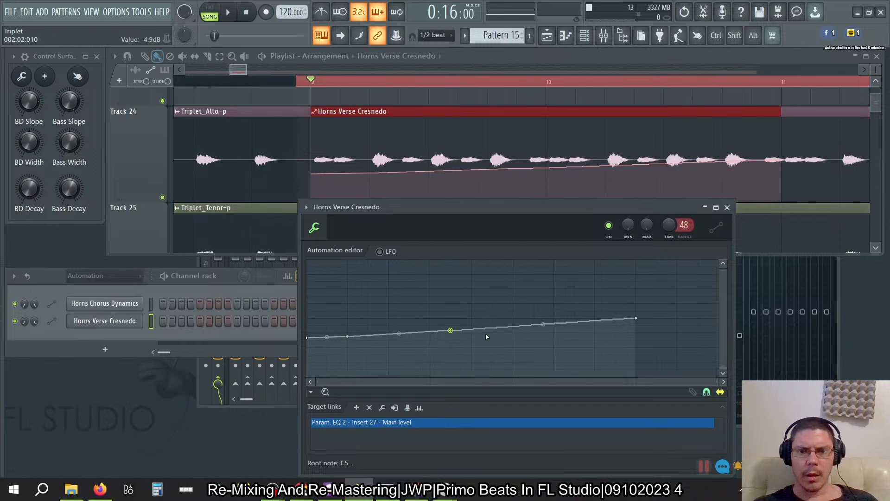
shift+click(512, 327)
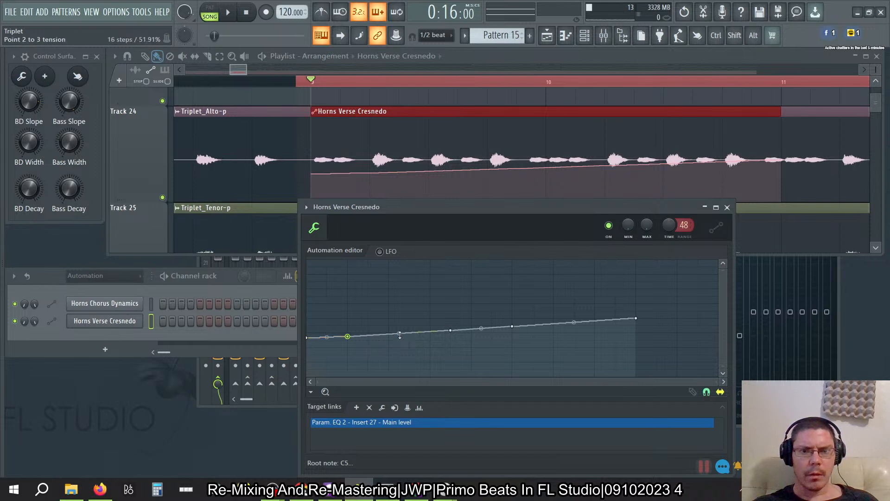
drag(398, 333, 399, 331)
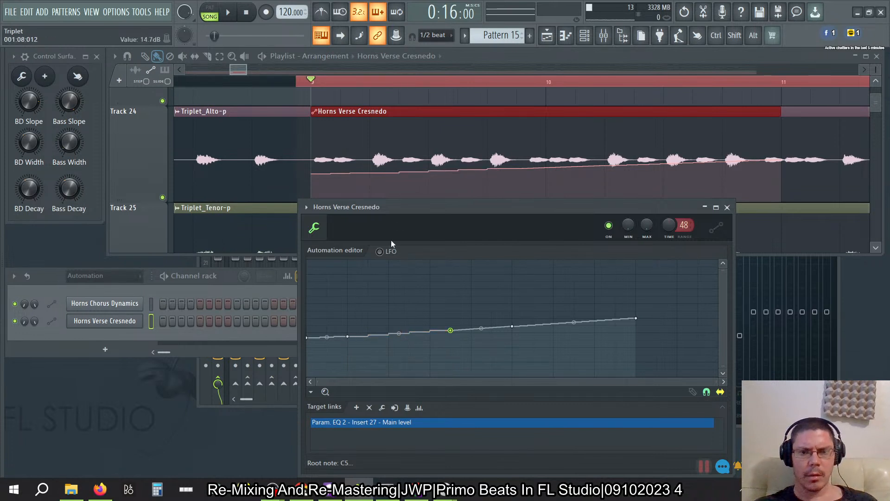
key(ctrl+alt+z)
key(ctrl+alt+z)
key(ctrl+alt+z)
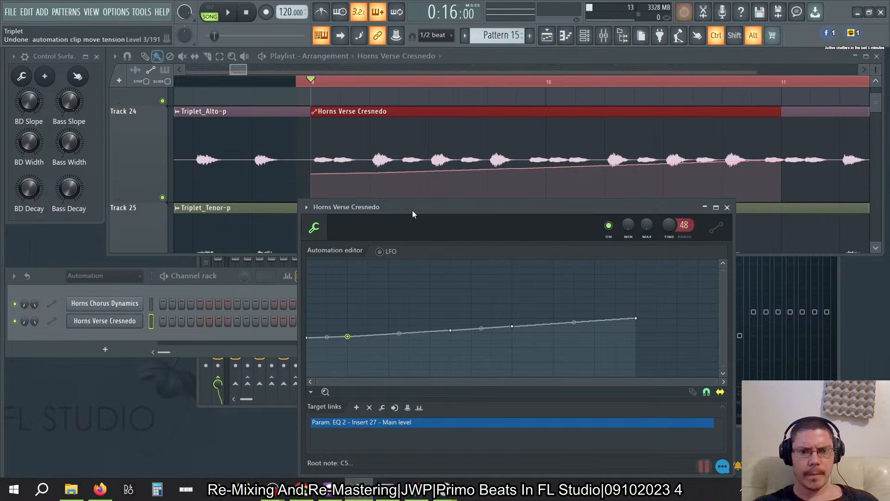
key(ctrl+alt+z)
key(ctrl+alt+z)
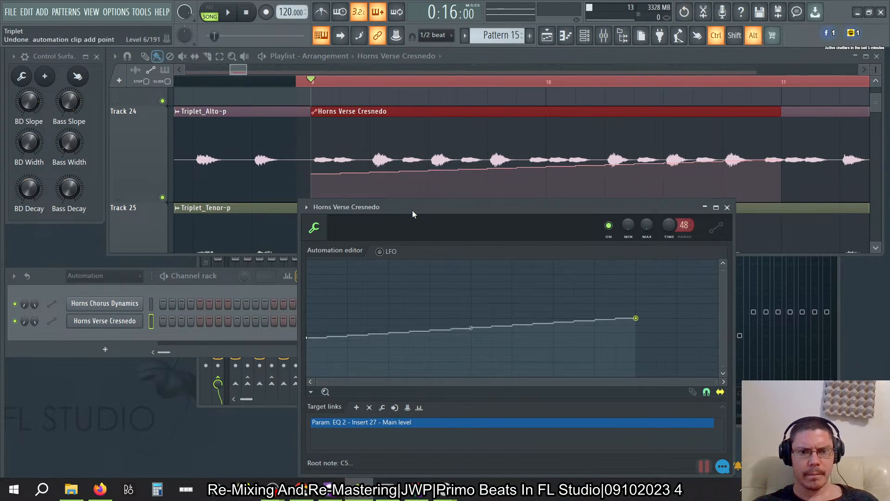
key(ctrl+z)
key(ctrl+z)
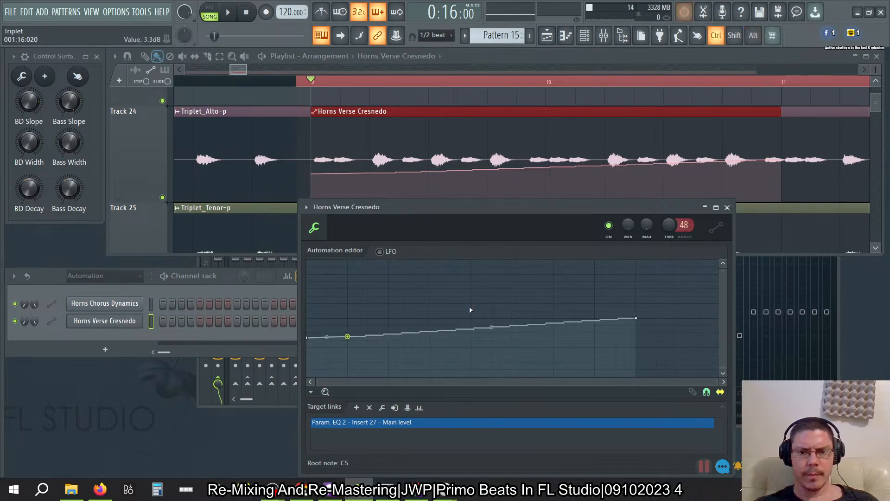
key(ctrl+z)
key(ctrl+z)
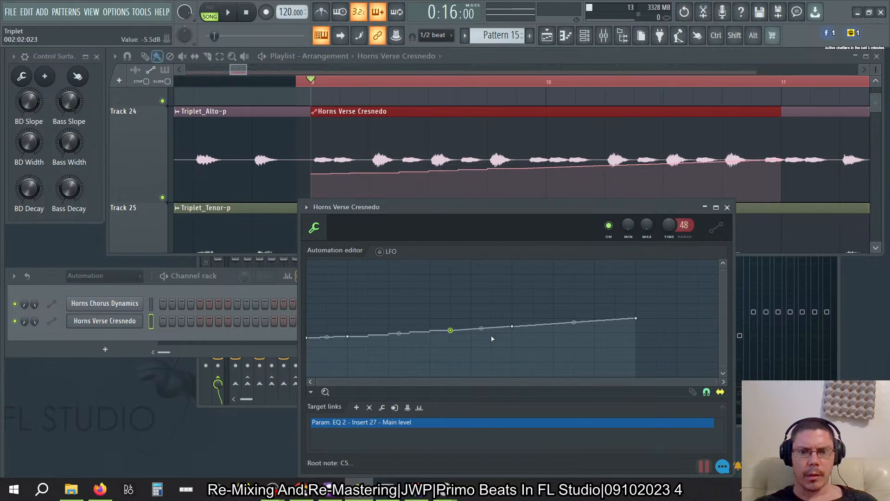
Coarsen the stair steps in the crescendo's last two segments and play back the selected verse section.
drag(482, 329, 481, 322)
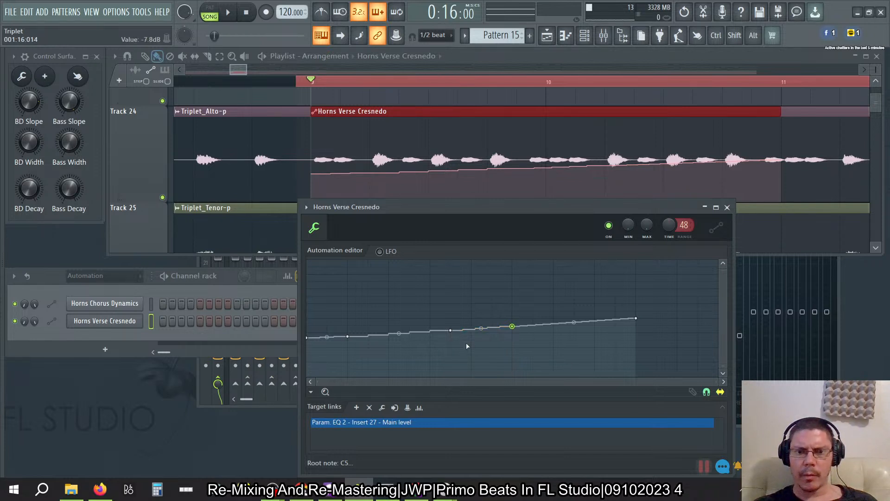
drag(574, 321, 574, 322)
key(space)
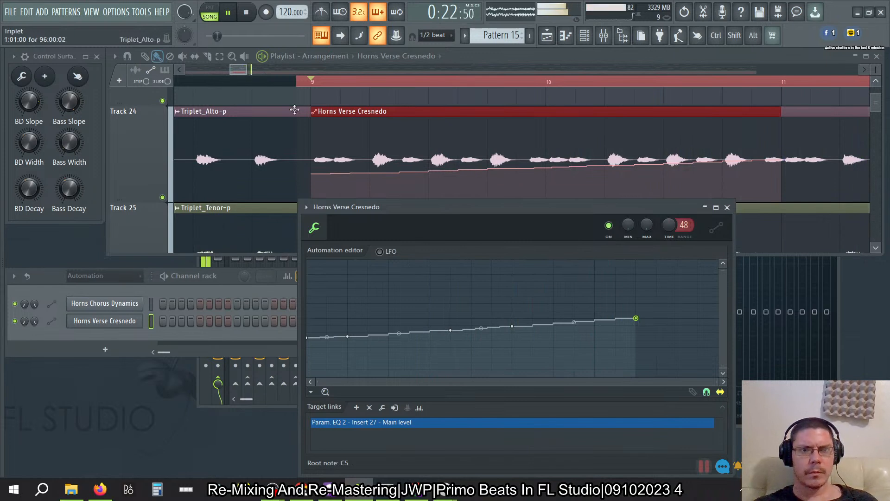
click(244, 17)
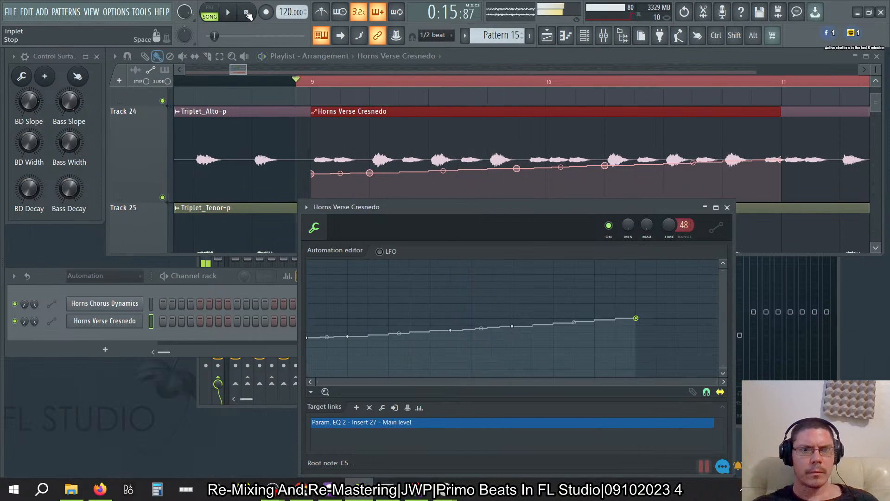
Clear the playlist's time selection and play the song from the start with Insert 27's Fruity Parametric EQ 2 in front.
click(335, 83)
key(space)
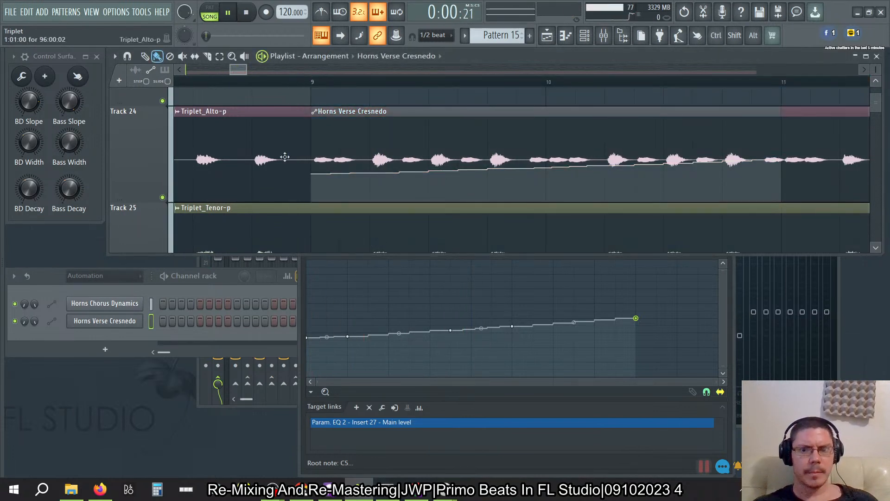
click(839, 336)
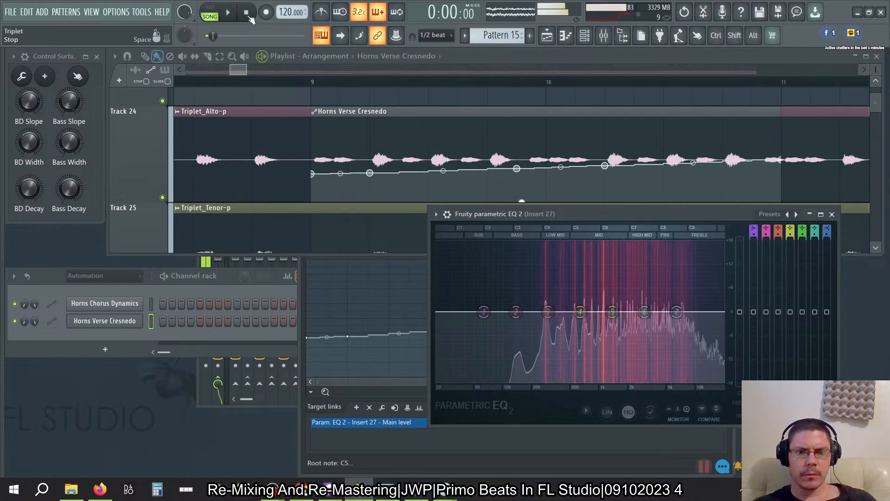
click(247, 14)
Close the crescendo's automation editor and clone the Horns Verse Cresnedo automation channel in the Channel rack.
click(418, 468)
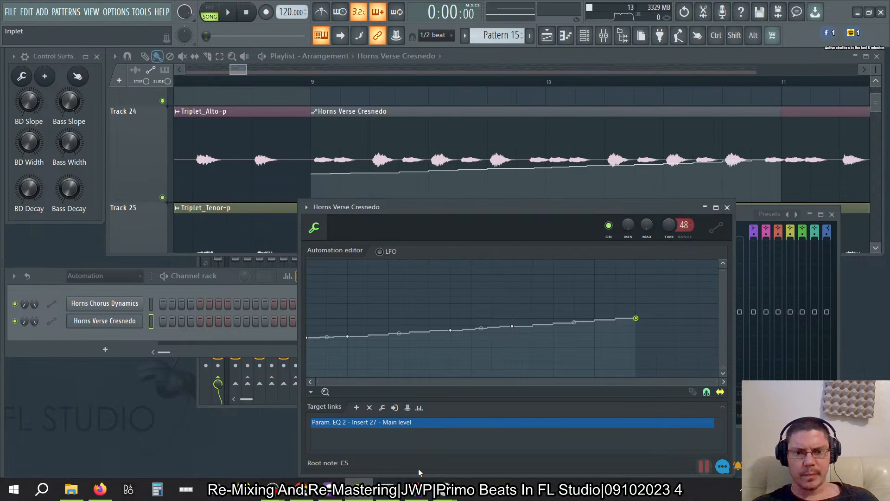
drag(236, 70, 269, 73)
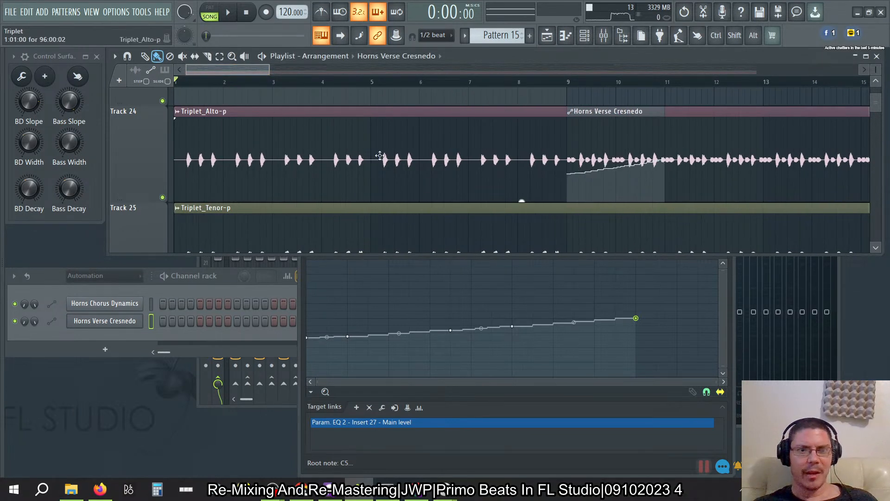
drag(258, 70, 301, 71)
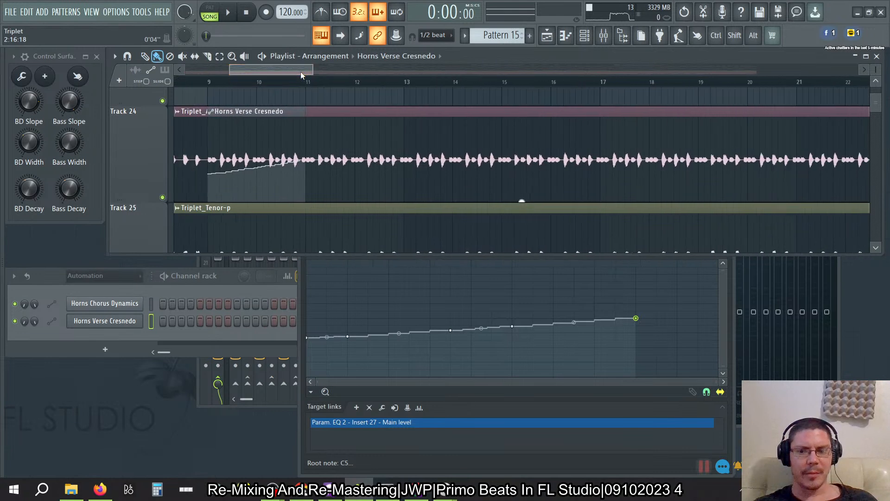
click(613, 463)
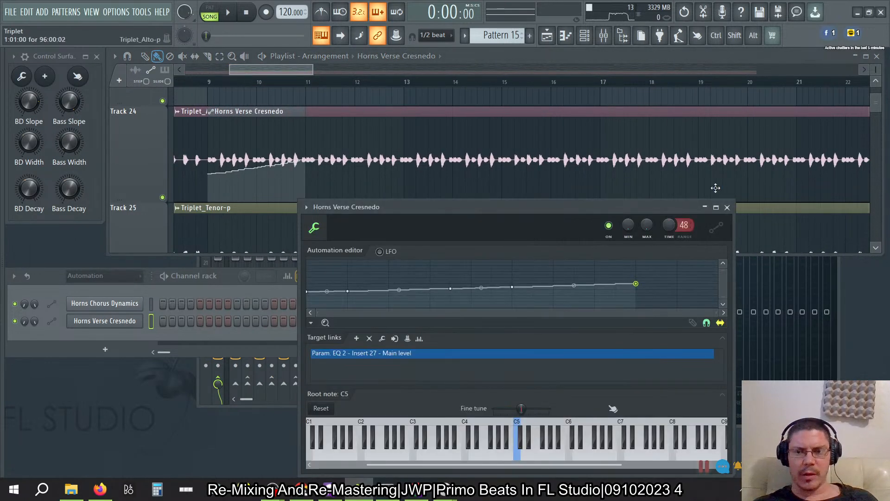
click(721, 394)
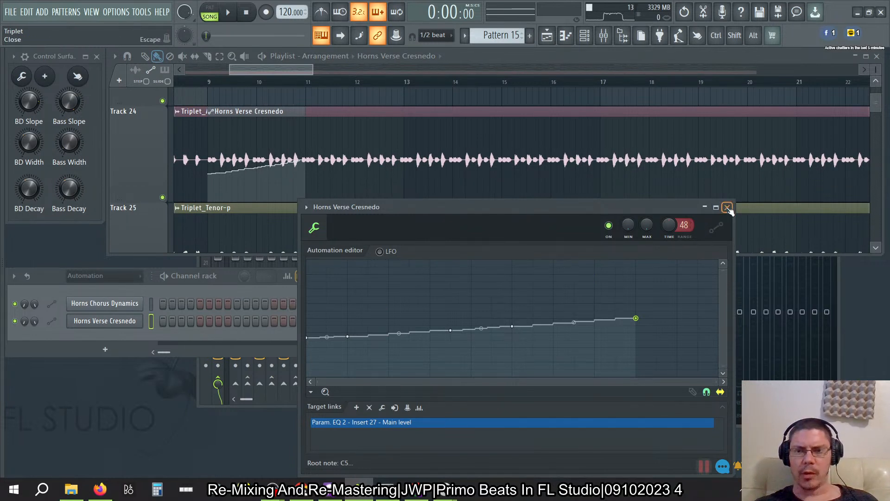
click(726, 208)
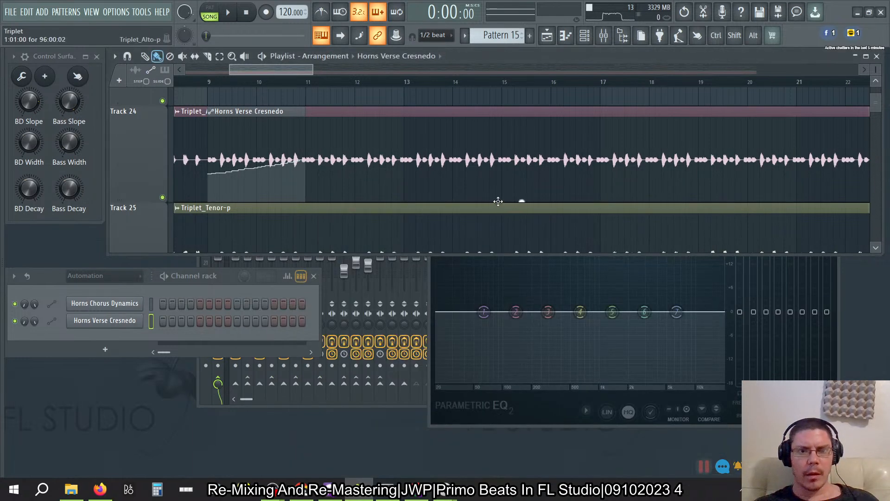
right_click(139, 320)
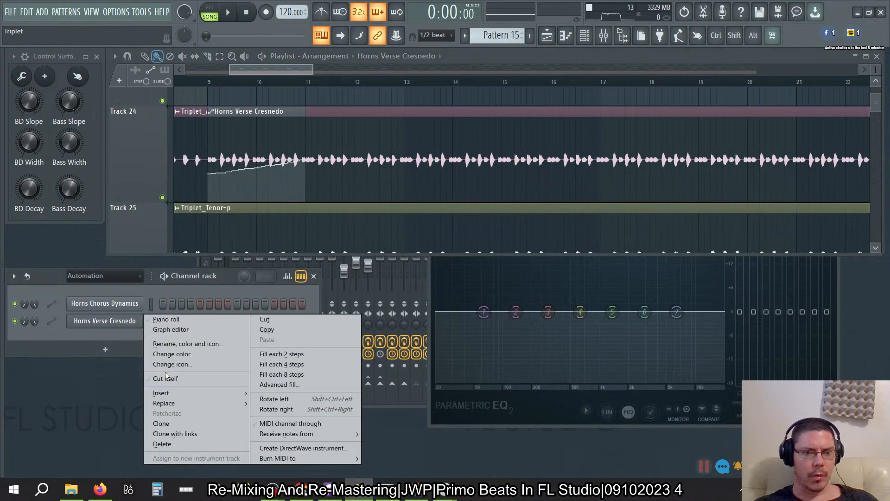
click(185, 403)
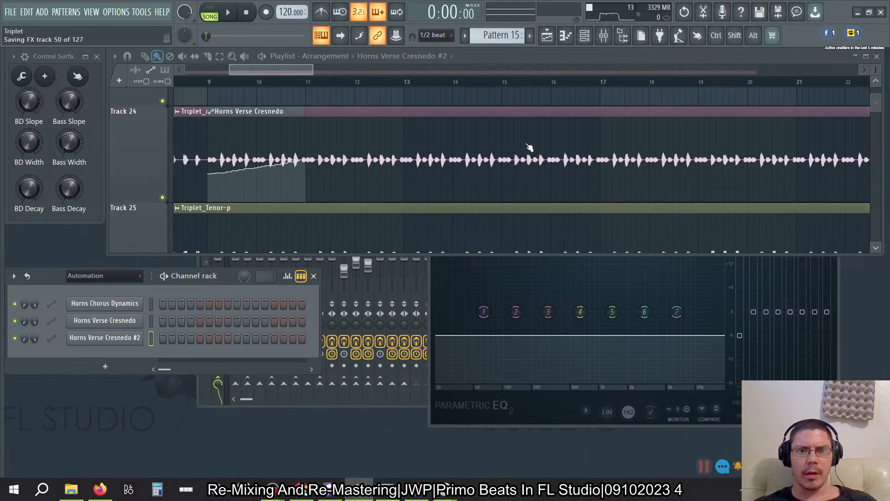
Examine the Horns Chorus Dynamics clip on Track 23 together with the crescendo clip and horn waveform on Track 24.
mouse_move(313, 71)
mouse_down()
mouse_move(389, 75)
mouse_move(296, 73)
mouse_up()
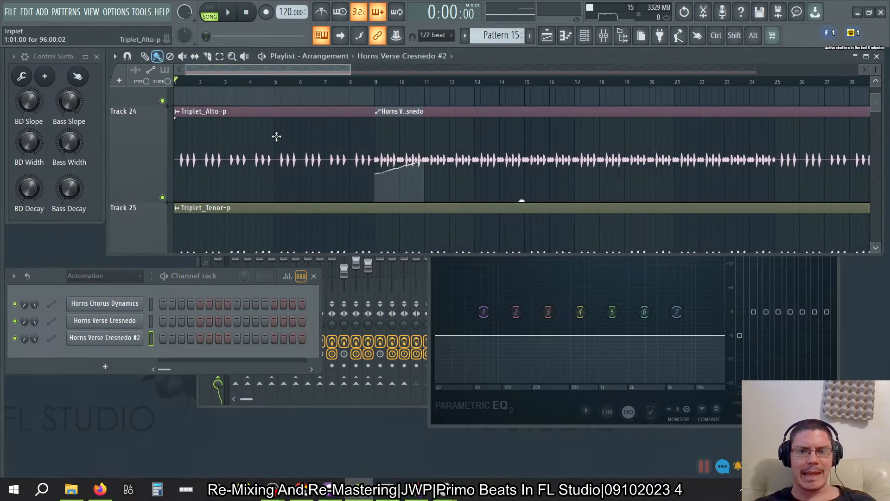
scroll(277, 136, down, 9)
scroll(276, 136, up, 9)
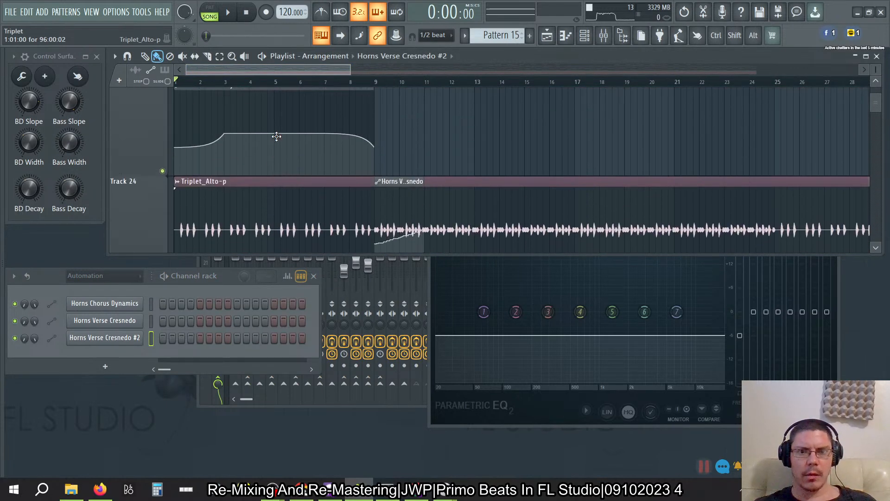
scroll(276, 136, down, 1)
scroll(280, 113, up, 1)
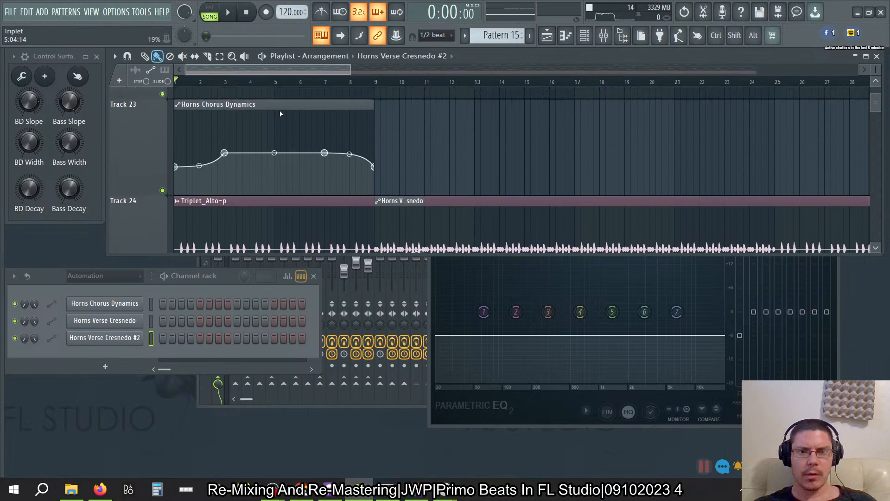
scroll(360, 167, down, 2)
scroll(359, 167, up, 1)
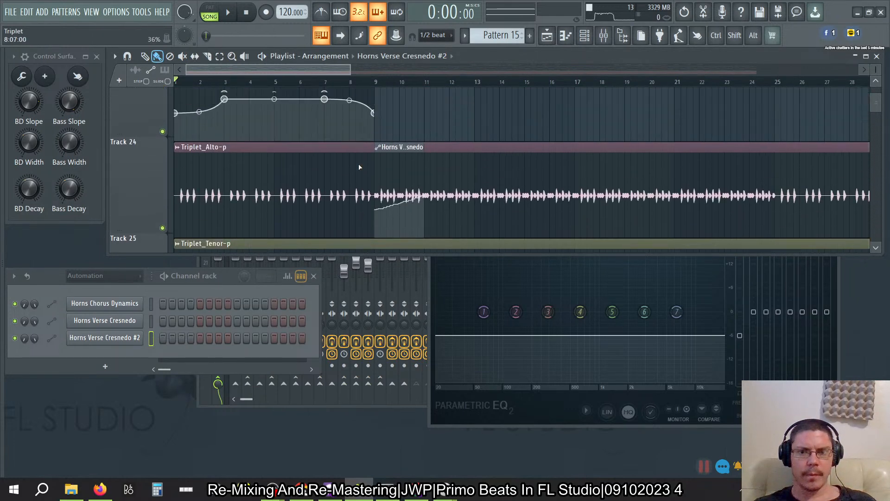
scroll(360, 167, up, 1)
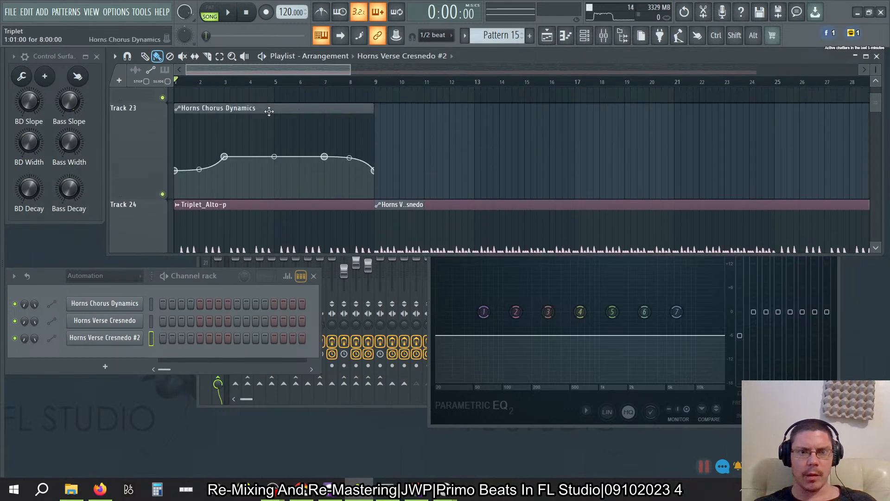
Duplicate the Horns Chorus Dynamics clip at bar 9 on Track 23 and set the snap to Beat.
drag(269, 111, 422, 105)
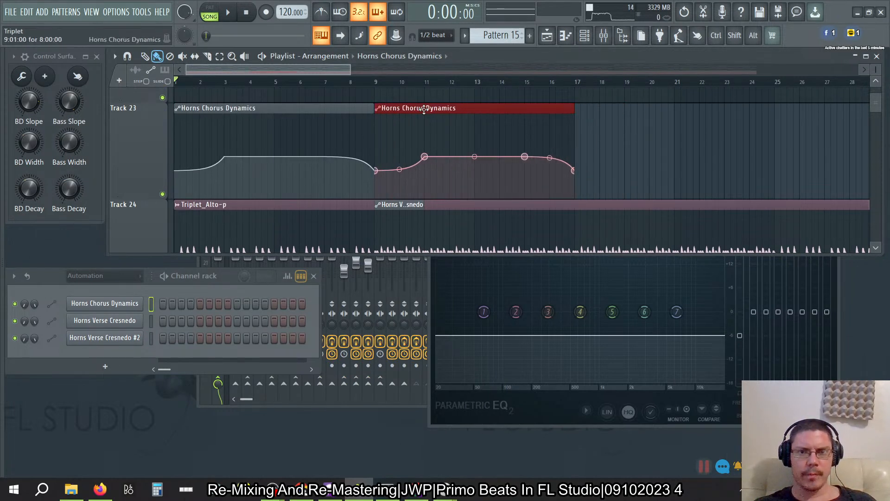
click(433, 35)
click(441, 171)
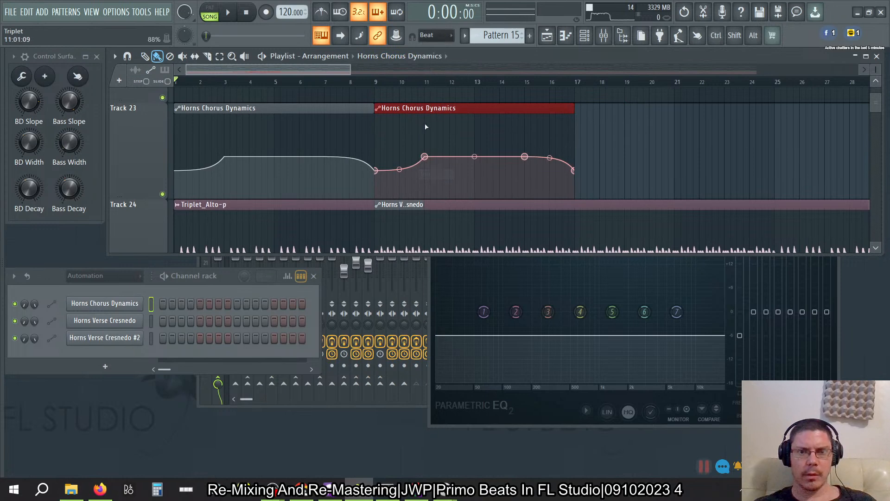
Trim the duplicated chorus clip's start to bar 11 and move it onto Track 24 directly after the verse crescendo clip.
mouse_move(423, 111)
mouse_down()
mouse_move(284, 140)
mouse_move(353, 120)
mouse_move(422, 121)
mouse_up()
scroll(456, 127, down, 4)
scroll(406, 113, up, 5)
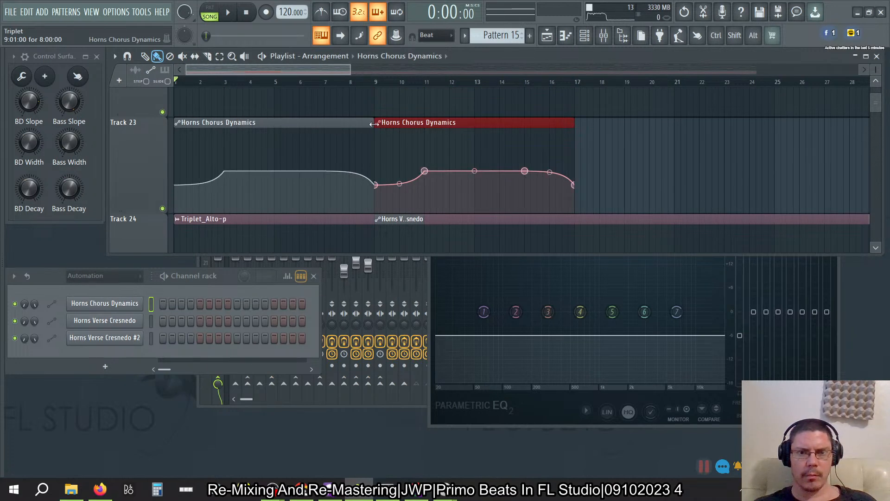
drag(373, 123, 424, 123)
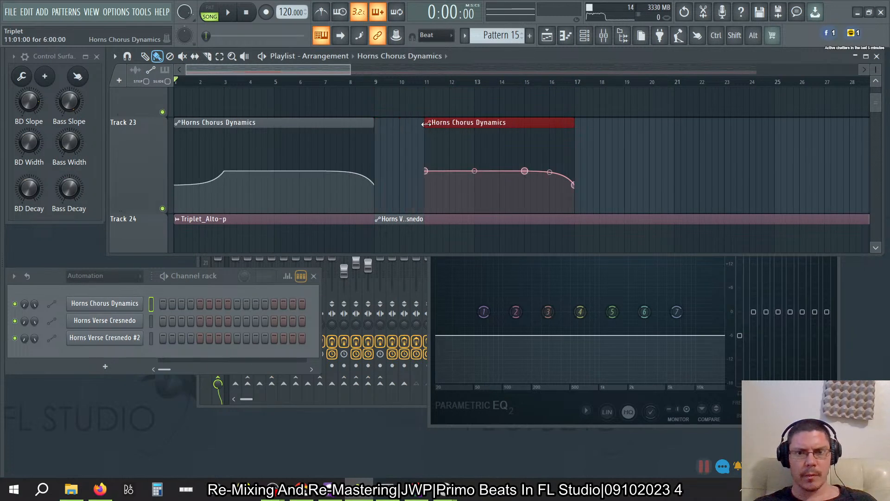
drag(495, 185, 494, 219)
scroll(513, 159, down, 3)
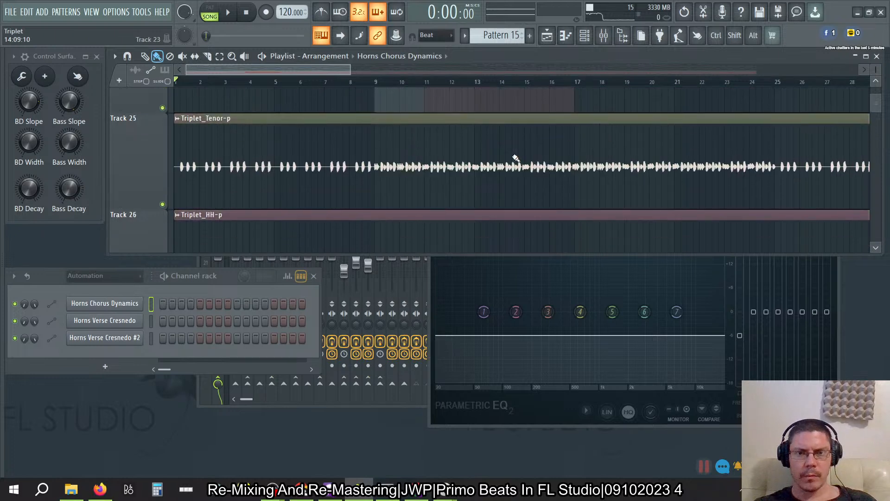
scroll(500, 129, up, 3)
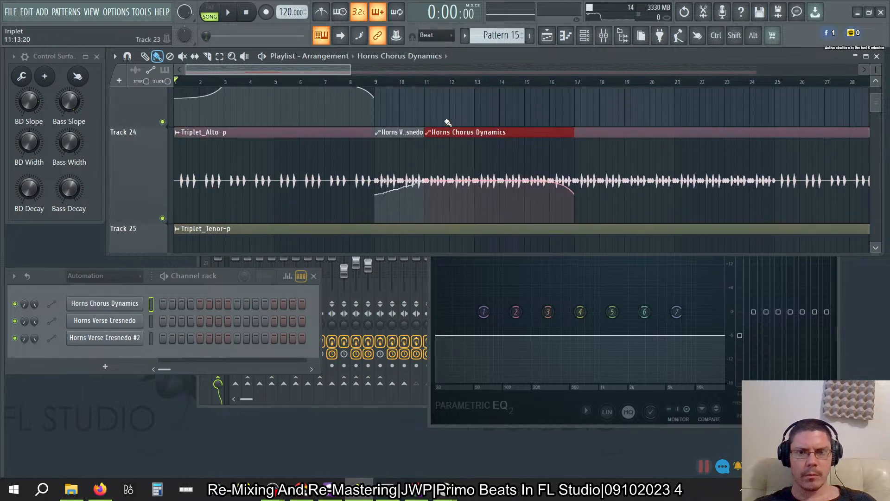
scroll(438, 121, up, 3)
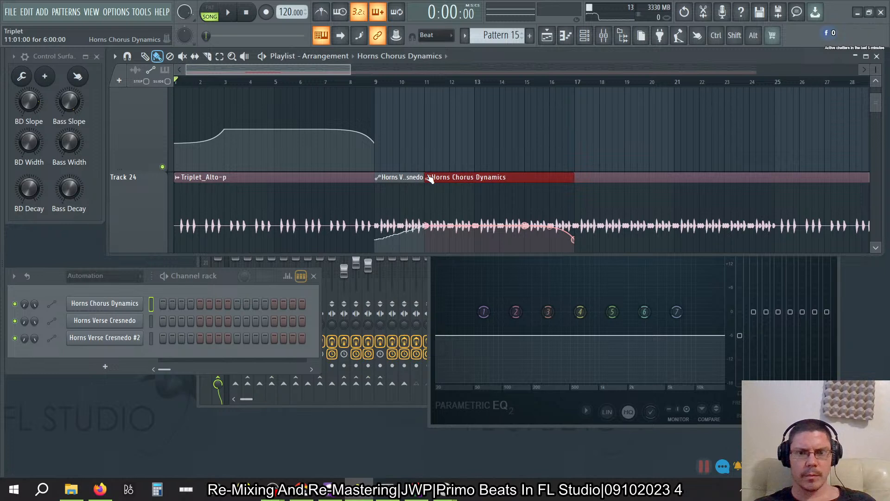
drag(407, 155, 424, 170)
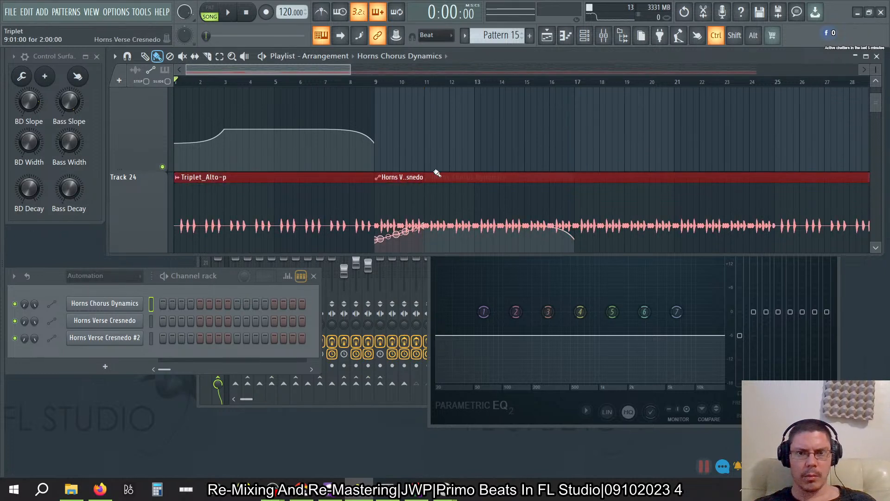
click(456, 153)
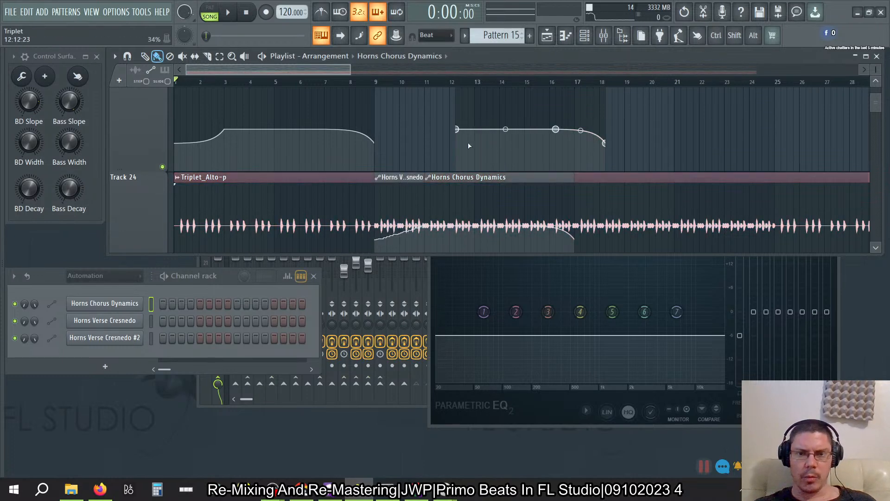
scroll(504, 135, up, 2)
right_click(503, 139)
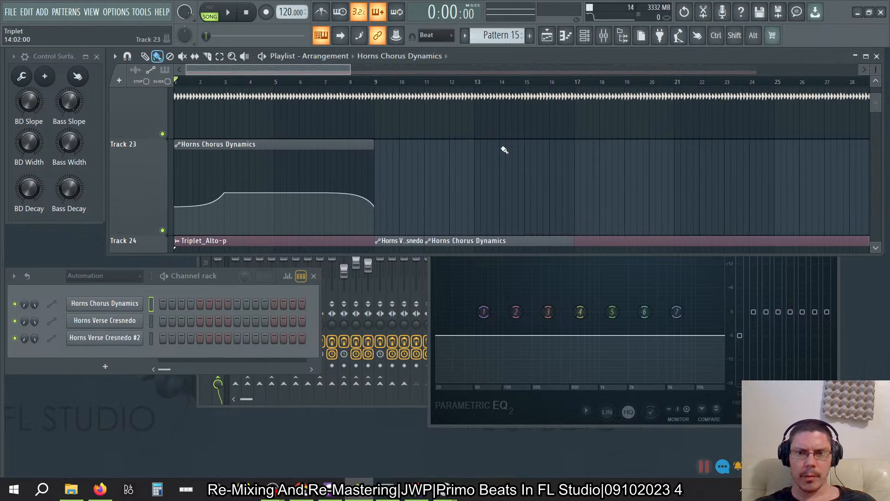
scroll(504, 150, down, 4)
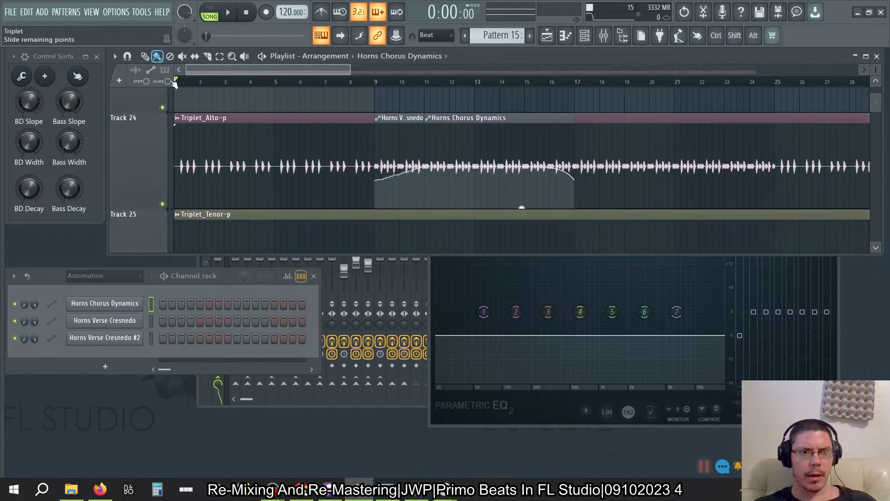
Enable the playlist's picker panel and switch it to the automation clips.
click(115, 57)
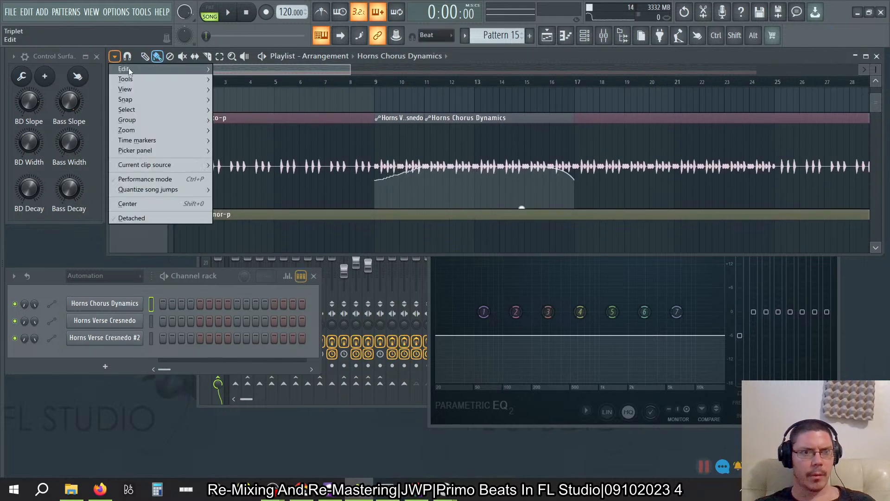
mouse_move(129, 69)
mouse_move(132, 88)
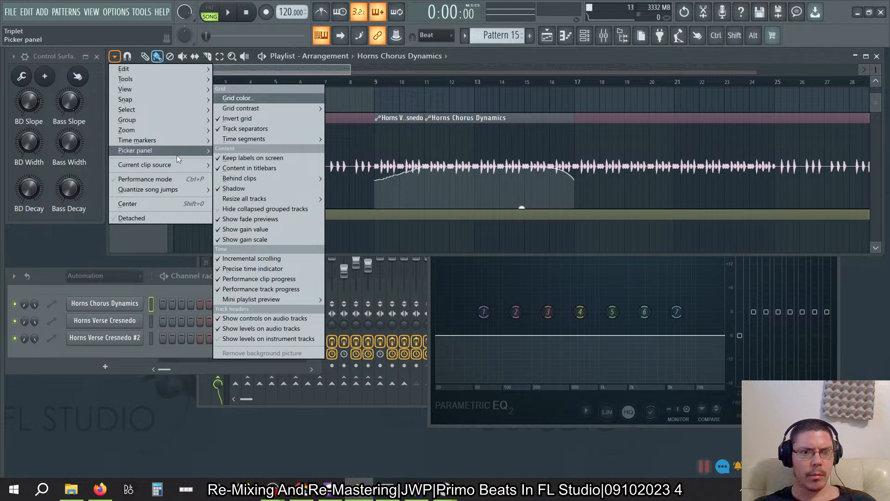
mouse_move(161, 152)
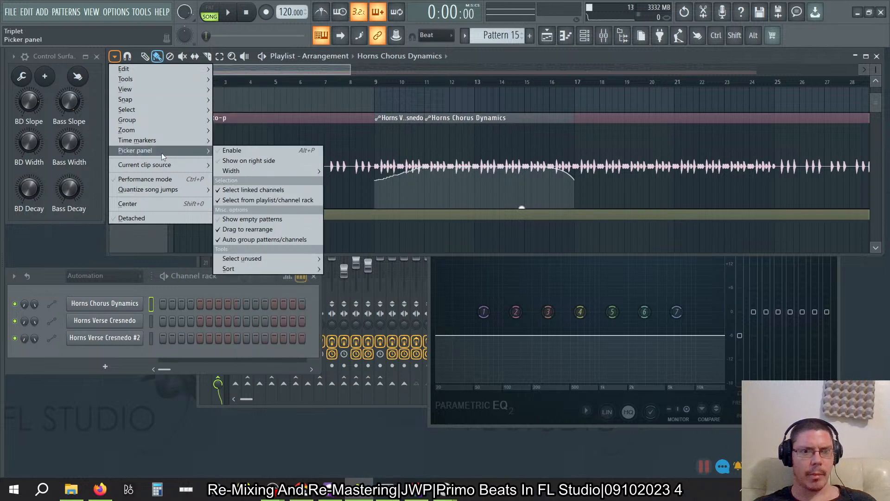
click(246, 151)
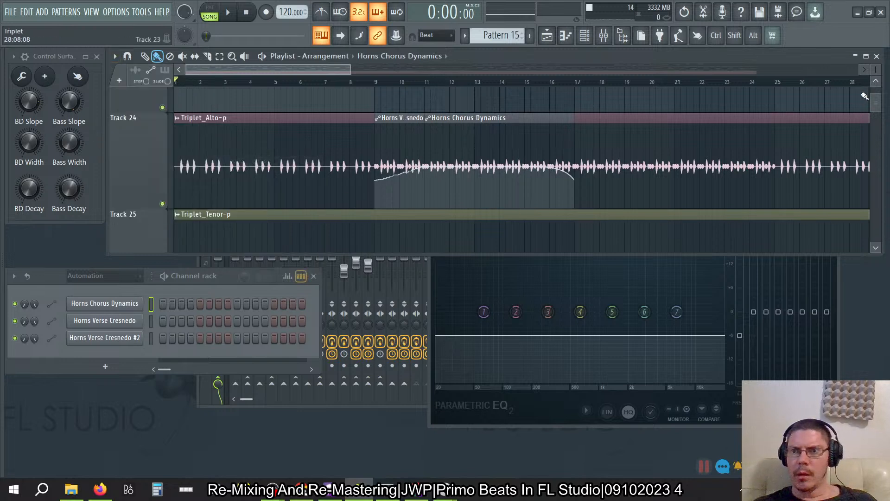
click(115, 56)
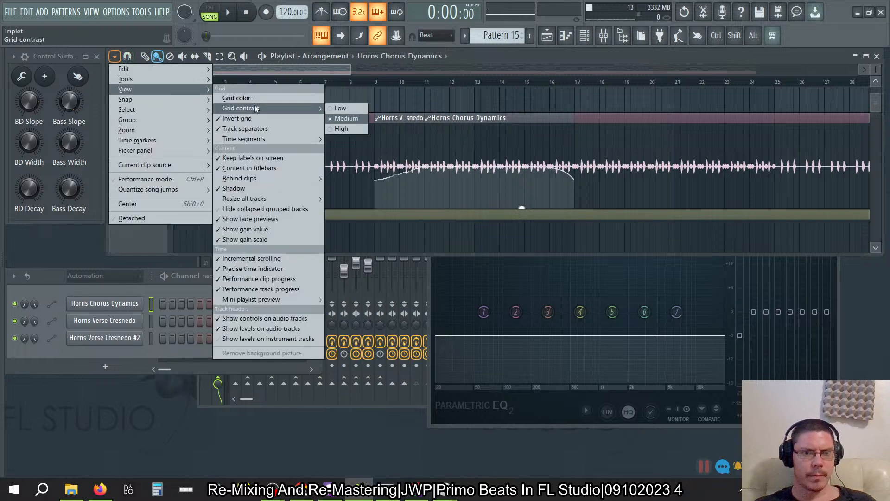
mouse_move(267, 176)
mouse_move(154, 150)
click(242, 149)
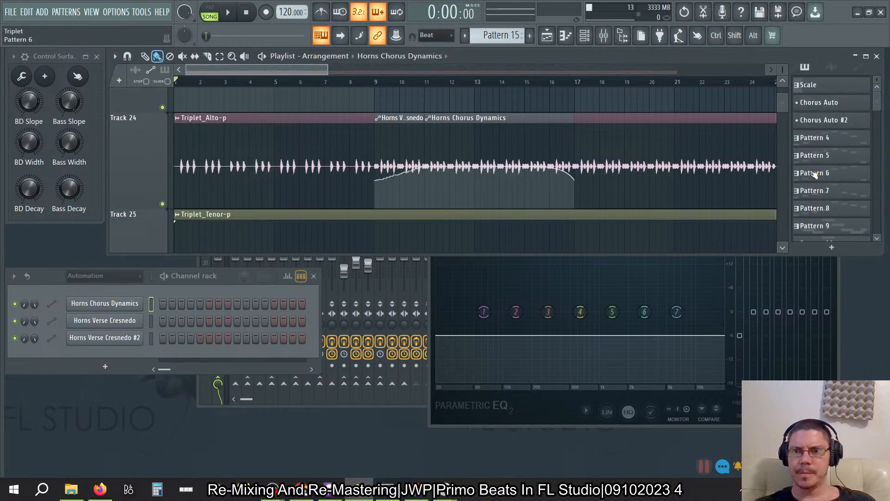
click(831, 67)
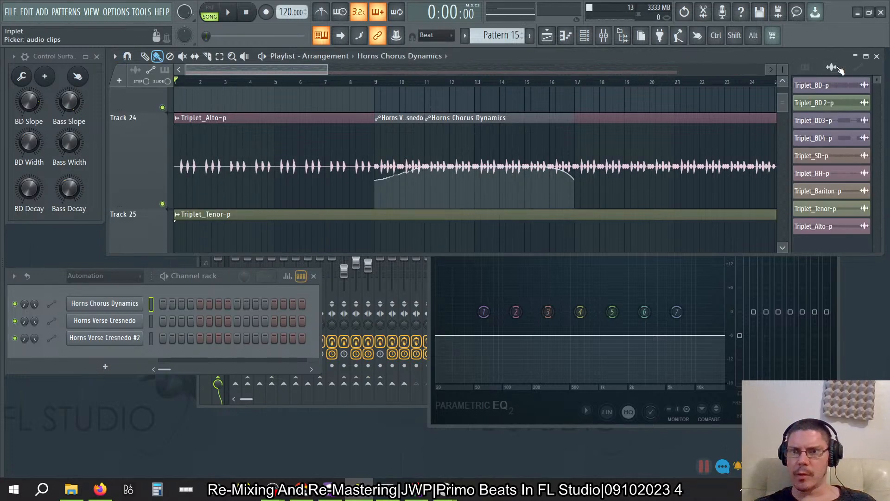
click(859, 67)
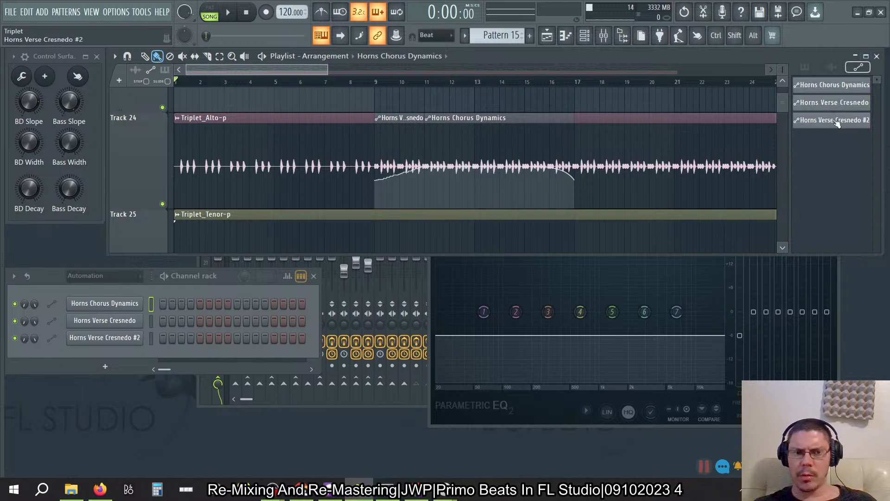
click(828, 85)
click(590, 106)
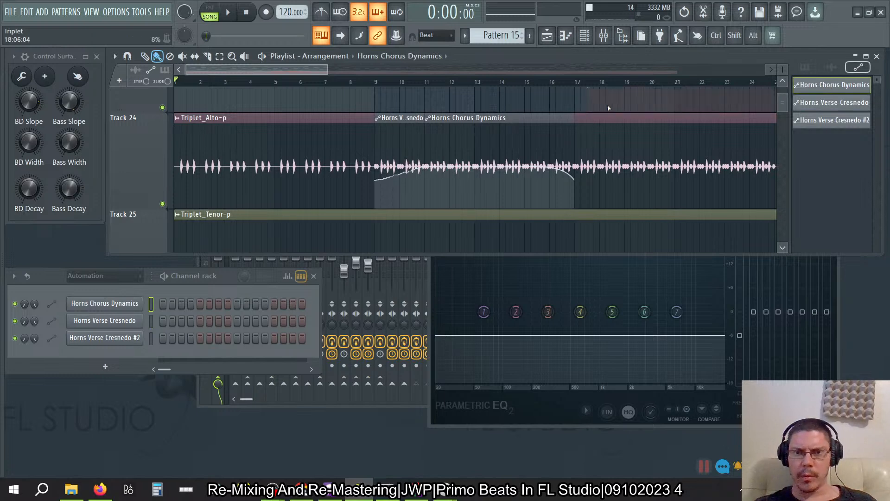
scroll(608, 107, up, 2)
scroll(608, 107, down, 3)
scroll(607, 107, up, 4)
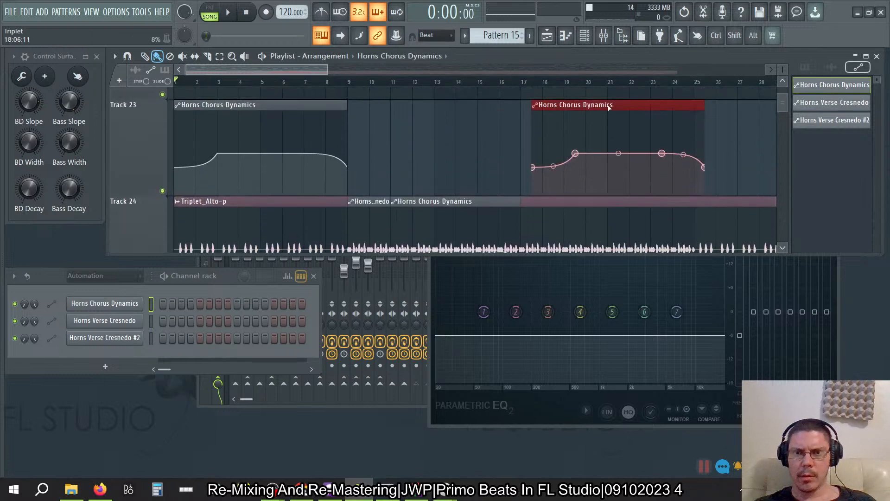
drag(619, 153, 619, 141)
right_click(622, 112)
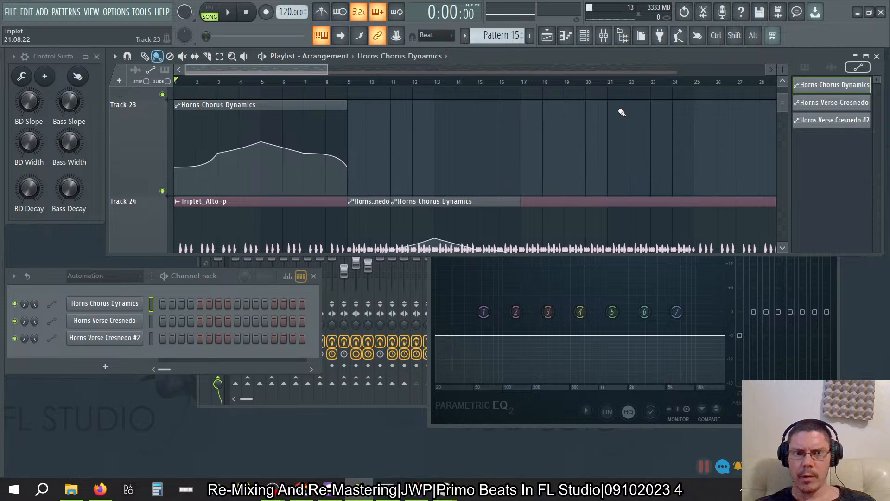
key(ctrl+alt+z)
key(ctrl+alt+z)
key(ctrl+alt+z)
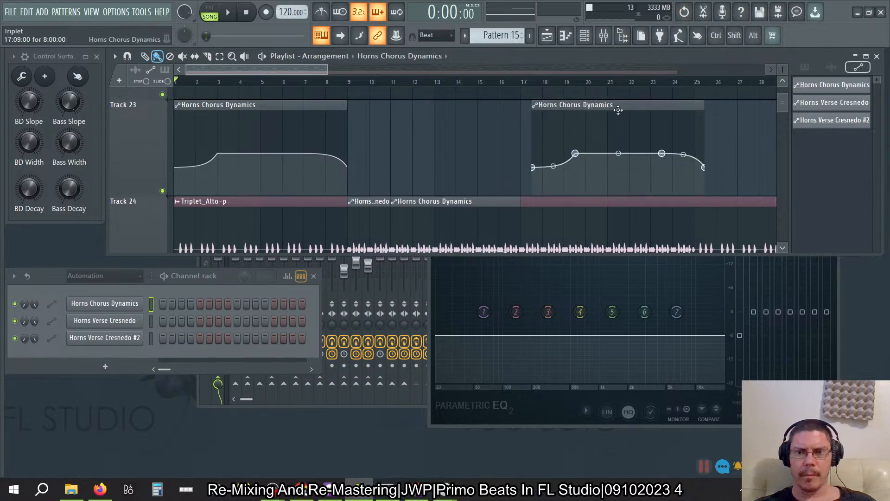
Place a Horns Verse Cresnedo clip at bar 17 on Track 24, over the Triplet_Alto-p audio.
click(818, 103)
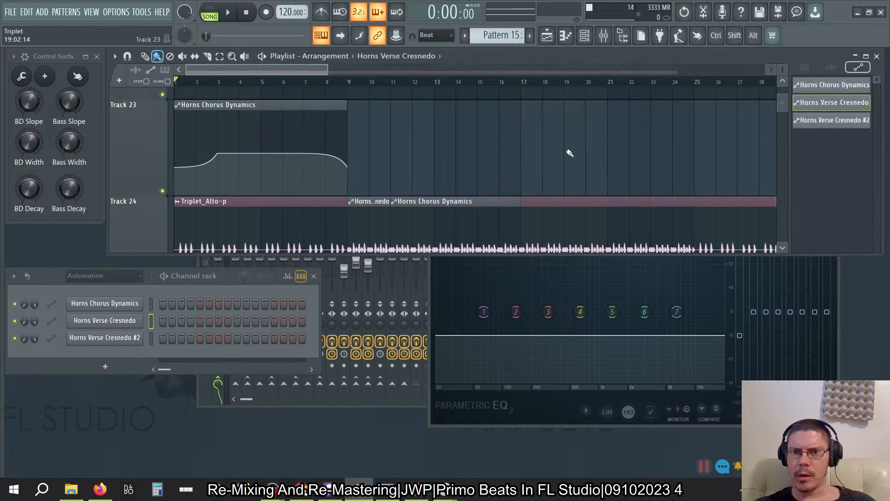
click(585, 105)
drag(588, 102, 543, 156)
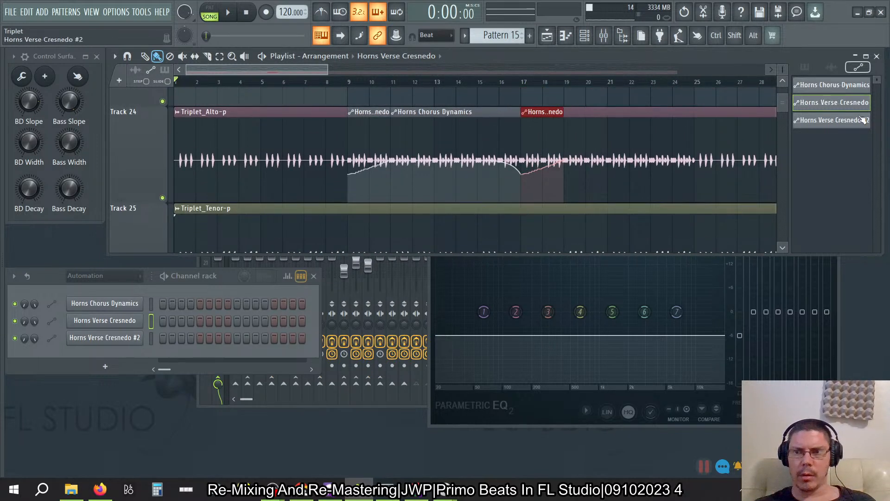
Place another Horns Chorus Dynamics clip on Track 23 and shift it earlier to start at about bar 14.
click(799, 89)
scroll(648, 103, up, 6)
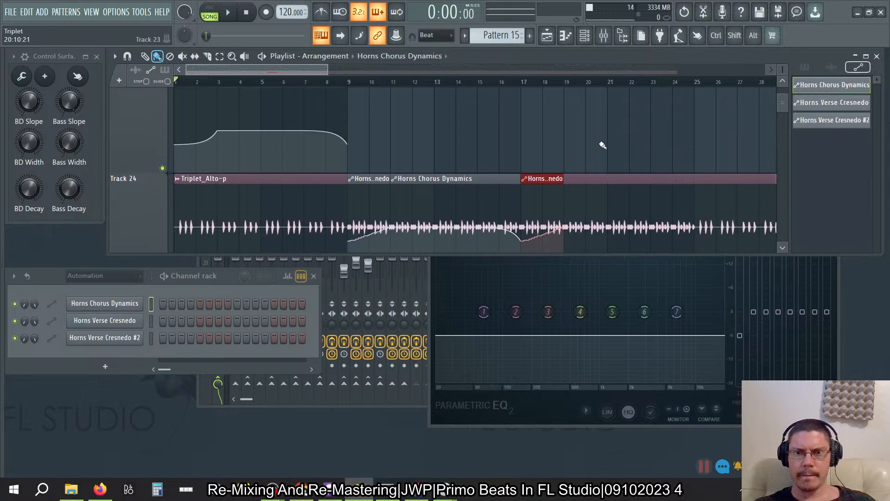
click(577, 148)
scroll(651, 104, up, 5)
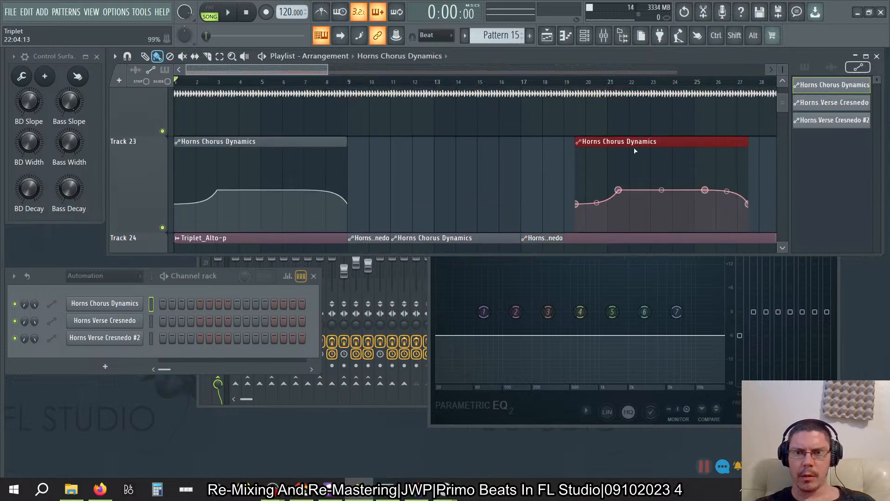
drag(628, 153, 521, 149)
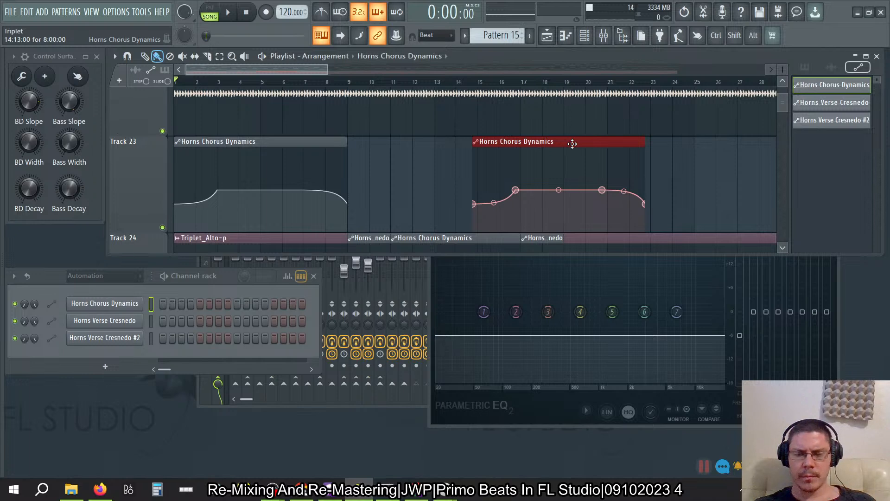
Trim that Horns Chorus Dynamics clip down to its closing fade and move it onto Track 24, ending at about bar 23.
scroll(598, 171, down, 3)
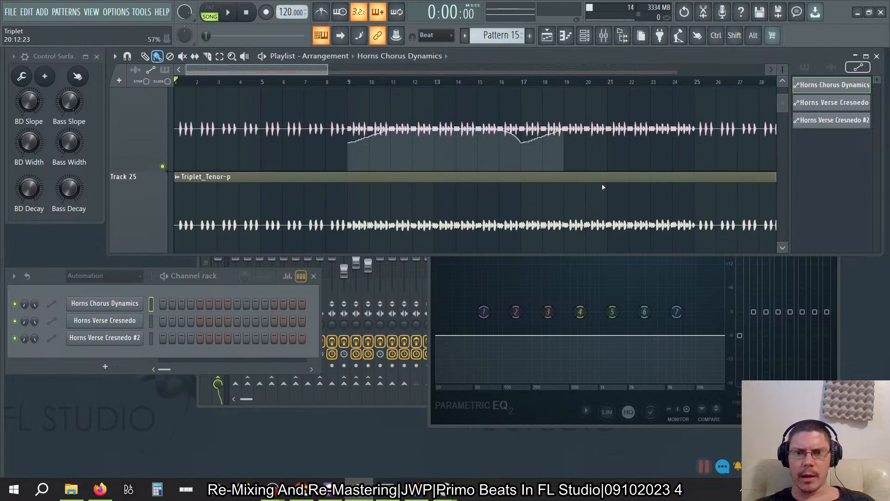
scroll(583, 162, up, 2)
scroll(583, 161, down, 2)
scroll(583, 161, up, 3)
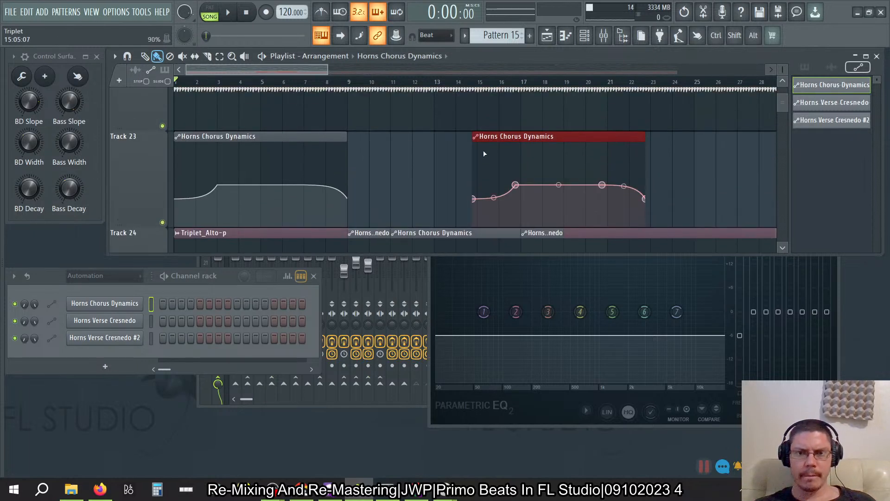
drag(472, 138, 630, 237)
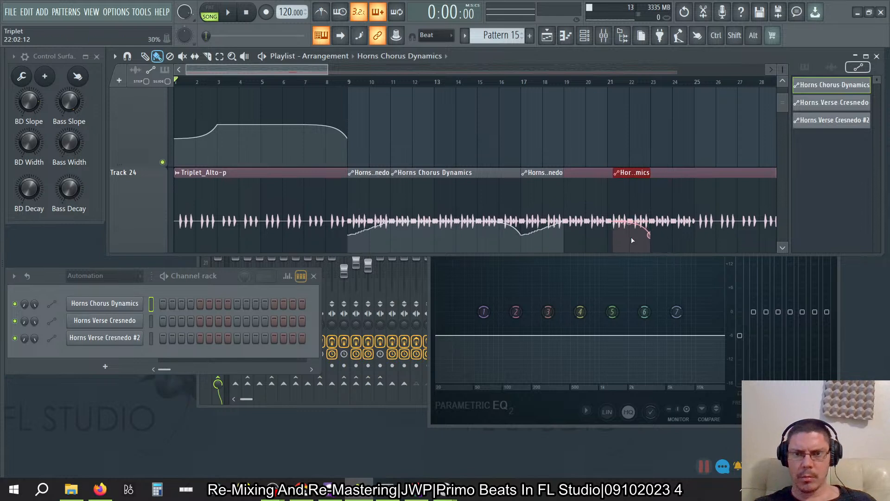
Add a further Horns Verse Cresnedo clip on Track 24 from bar 23, directly after the trimmed chorus clip.
click(825, 102)
click(664, 139)
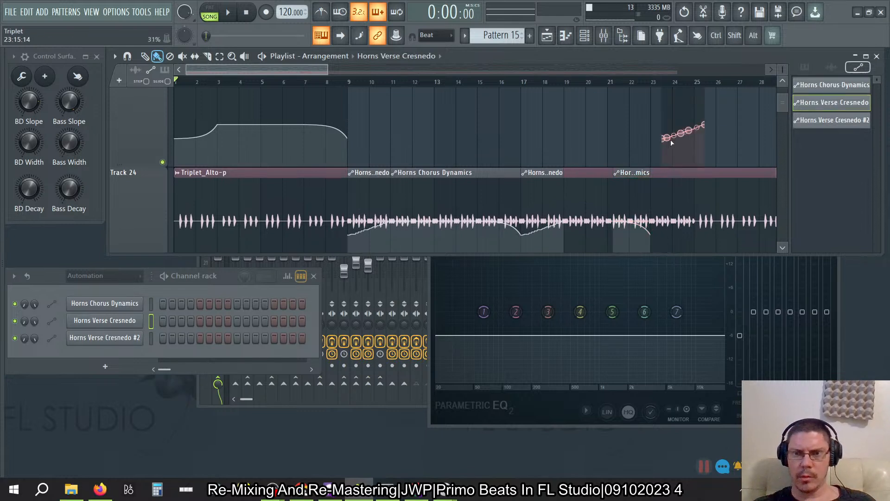
scroll(685, 117, up, 1)
mouse_move(679, 114)
mouse_down()
mouse_move(678, 292)
mouse_move(655, 73)
mouse_move(670, 110)
mouse_up()
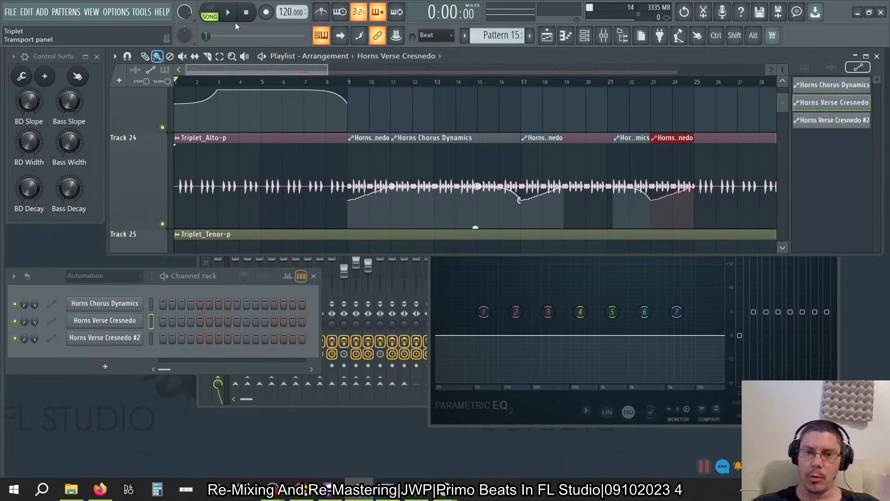
Play the song from the start and close all open windows in the workspace.
key(space)
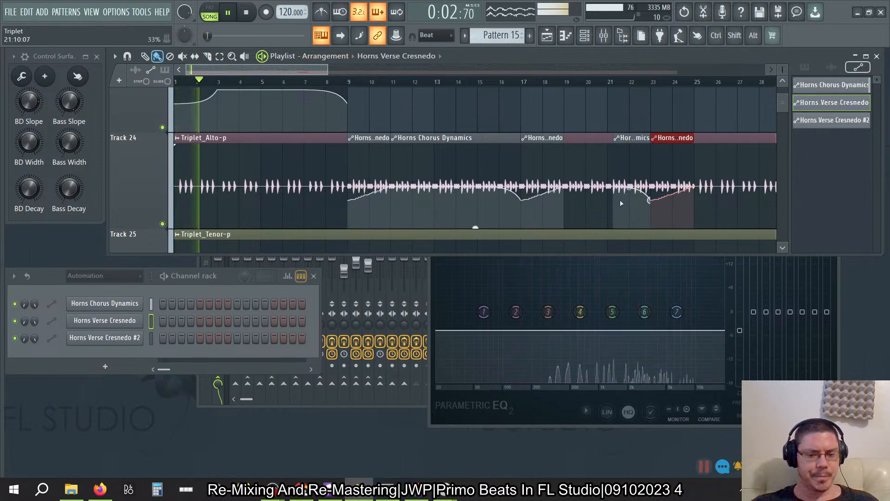
key(F12)
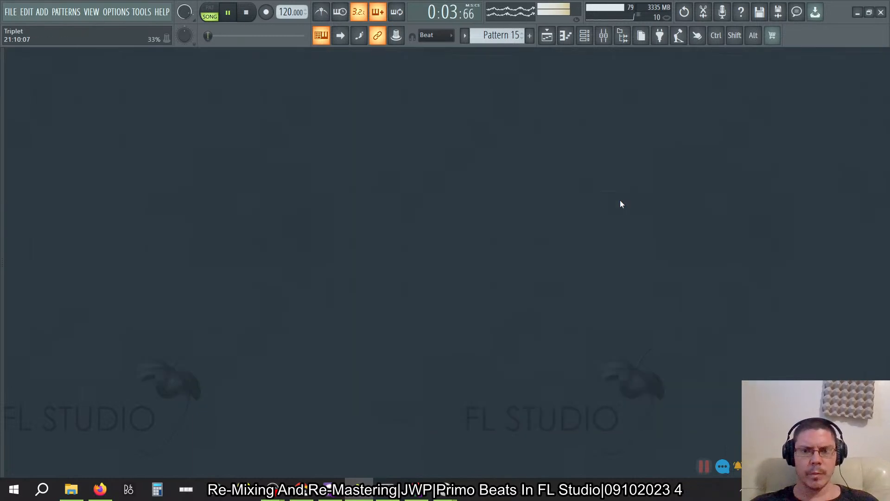
Select the Master track in the mixer and open its Insight 2 loudness meter while the song plays.
click(603, 35)
scroll(341, 135, down, 2)
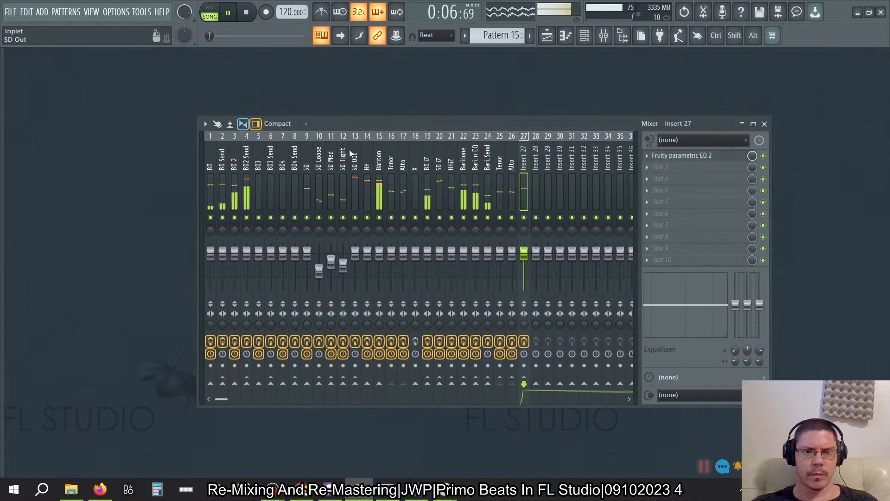
scroll(215, 223, up, 2)
click(218, 194)
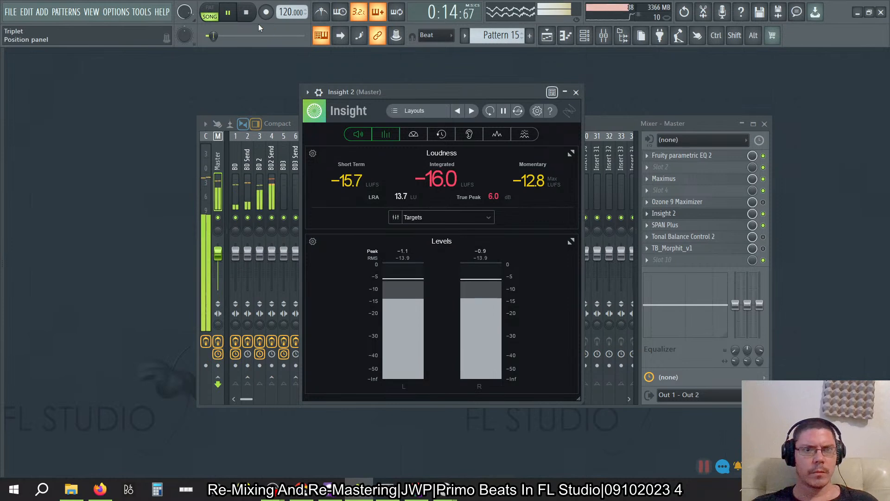
Reset the Insight 2 readings and replay the song from the start with the History meter shown, then close the meter.
click(246, 12)
click(489, 112)
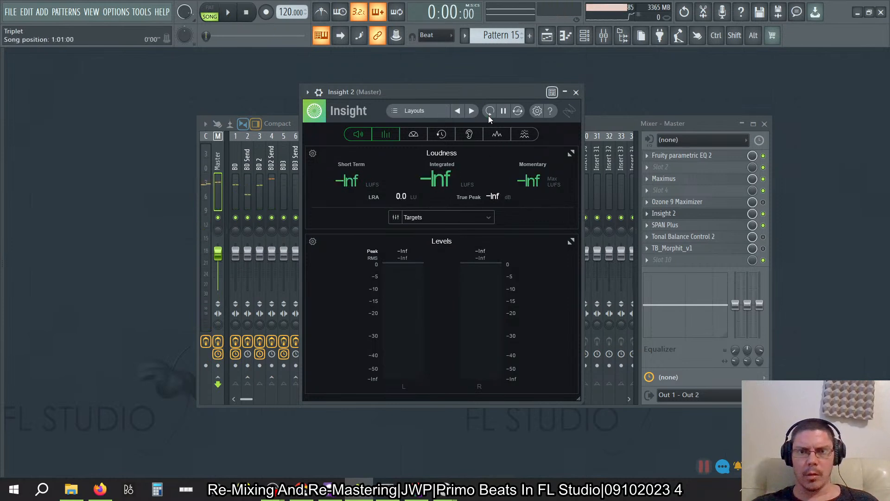
key(space)
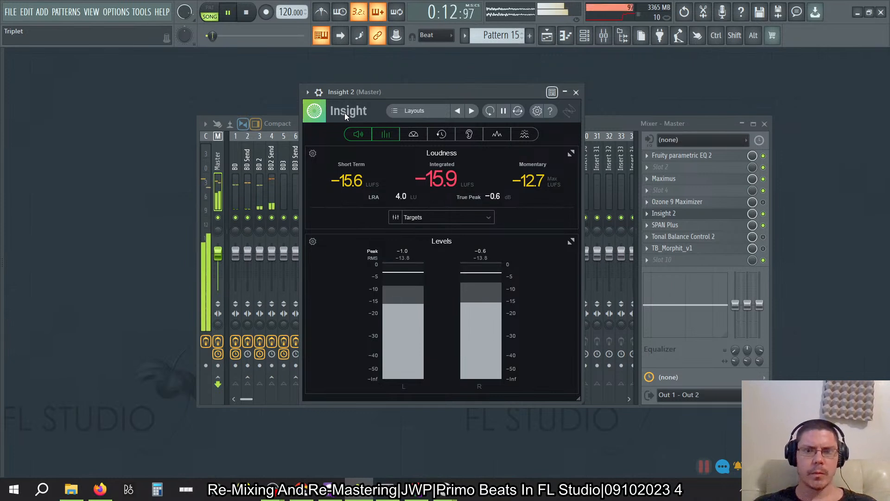
click(442, 134)
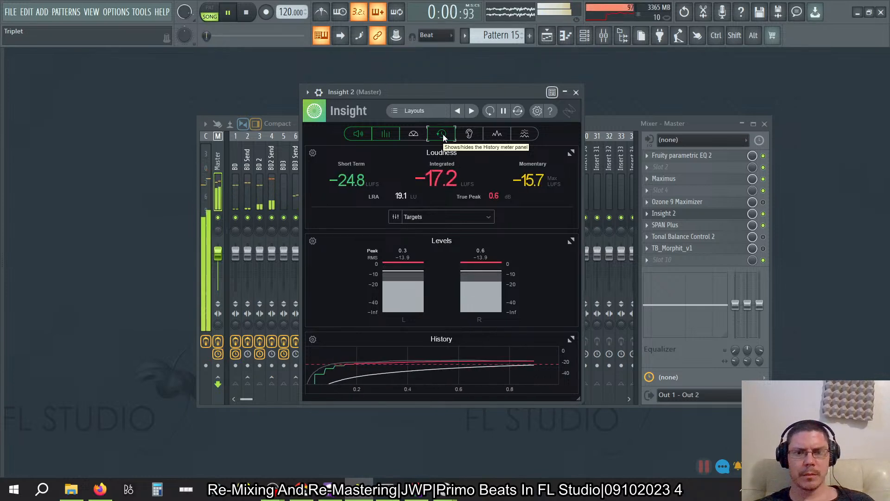
key(space)
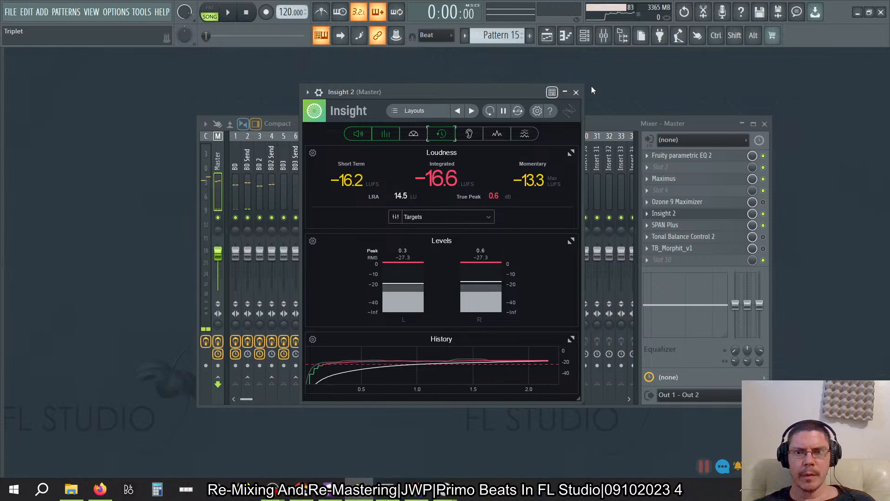
click(576, 91)
Open the Horns Chorus Dynamics automation from the channel rack and place its editor over the mixer.
click(586, 37)
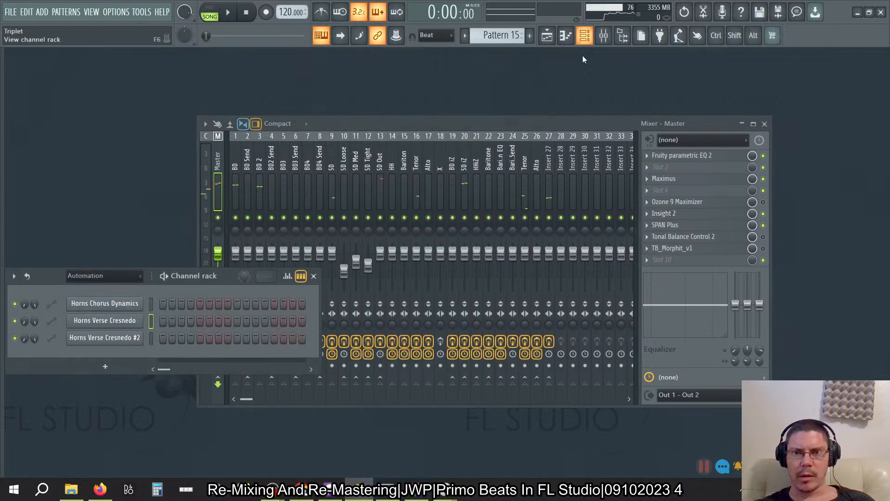
click(104, 303)
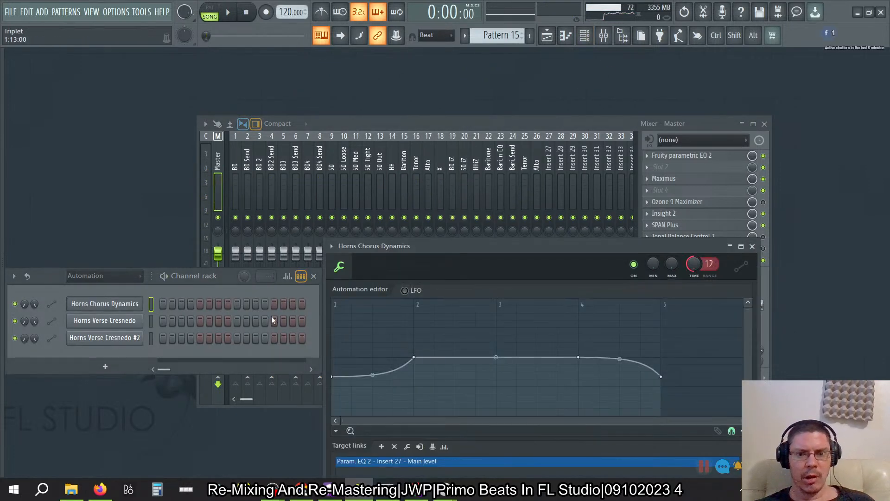
drag(493, 240, 474, 123)
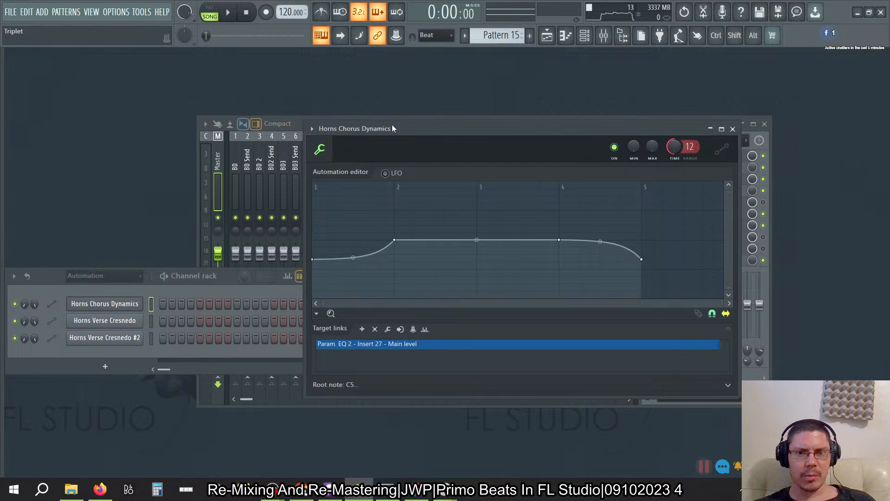
Rename mixer track Insert 27 as Dynamics.
click(369, 120)
click(359, 171)
click(421, 166)
click(403, 166)
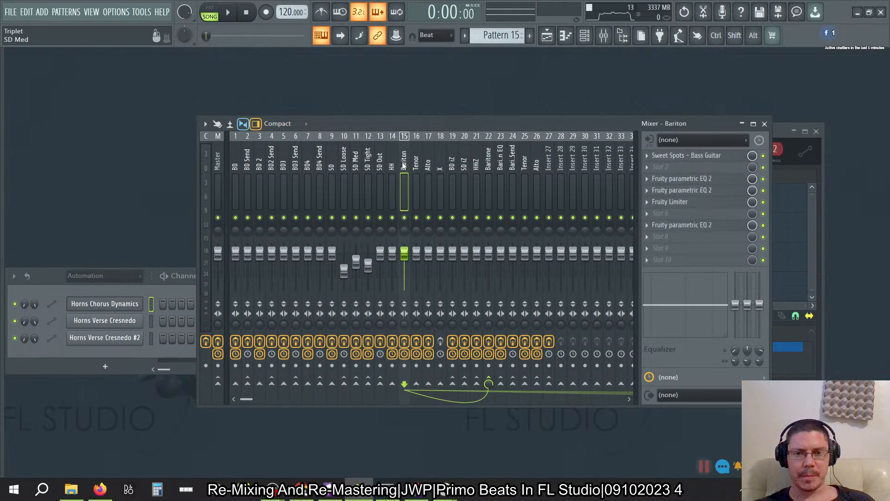
drag(403, 163, 548, 158)
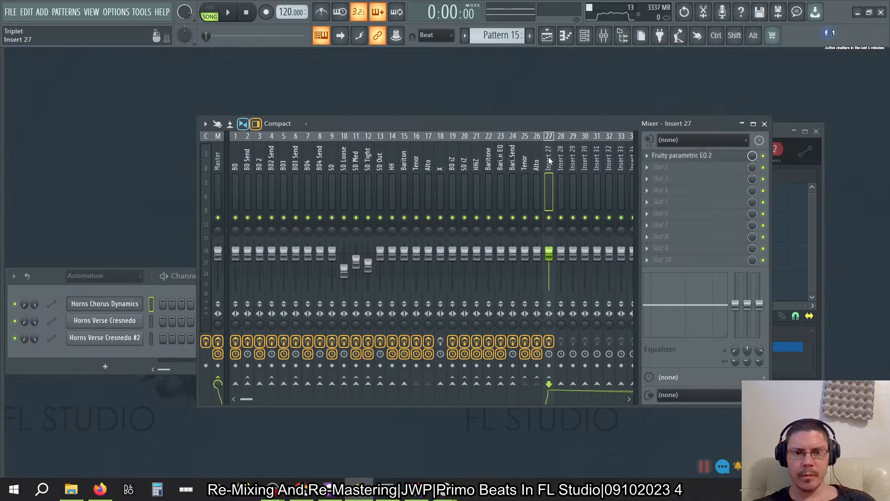
double_click(550, 160)
text(Dynamics)
key(Return)
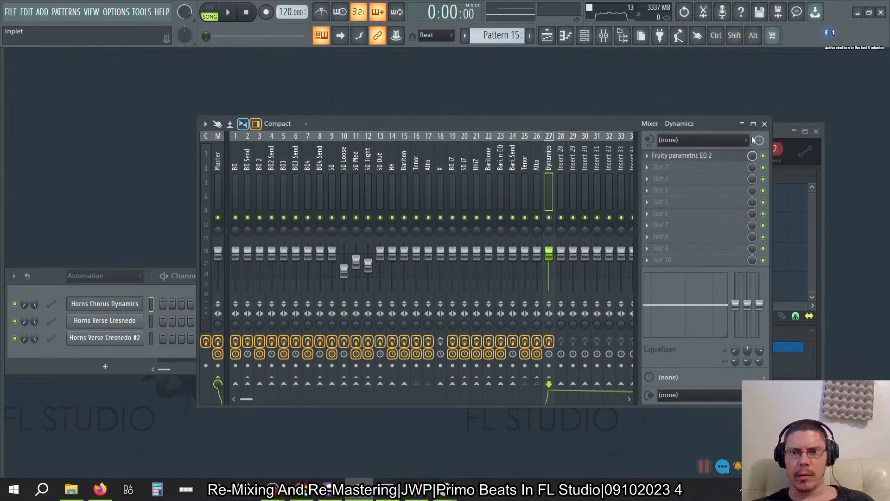
Lower the main level of the Dynamics track's Fruity parametric EQ 2 to -7.5 dB and copy that value.
click(711, 160)
drag(740, 333, 740, 342)
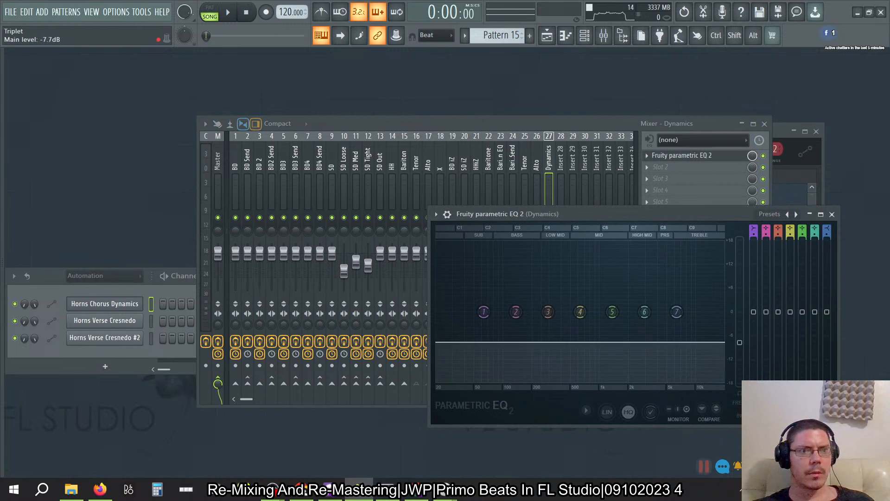
right_click(740, 342)
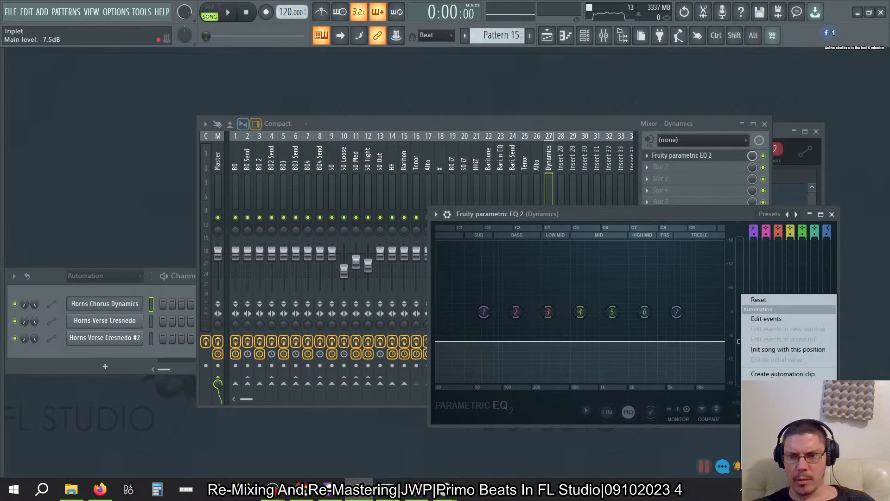
key(Escape)
click(832, 214)
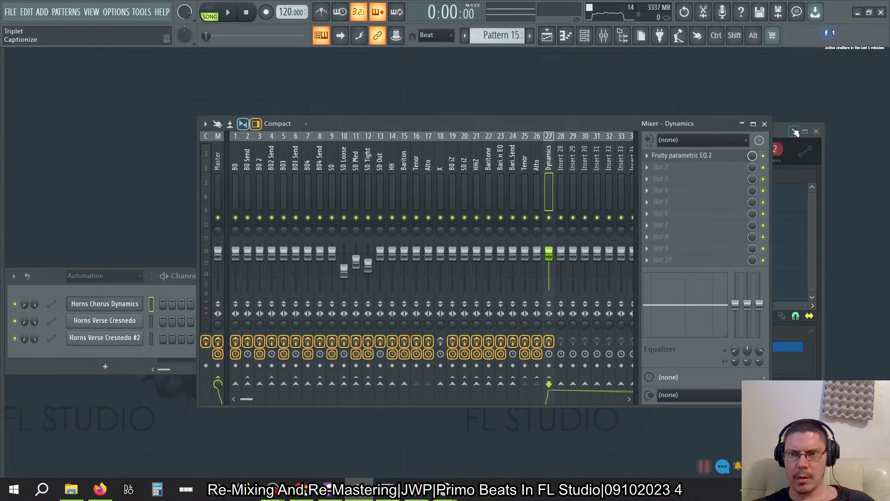
Paste the copied 29% value into the first and last points of the Horns Chorus Dynamics automation.
click(779, 133)
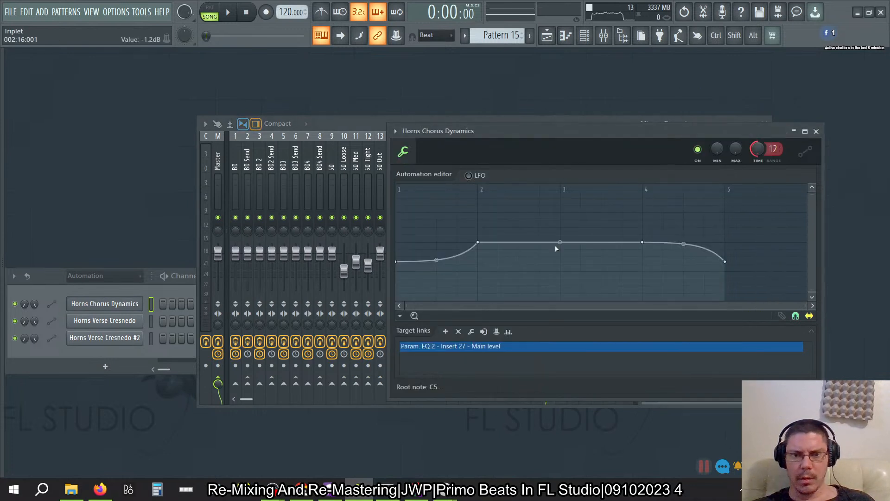
right_click(398, 260)
click(426, 443)
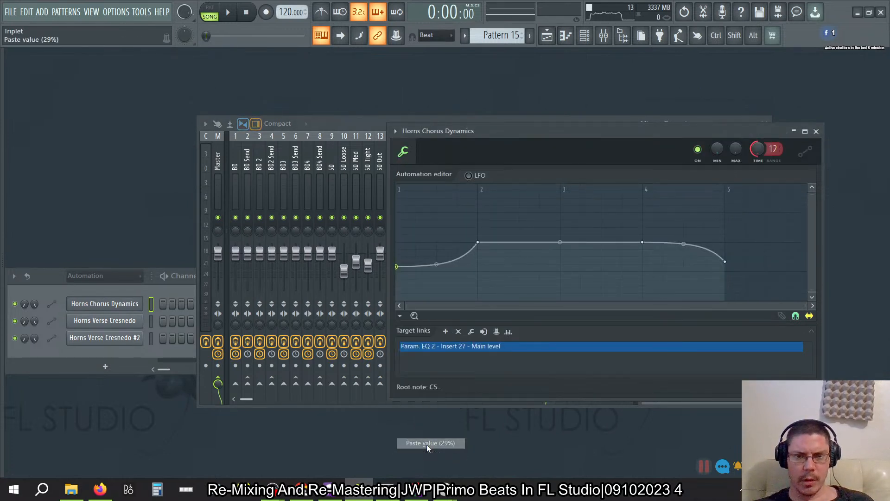
right_click(725, 262)
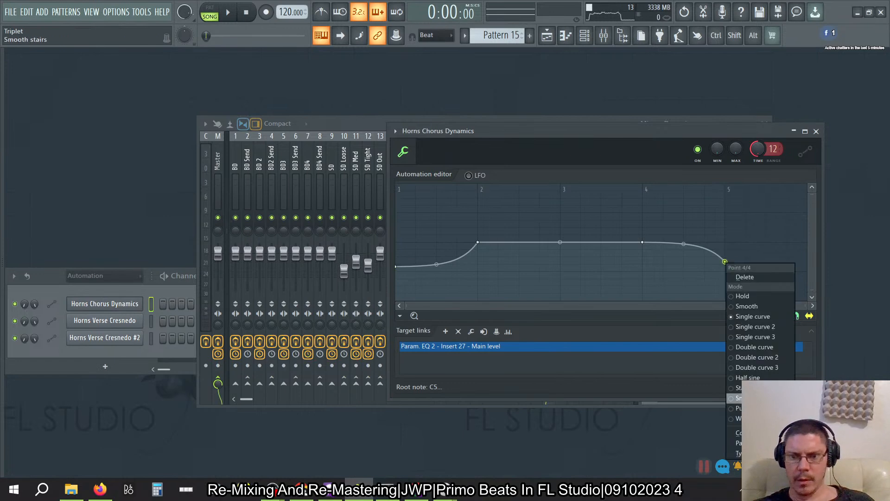
click(751, 443)
click(821, 131)
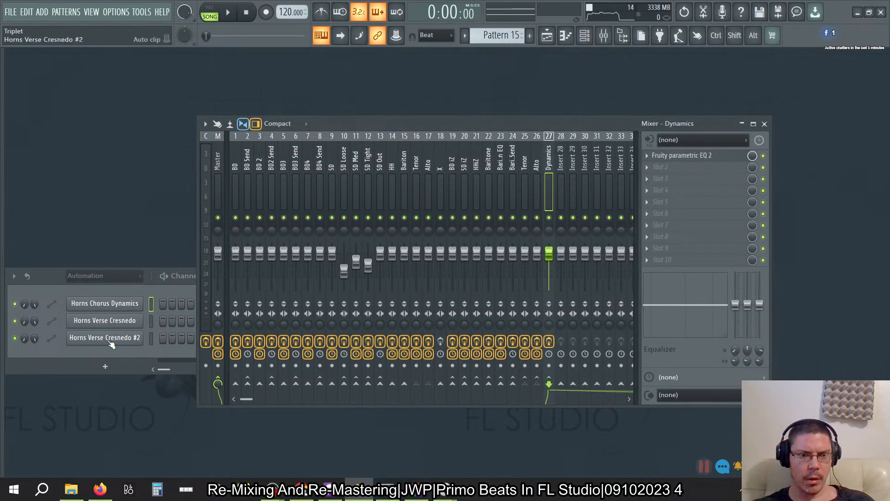
Delete the Horns Verse Cresnedo #2 channel from the channel rack.
right_click(137, 342)
click(176, 449)
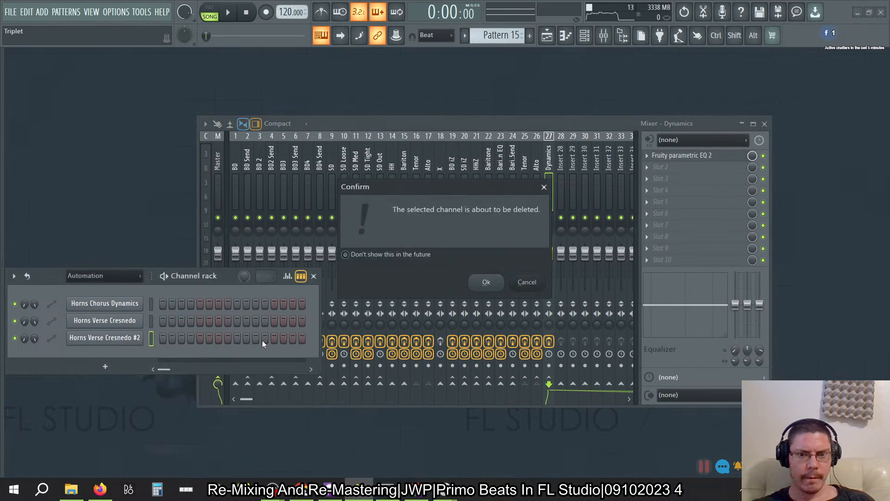
click(483, 282)
Paste the copied 29% value into the first point of the Horns Verse Cresnedo automation.
click(113, 320)
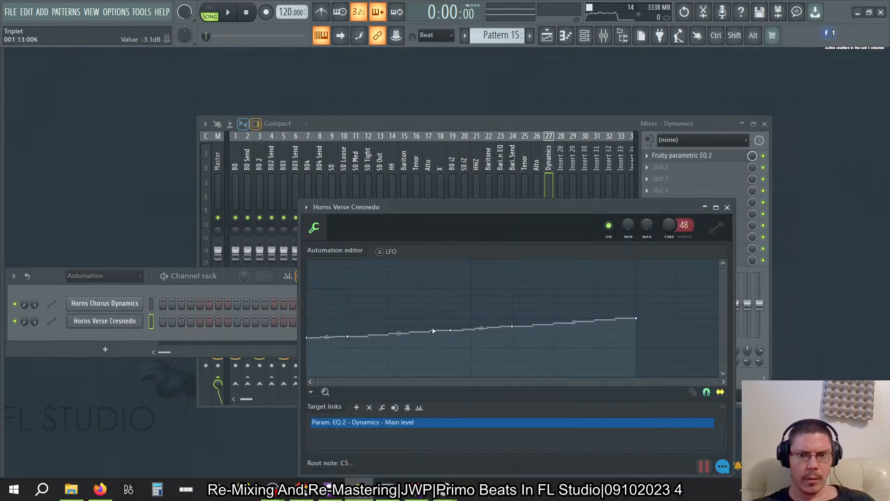
right_click(306, 338)
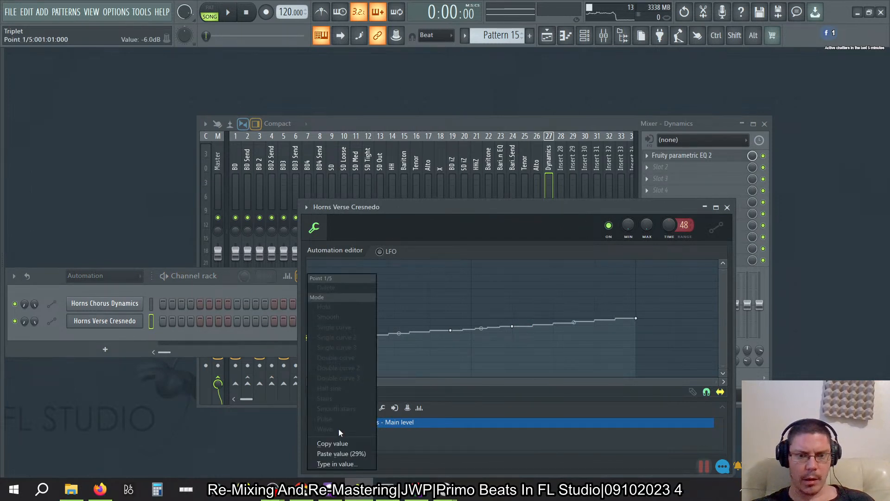
click(340, 453)
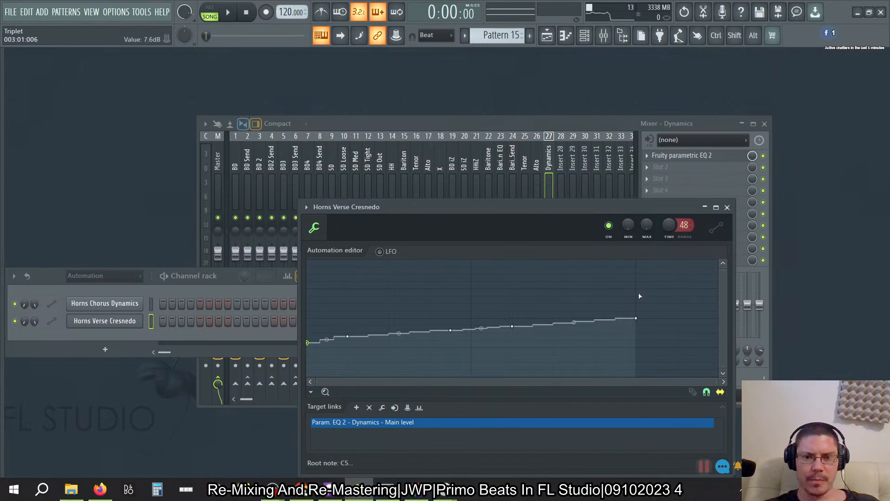
click(727, 208)
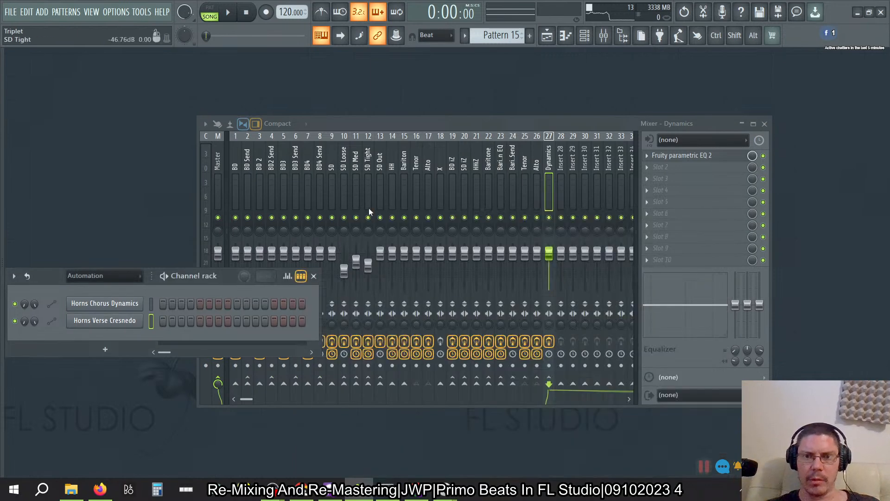
Replay the song from the start and check the Master loudness and peak levels in Insight 2.
key(space)
click(221, 161)
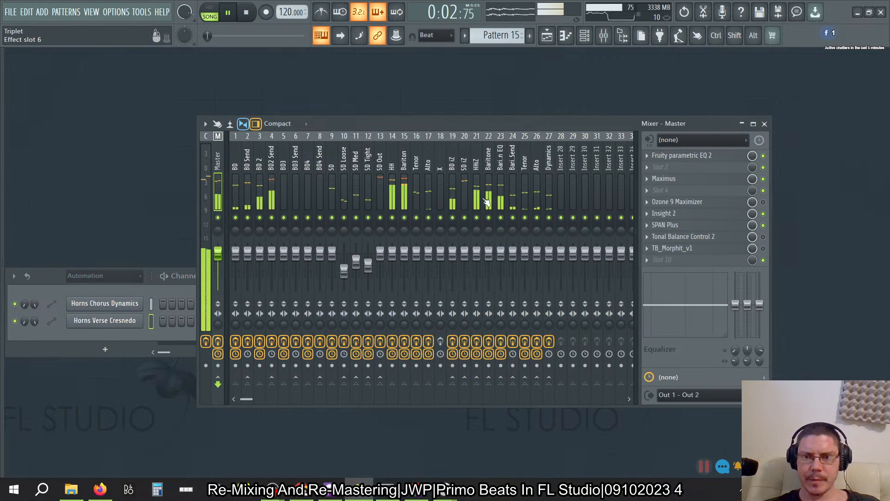
click(246, 14)
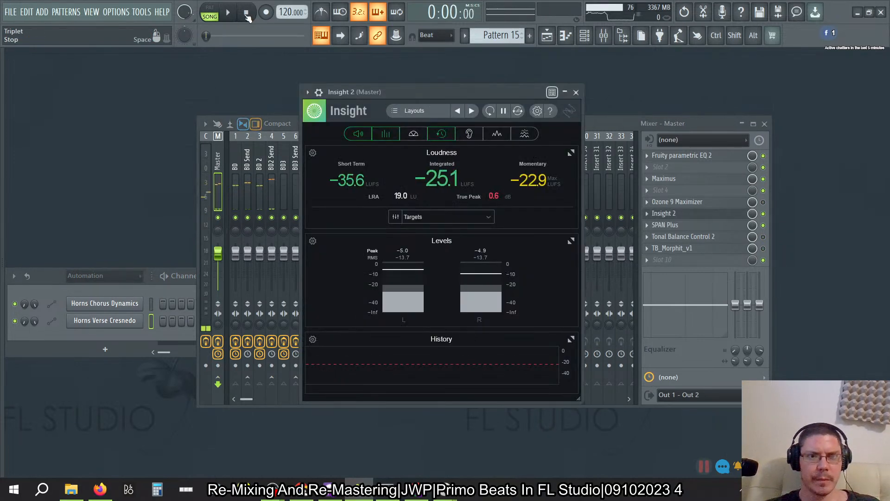
click(228, 14)
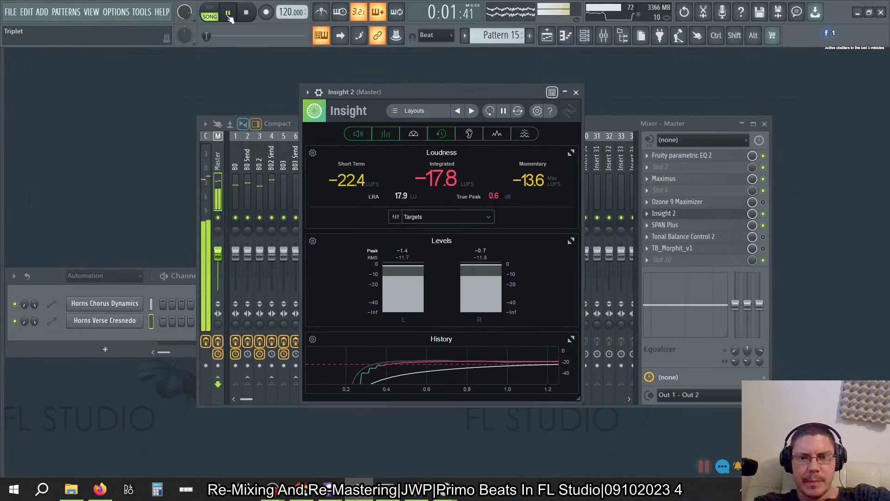
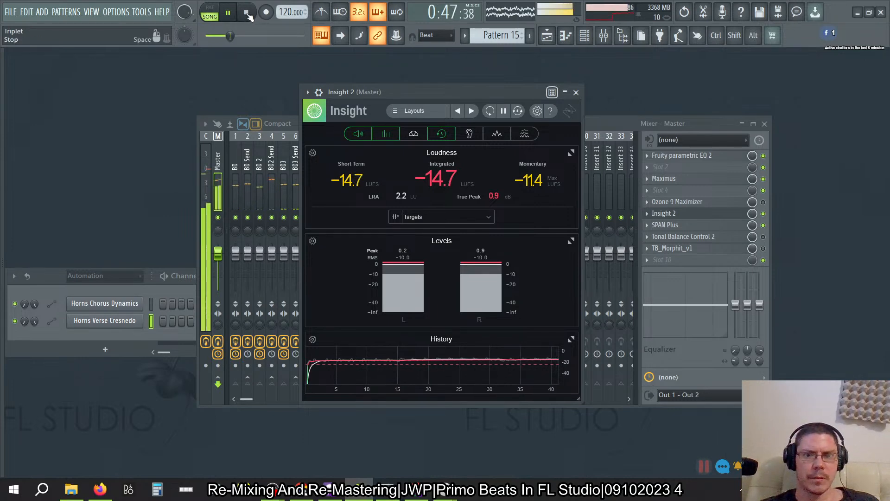
click(247, 13)
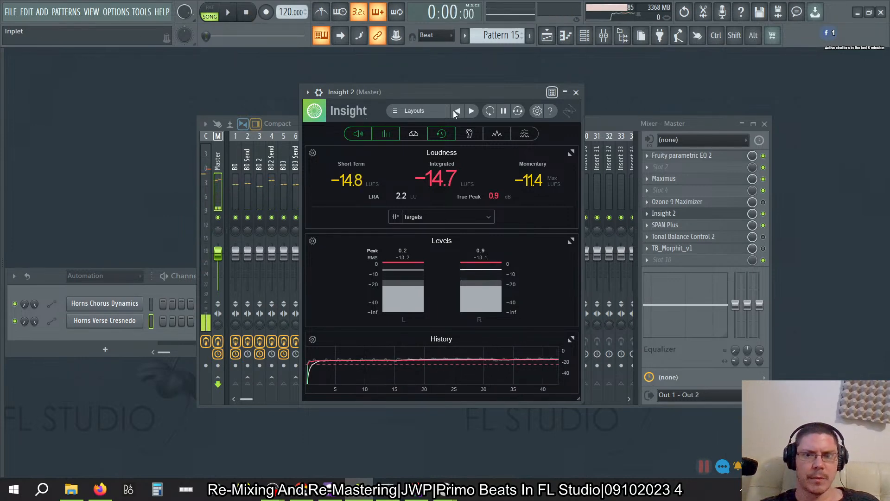
Review the horn automation clips on Track 24 in the playlist, then return to the mixer and channel rack.
click(547, 35)
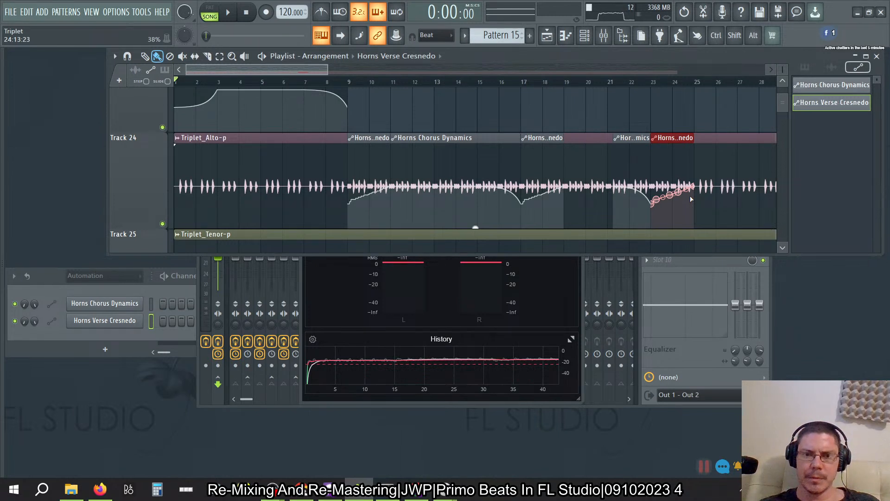
click(876, 56)
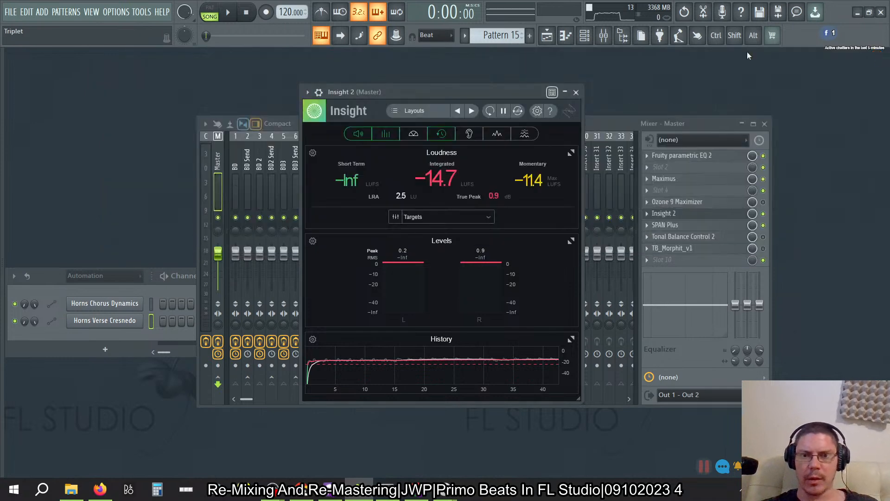
click(49, 276)
click(604, 38)
click(585, 38)
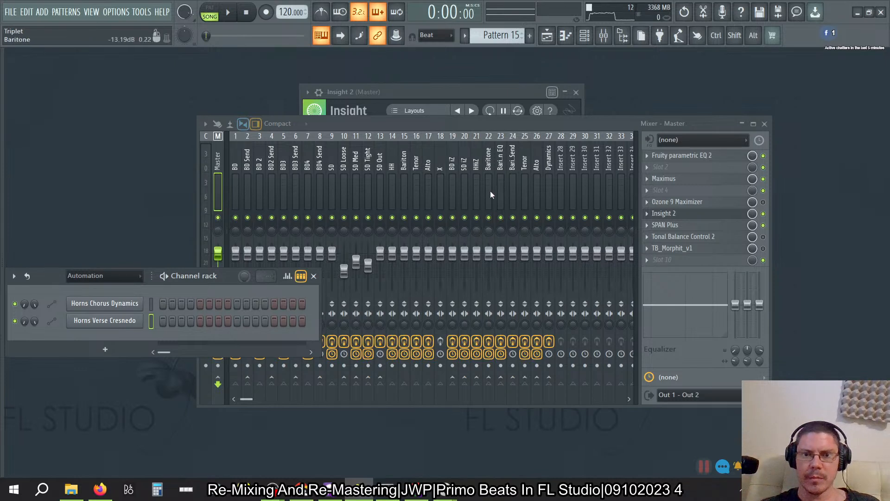
Inspect the effect chains on the Bariton EQ and Dynamics mixer tracks.
click(502, 161)
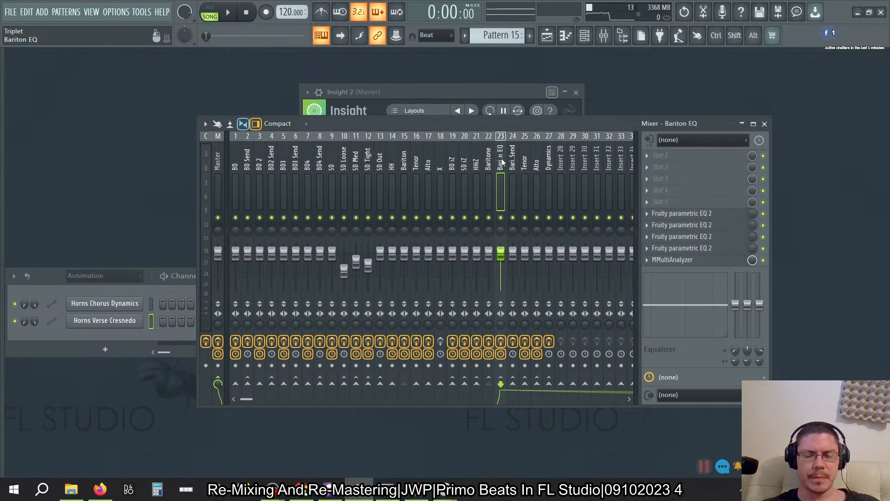
key(alt+Tab)
key(alt+Tab)
key(alt+Tab)
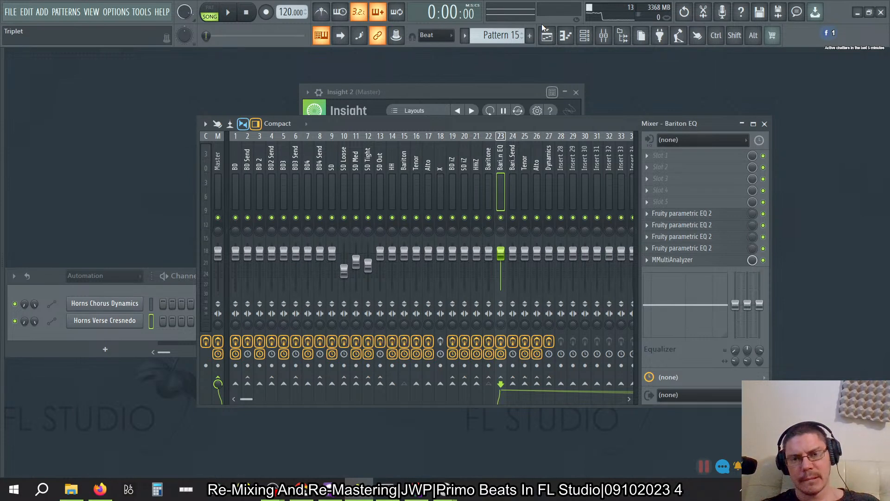
click(549, 167)
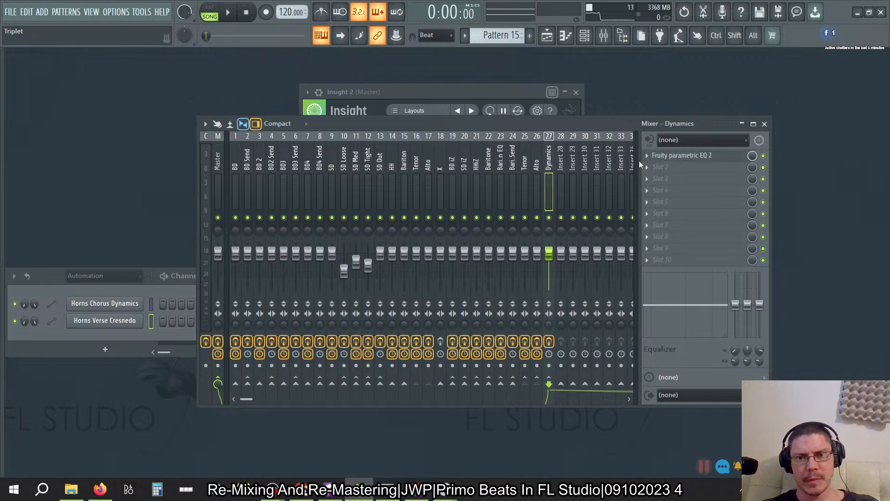
Add a Fruity Parametric EQ 2 to the Tenor track 25 and place it directly below Neutron 3 in the effect chain.
click(524, 163)
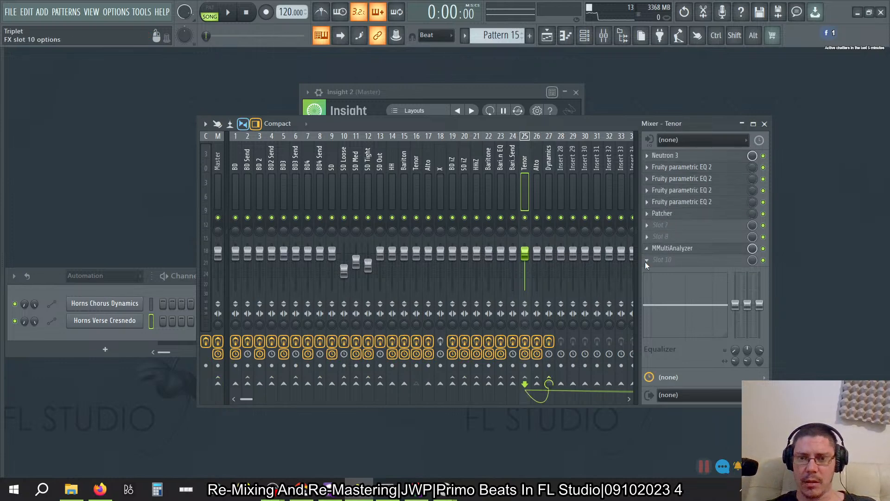
click(647, 225)
mouse_move(756, 239)
mouse_move(810, 155)
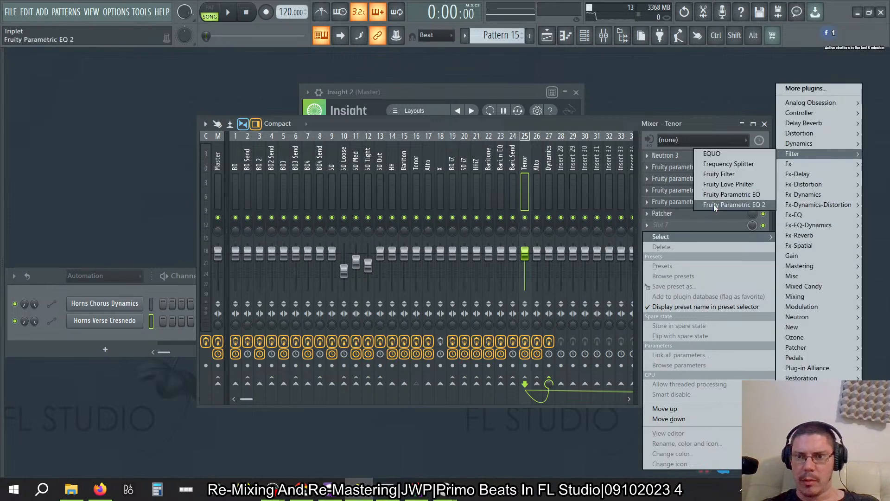
click(714, 203)
drag(681, 260, 680, 160)
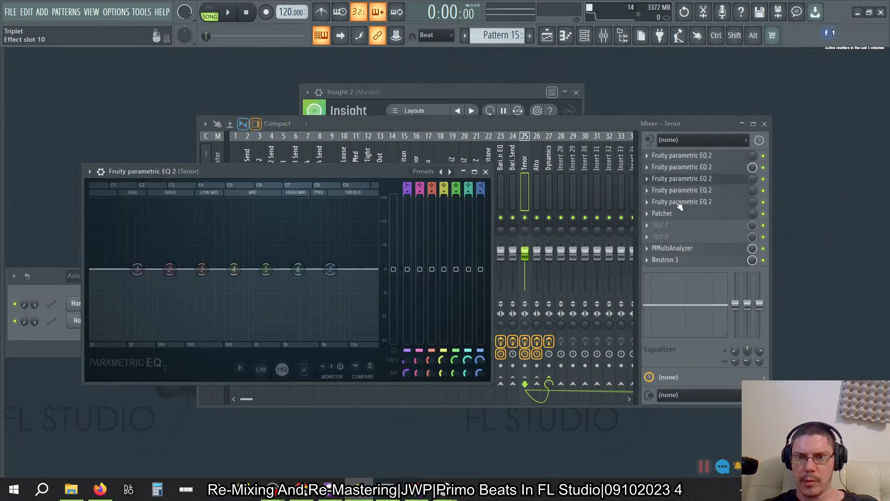
scroll(679, 171, up, 11)
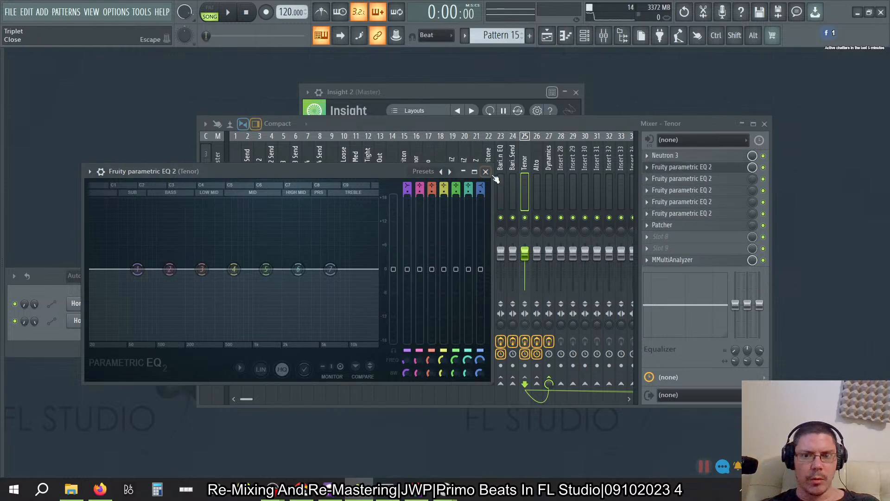
Link the new Tenor EQ's main level to the Horns Chorus Dynamics automation clip.
right_click(394, 268)
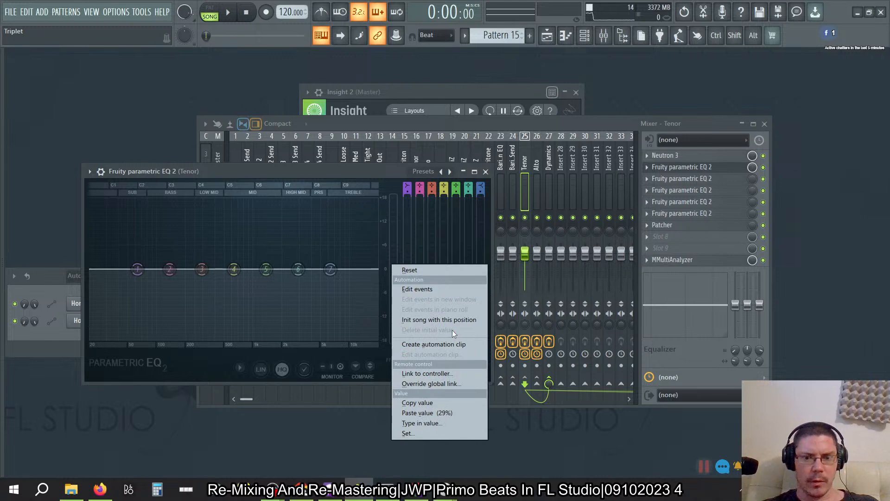
click(420, 371)
click(491, 230)
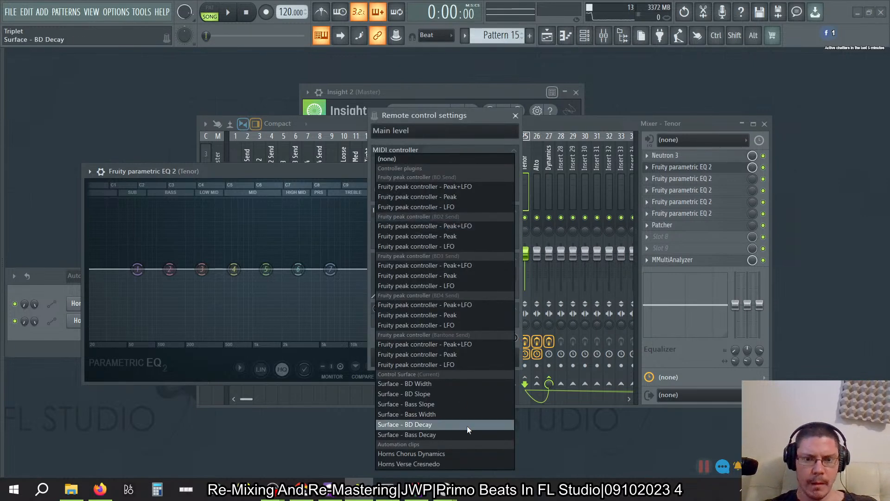
click(457, 452)
click(505, 356)
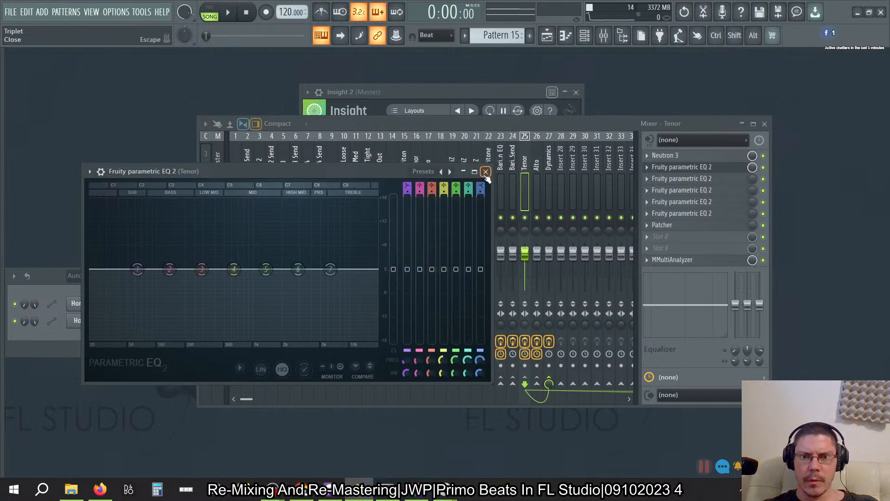
Add a second controller link from the Tenor EQ's main level to Horns Verse Cresnedo and close the EQ.
right_click(393, 270)
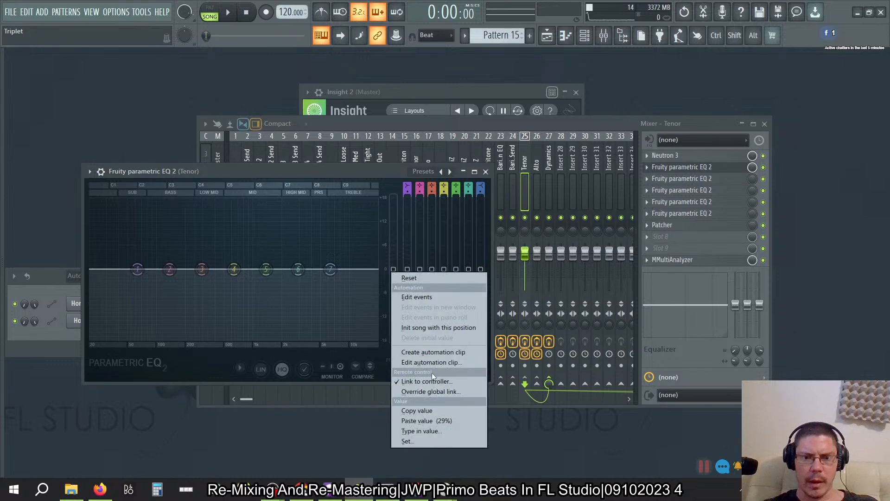
click(417, 383)
click(458, 144)
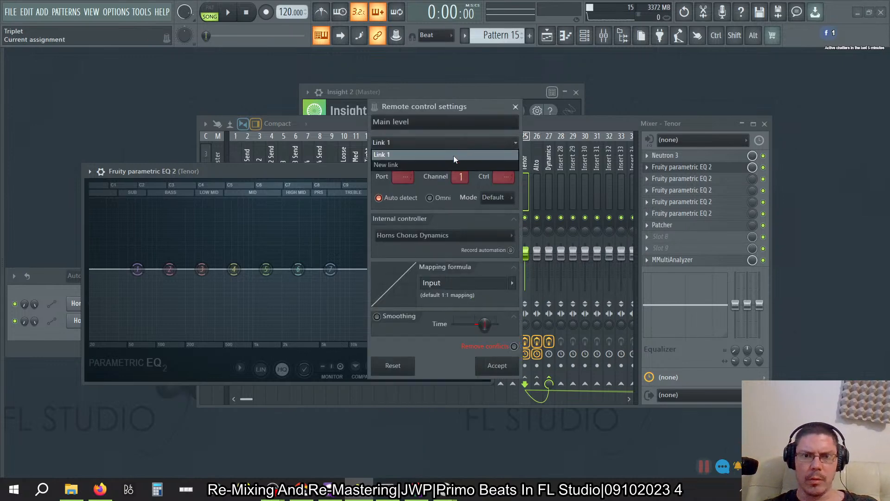
click(441, 166)
click(449, 235)
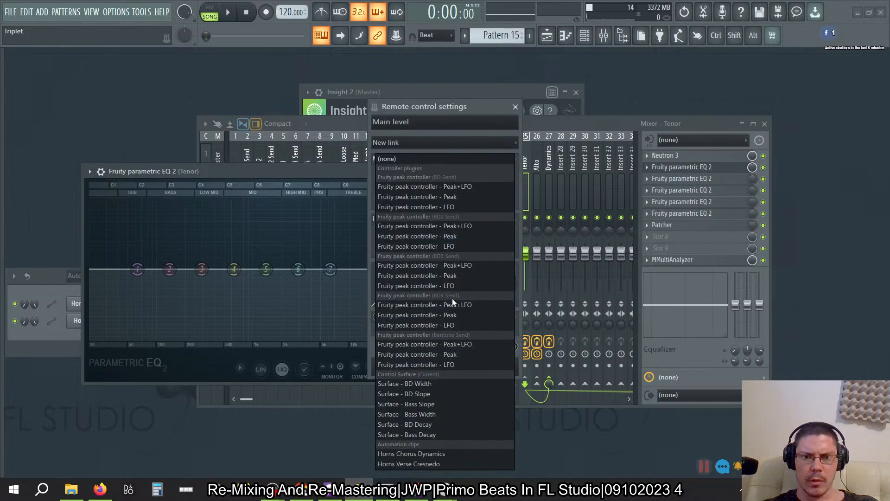
click(432, 462)
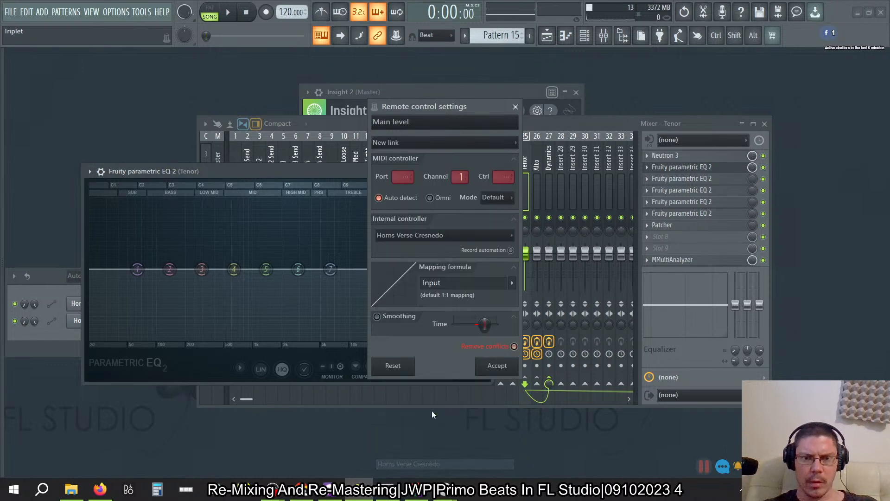
click(491, 367)
click(486, 171)
Add a Fruity Parametric EQ 2 to effect slot 10 of the Alto track 26.
click(537, 157)
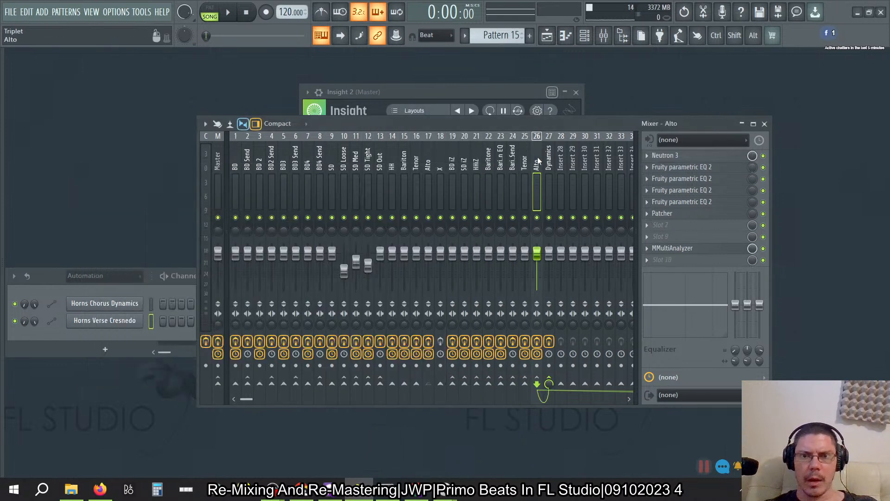
click(670, 226)
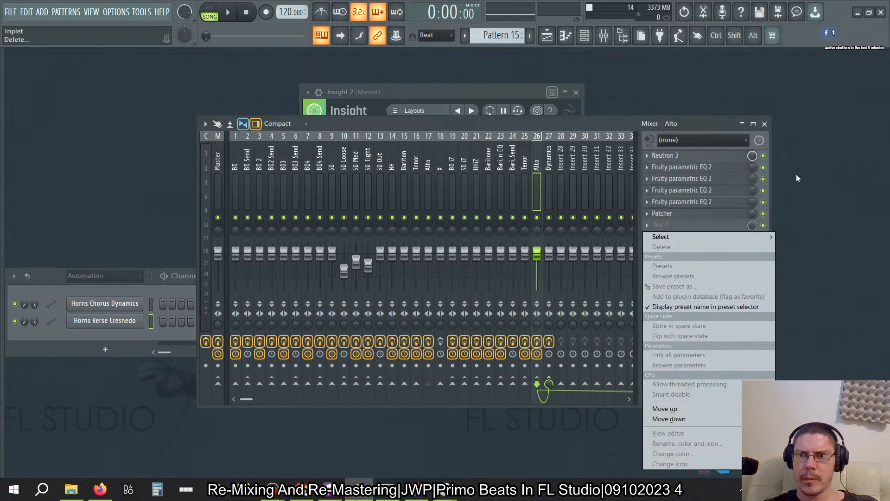
mouse_move(730, 240)
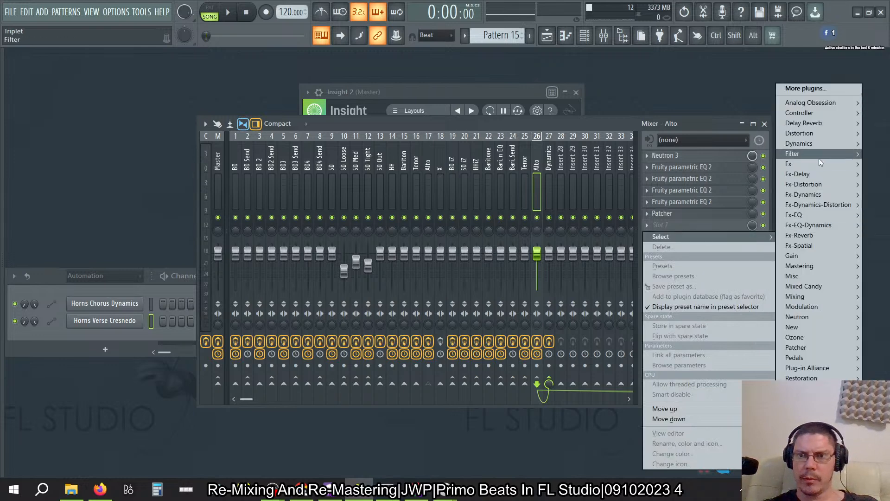
mouse_move(819, 155)
click(735, 204)
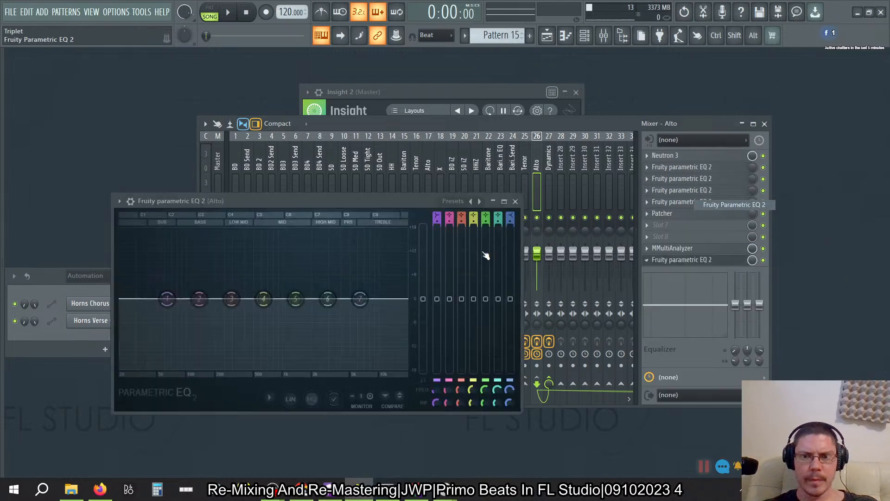
Link the Alto EQ's main level to Horns Chorus Dynamics with the Inverted mapping formula and play the song briefly to test it.
right_click(423, 299)
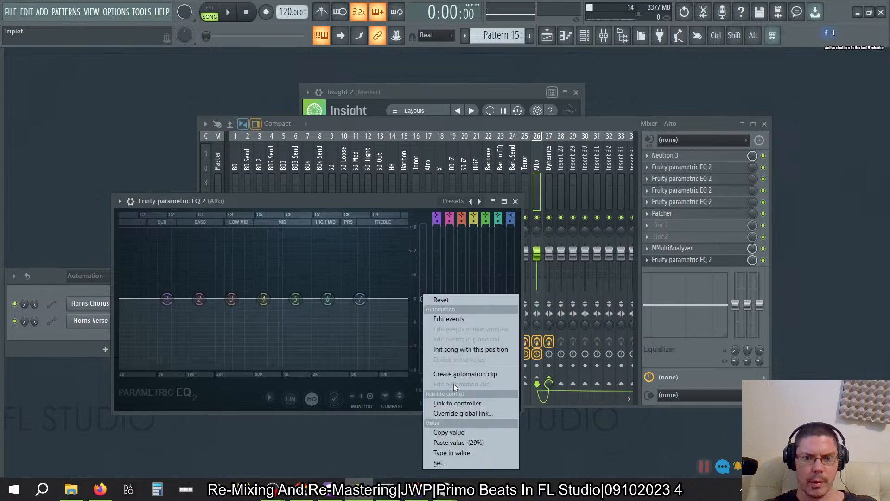
click(443, 401)
click(458, 231)
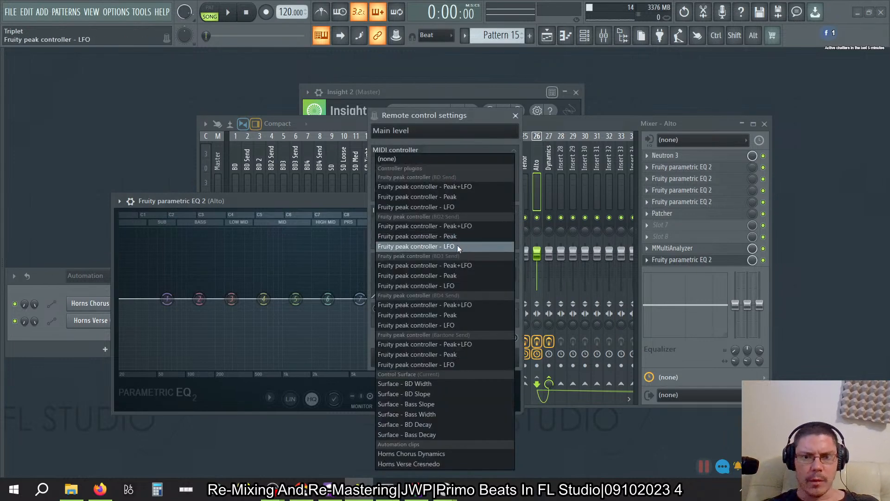
click(447, 454)
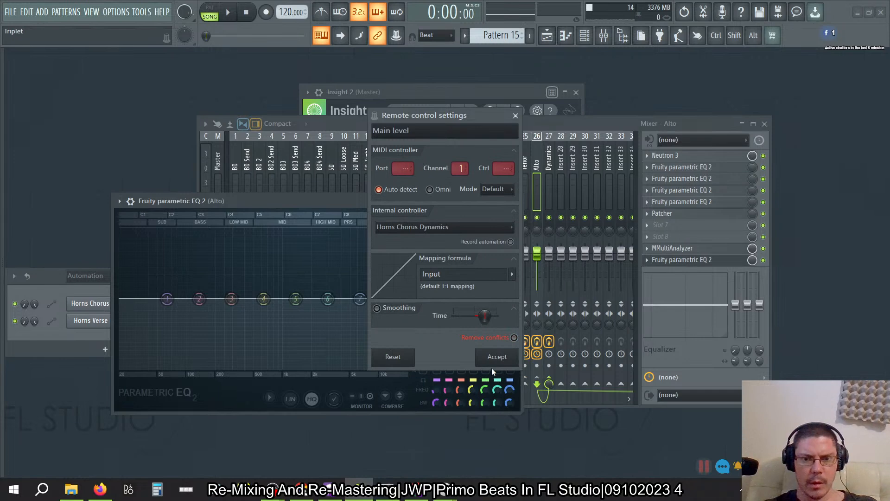
click(512, 274)
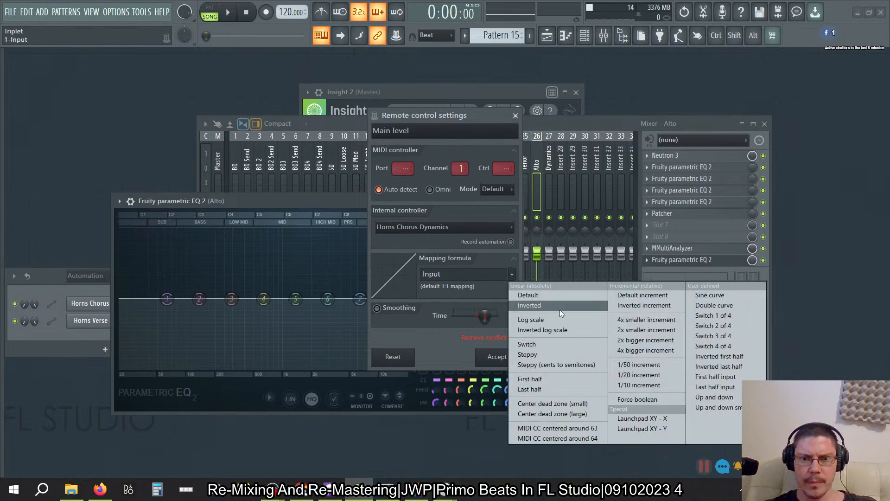
click(528, 305)
click(495, 357)
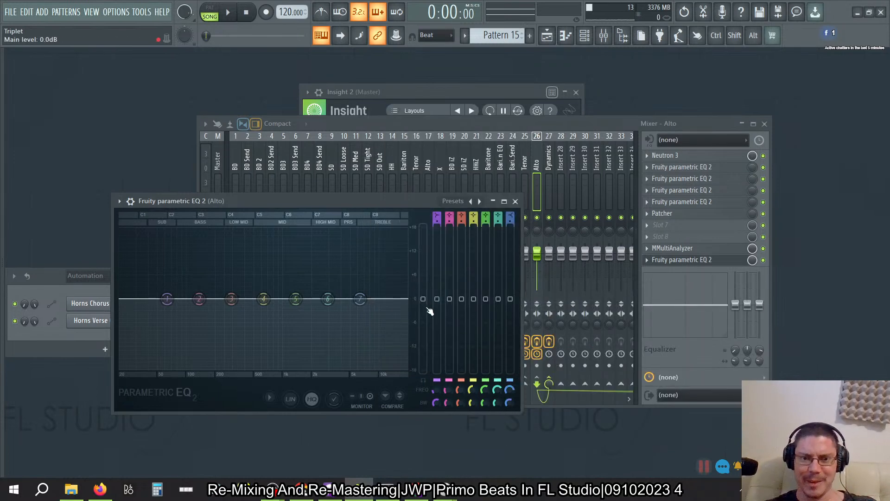
key(space)
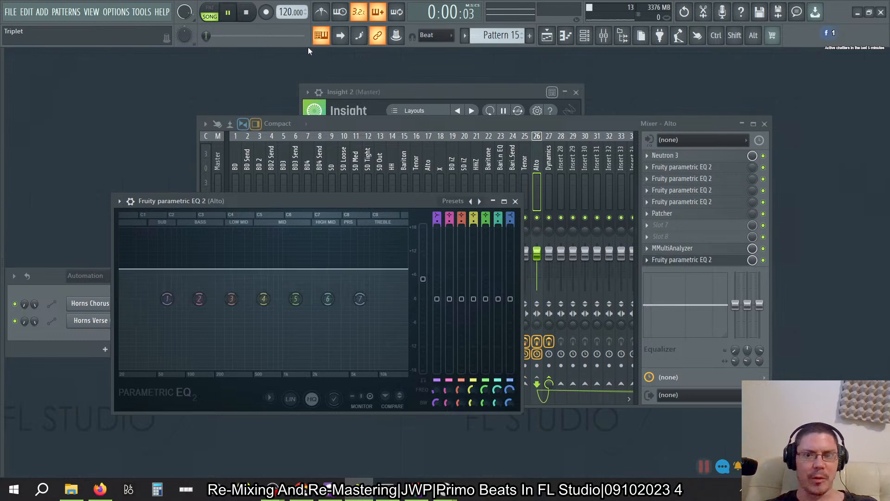
key(space)
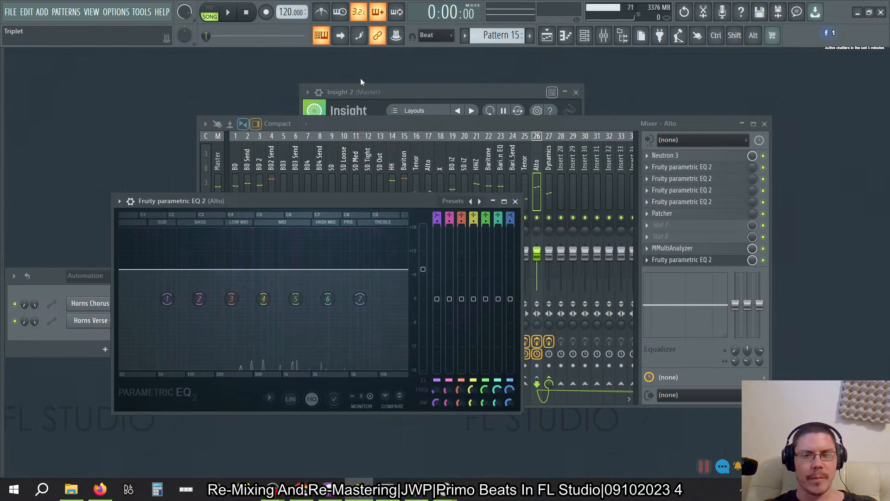
Try the Inverted increment mapping (-Input) on the Alto EQ's main level link and test it with brief playback.
right_click(424, 269)
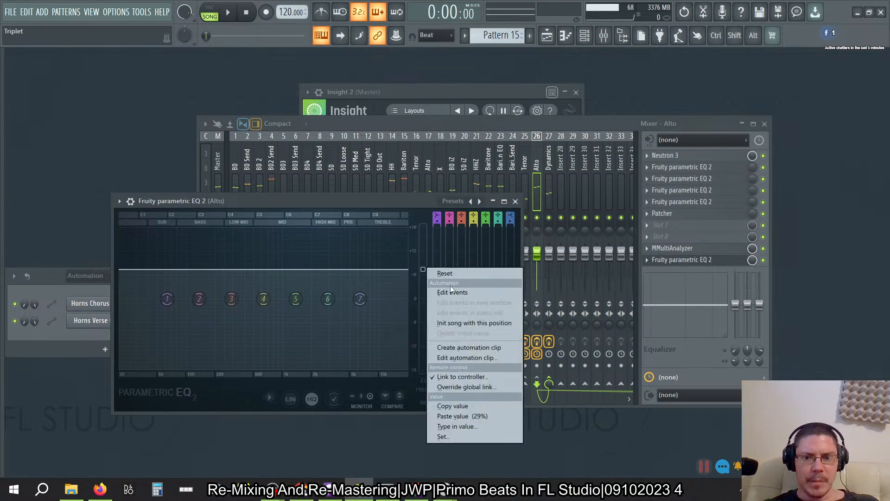
click(464, 373)
click(511, 284)
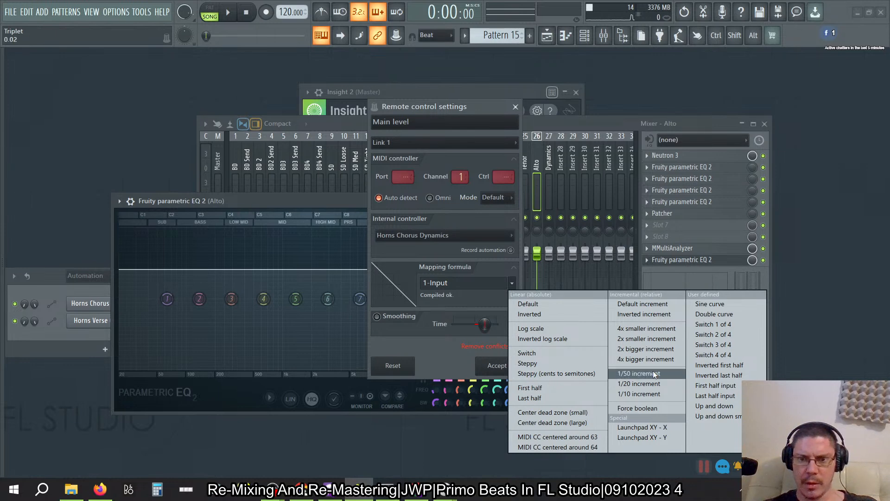
click(664, 318)
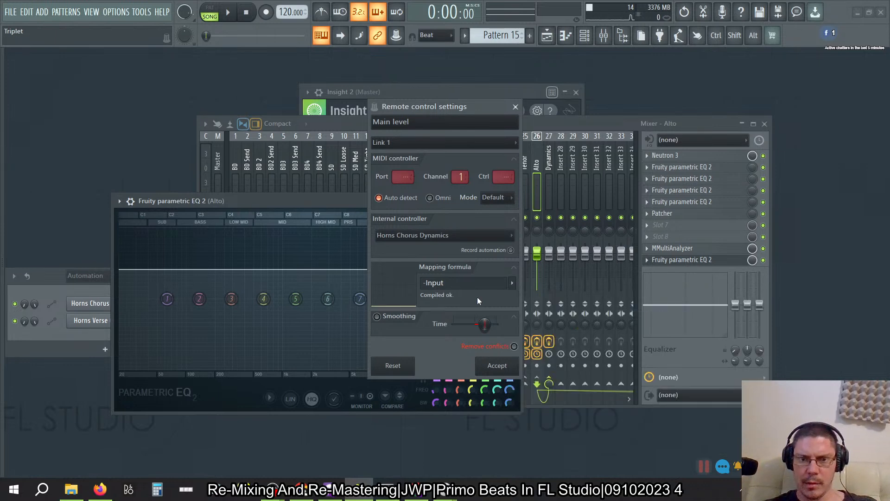
click(513, 284)
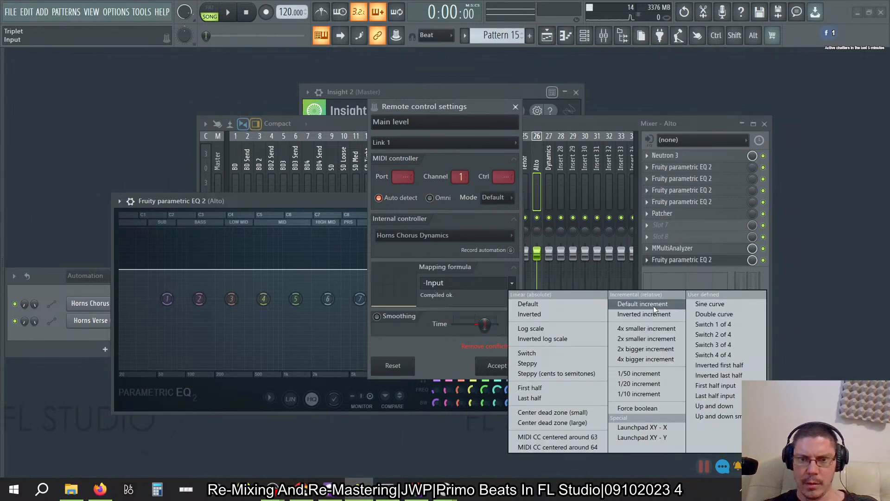
click(644, 304)
click(514, 284)
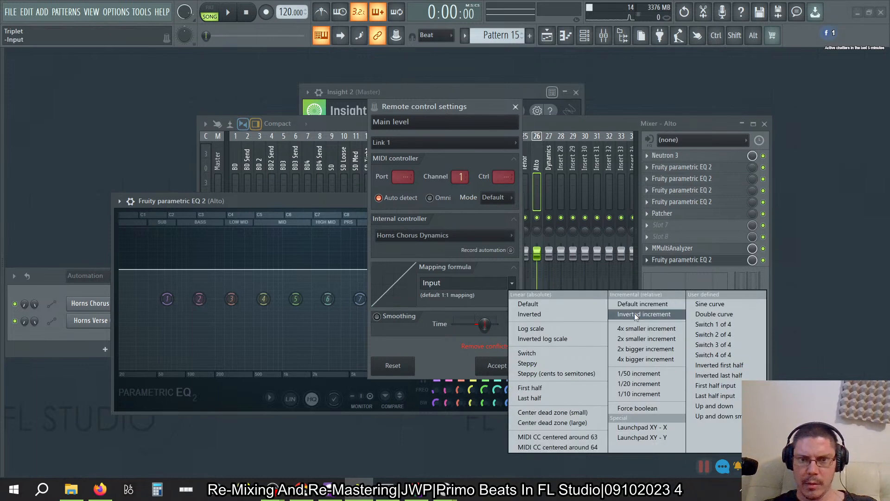
click(634, 313)
click(497, 366)
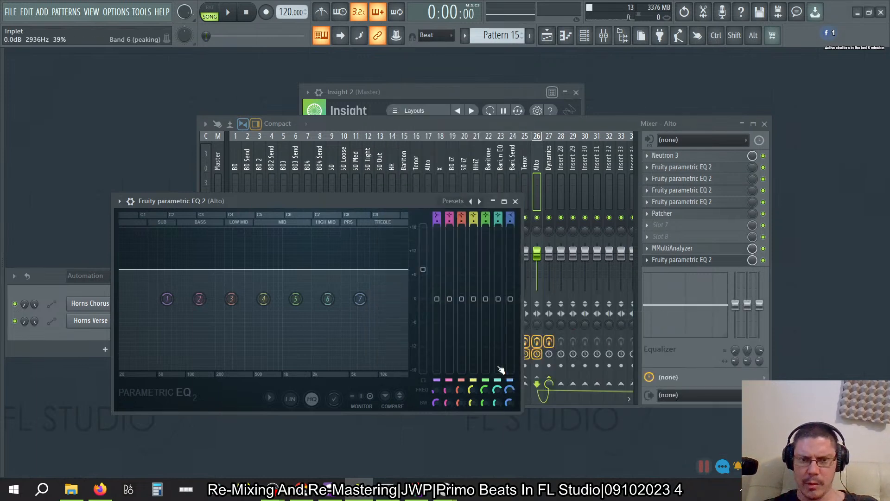
key(space)
key(space)
Set the Alto EQ main level link's mapping to Inverted first half (1-Input*0.5-0.5) and test it with brief playback.
right_click(422, 369)
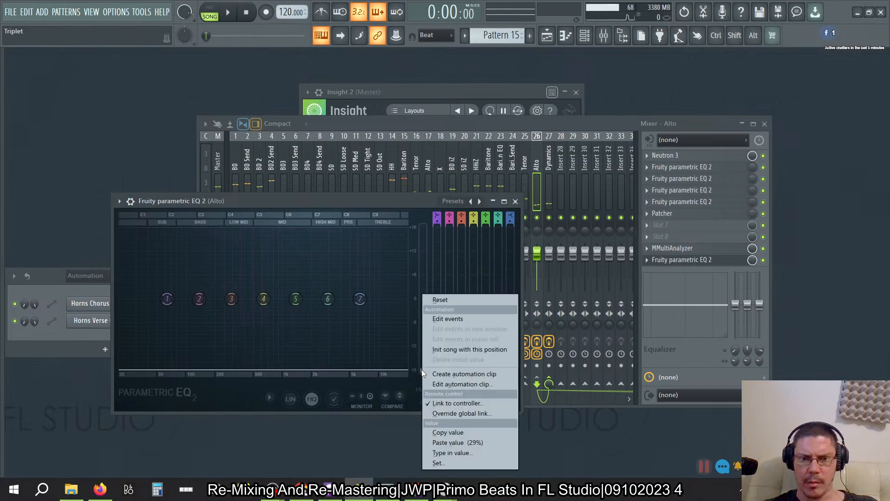
click(441, 403)
click(441, 403)
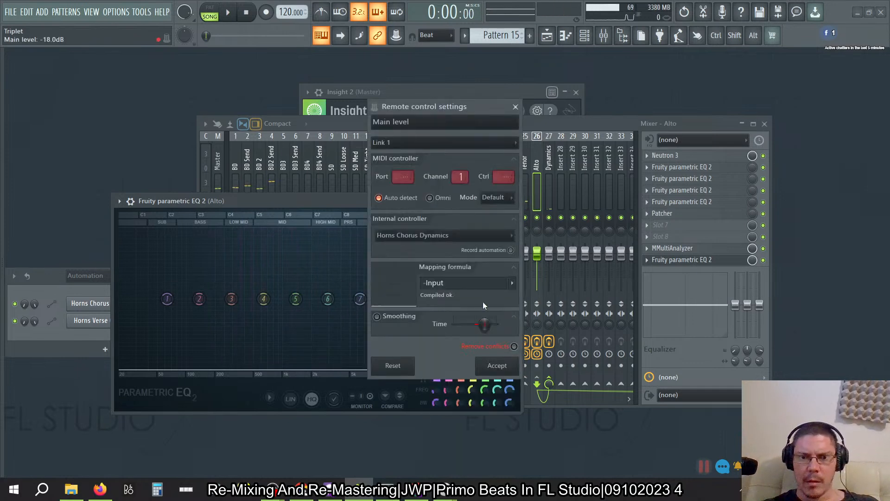
click(512, 283)
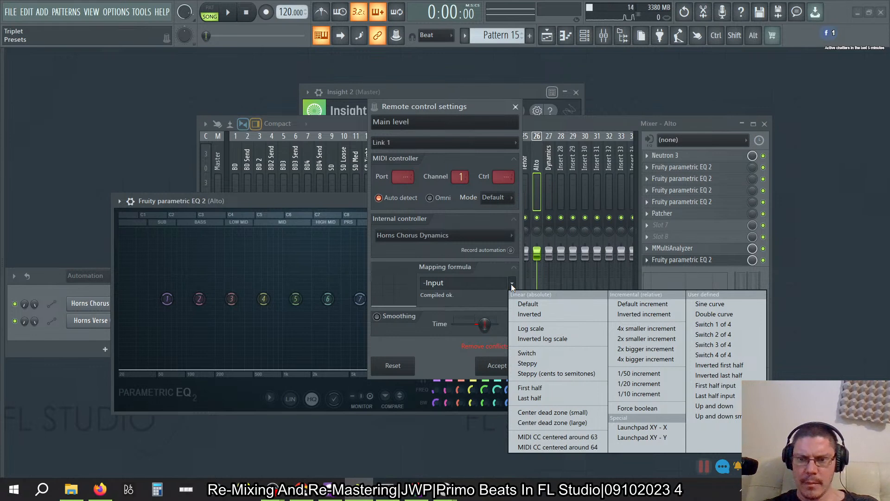
click(713, 365)
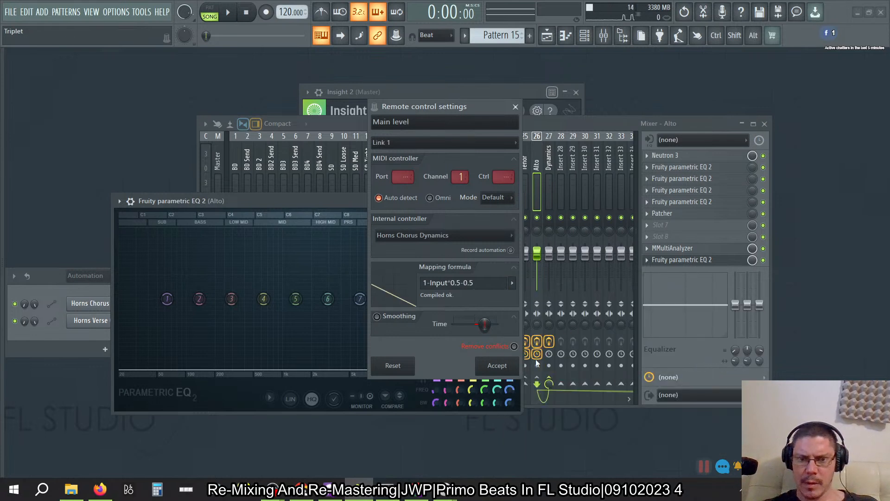
click(497, 365)
key(space)
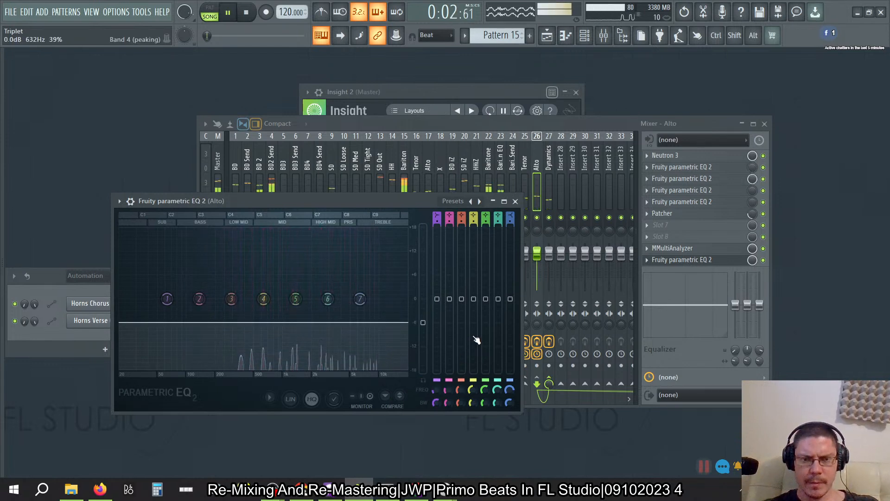
key(space)
Try the Inverted last half mapping (1-Input*0.5) on the Alto EQ's main level link and test it with brief playback.
right_click(424, 334)
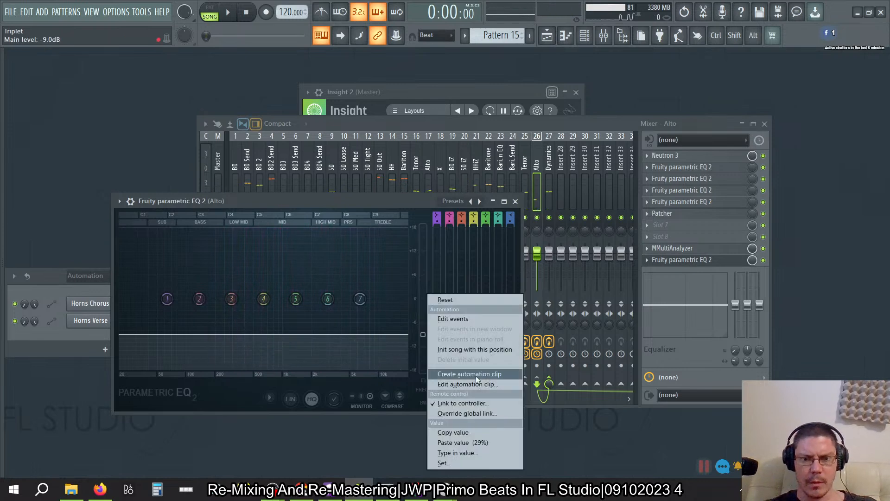
click(461, 402)
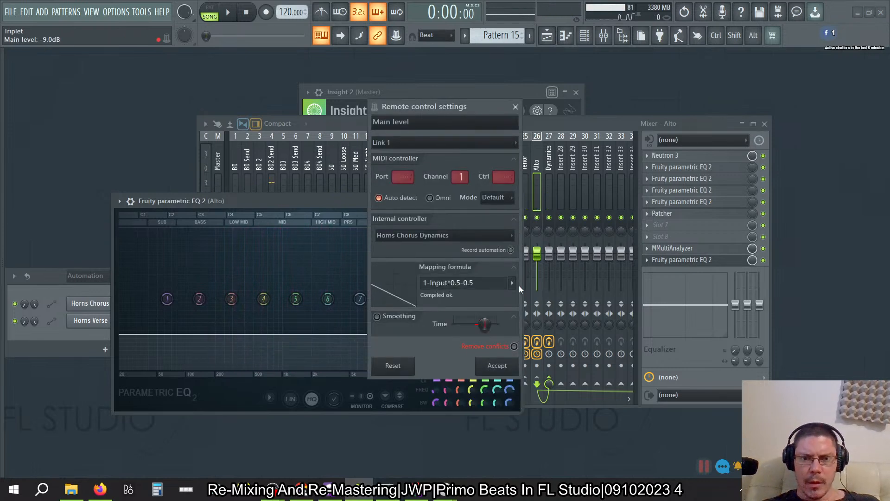
click(514, 283)
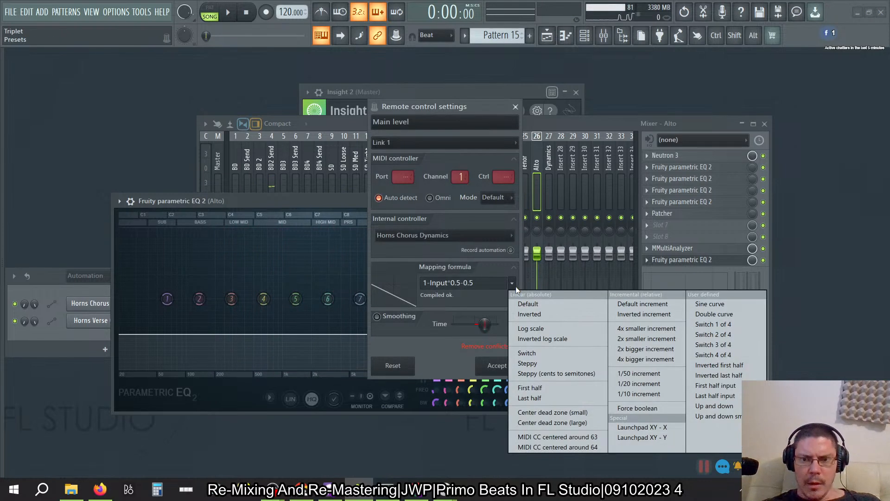
click(705, 374)
click(499, 366)
key(space)
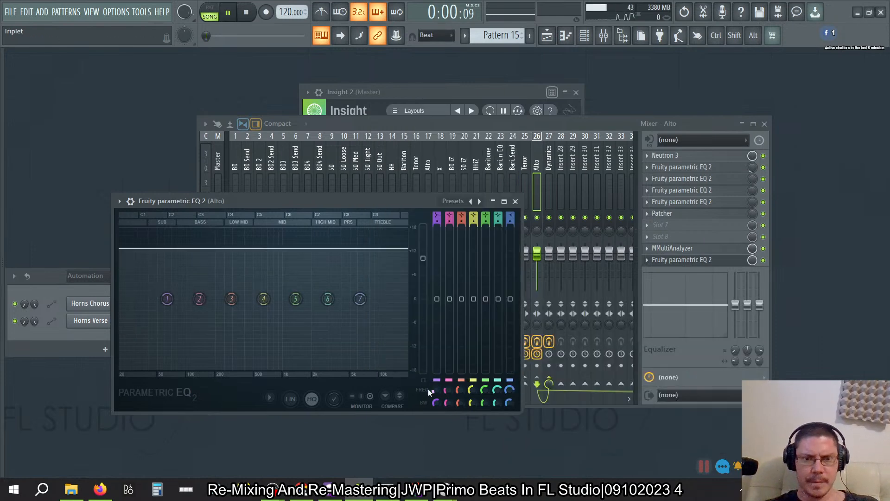
key(space)
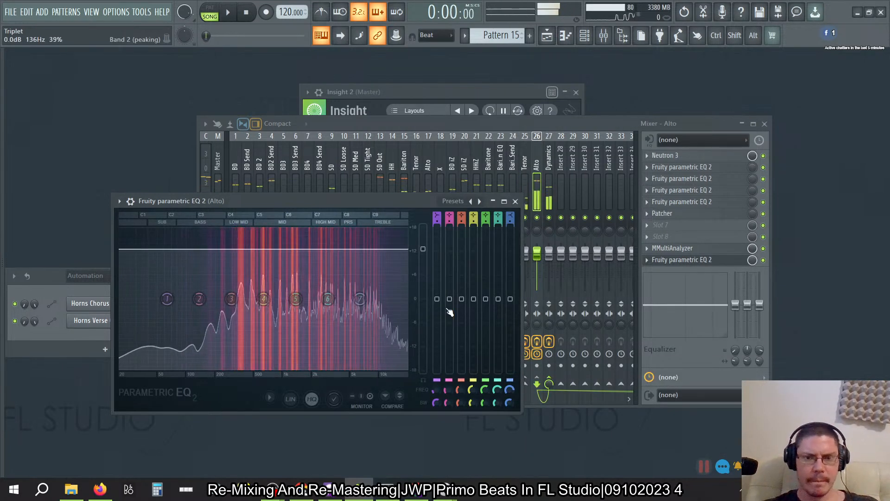
Reset the remote control link of the Alto EQ's main level and accept the cleared settings.
right_click(423, 250)
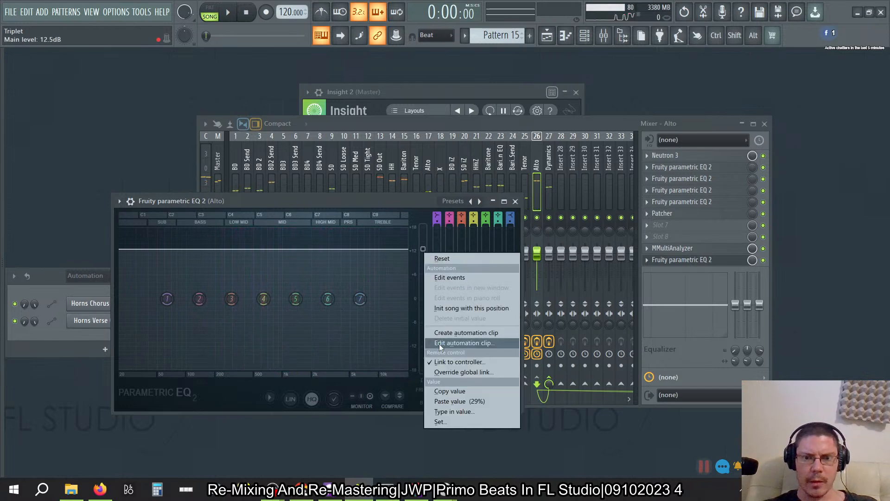
click(439, 361)
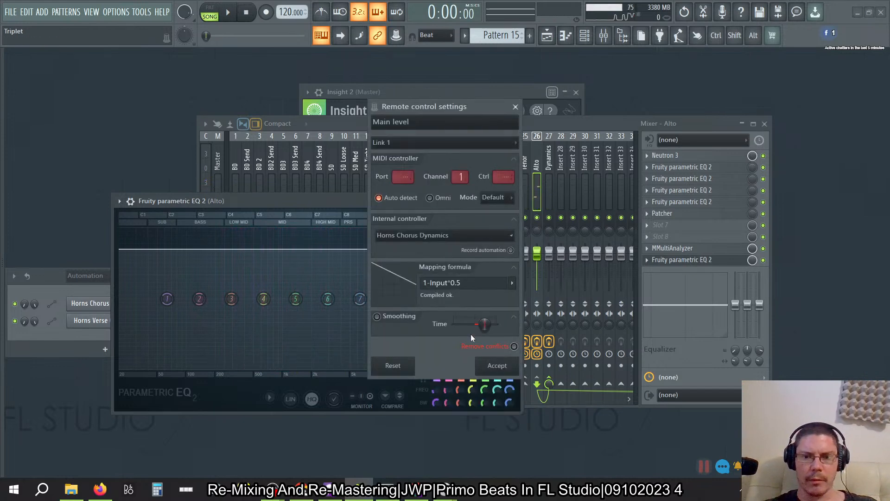
click(392, 365)
click(497, 365)
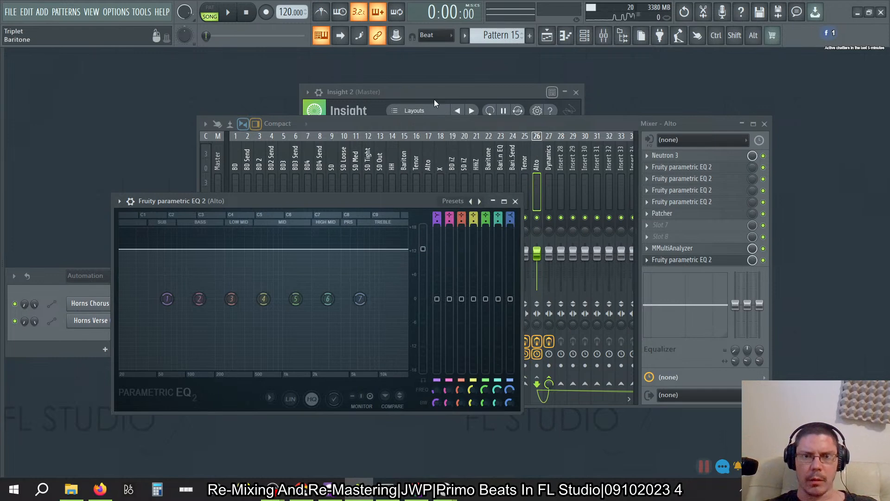
Clone the Horns Chorus Dynamics and Horns Verse Cresnedo automation channels in the channel rack, without their links.
click(584, 35)
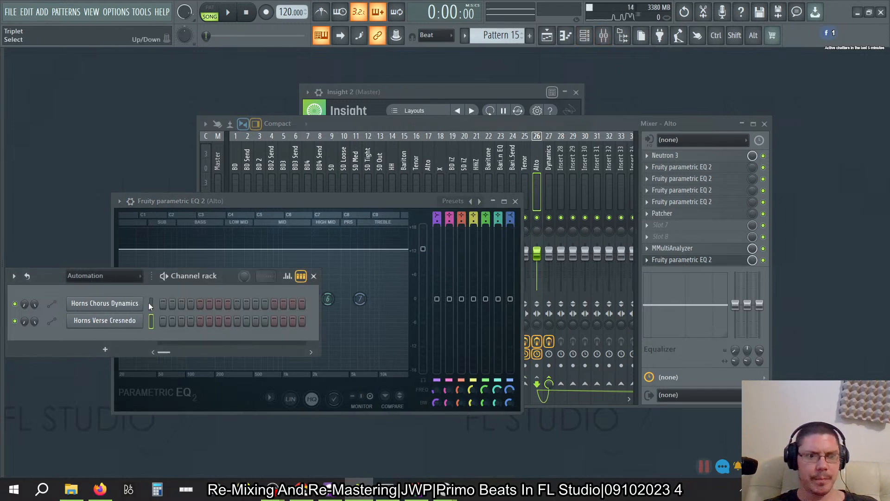
right_click(110, 304)
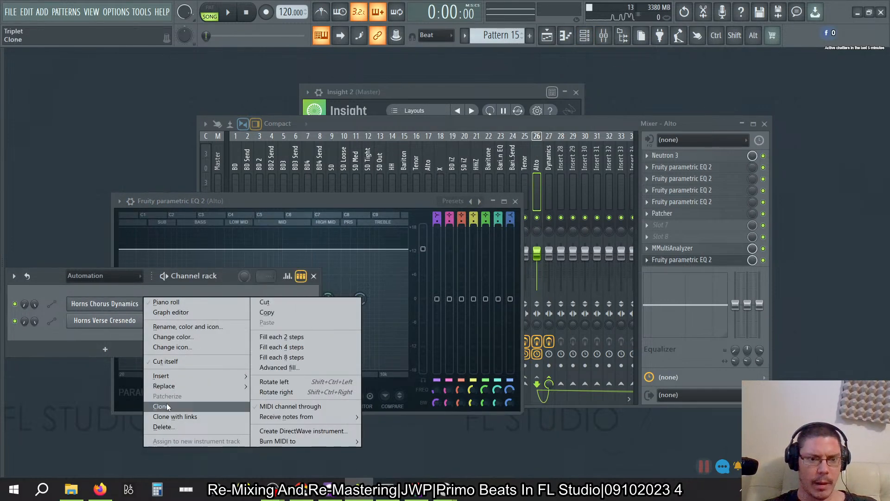
click(167, 406)
right_click(130, 320)
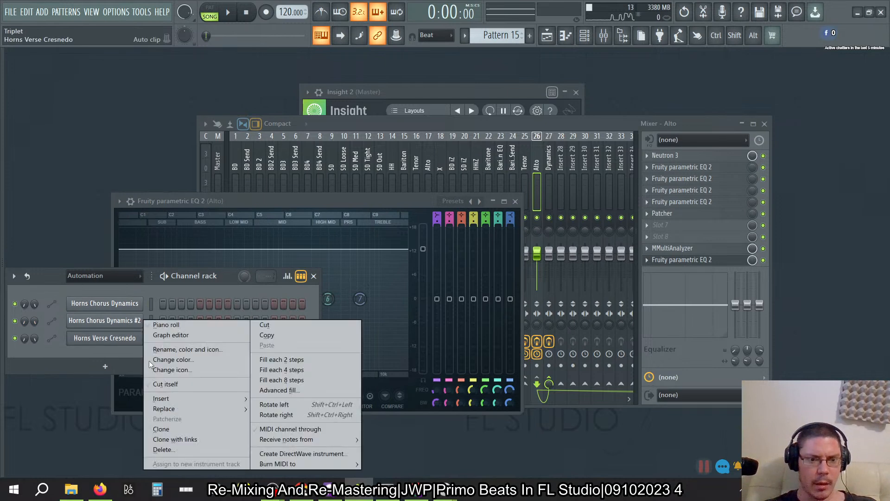
click(171, 429)
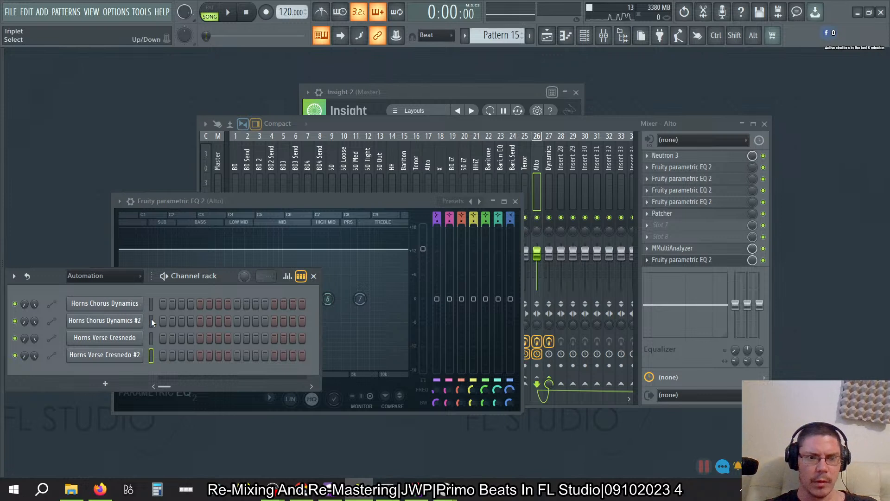
Rename the cloned Horns Chorus Dynamics #2 channel as Alto Chorus Dynamics.
right_click(134, 320)
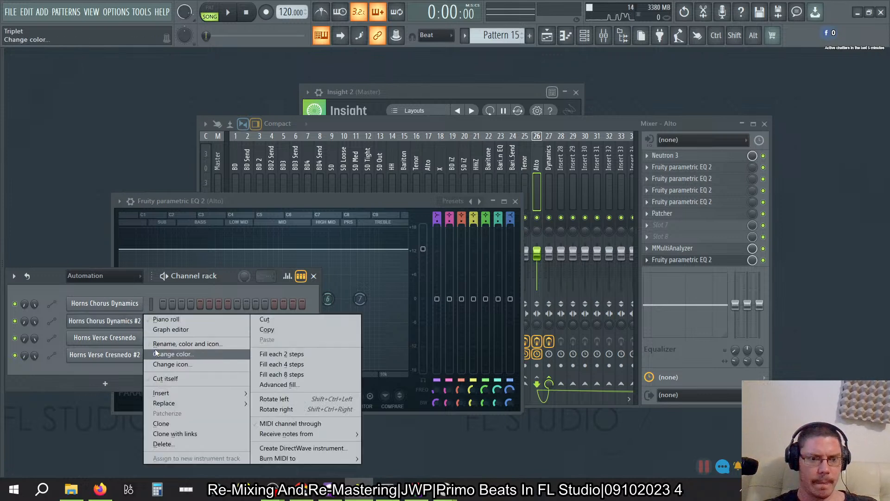
click(155, 344)
key(Home)
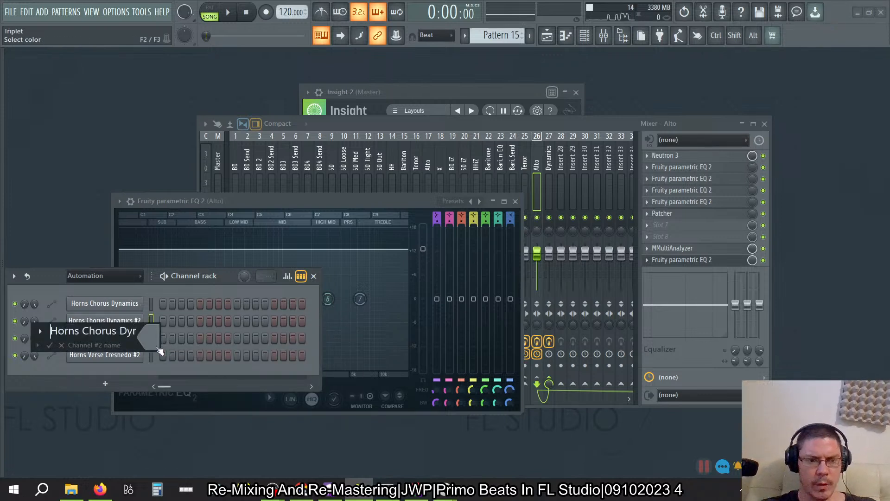
key(ctrl+shift+Right)
text(Alto)
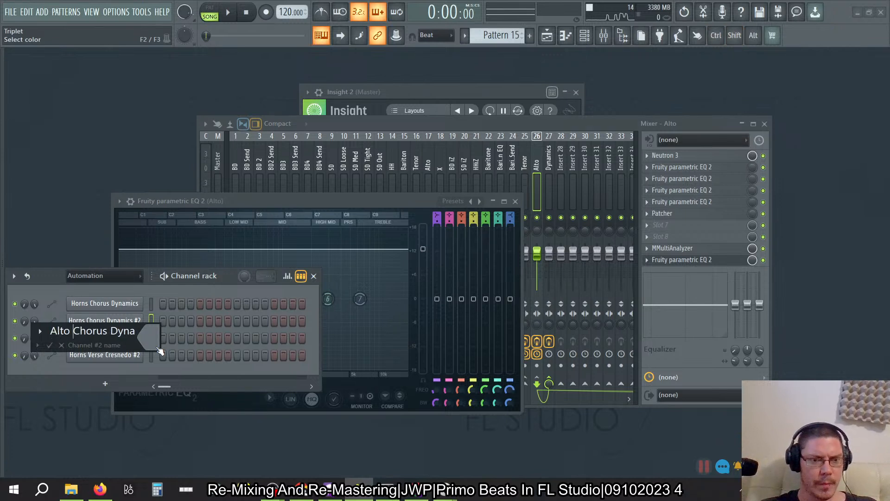
key(End)
key(BackSpace)
key(BackSpace)
key(BackSpace)
key(Return)
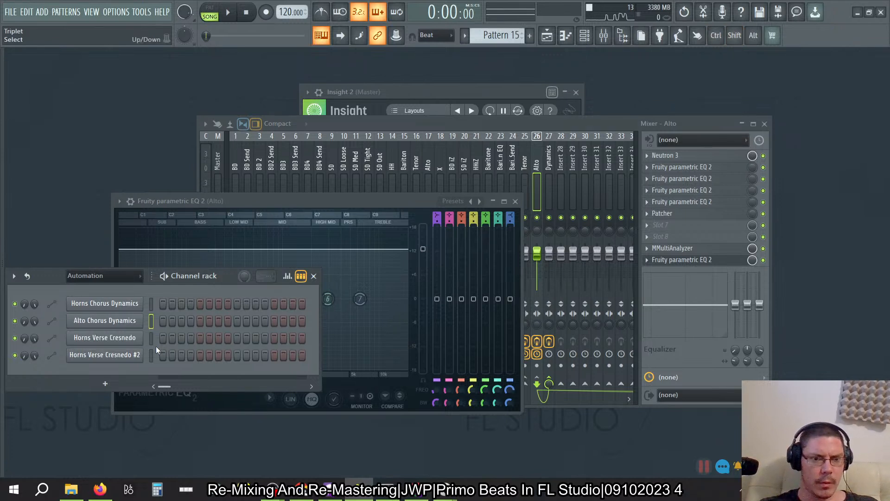
Rename the original Horns Chorus Dynamics channel as Tenor Chorus Dynamics.
right_click(141, 303)
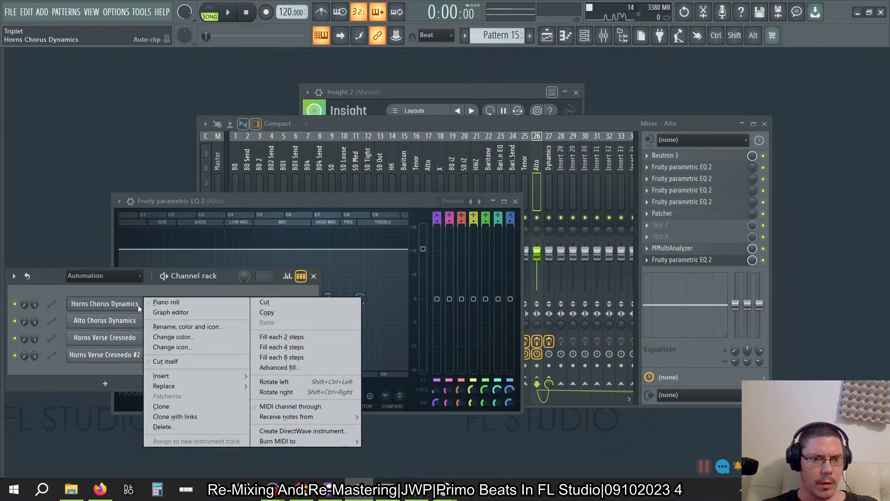
click(162, 327)
key(Home)
key(ctrl+shift+Right)
key(shift+Left)
text(Tenor)
key(Return)
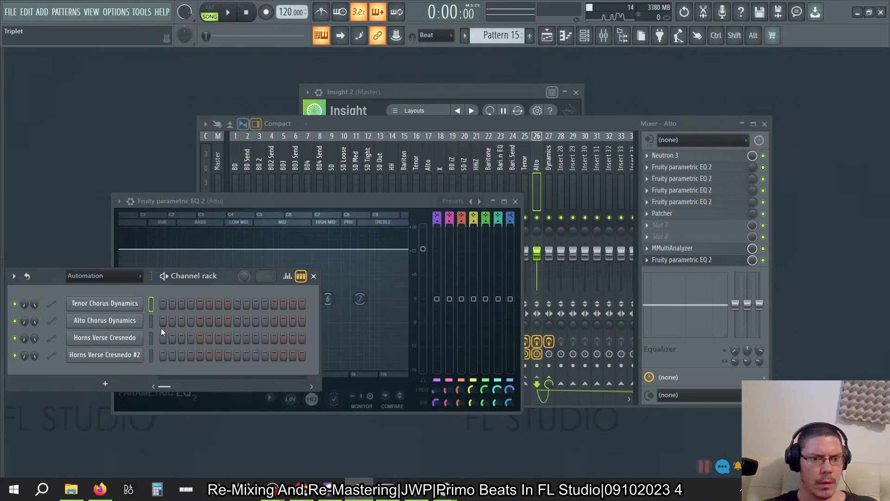
Rename the original Horns Verse Cresnedo channel as Tenor Verse Cresnedo.
right_click(132, 337)
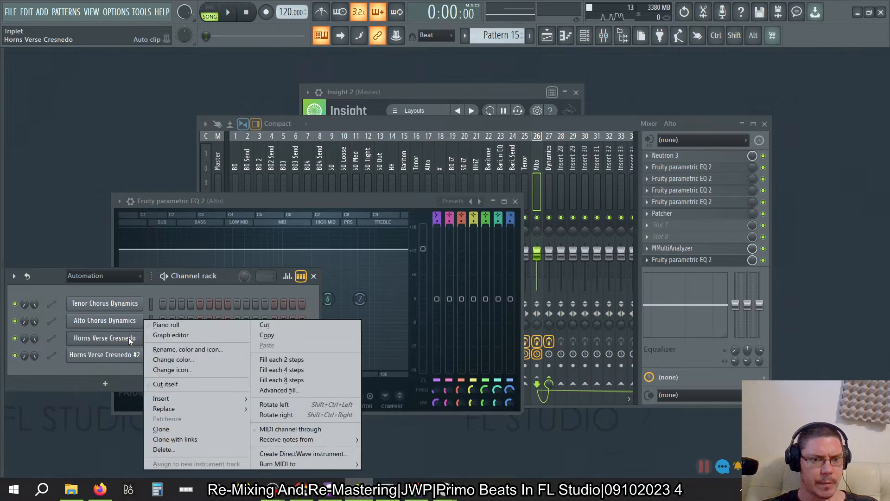
click(168, 351)
key(Home)
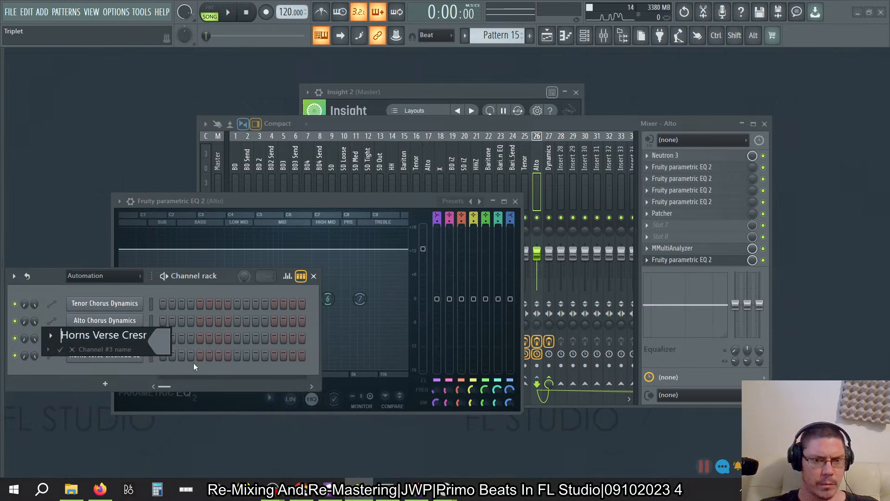
key(ctrl+shift+Right)
text(Alto)
key(BackSpace)
key(BackSpace)
key(BackSpace)
key(BackSpace)
text(Tenor)
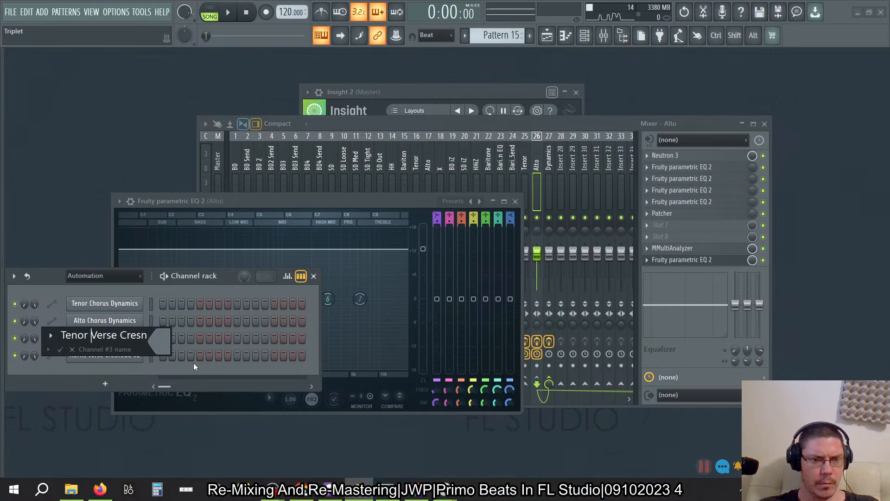
key(Return)
Replace Horns with Alto in the name of the cloned Horns Verse Cresnedo #2 channel.
right_click(129, 363)
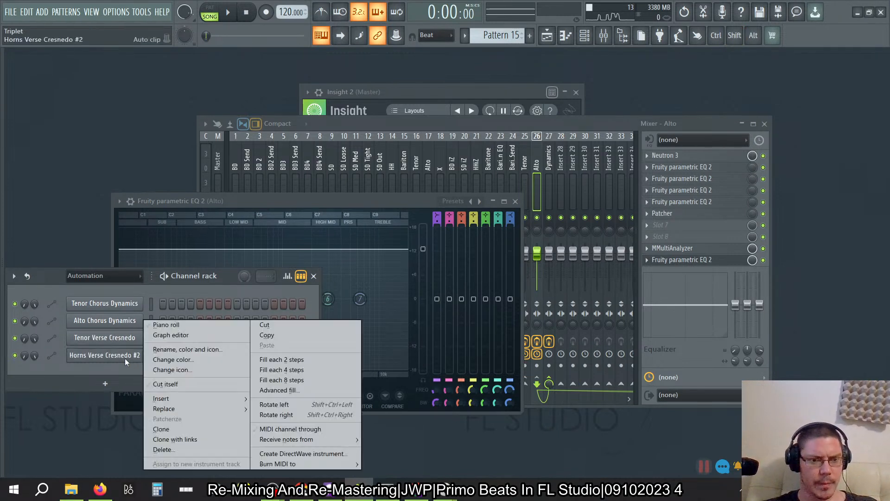
click(180, 350)
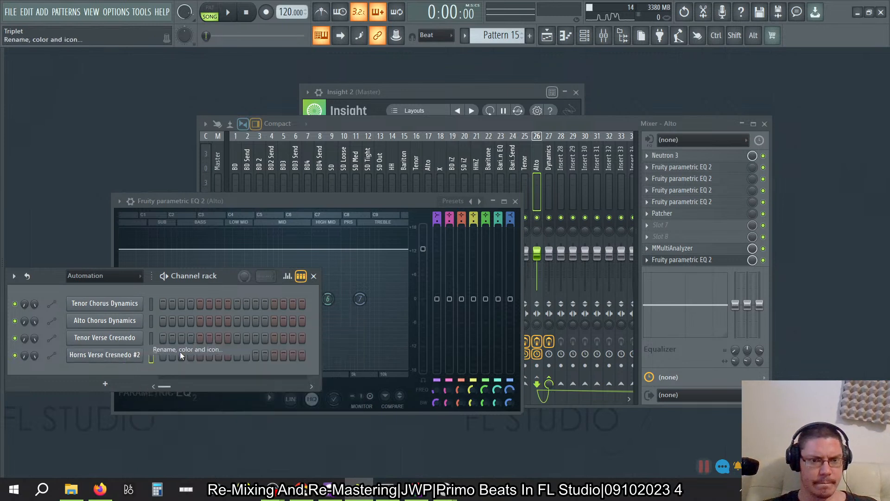
key(Home)
key(ctrl+shift+Right)
text(Alto)
key(Return)
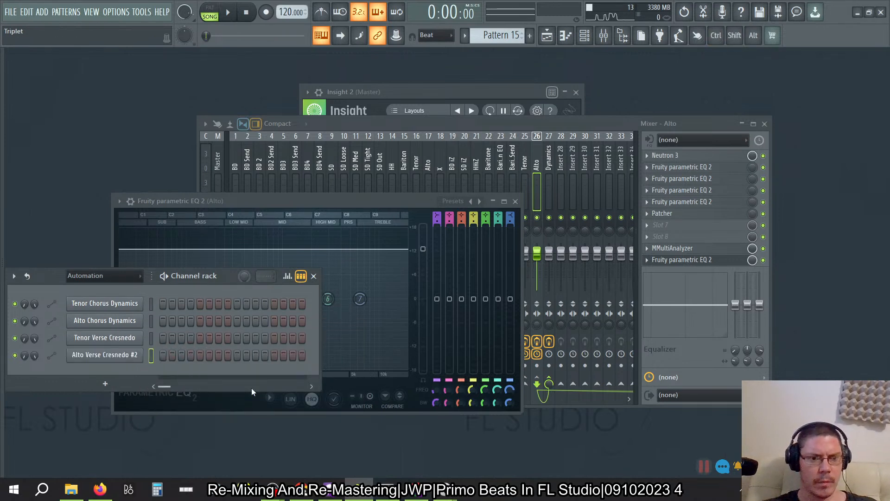
Remove the #2 suffix so the last automation channel is named Alto Verse Cresnedo.
right_click(141, 362)
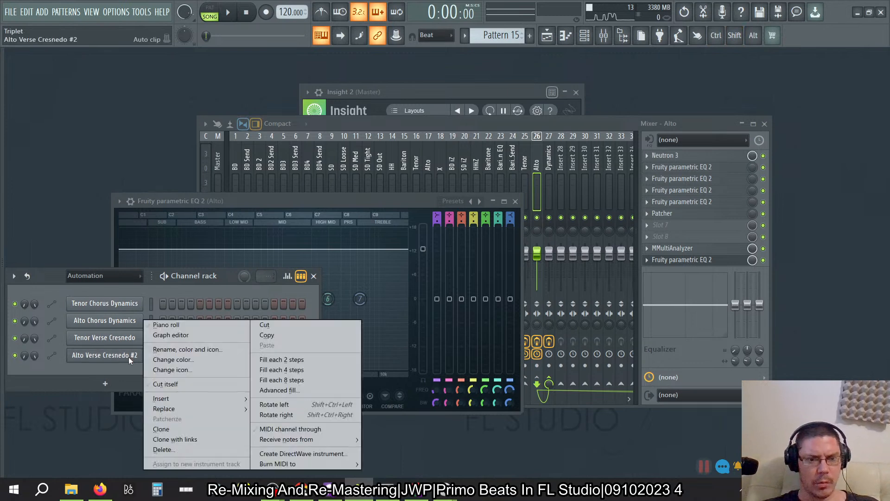
click(153, 351)
key(End)
key(BackSpace)
key(BackSpace)
key(BackSpace)
key(BackSpace)
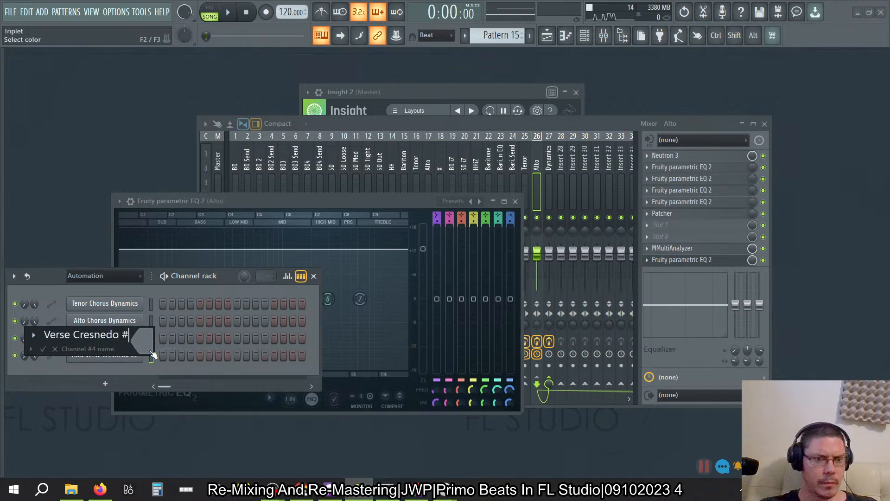
text(o)
key(Return)
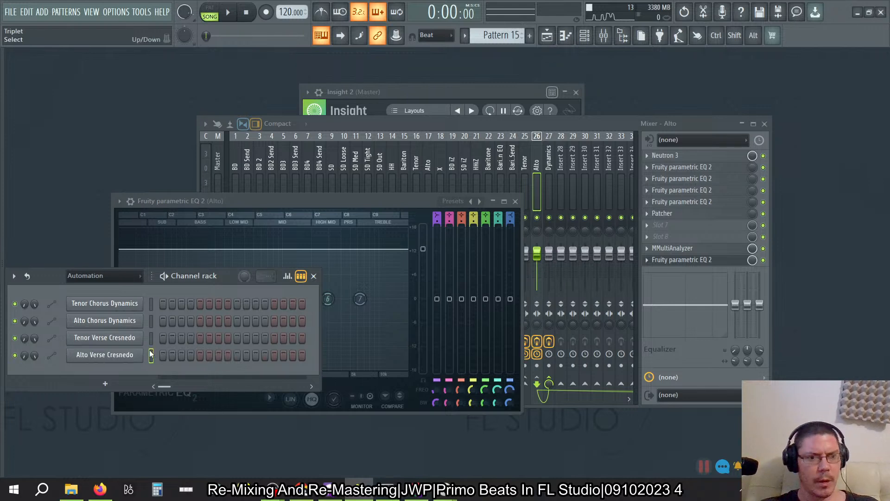
Check the Tenor Chorus Dynamics clip, and open the level scaling settings for the Alto Chorus Dynamics curve.
click(132, 305)
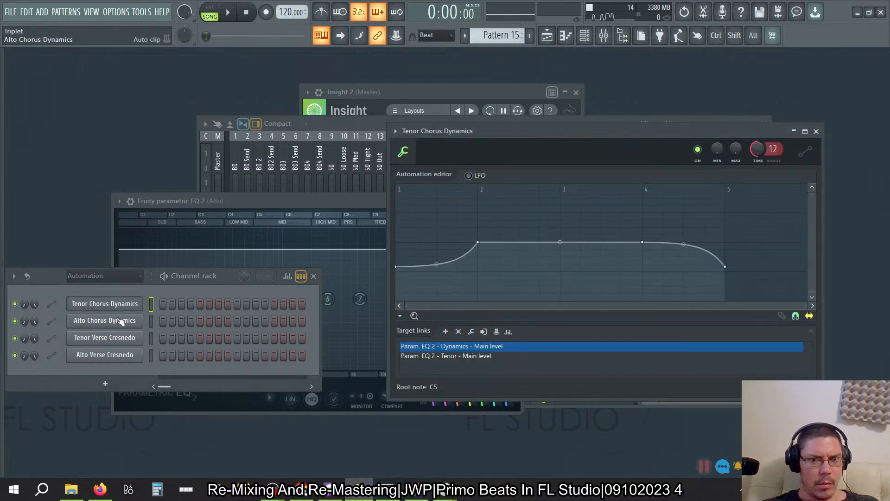
click(121, 321)
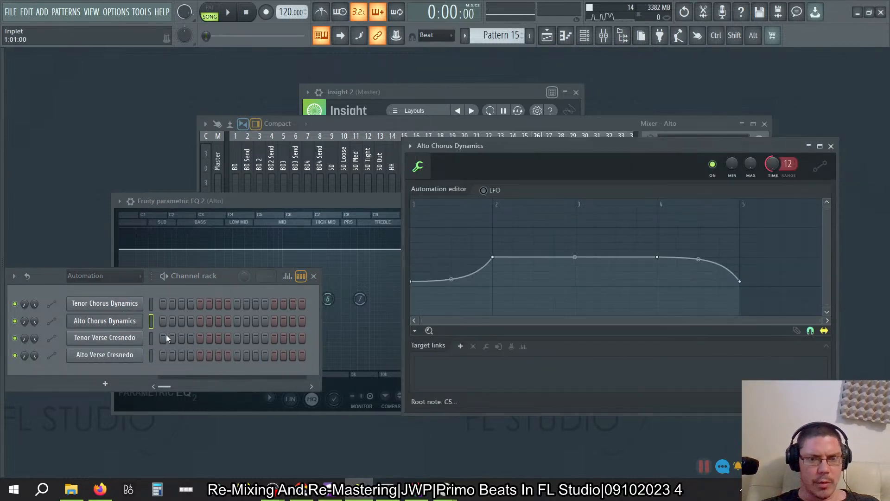
click(415, 331)
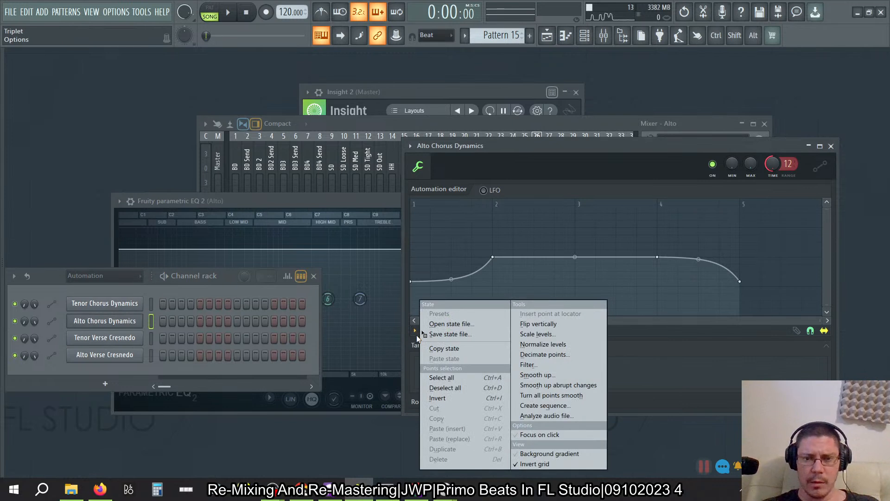
click(537, 334)
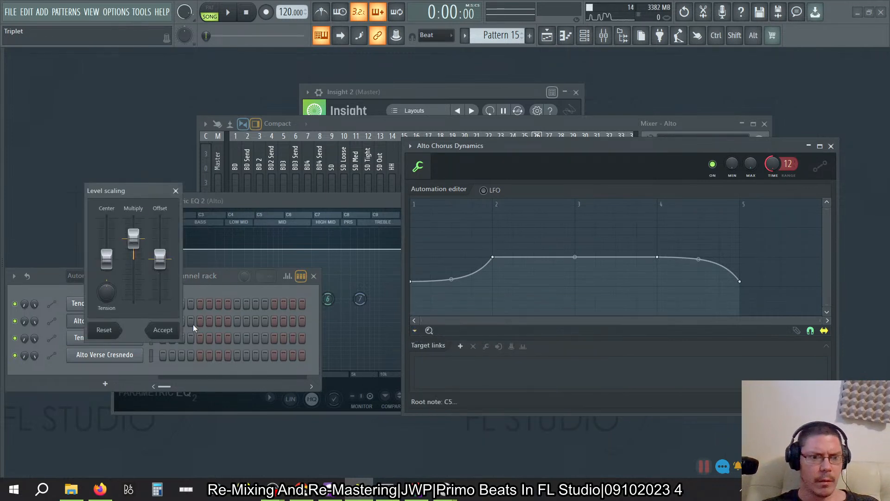
Try different multiply and center amounts in the Alto Chorus Dynamics level scaling, resetting the settings after each attempt.
drag(139, 247, 166, 271)
click(109, 330)
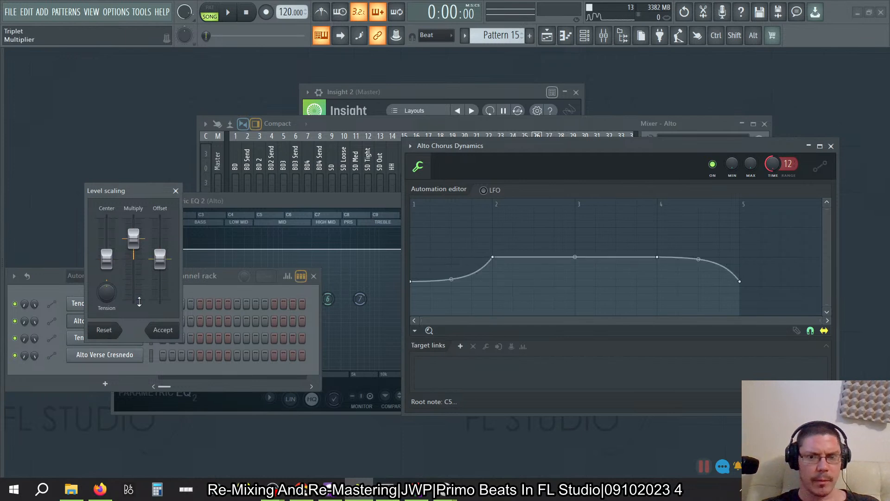
drag(108, 286, 106, 239)
click(104, 330)
Try different tension amounts in the level scaling of the Alto Chorus Dynamics curve.
mouse_move(107, 292)
mouse_down()
mouse_move(107, 309)
mouse_move(106, 276)
mouse_move(107, 290)
mouse_up()
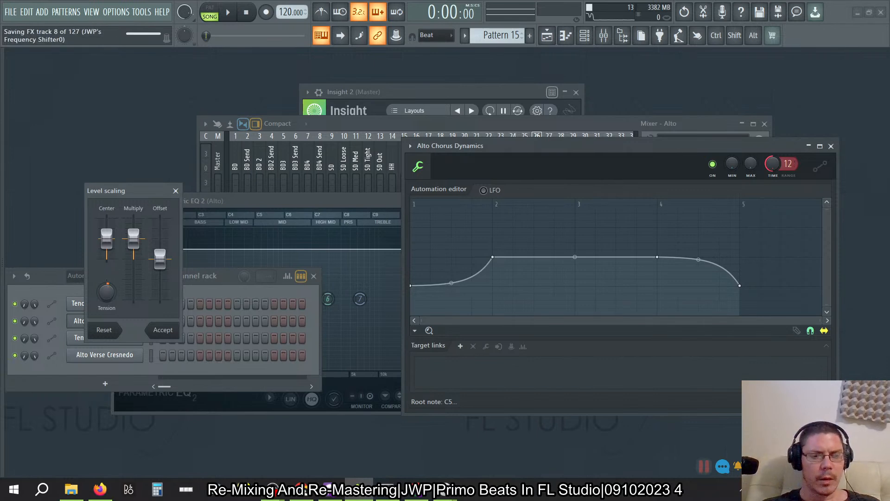
key(alt+Tab)
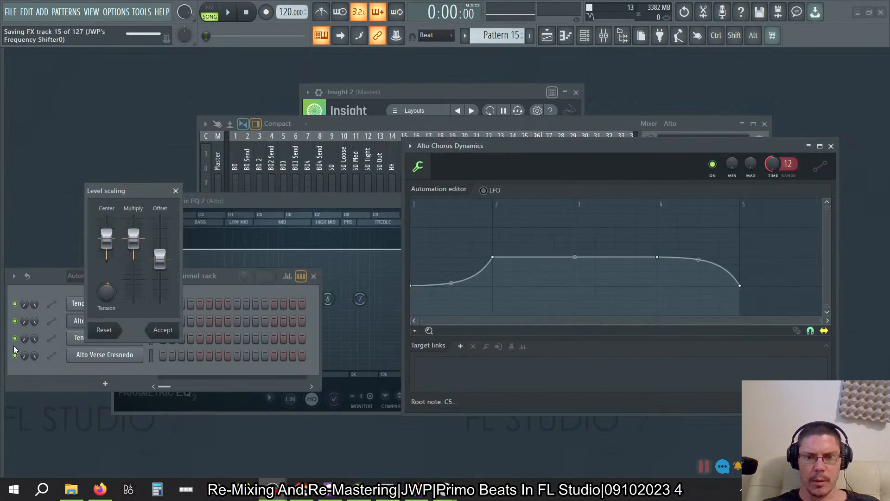
key(alt+Tab)
drag(108, 291, 108, 294)
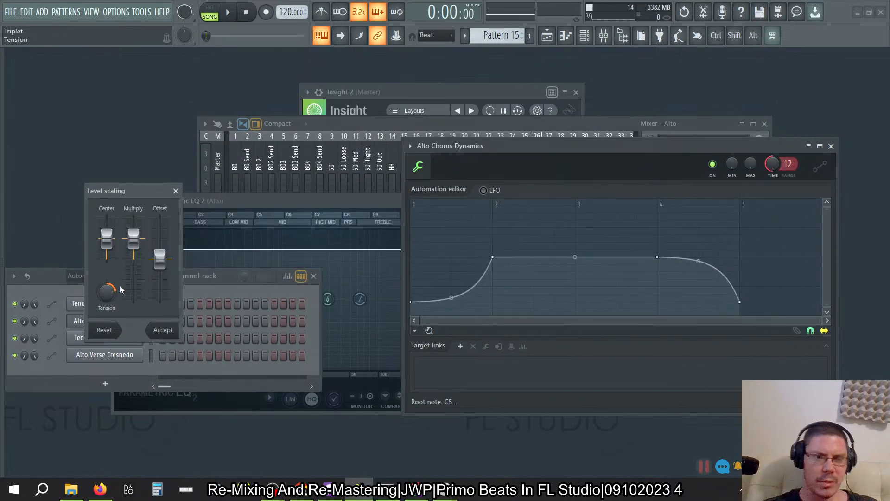
drag(105, 292, 105, 311)
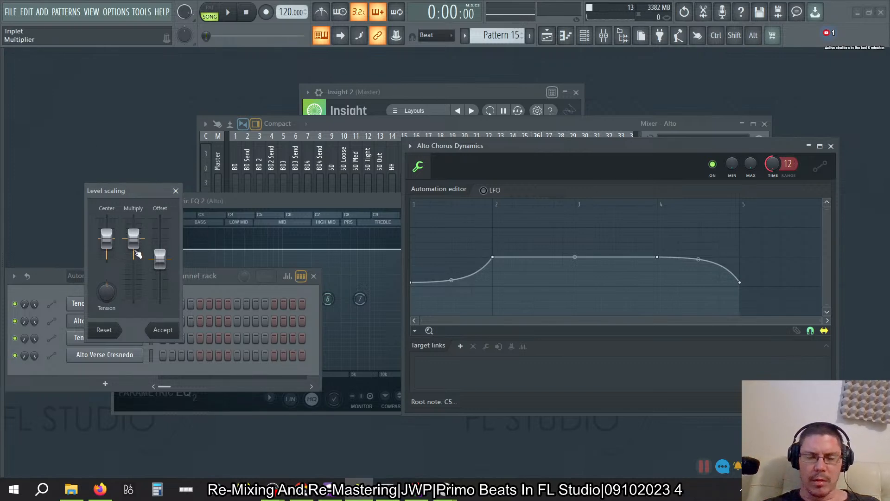
Flip and lower the Alto Chorus Dynamics curve by applying a level scaling multiply of -100% and offset of -25%.
drag(137, 254, 133, 294)
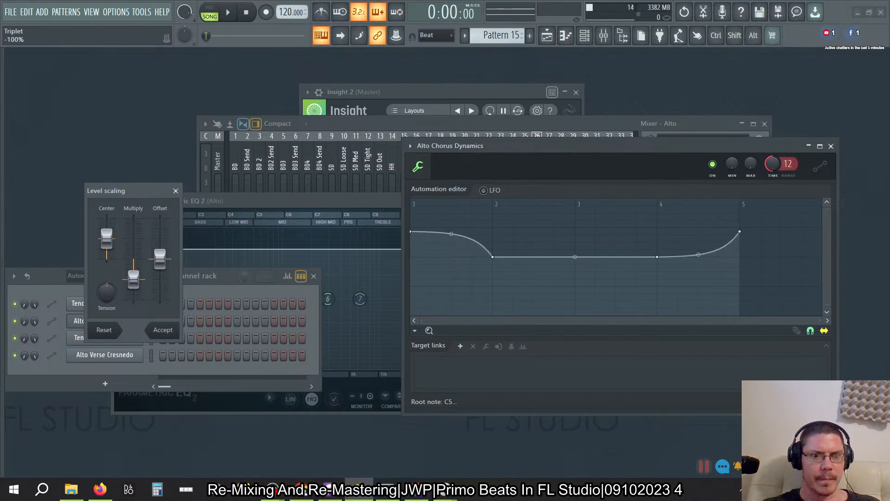
drag(159, 258, 159, 270)
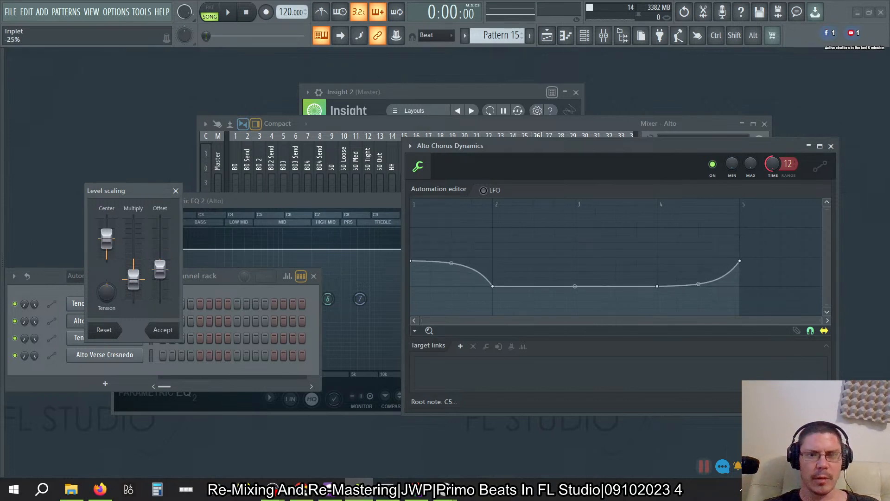
click(167, 330)
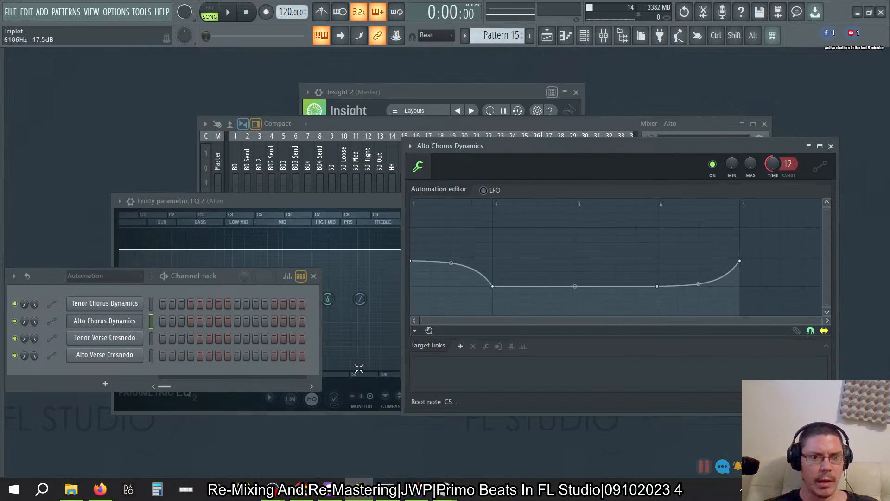
Use level scaling on the Alto Verse Cresnedo curve to flip it with a negative multiply and lower it with a negative offset.
click(124, 356)
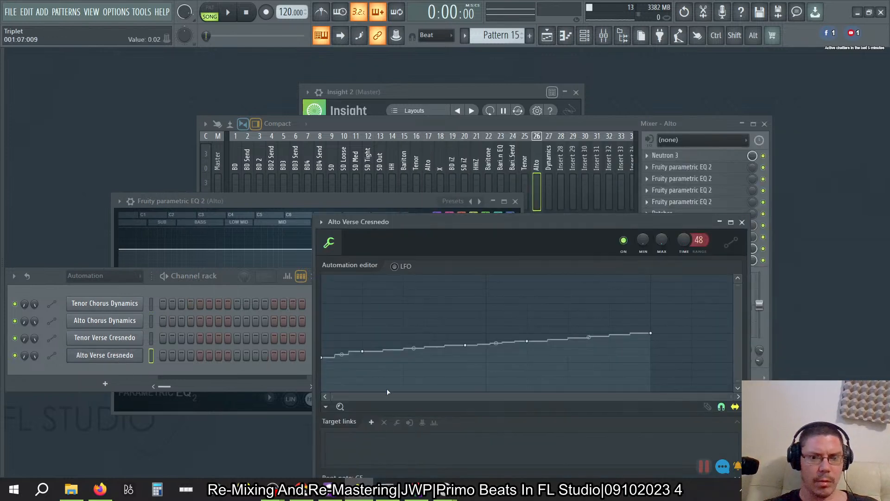
click(326, 407)
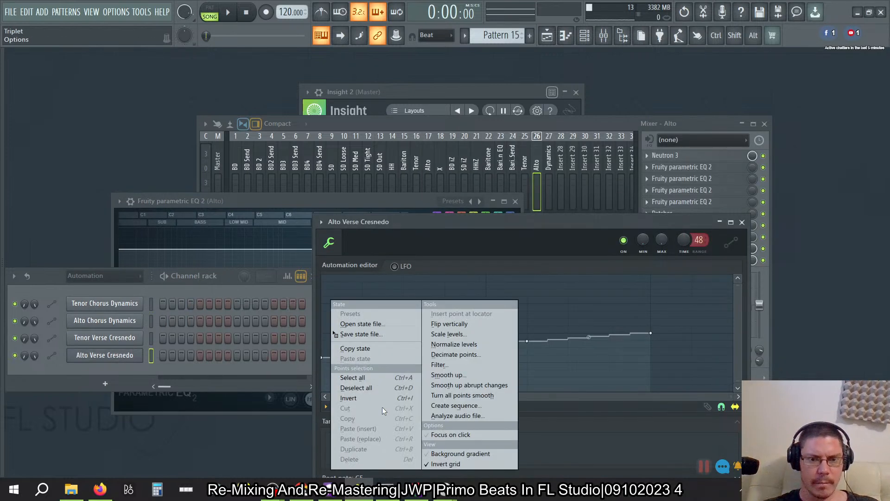
click(441, 334)
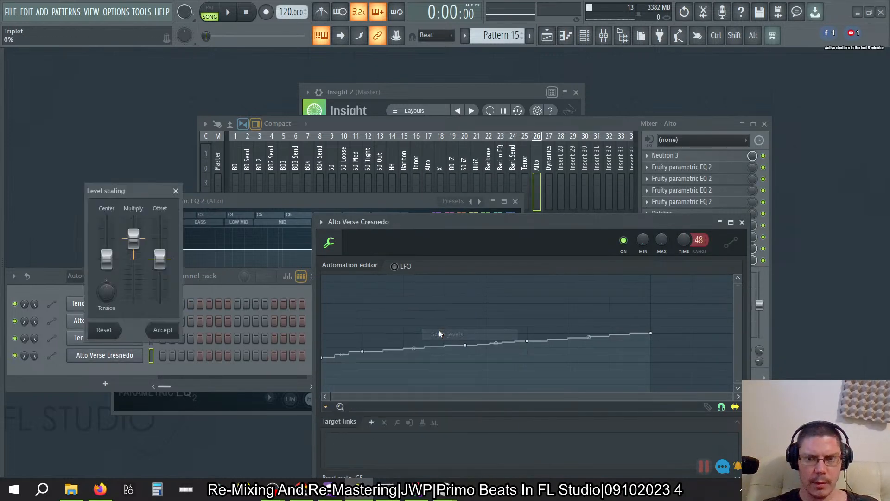
drag(110, 244, 159, 272)
click(164, 333)
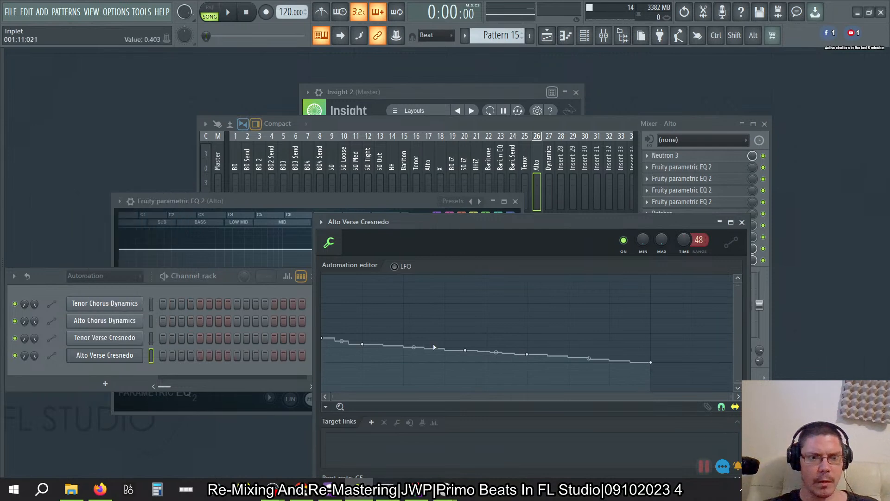
Link the main level of the last Fruity parametric EQ 2 on the Alto mixer track to the Alto Chorus Dynamics controller.
click(616, 124)
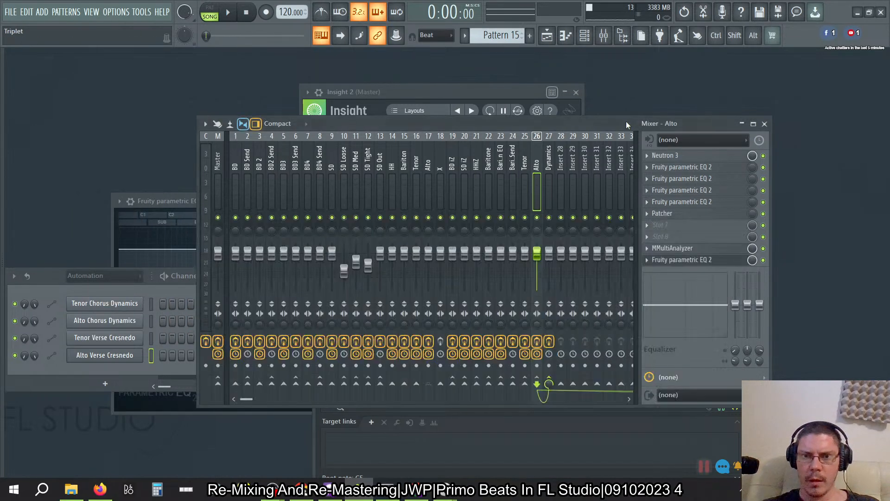
click(547, 163)
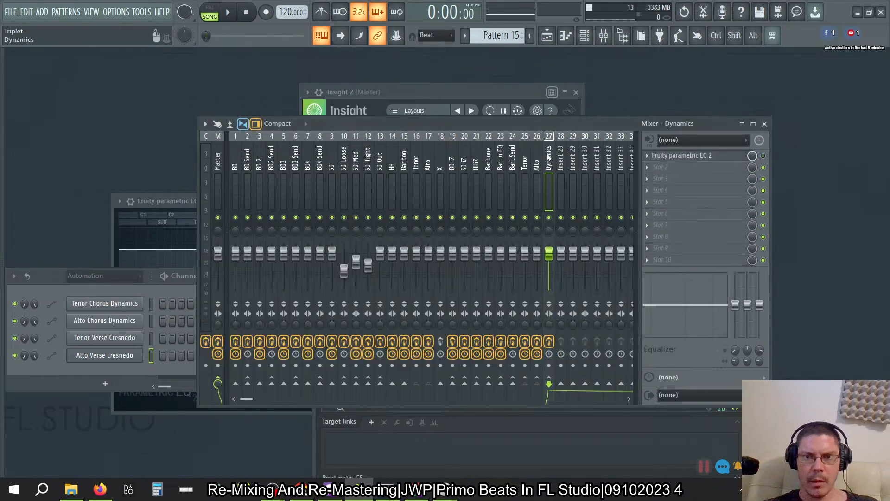
click(539, 161)
click(719, 260)
right_click(427, 250)
click(458, 354)
click(434, 232)
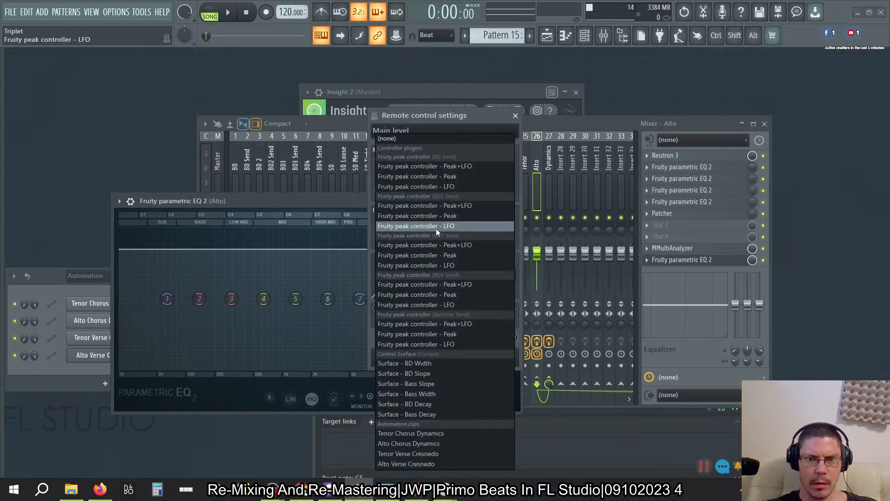
click(430, 440)
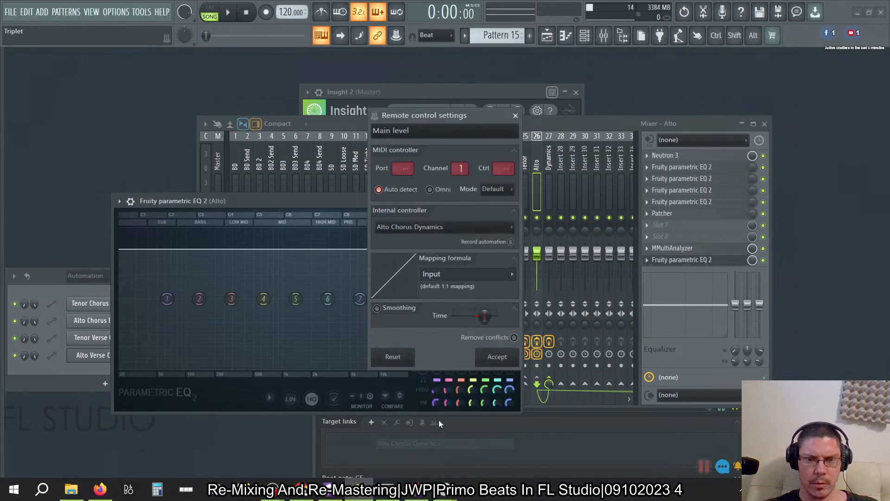
click(492, 357)
Add a second link from the Alto EQ's main level to Alto Verse Cresnedo, and play the song briefly.
right_click(428, 252)
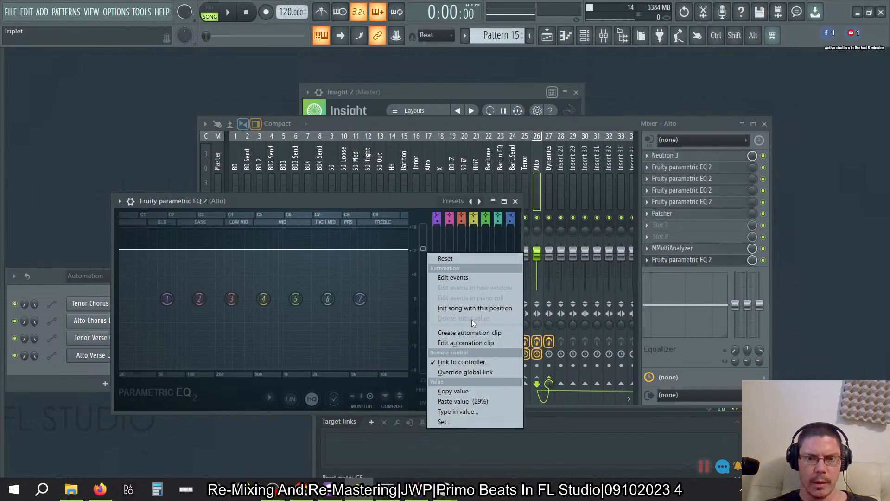
click(462, 362)
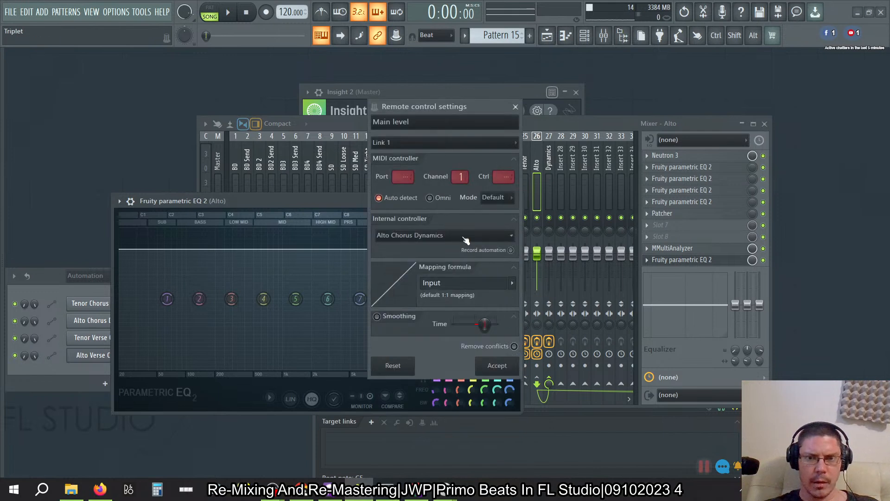
click(448, 140)
click(408, 164)
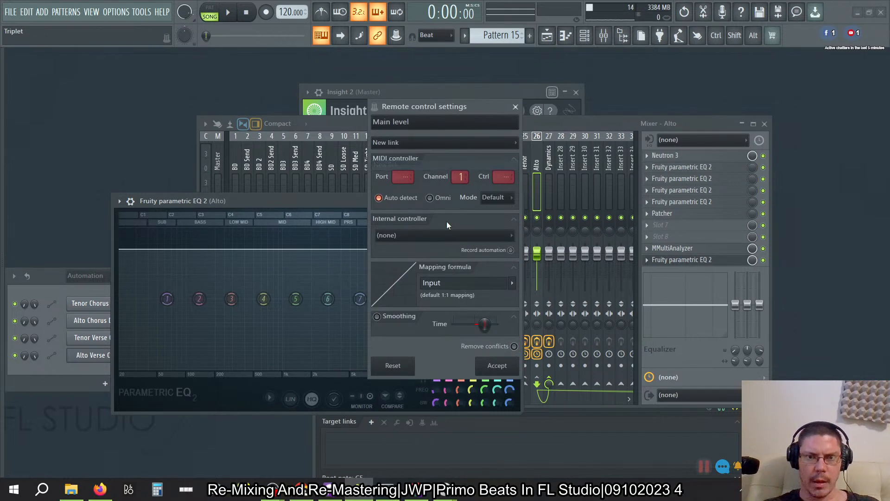
click(445, 235)
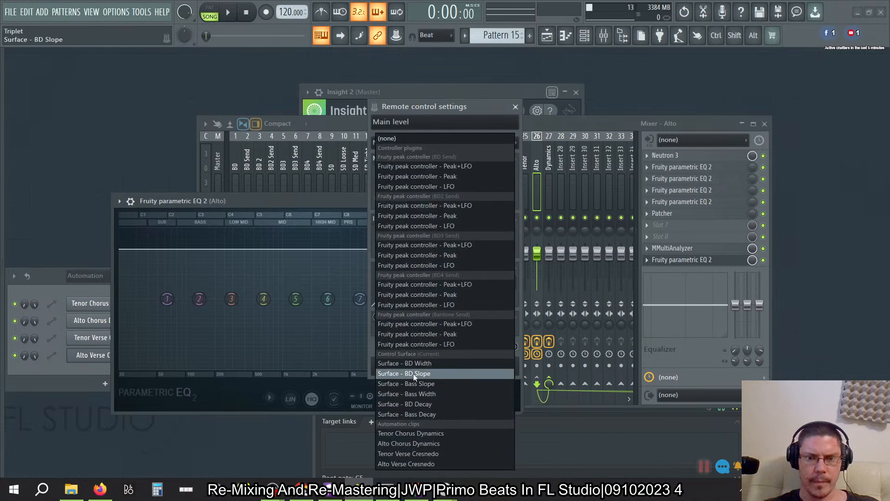
click(446, 464)
click(497, 365)
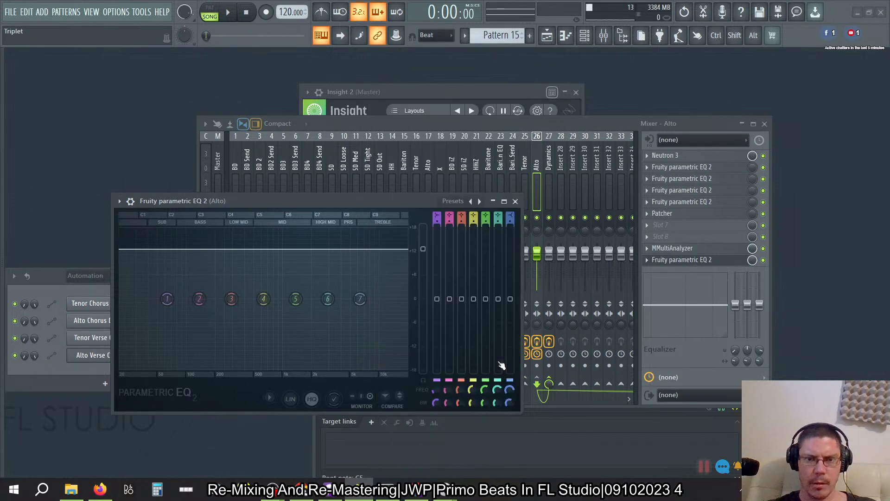
key(space)
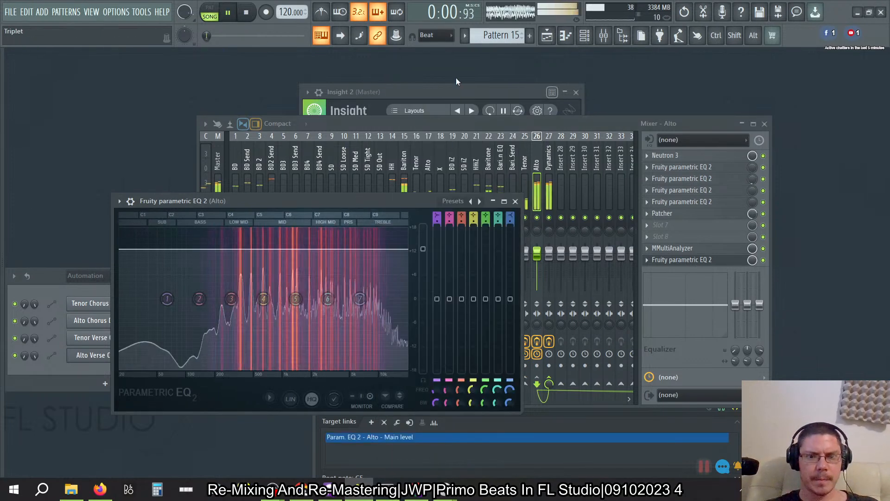
key(space)
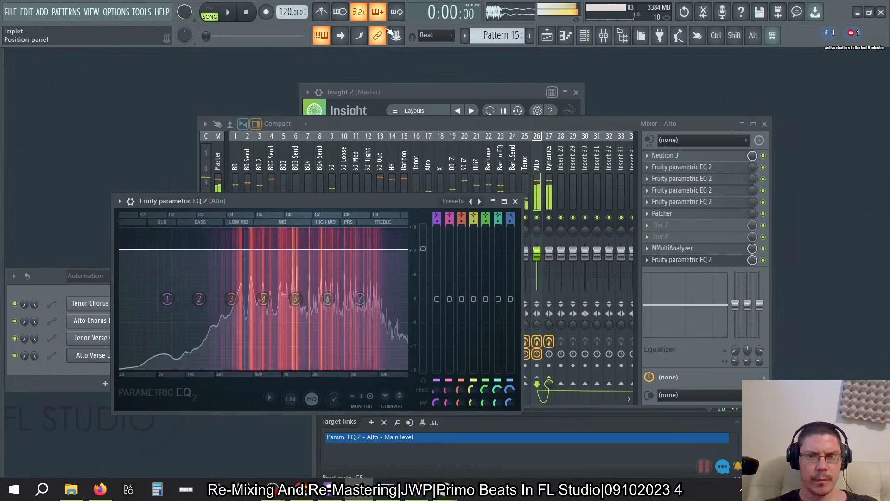
Place the Alto Chorus Dynamics automation clip on Track 30 of the playlist, starting at bar 1.
click(548, 37)
scroll(378, 199, down, 5)
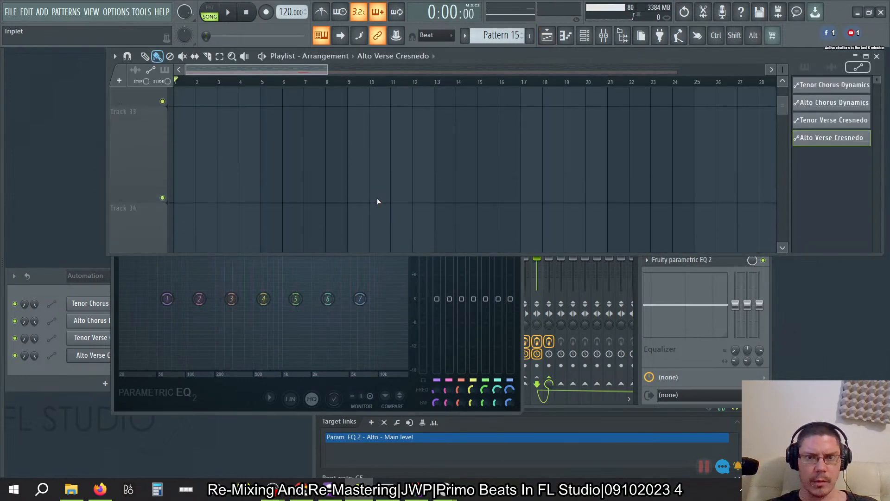
scroll(378, 200, up, 1)
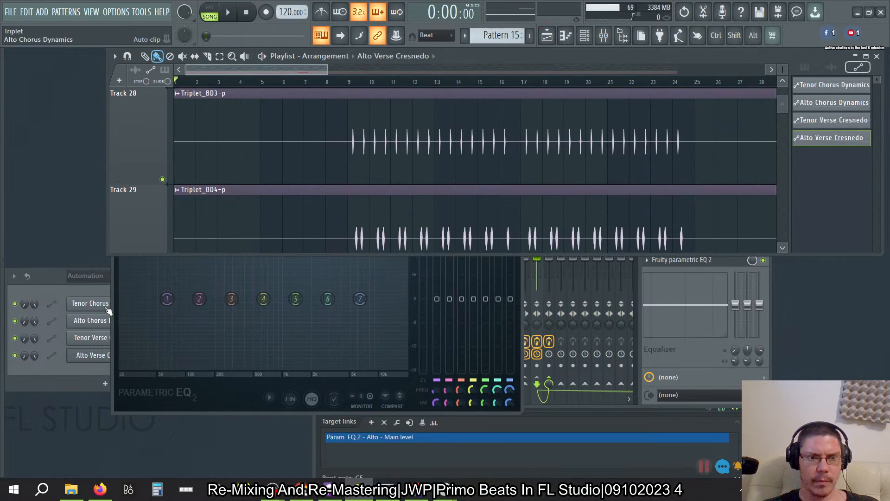
click(90, 321)
click(204, 144)
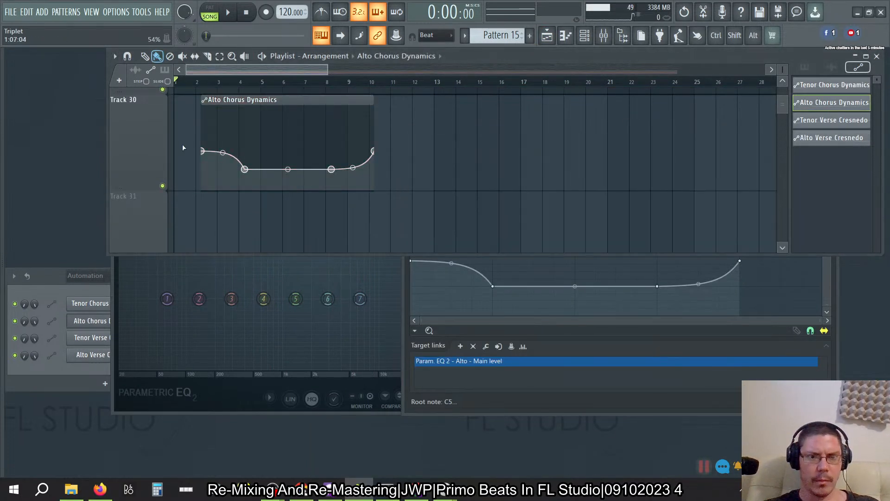
drag(278, 110, 251, 110)
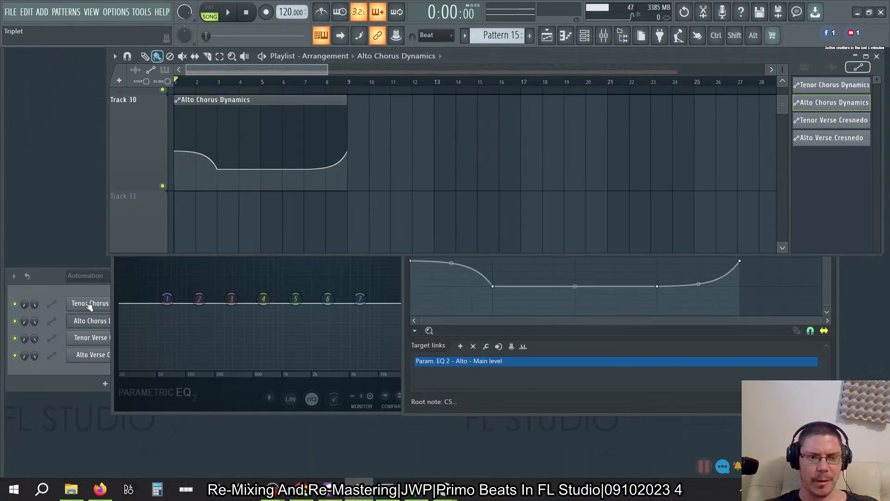
Place the Alto Verse Cresnedo automation clip on Track 30 at bar 9, directly after the chorus clip.
click(90, 355)
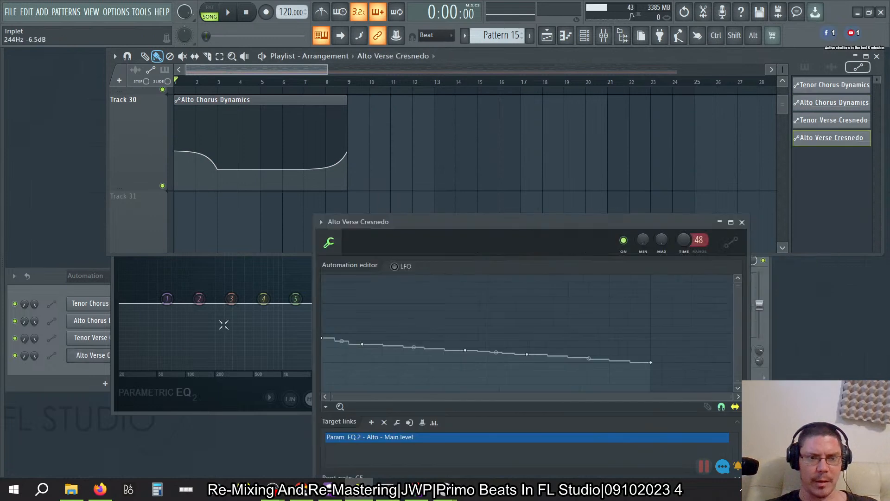
click(361, 180)
drag(372, 100, 358, 99)
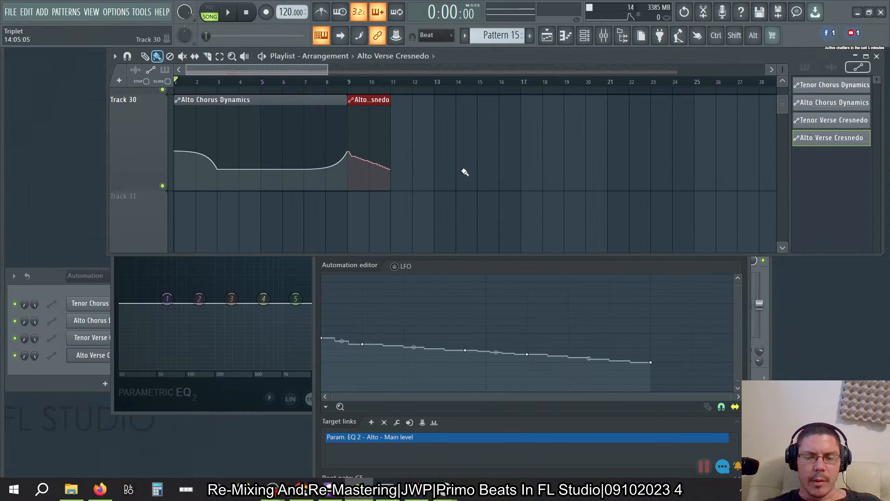
Play the song from about bar 7 to check the alto level automation across the chorus and verse clips.
click(316, 85)
key(space)
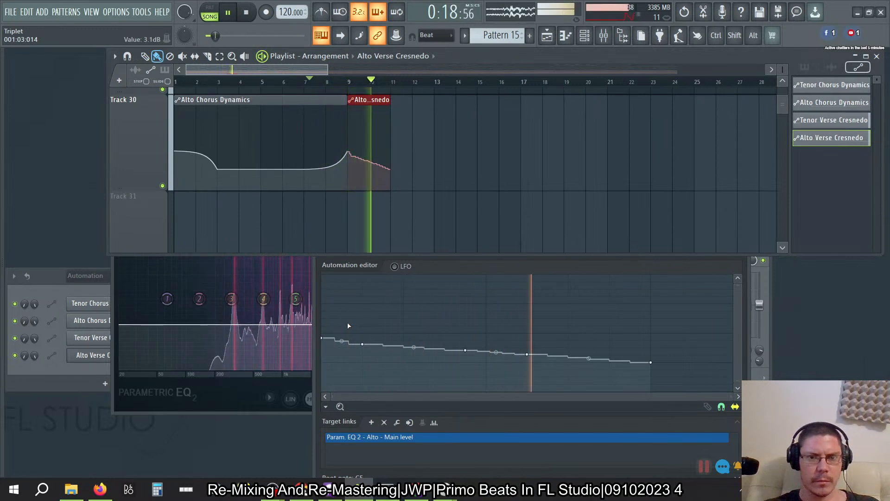
key(space)
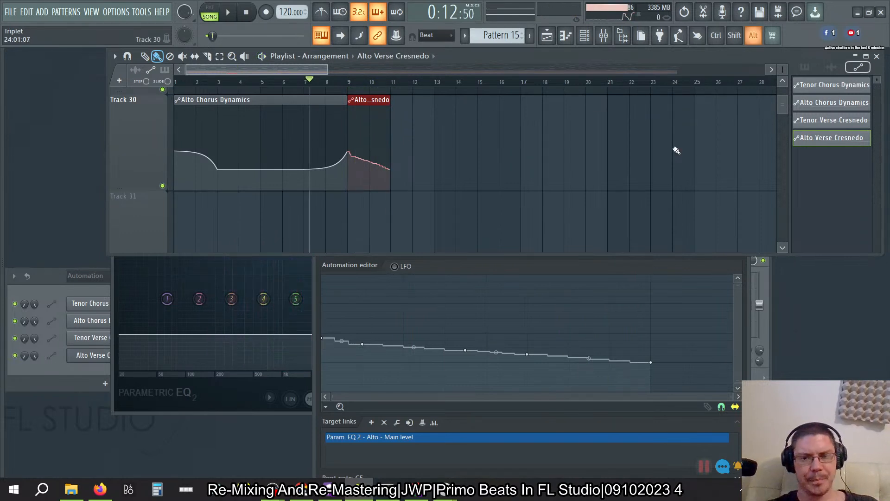
key(alt+Tab)
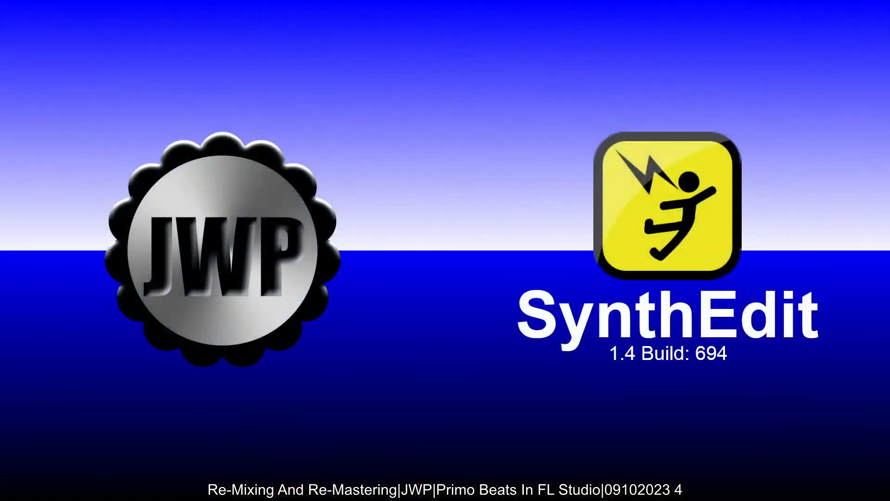